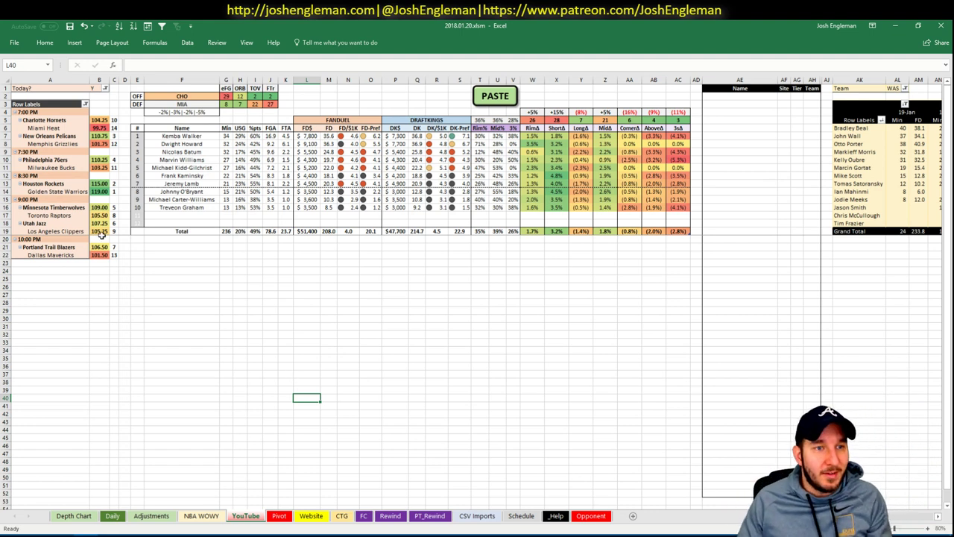
click(53, 118)
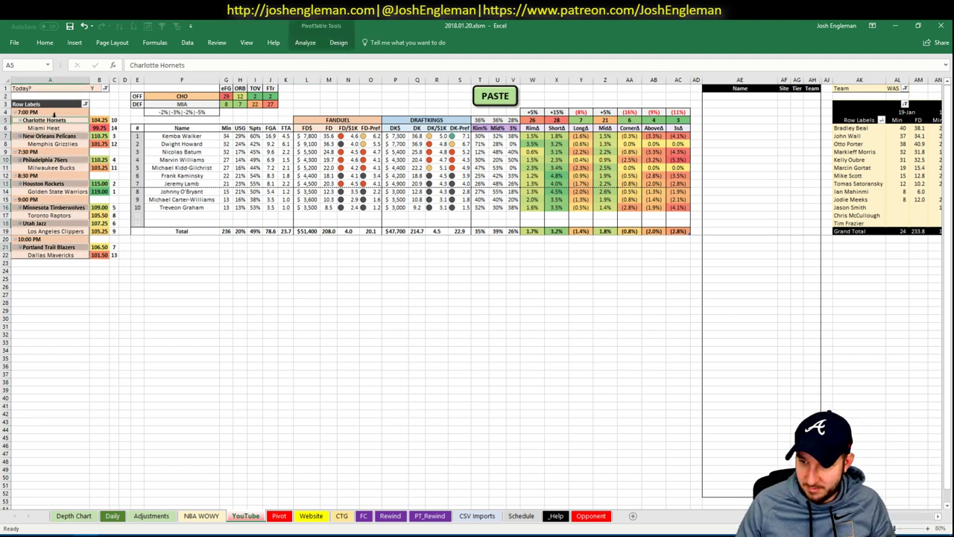
click(287, 300)
click(304, 278)
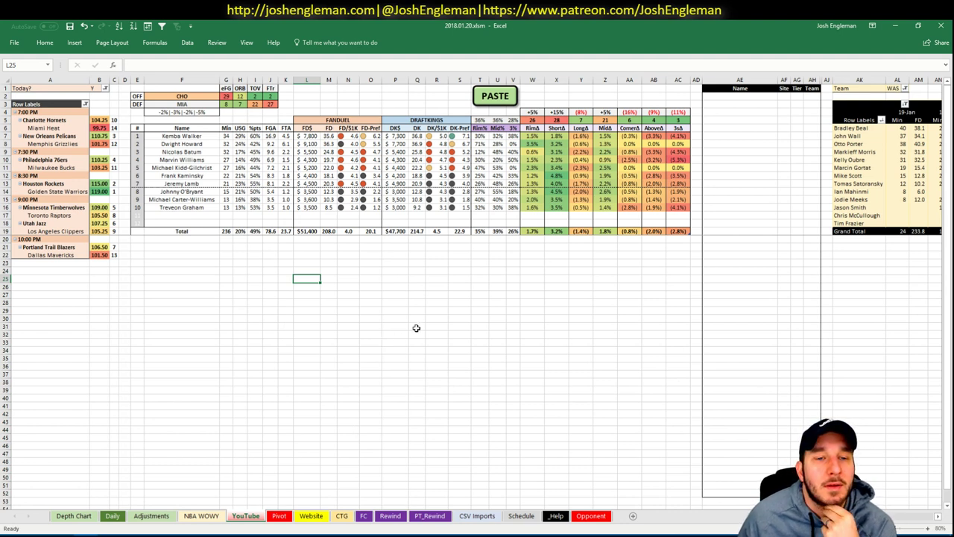
Add Kemba Walker as the first entry in the Name/Site/Tier list and set his tier to 3
click(739, 95)
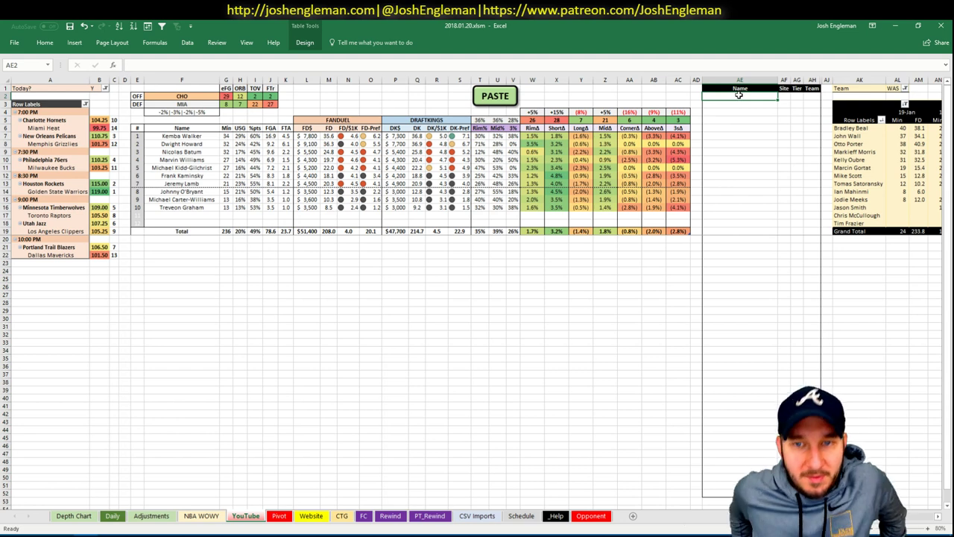
text(Kemba Walker)
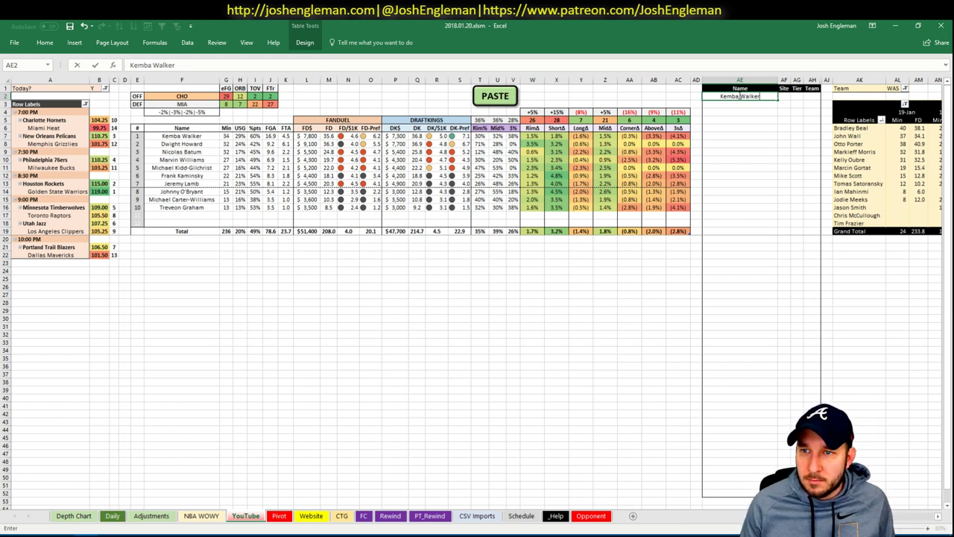
key(Return)
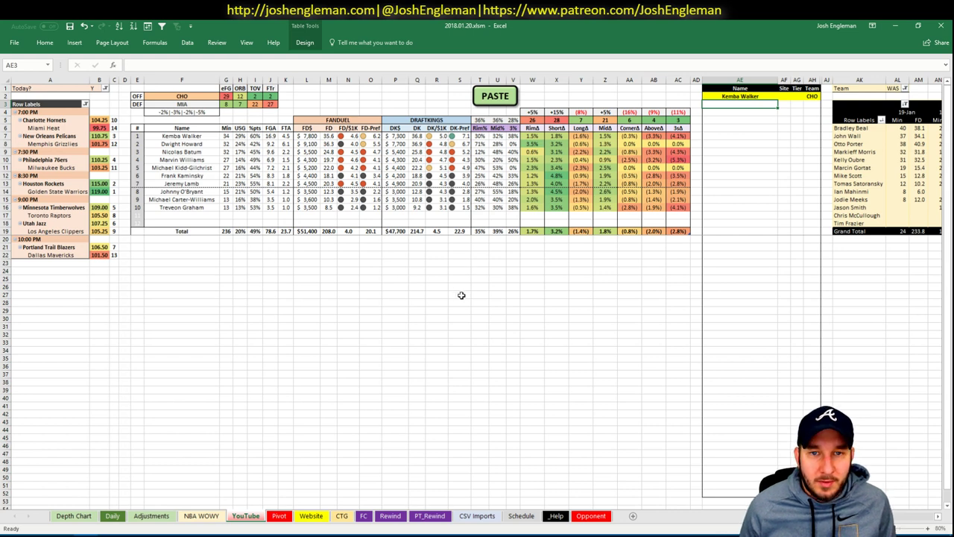
click(794, 98)
text(3)
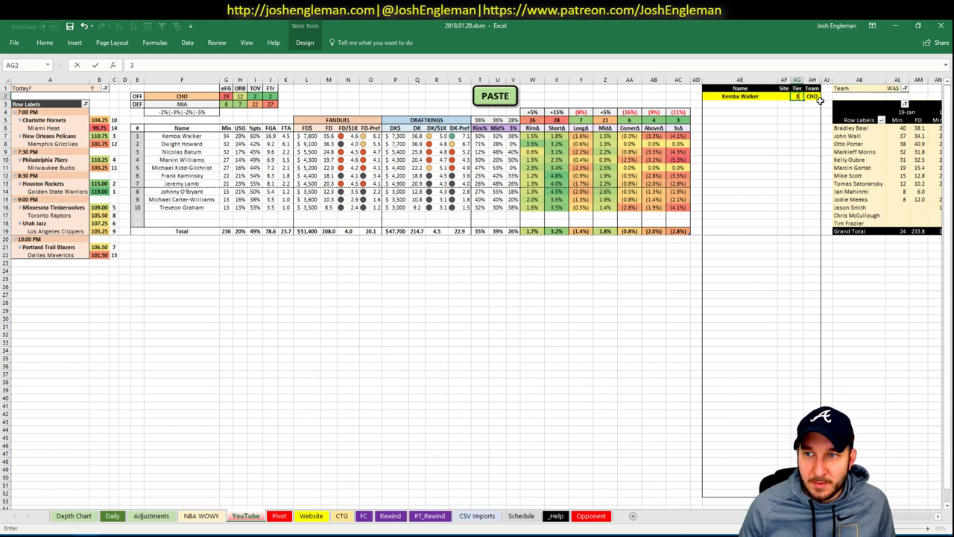
key(Return)
key(Return)
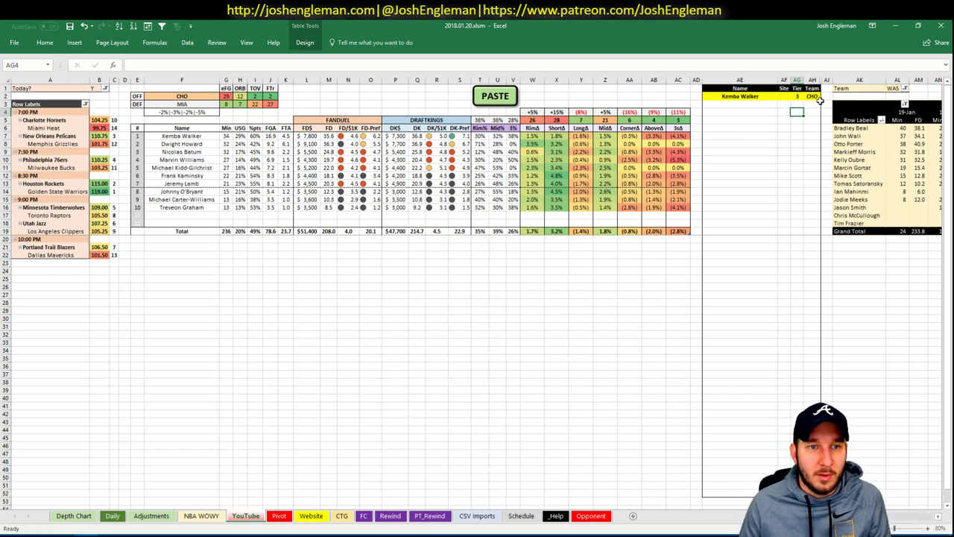
key(Left)
key(Up)
key(Left)
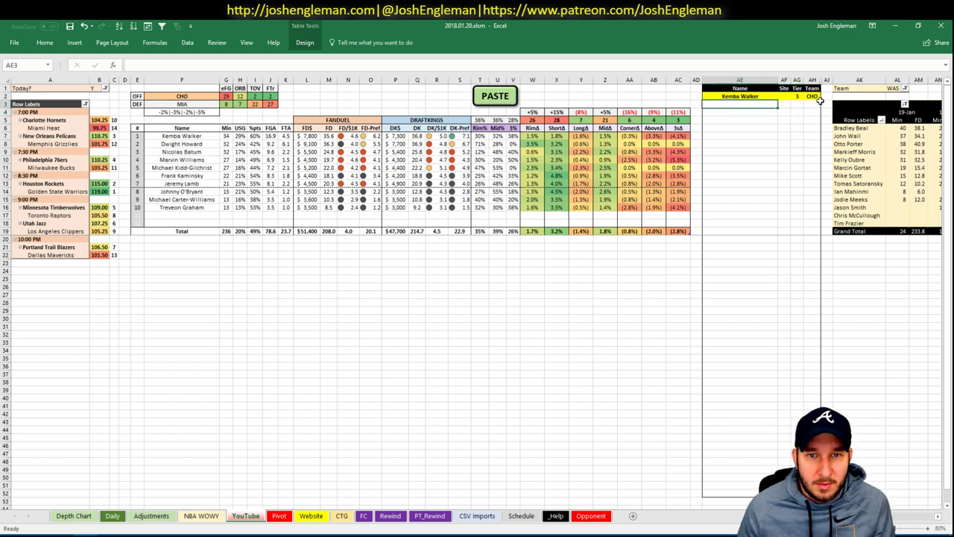
Filter the recent-games pivot table to team CHO and look over the players' minutes and FD points
click(895, 88)
text(CHO)
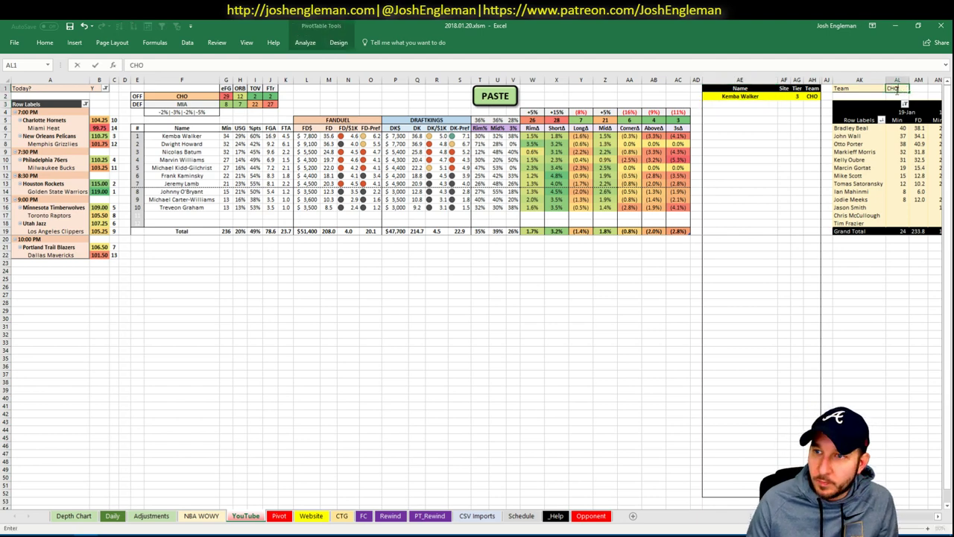
key(Return)
scroll(894, 525, right, 5)
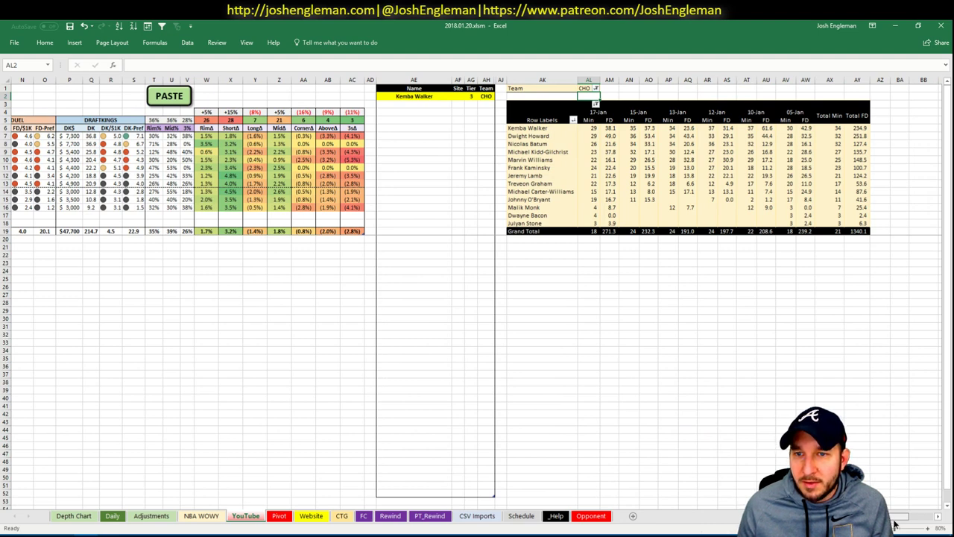
scroll(894, 526, left, 5)
scroll(909, 525, right, 8)
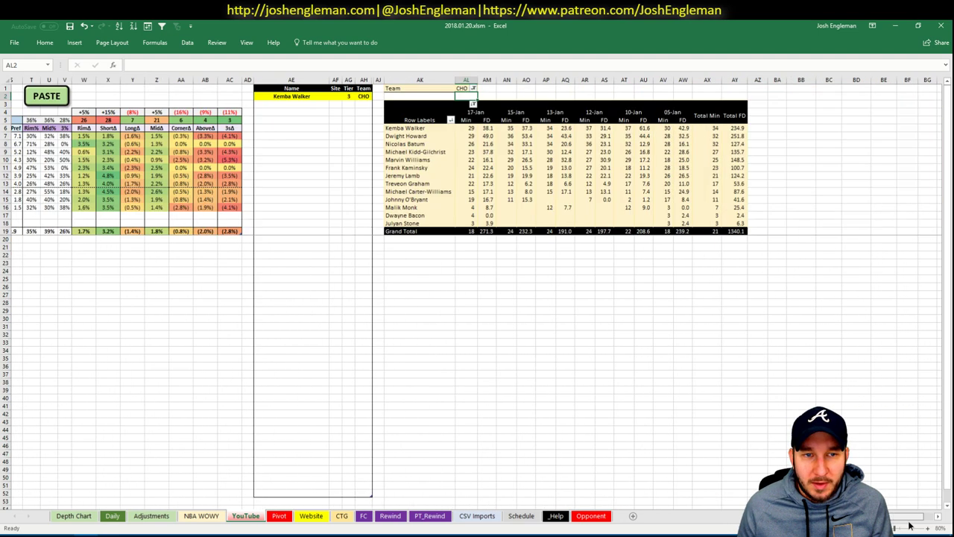
scroll(893, 522, left, 8)
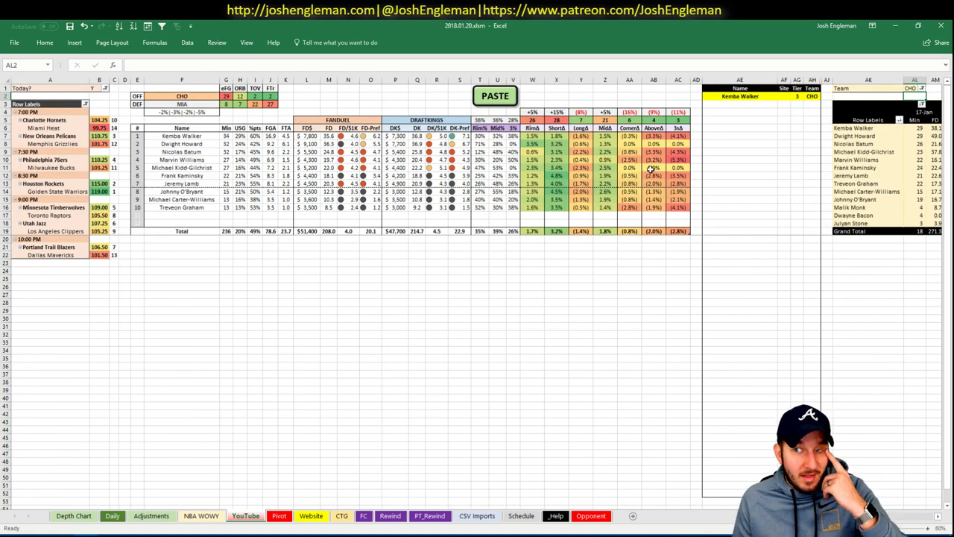
Add Dwight Howard below Kemba Walker in the player list and check his recent game log
click(760, 106)
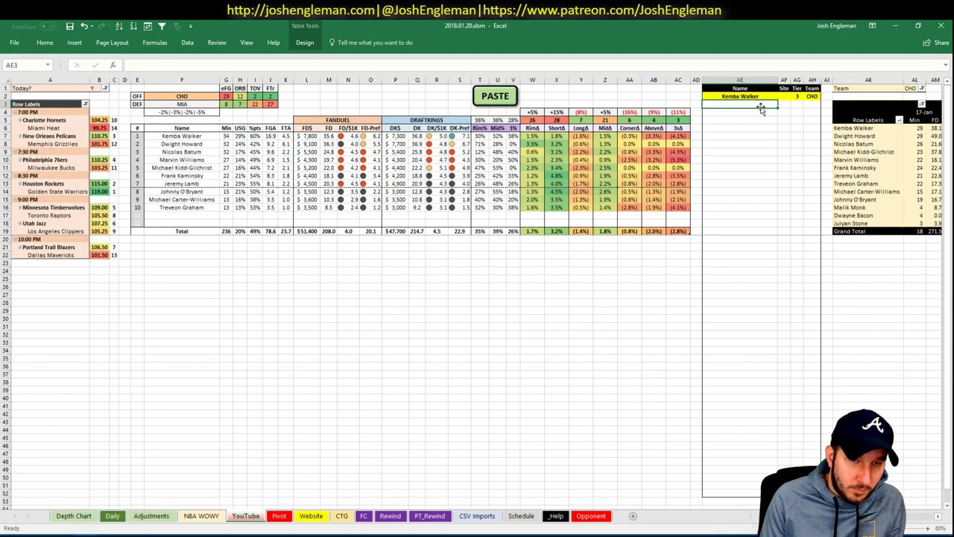
text(Dwight Howard)
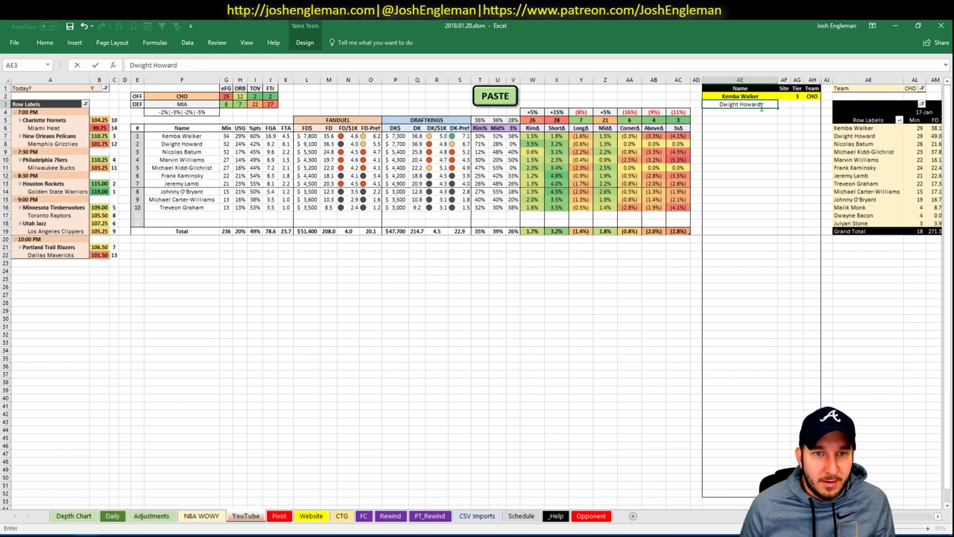
key(Tab)
key(Tab)
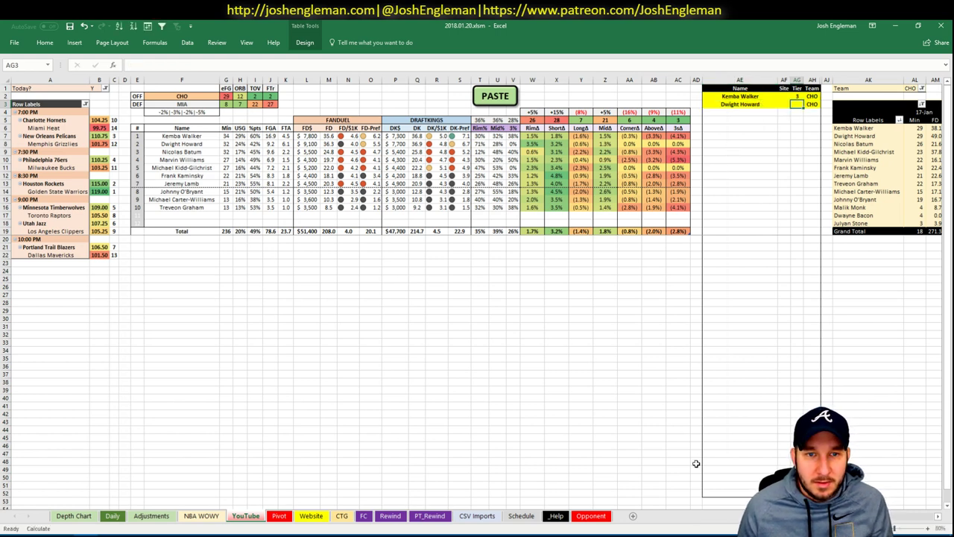
scroll(694, 460, right, 5)
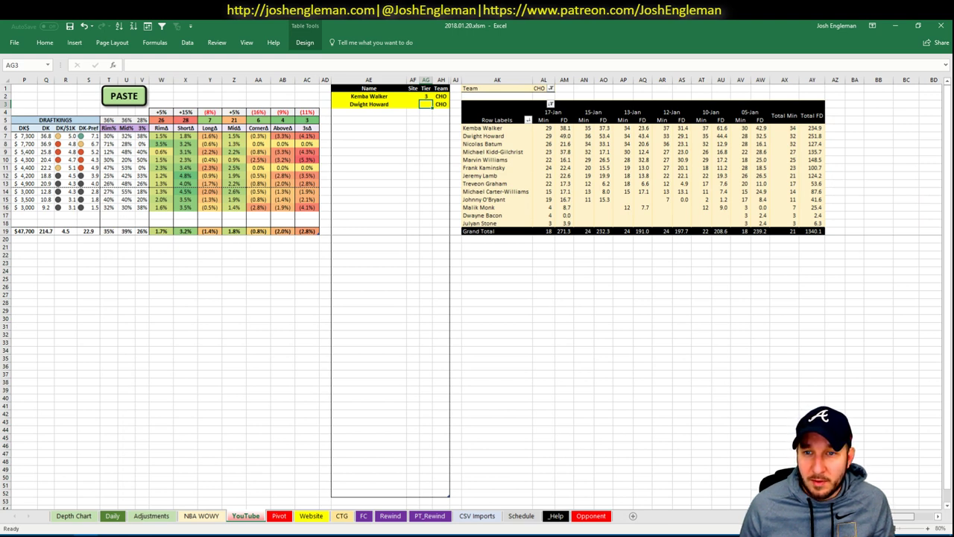
scroll(722, 501, left, 5)
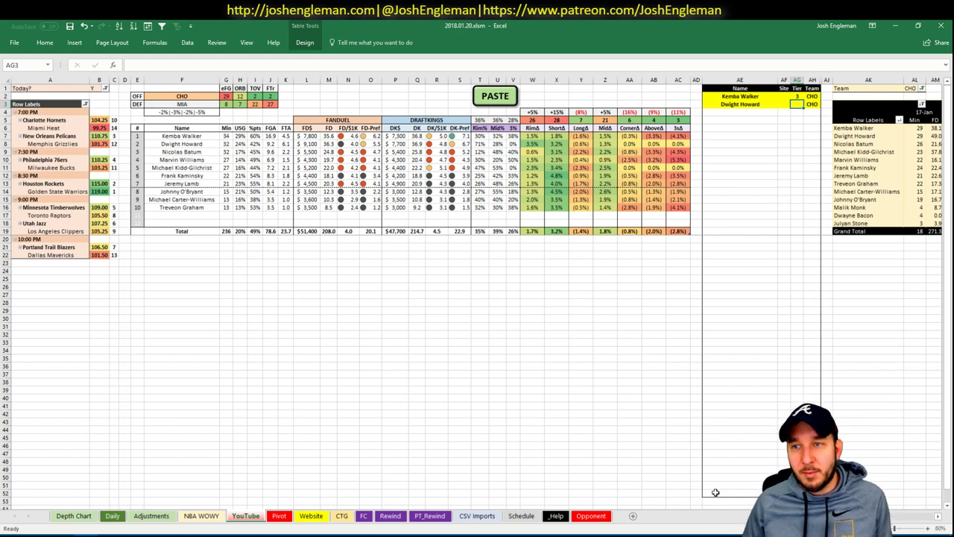
Set the site to FD and the tier to 2 for the Dwight Howard entry
key(Left)
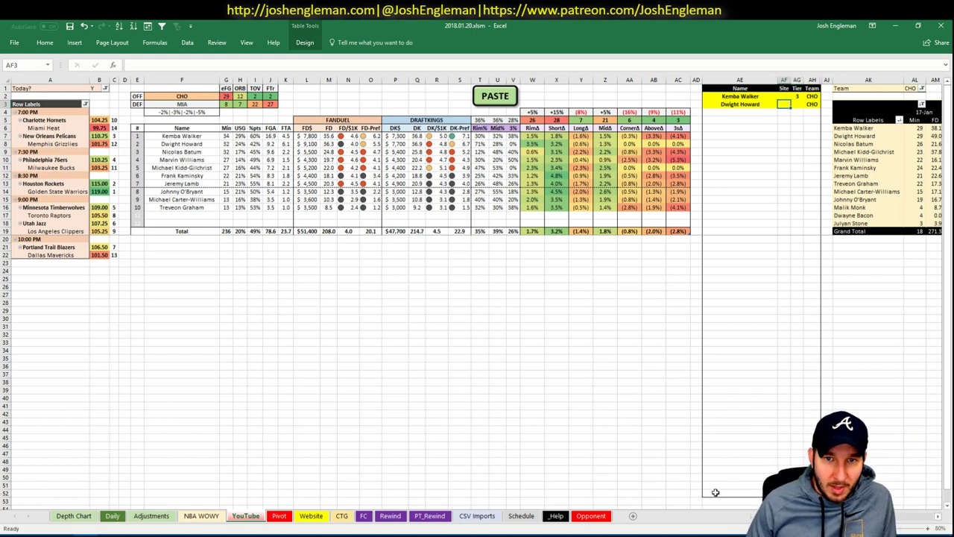
text(D)
key(BackSpace)
text(FD)
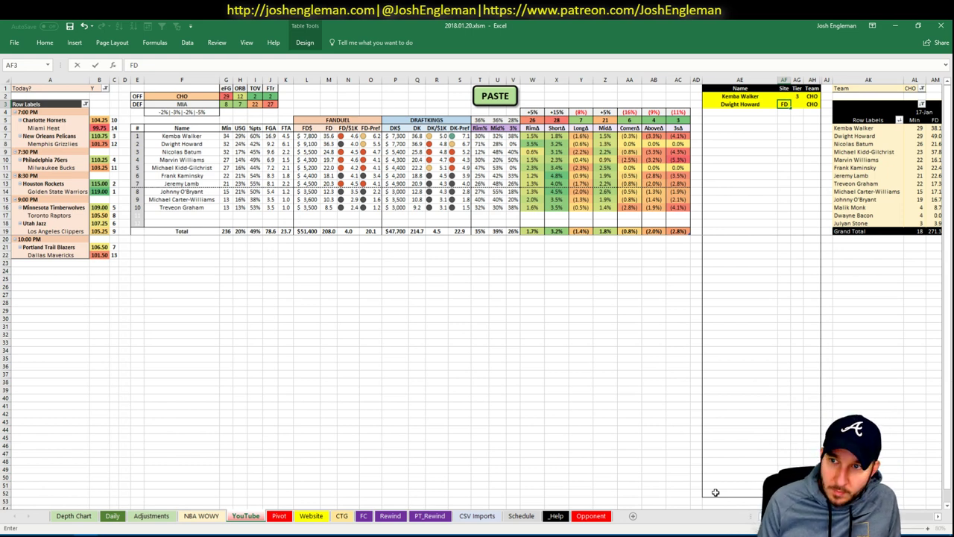
key(Tab)
text(2)
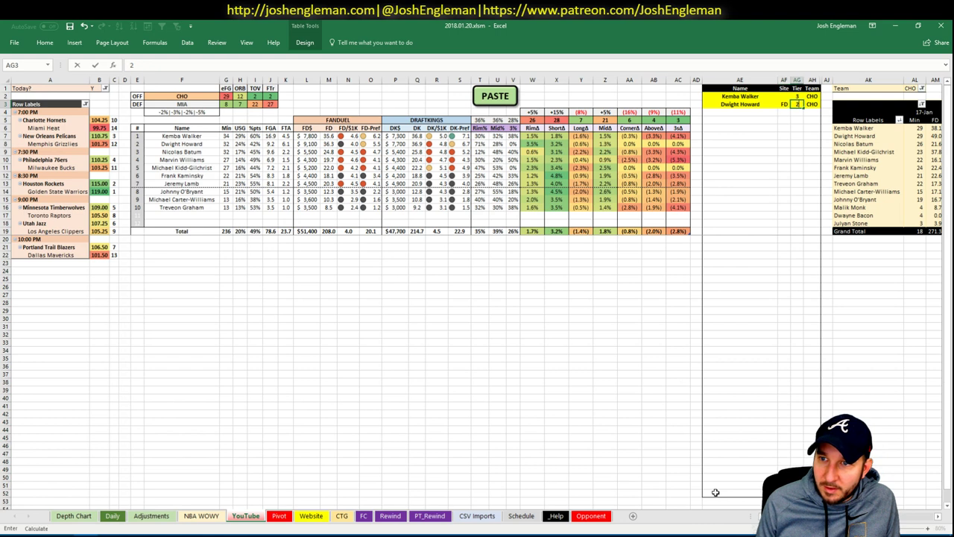
key(Return)
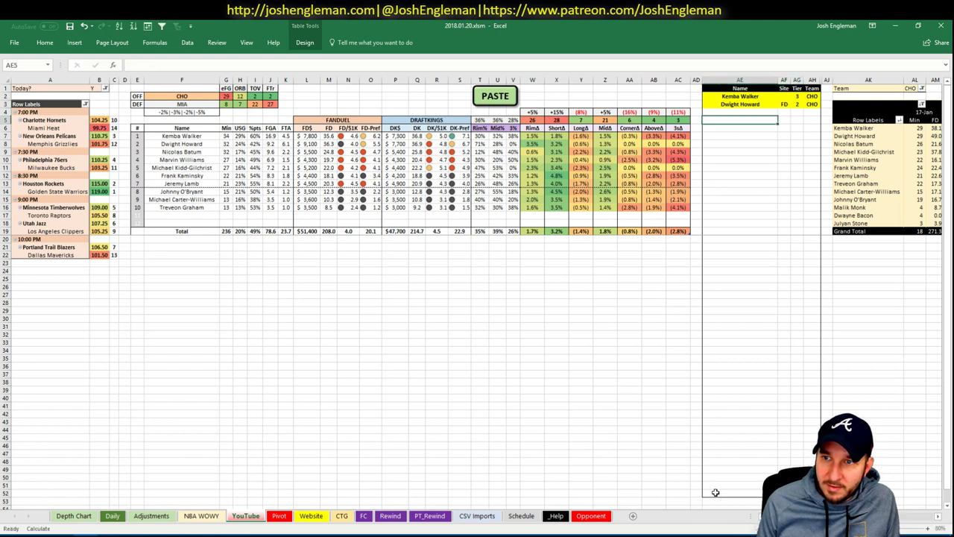
Add a second Dwight Howard entry in the next row with the site DK
text(Dwight Howard)
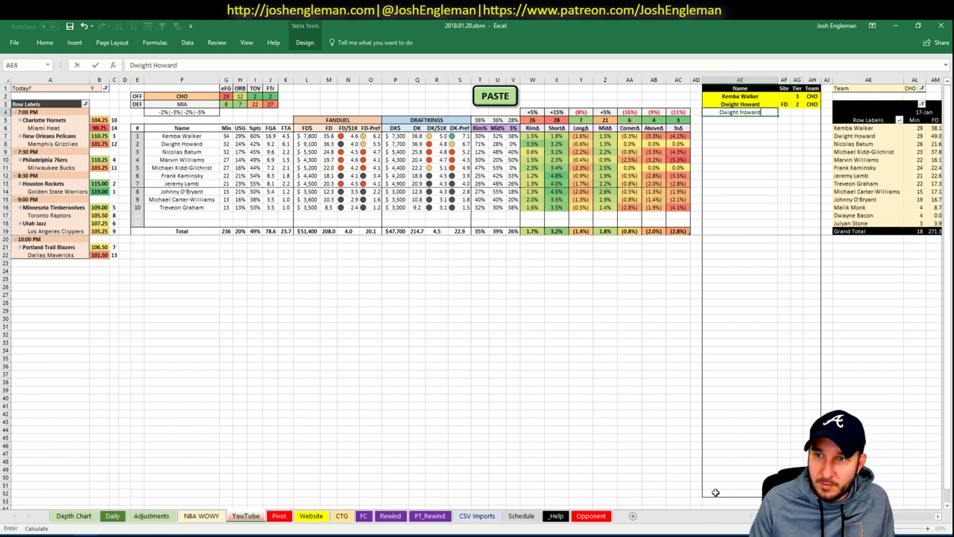
key(Tab)
text(DK)
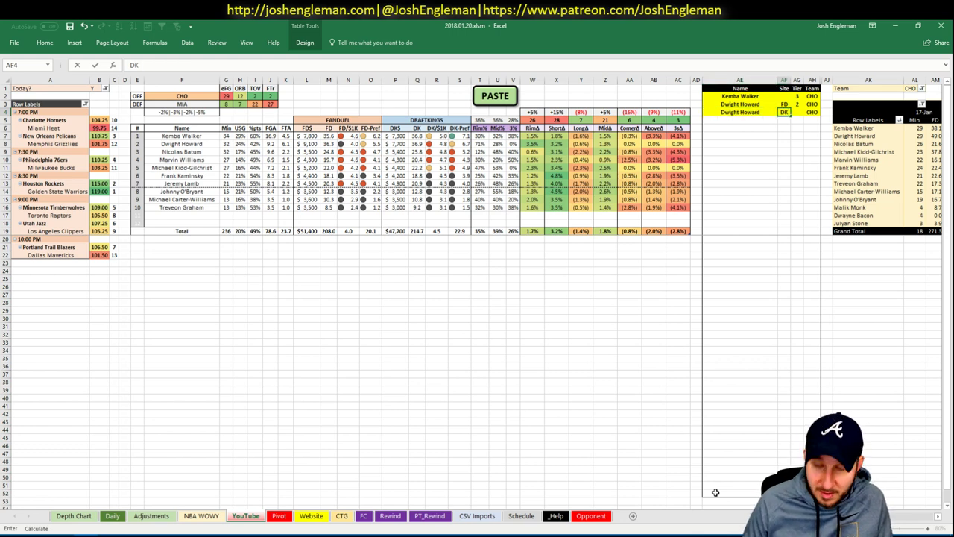
Change the tier of Dwight Howard's FD entry to 4 and set his DK entry's tier to 2
key(Tab)
key(Up)
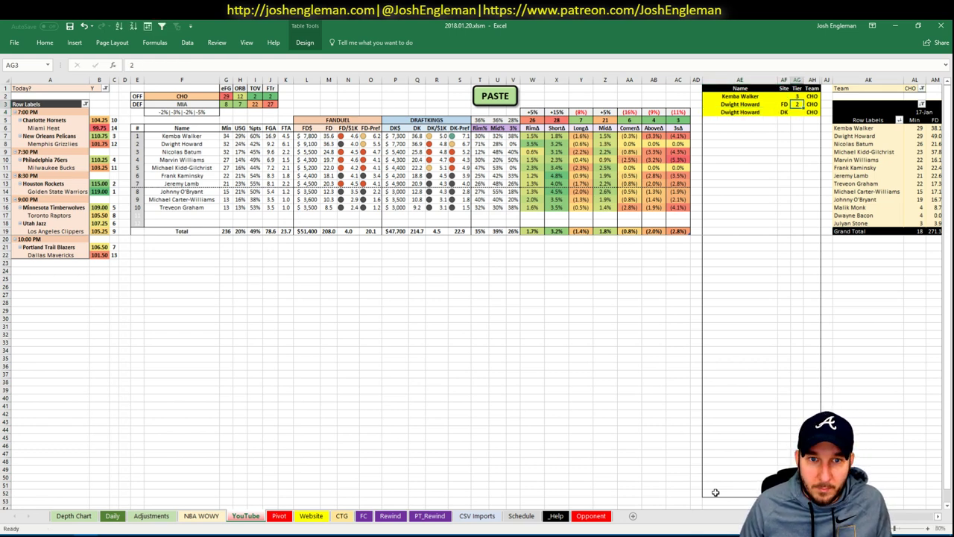
text(4)
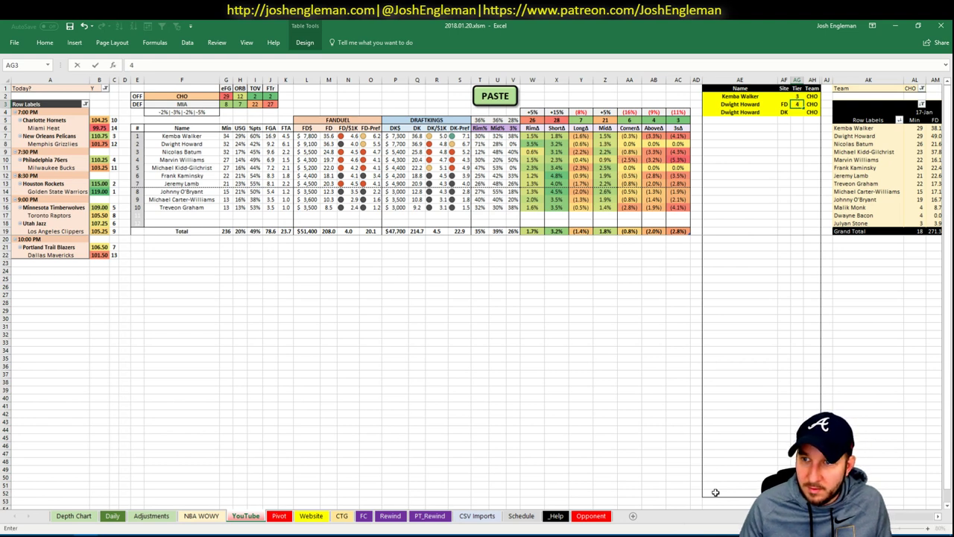
key(Return)
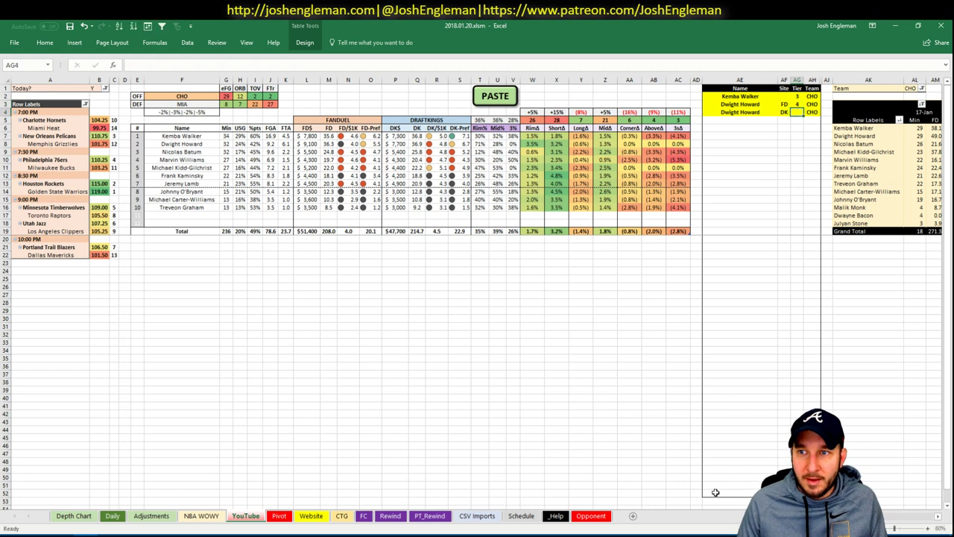
text(2)
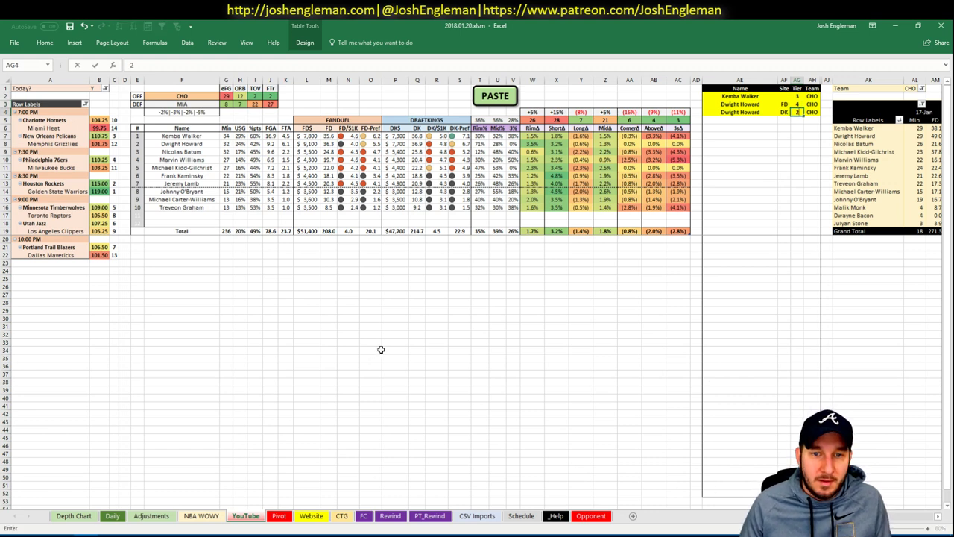
click(388, 285)
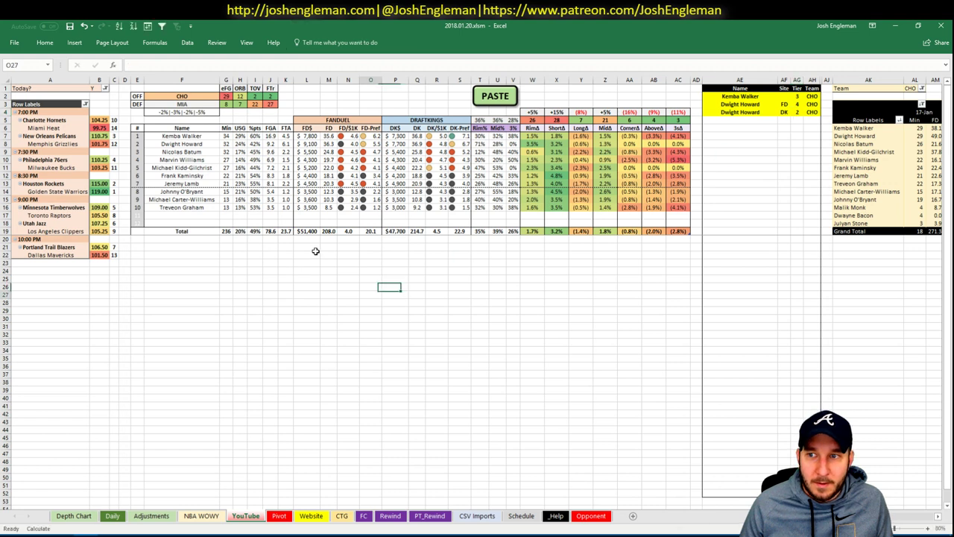
click(303, 249)
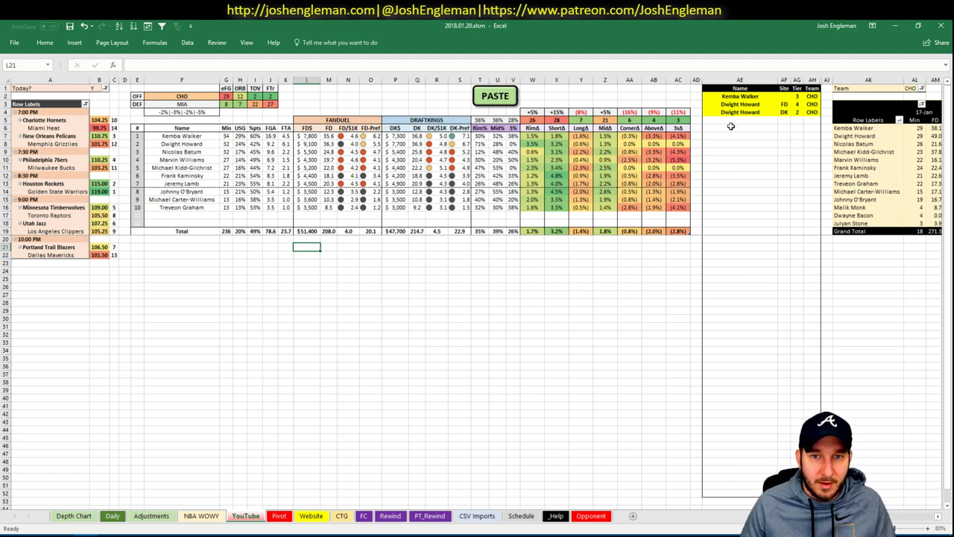
Check the Hornets' recent game logs and add Michael Kidd-Gilchrist below the Dwight Howard entries in the pick list
click(758, 120)
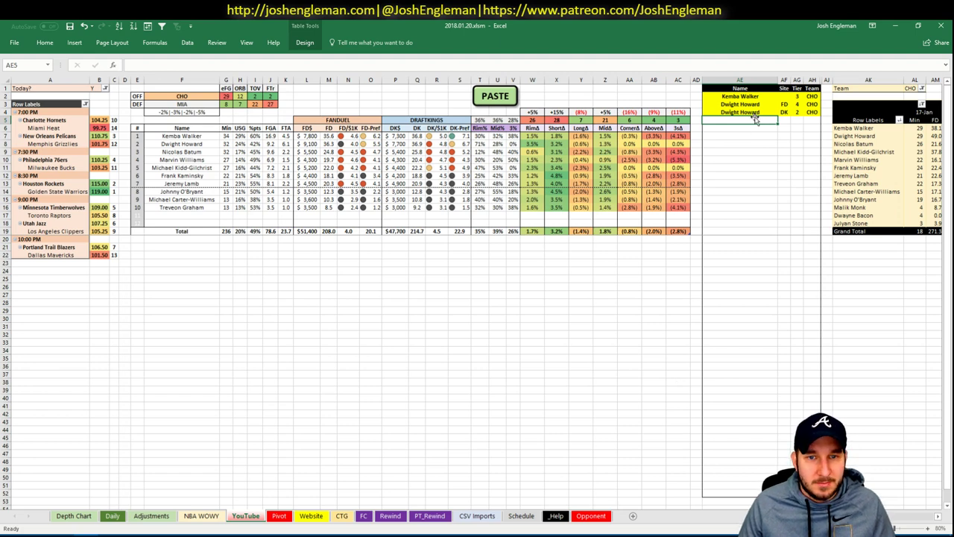
scroll(477, 298, right, 5)
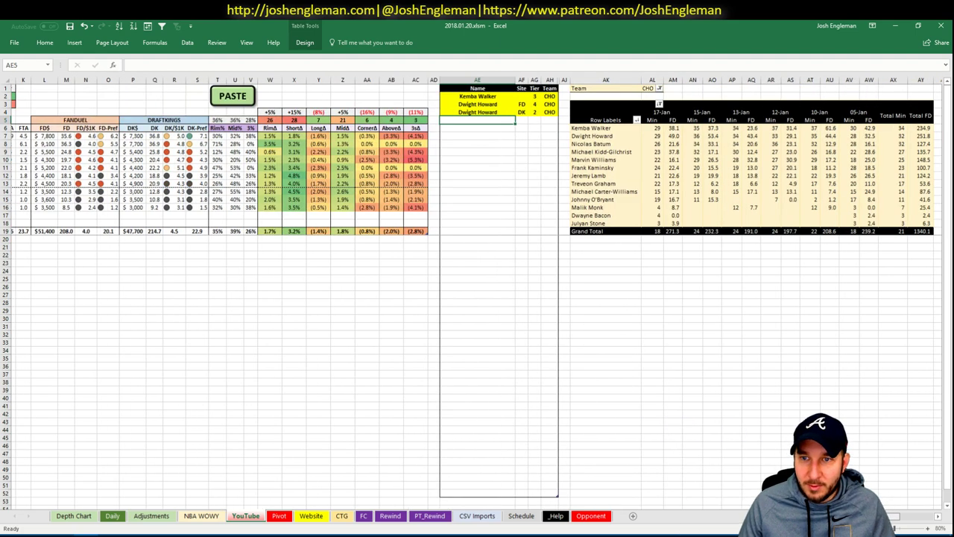
scroll(728, 501, left, 5)
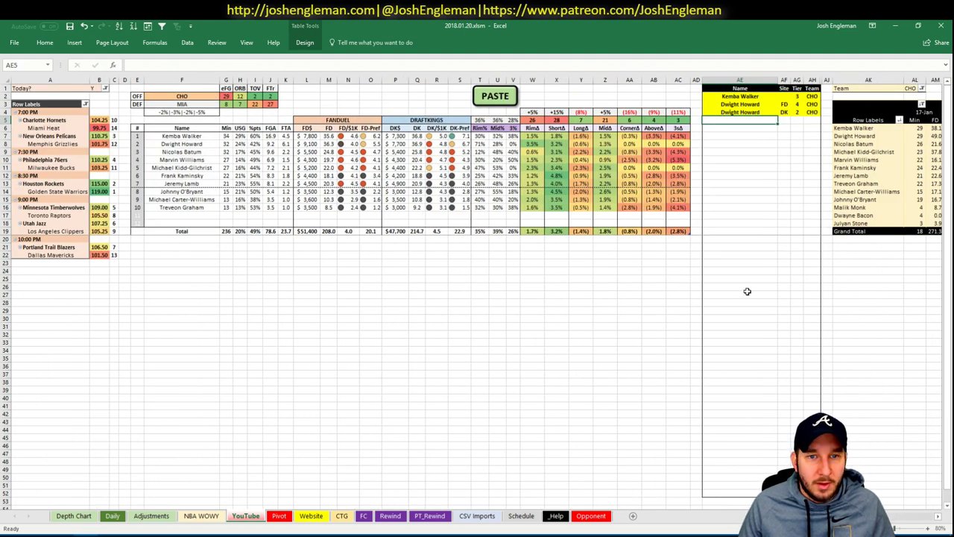
scroll(477, 298, right, 5)
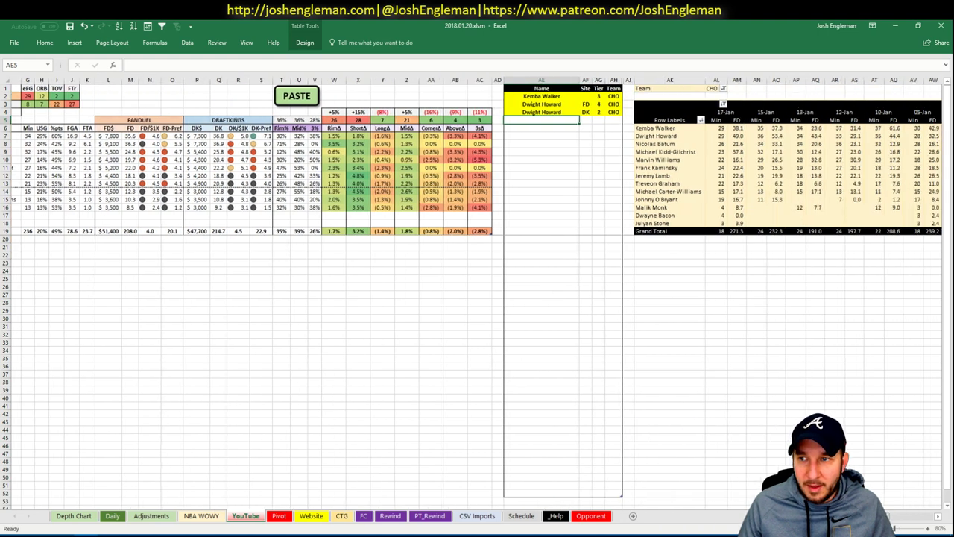
scroll(698, 308, left, 5)
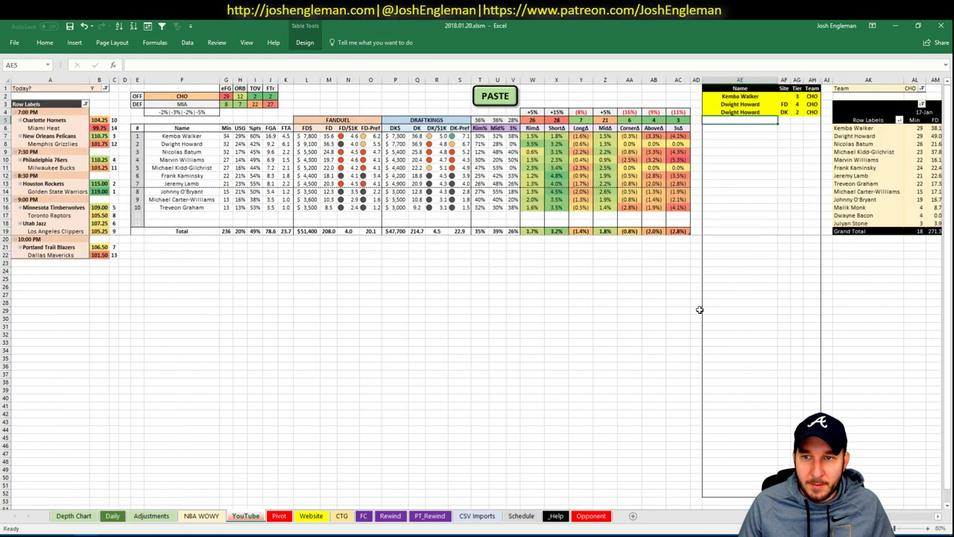
text(Mi)
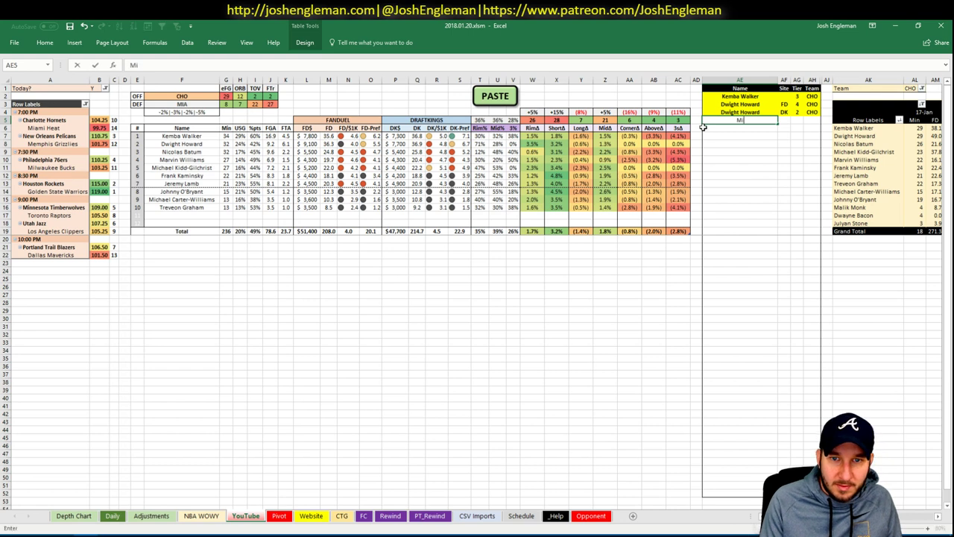
text(chael Kidd-Go)
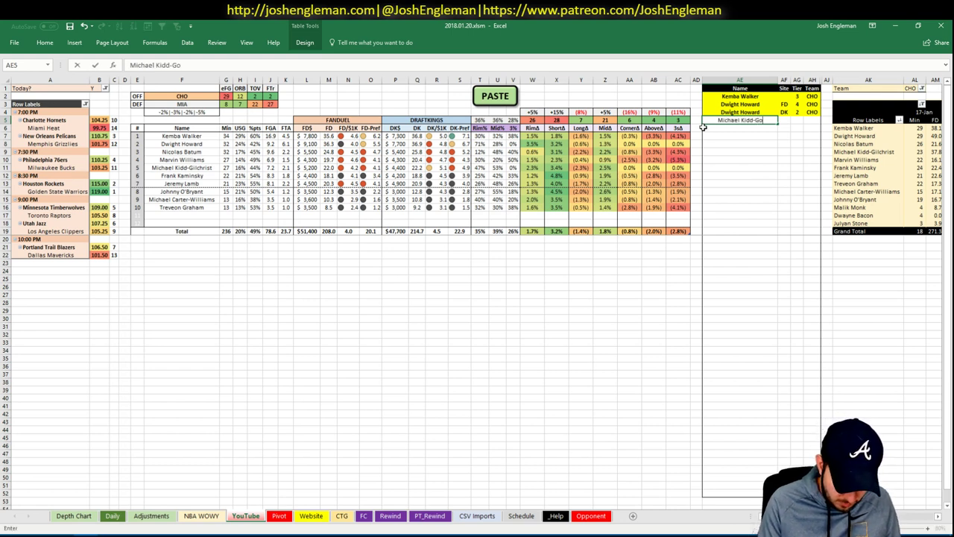
key(BackSpace)
text(ilchrist)
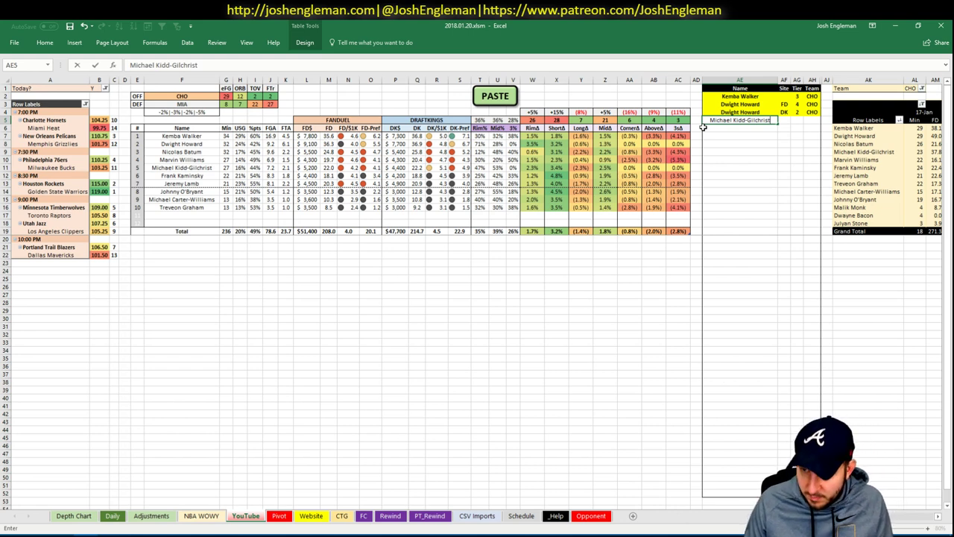
Set the site to DK and the tier to 3 for the Michael Kidd-Gilchrist entry
key(Tab)
text(DK)
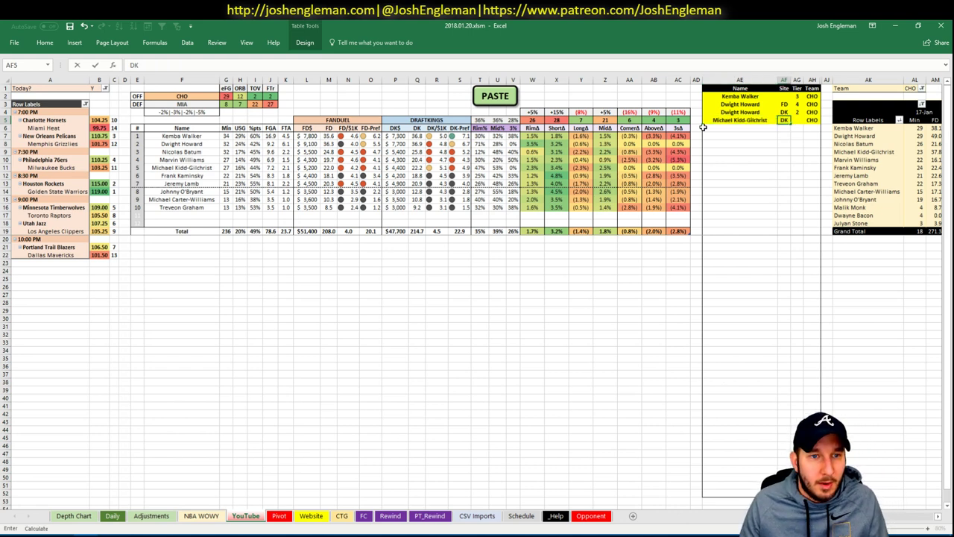
key(Tab)
text(3)
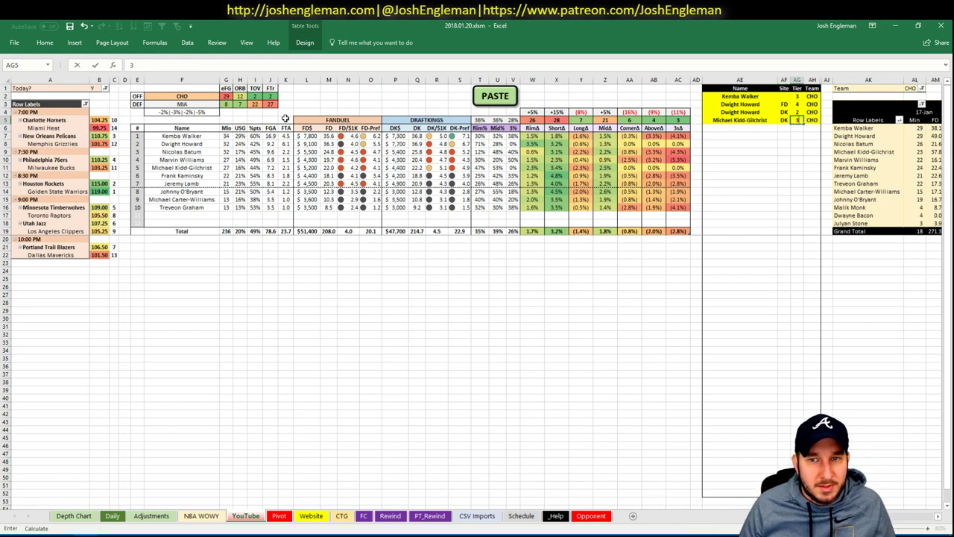
key(Return)
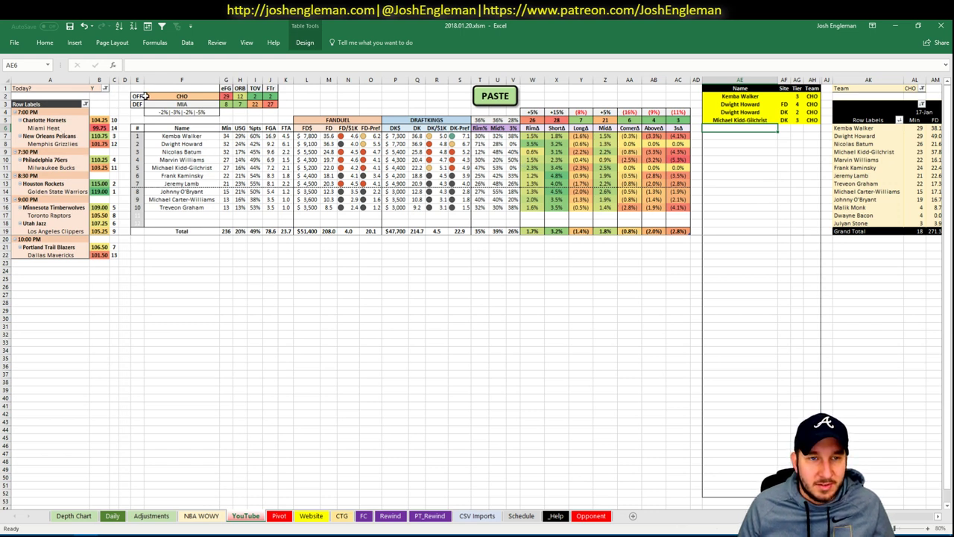
Change the offensive team of the projection table to MIA
click(259, 112)
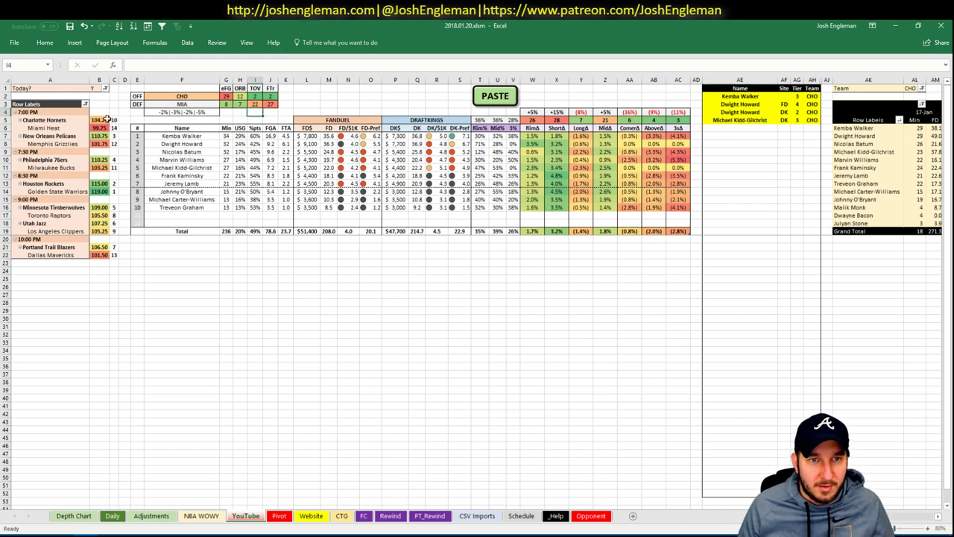
click(206, 99)
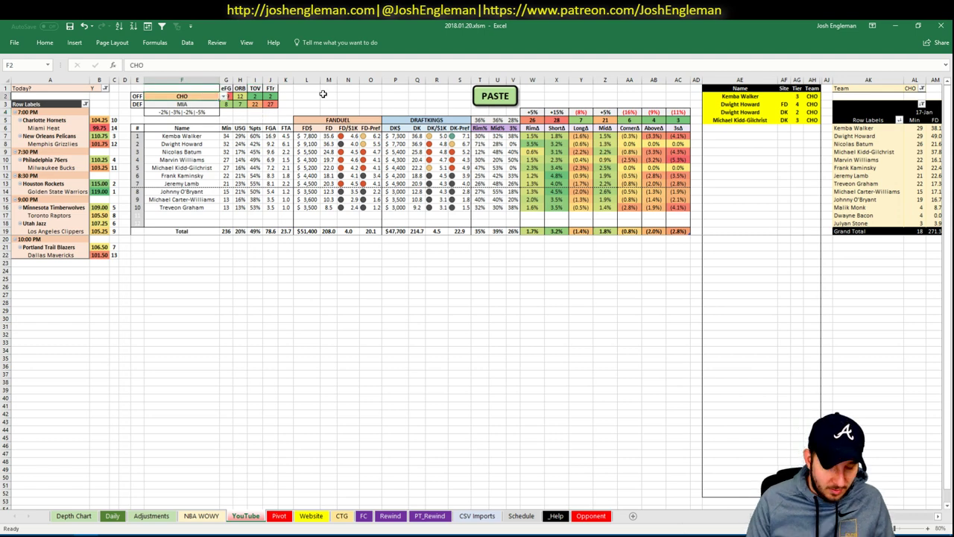
text(MIA)
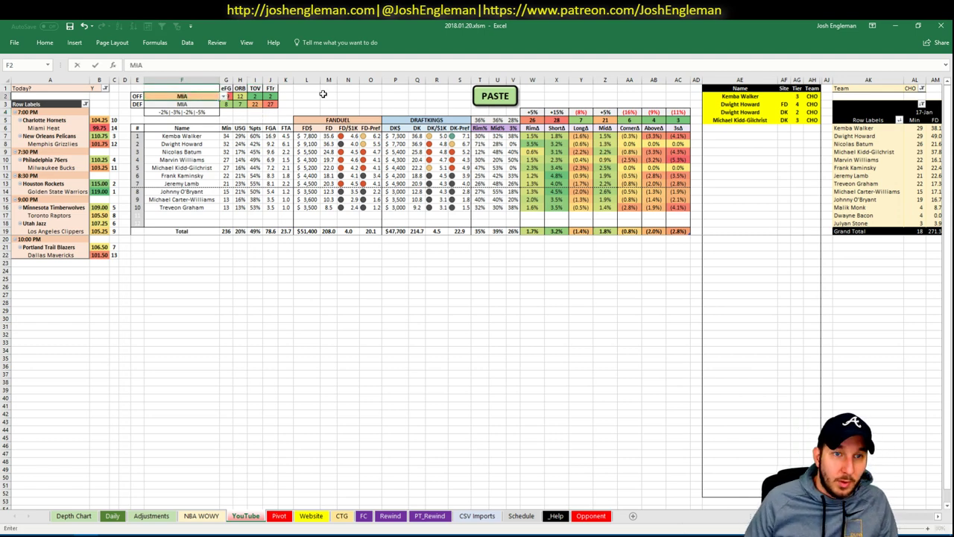
key(Return)
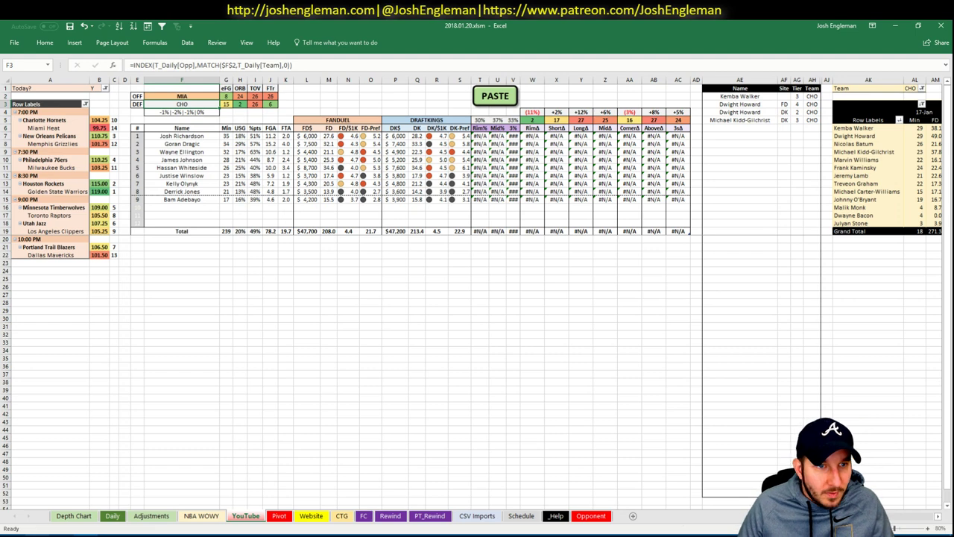
Switch to the Cleaning the Glass site in the browser and open the Miami team stats by searching for mia
click(37, 531)
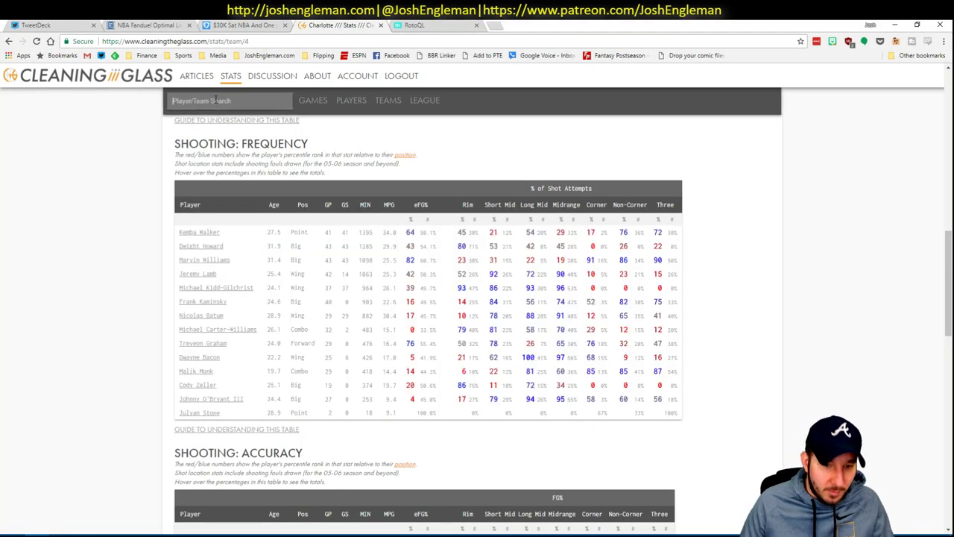
click(216, 100)
text(mia)
key(Return)
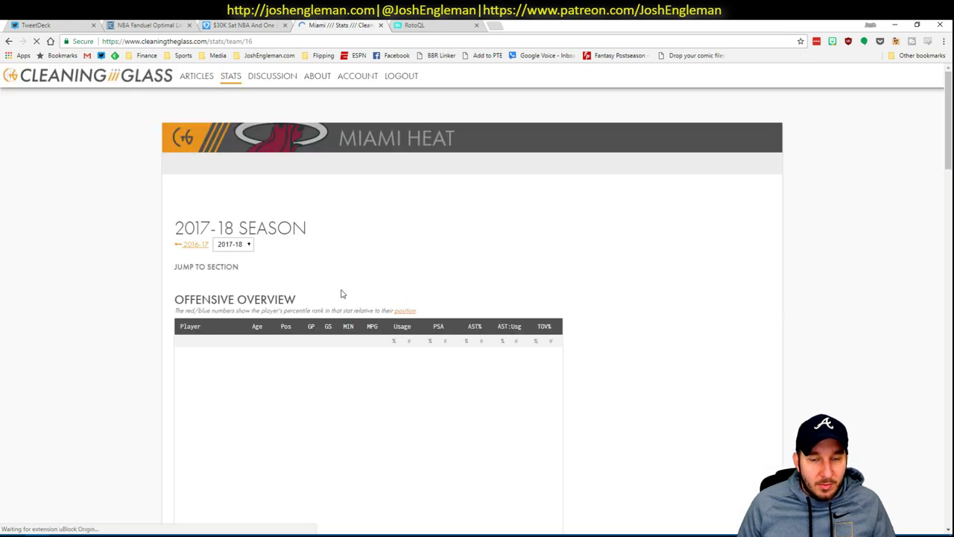
Copy all player rows of Miami's Shooting: Frequency table and paste them into the Excel workbook using its PASTE macro
scroll(350, 294, down, 6)
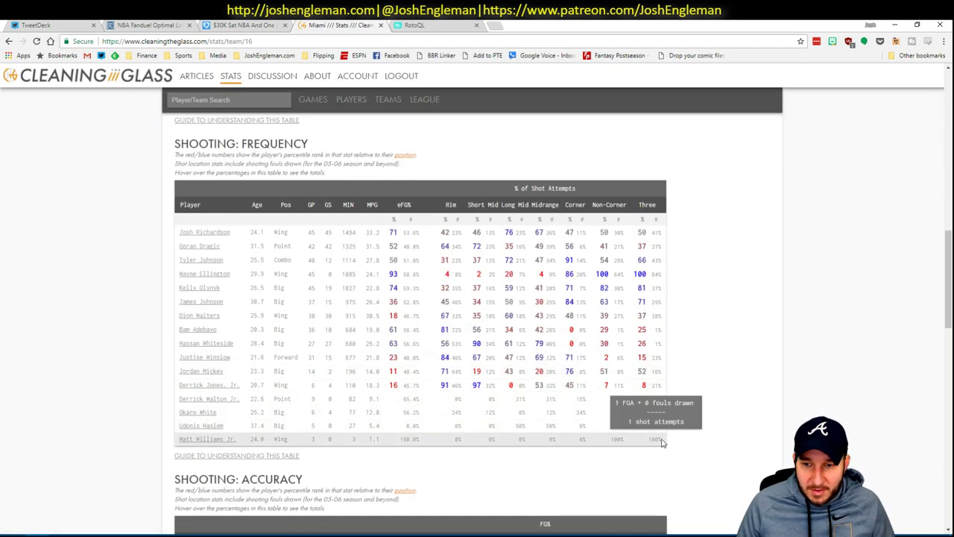
drag(661, 443, 181, 239)
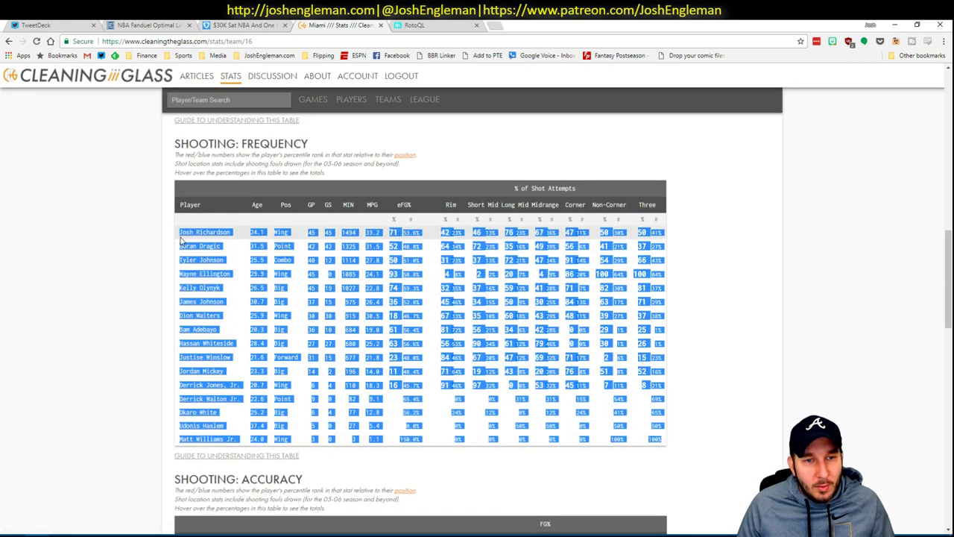
key(alt+Tab)
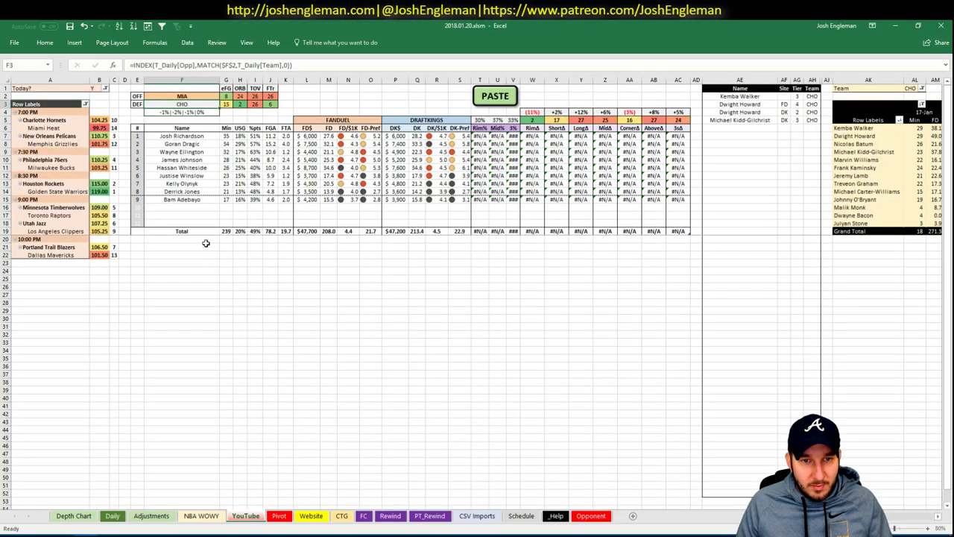
click(492, 100)
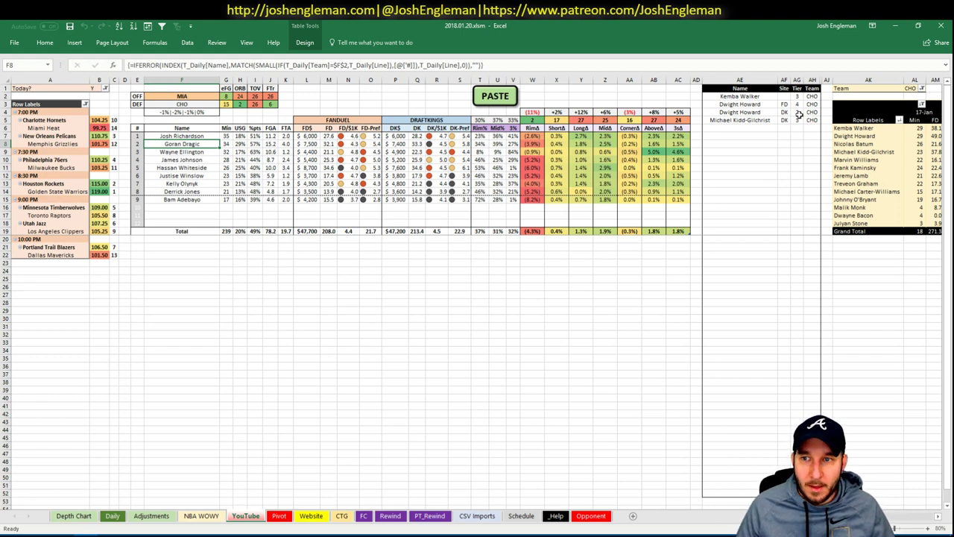
Add Wayne Ellington below Michael Kidd-Gilchrist in the pick list
click(743, 128)
text(Wayne Ellington)
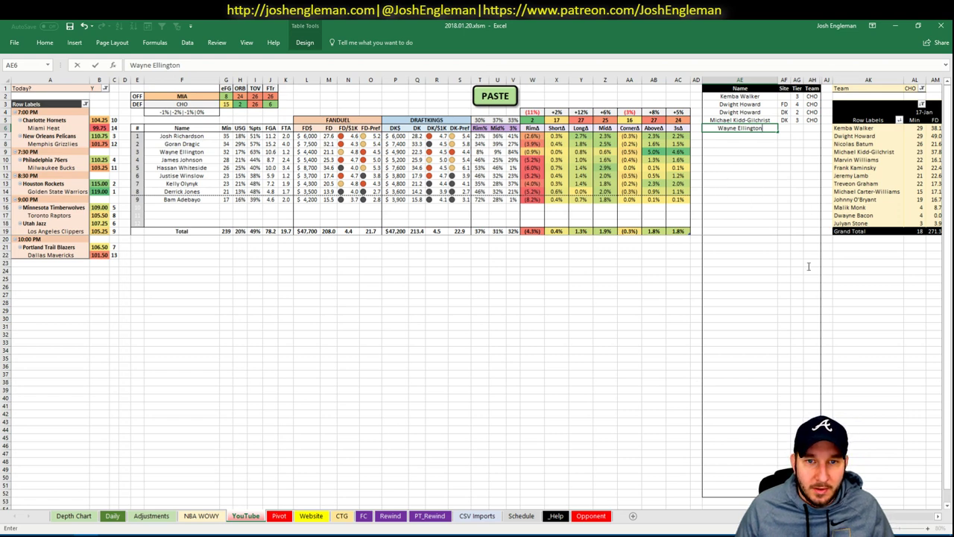
key(Return)
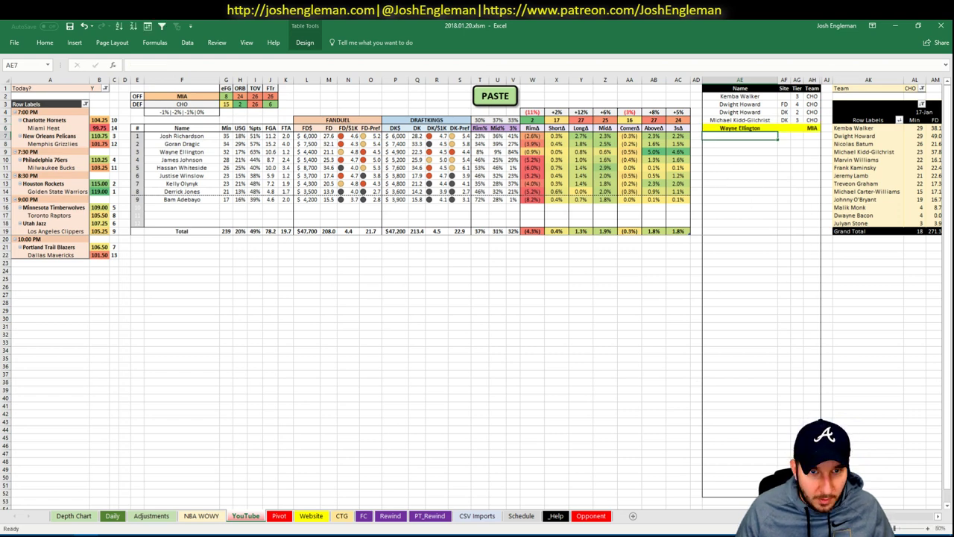
Filter the recent game log pivot table to team MIA
scroll(477, 291, right, 5)
scroll(477, 291, right, 1)
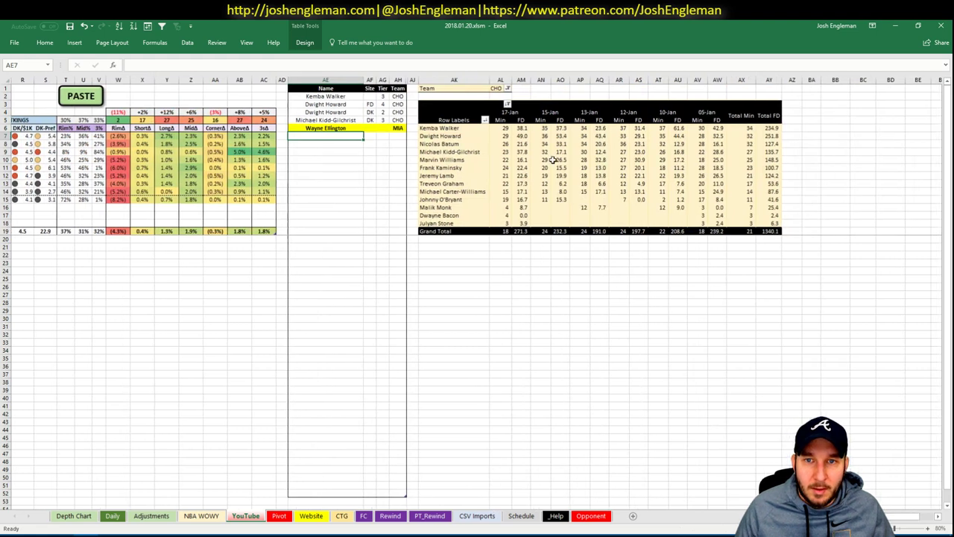
click(507, 88)
text(MIA)
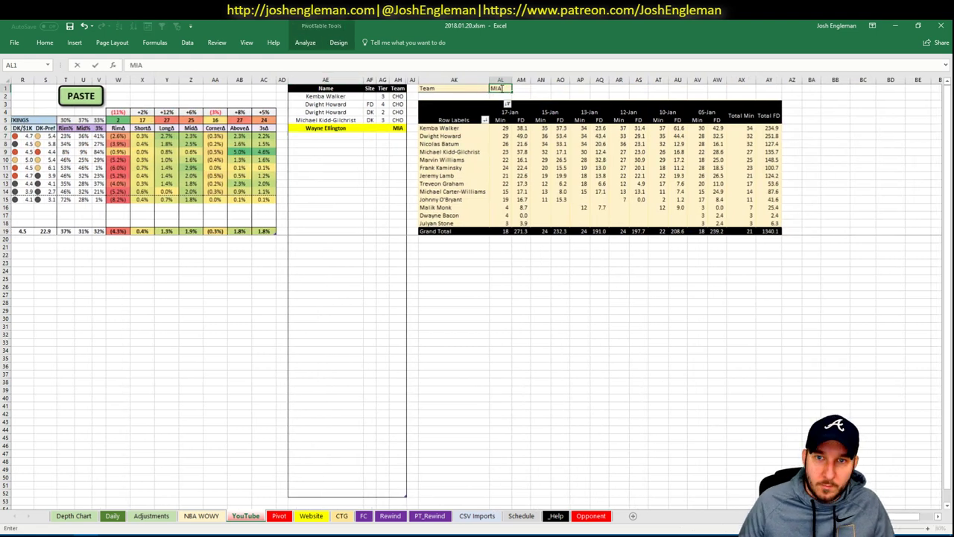
key(Return)
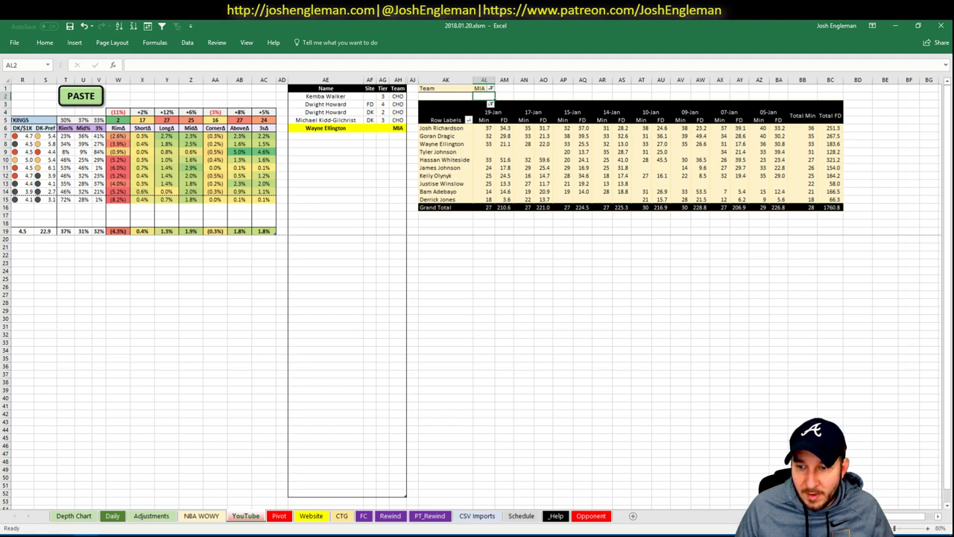
Set the tier of the Wayne Ellington entry to 3
scroll(596, 236, left, 5)
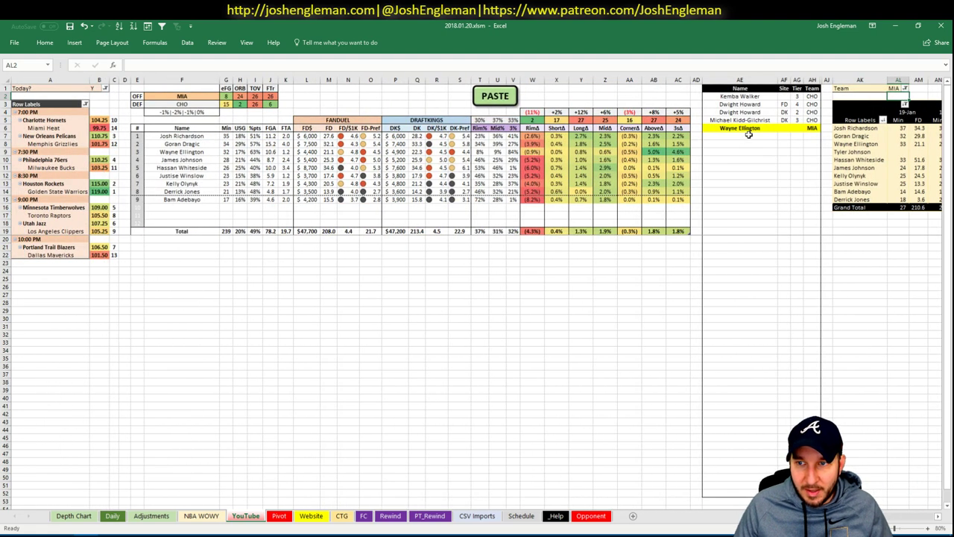
click(799, 129)
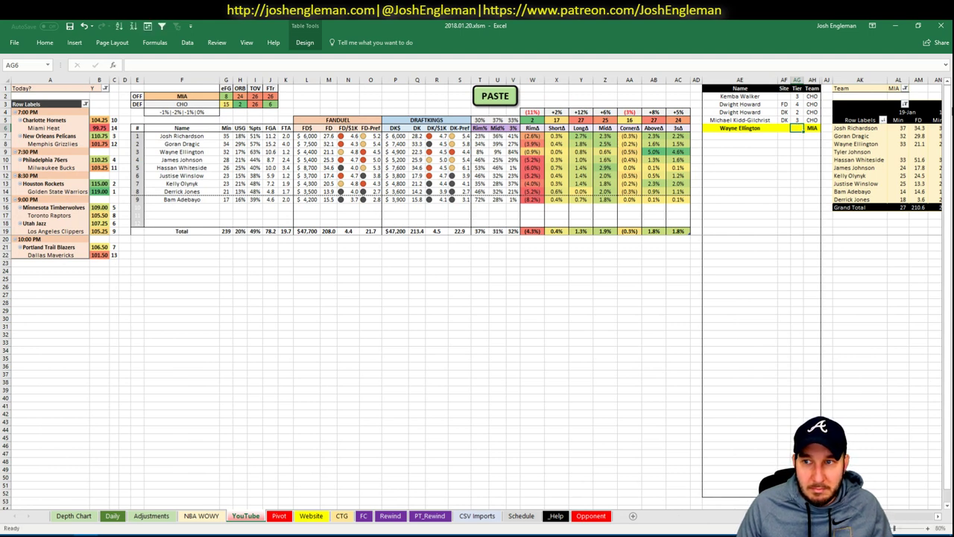
text(2)
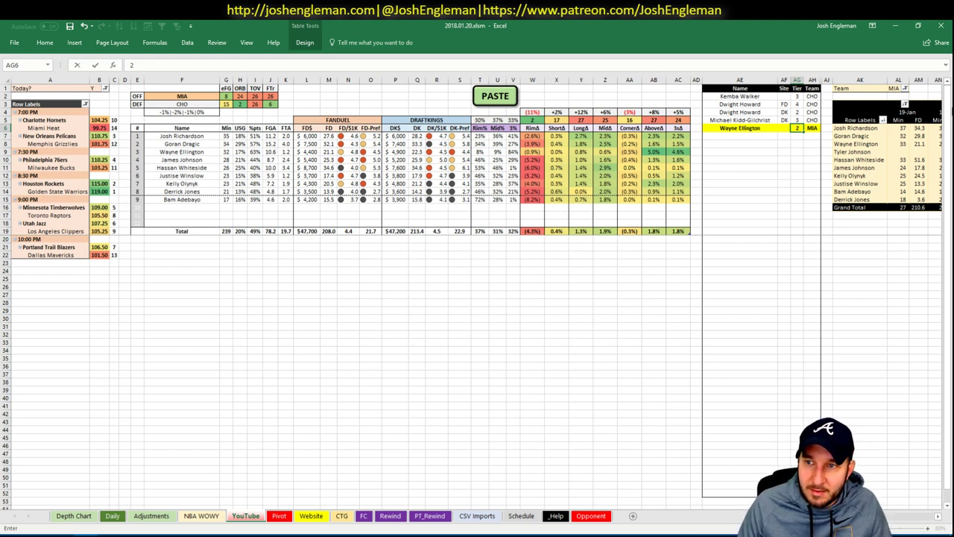
key(BackSpace)
text(3)
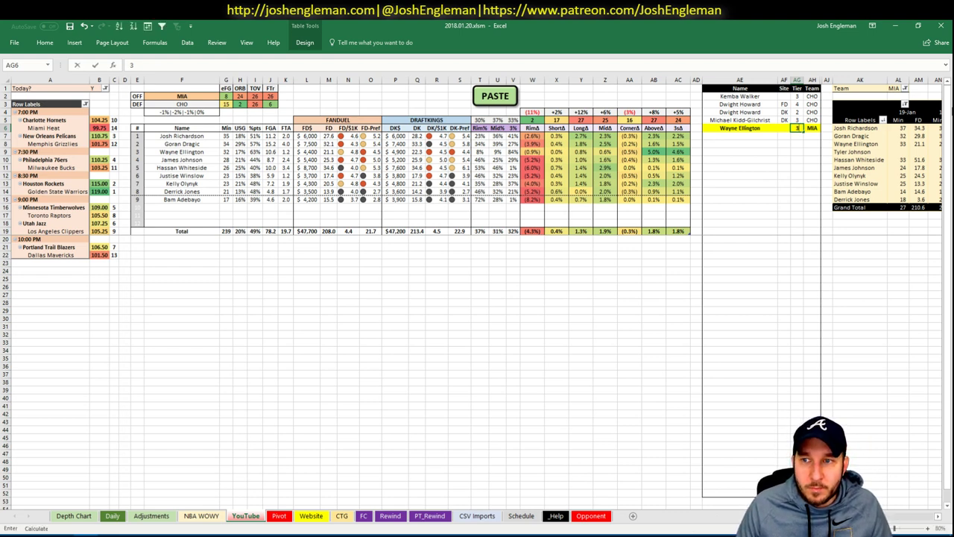
key(Return)
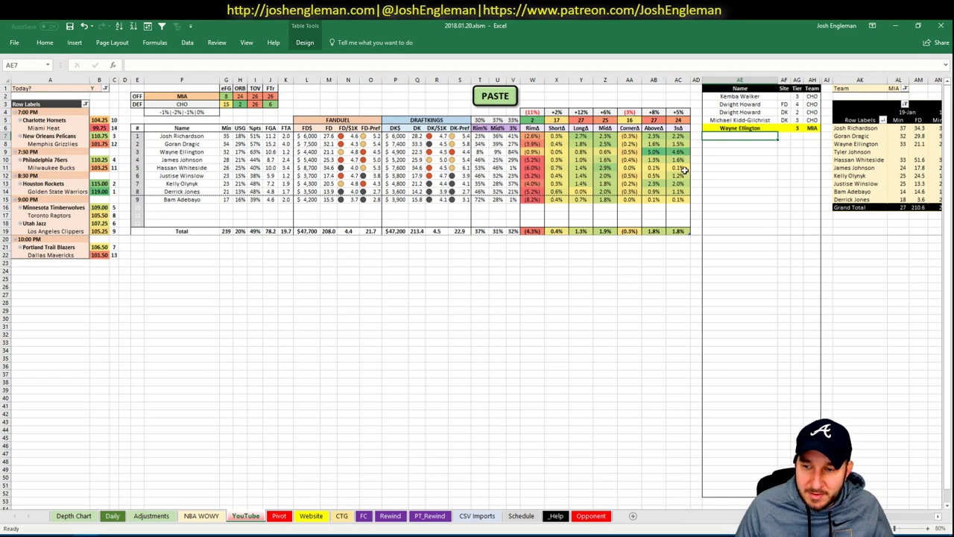
Compare the Miami players' recent minutes and FD points in the game log with their projections
scroll(477, 291, right, 3)
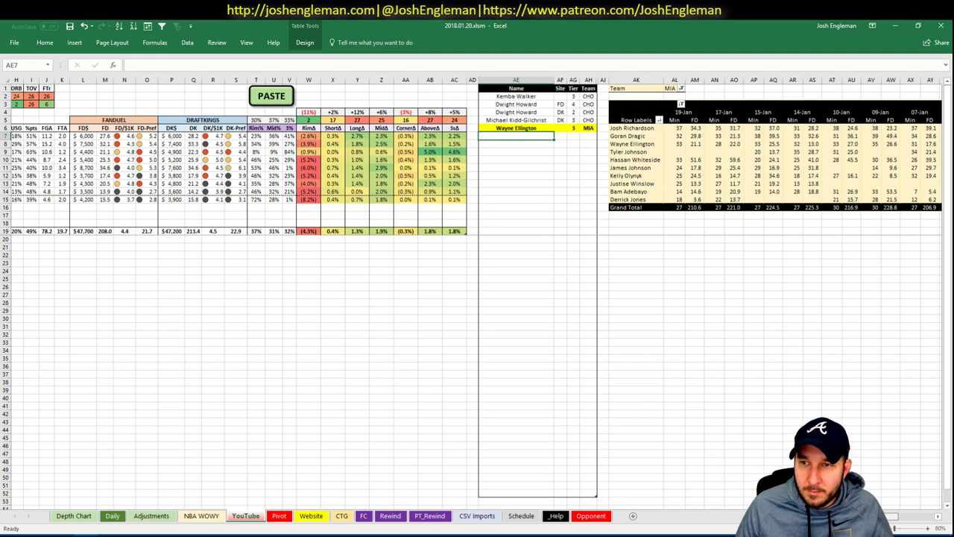
scroll(477, 290, right, 1)
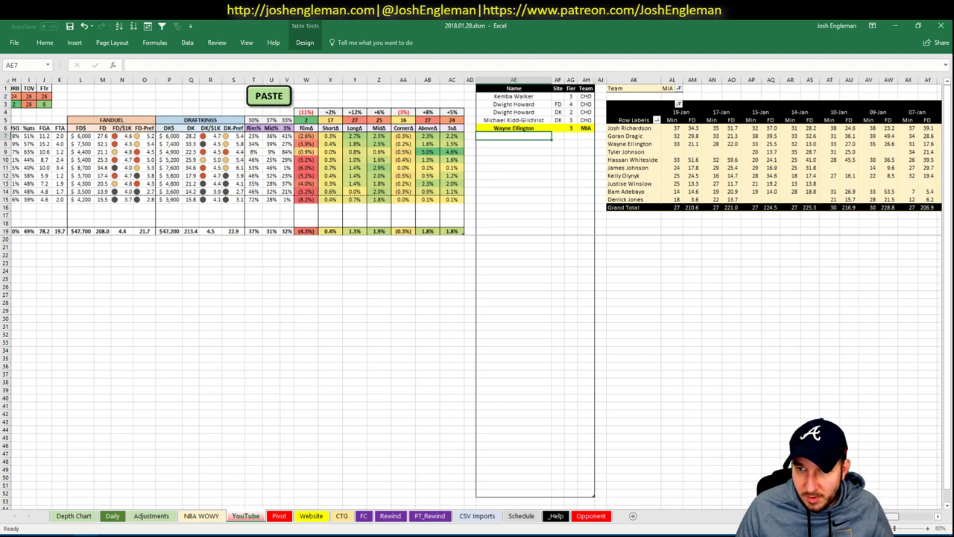
scroll(477, 291, left, 3)
scroll(477, 290, right, 8)
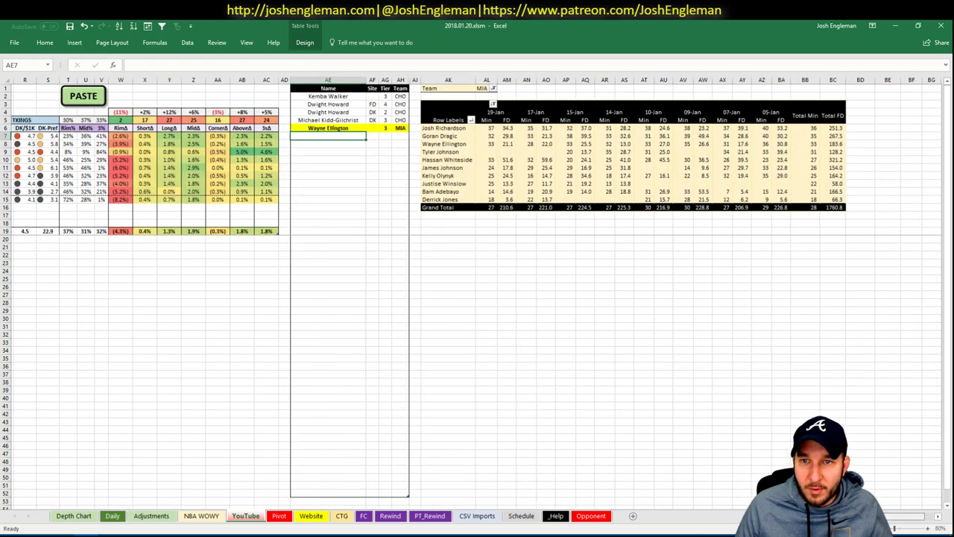
scroll(585, 197, left, 11)
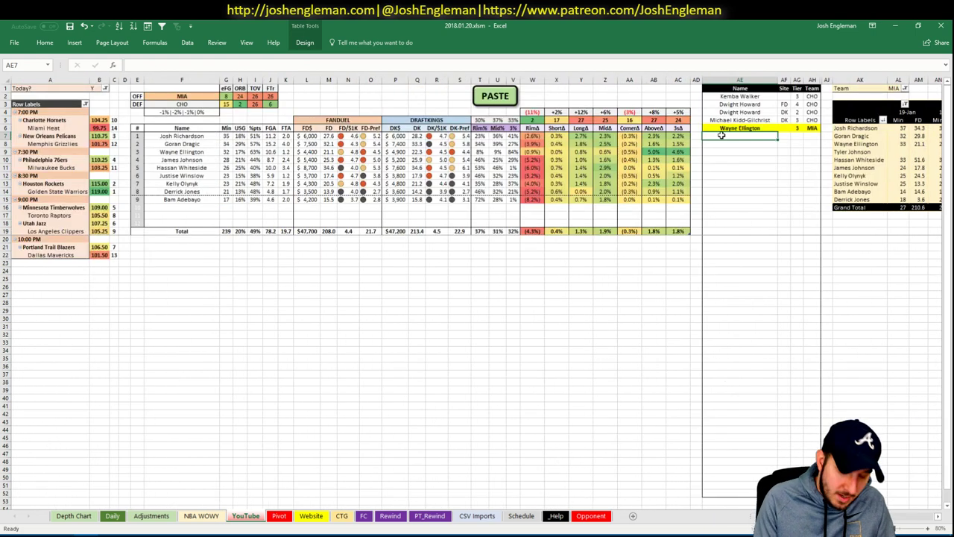
Add Josh Richardson below Wayne Ellington in the pick list with tier 3
text(Josh Richardson)
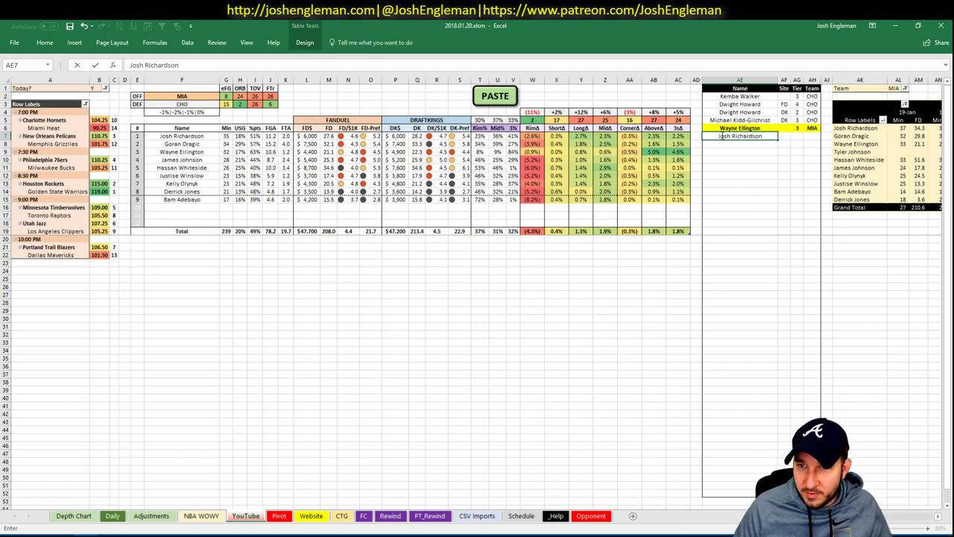
key(Tab)
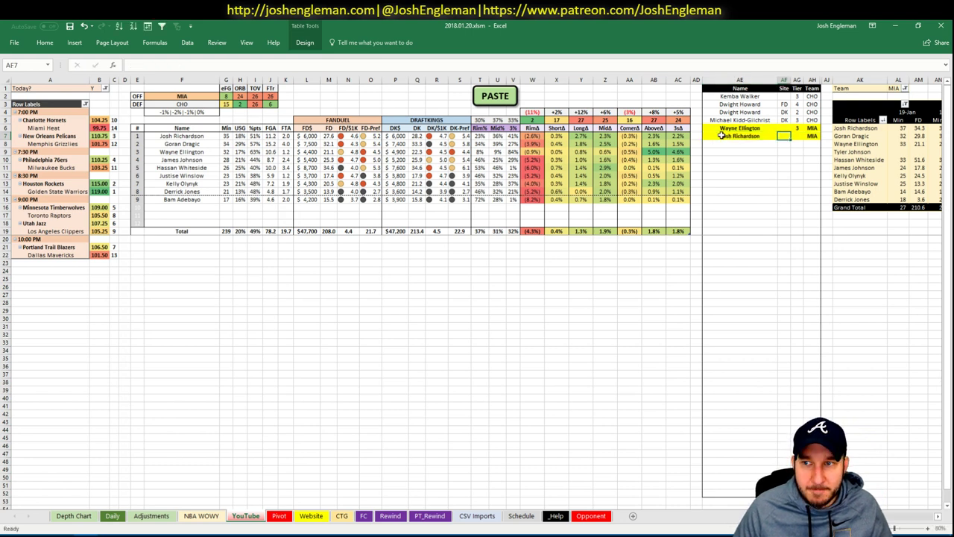
key(Tab)
text(3)
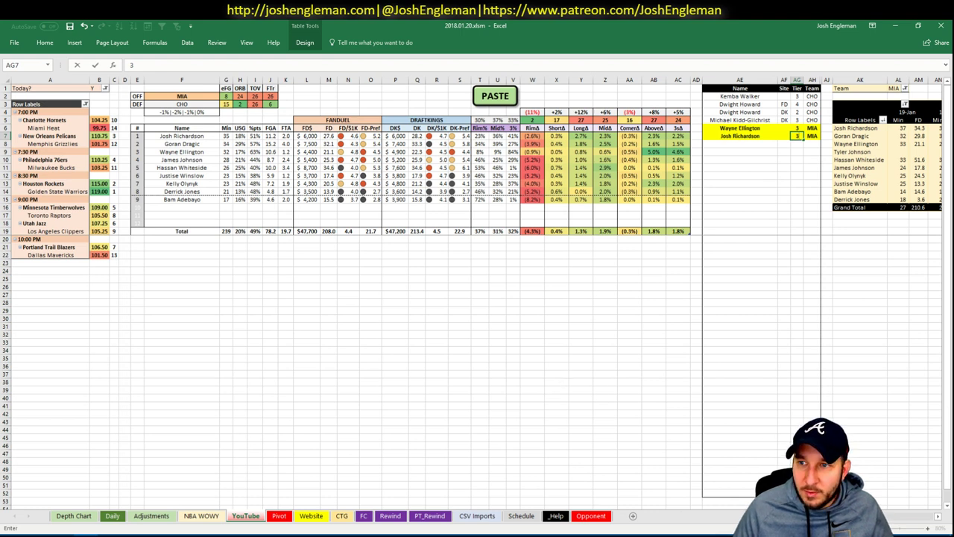
key(Return)
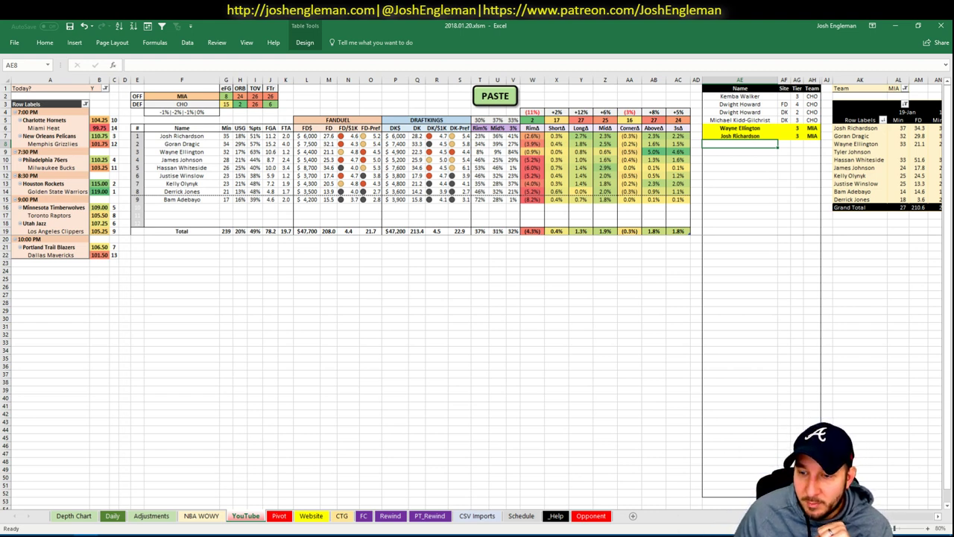
Review the Miami game log totals and add Hassan Whiteside below Josh Richardson in the pick list
scroll(477, 290, right, 3)
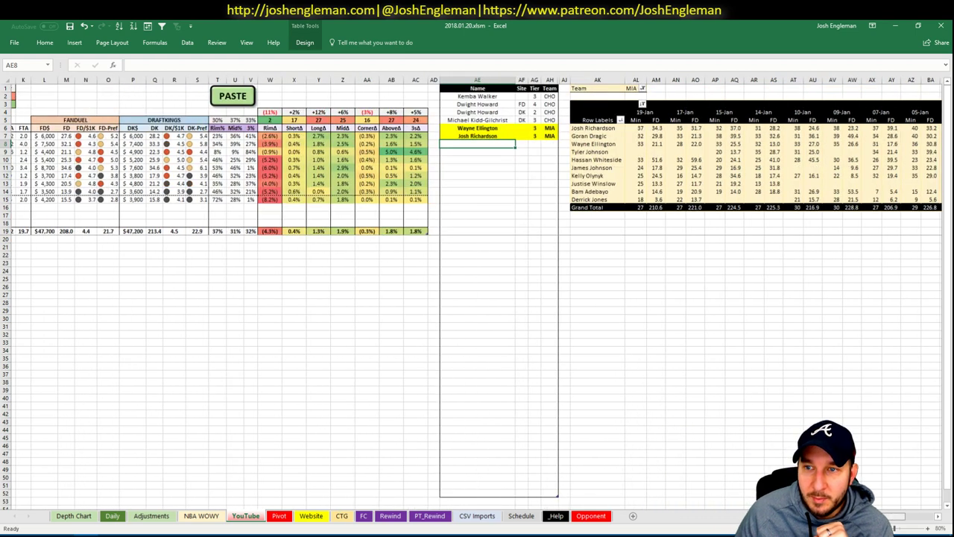
scroll(477, 290, right, 3)
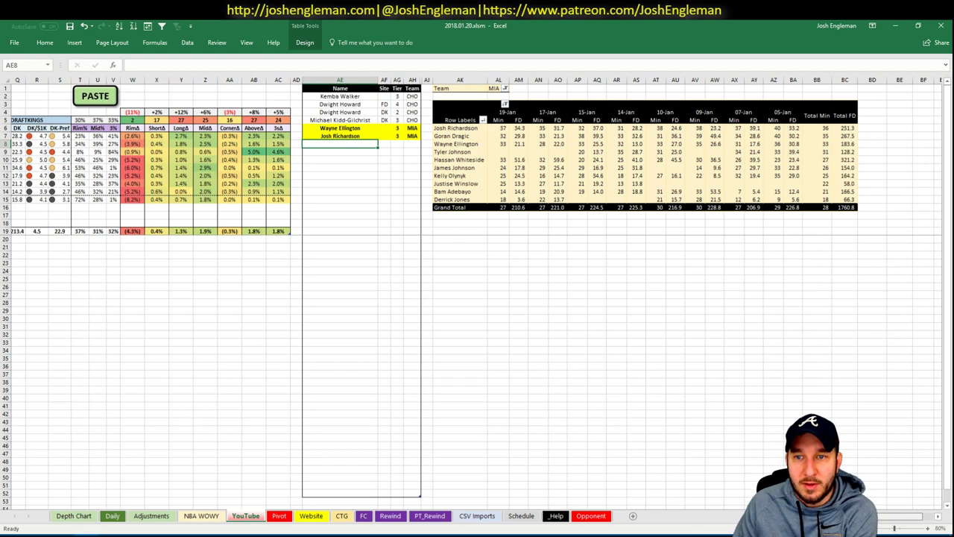
scroll(477, 290, left, 5)
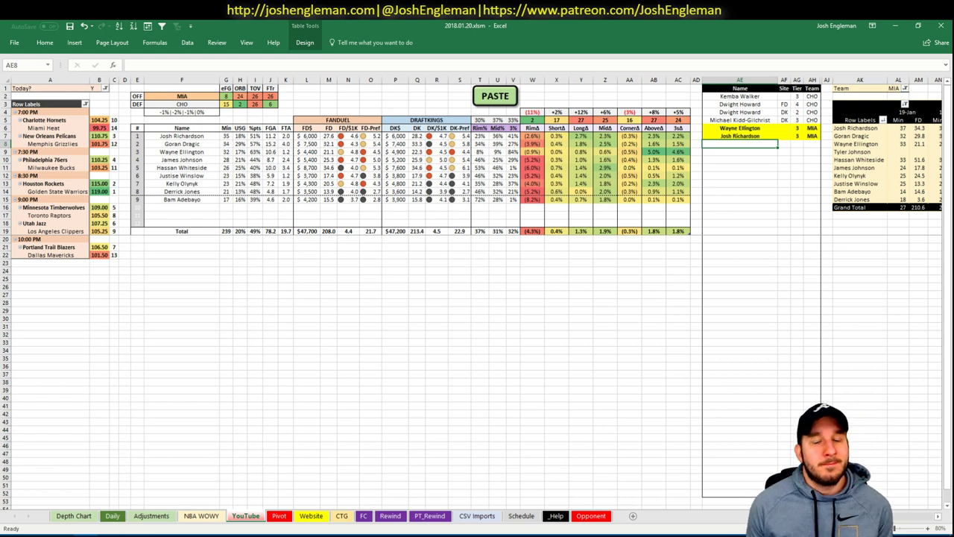
text(Hassan)
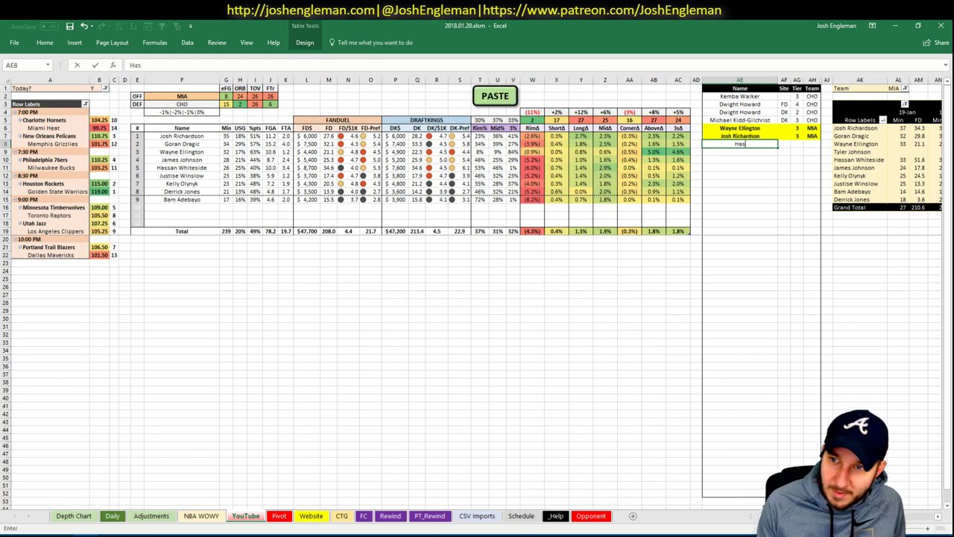
text(ide)
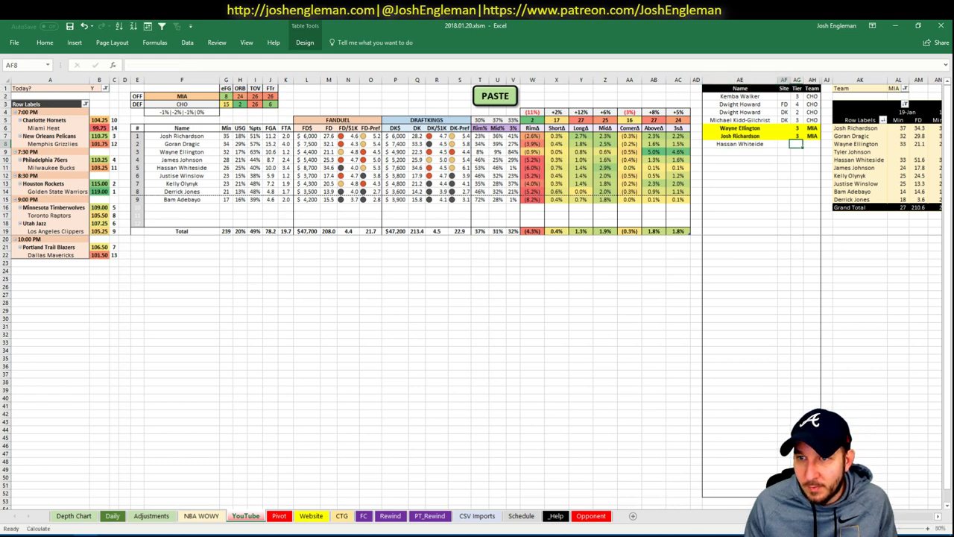
key(Return)
key(F2)
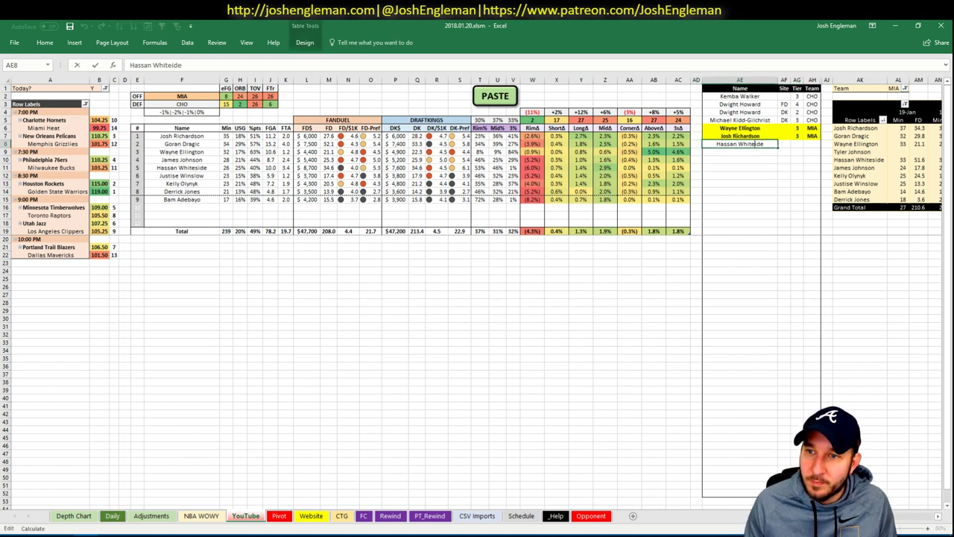
text(s)
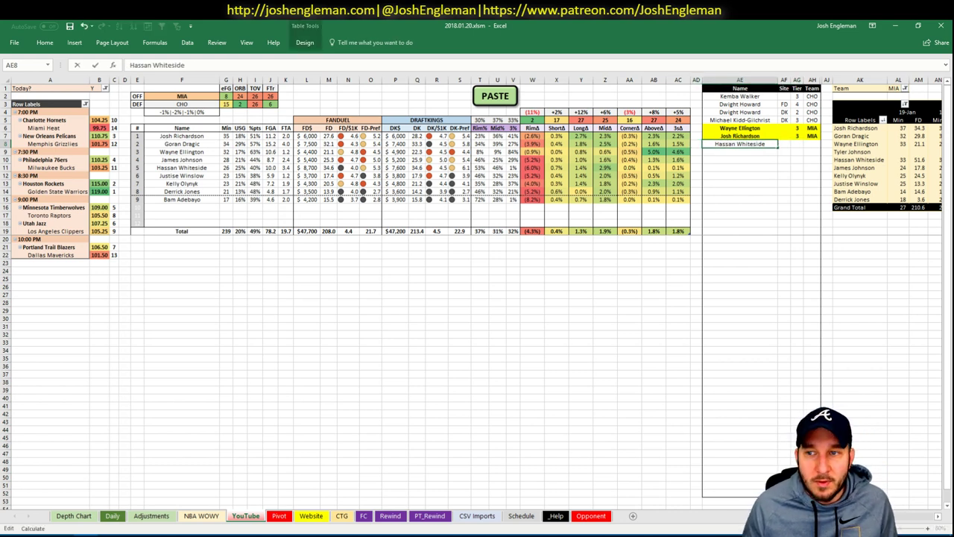
Set the tier of the Hassan Whiteside entry to 4
key(Tab)
key(Tab)
text(3)
key(shift+Tab)
key(shift+Tab)
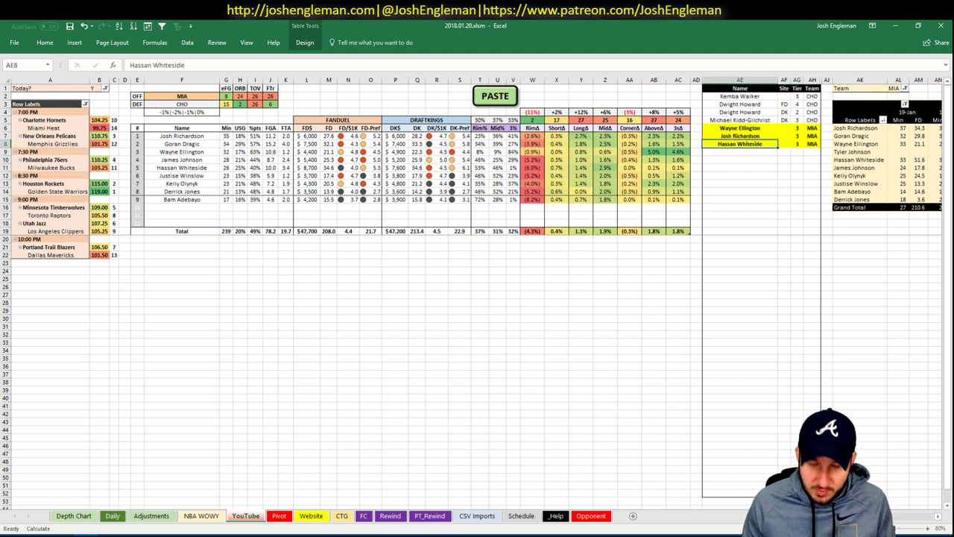
key(Tab)
key(Tab)
text(4)
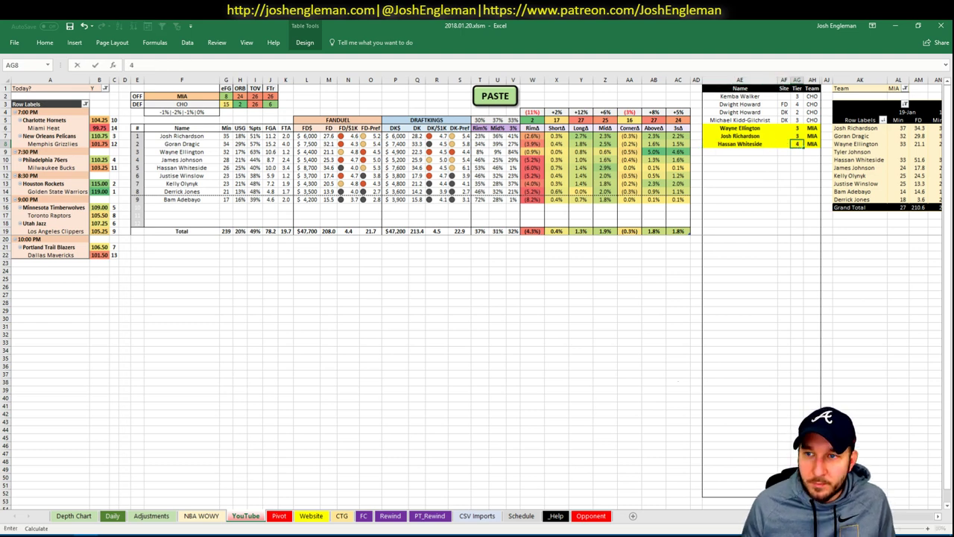
key(Return)
key(shift+Tab)
key(shift+Tab)
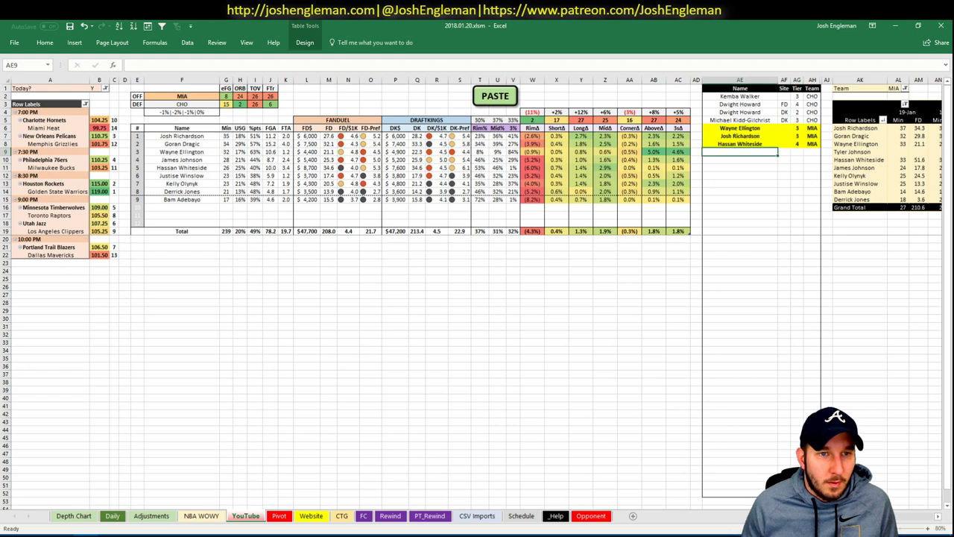
Change the offensive team of the projection table to NOP
click(181, 97)
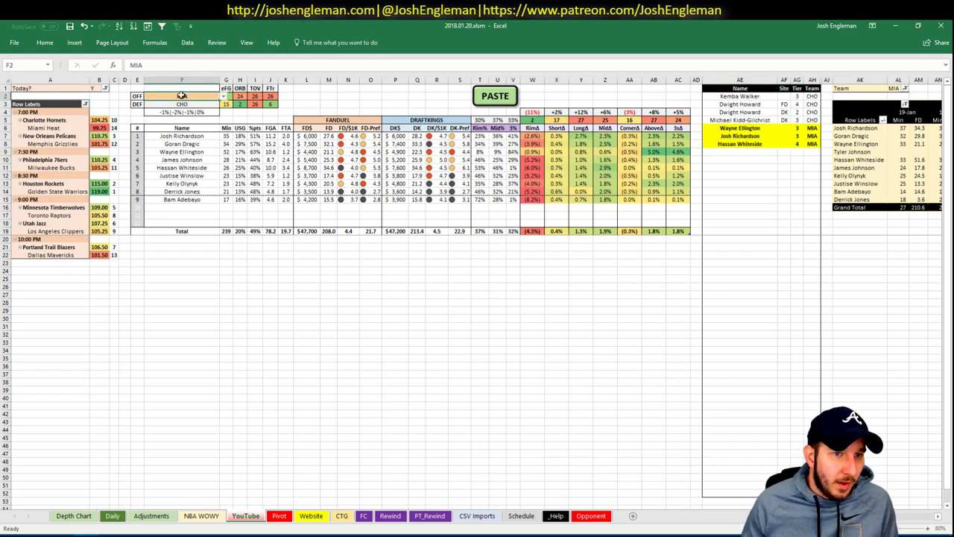
text(NOP)
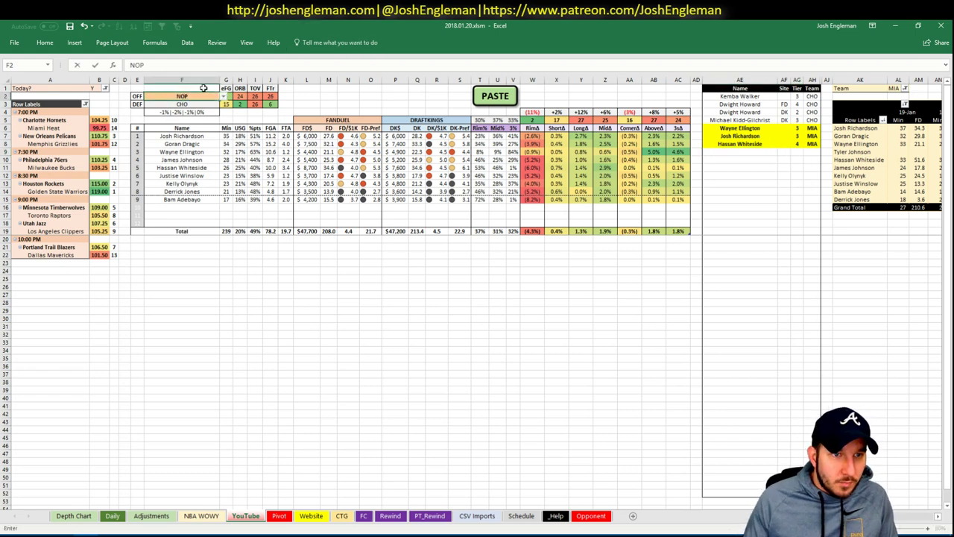
key(Return)
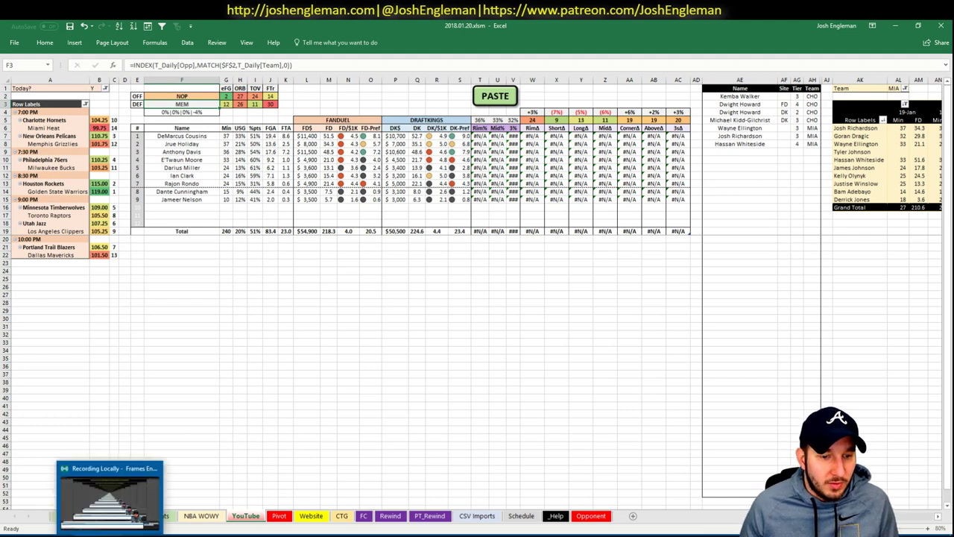
Switch to Chrome and open the New Orleans Pelicans team stats page on Cleaning the Glass
key(alt+Tab)
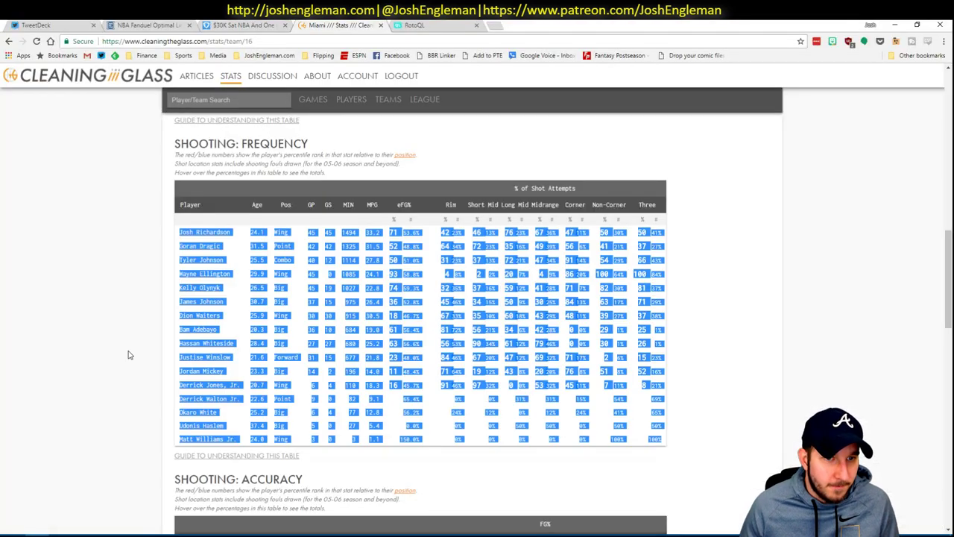
click(223, 101)
text(new)
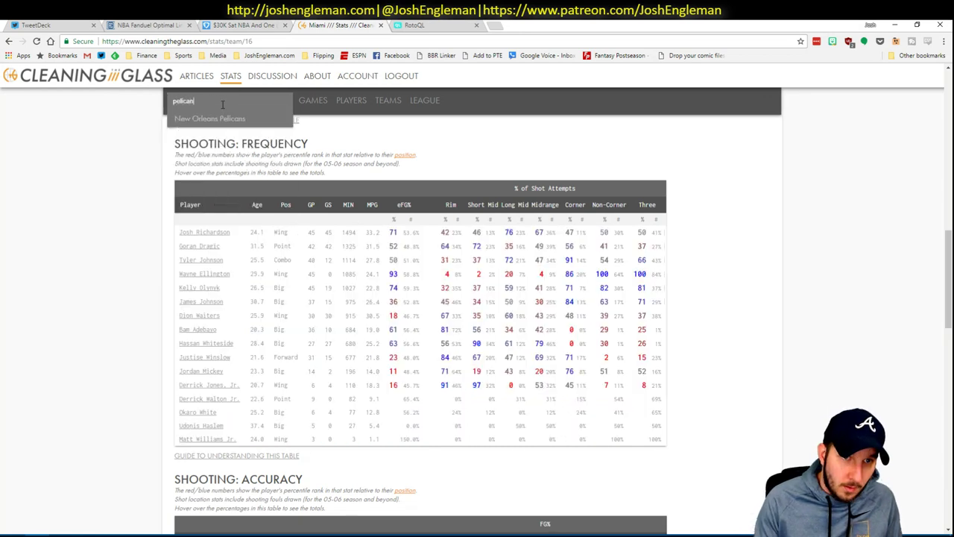
key(Down)
key(Return)
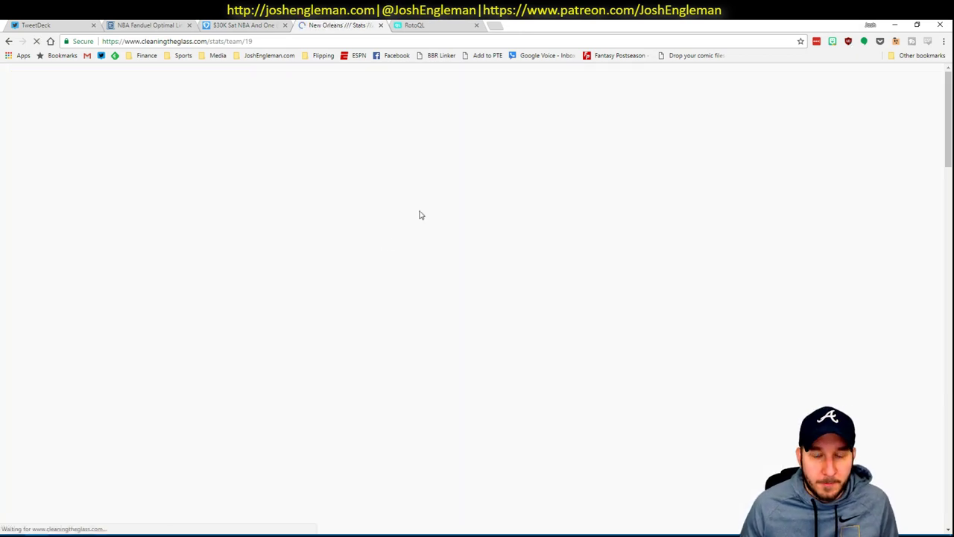
Copy the Pelicans' Shooting: Frequency table and paste it into the Excel workbook with its paste macro
scroll(309, 283, down, 6)
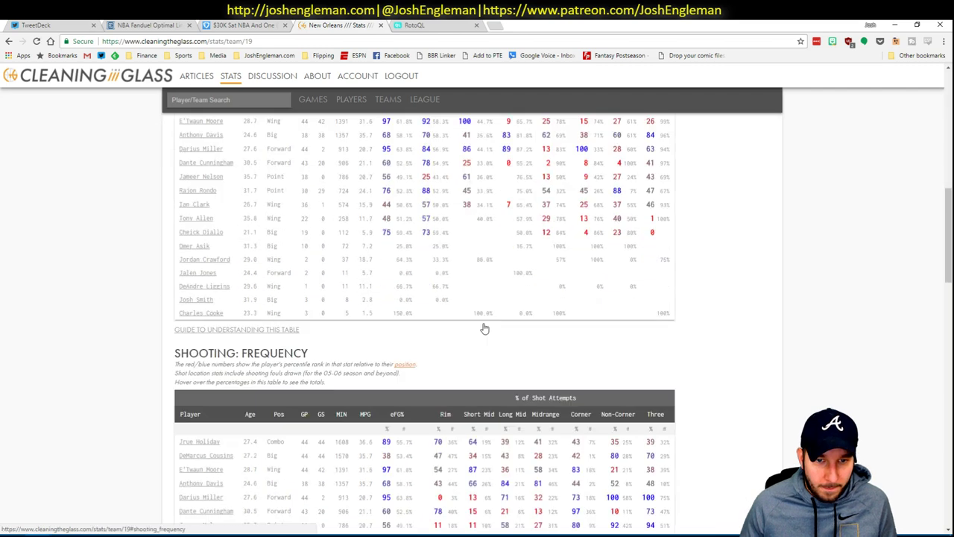
drag(668, 449, 214, 233)
key(ctrl+c)
key(alt+Tab)
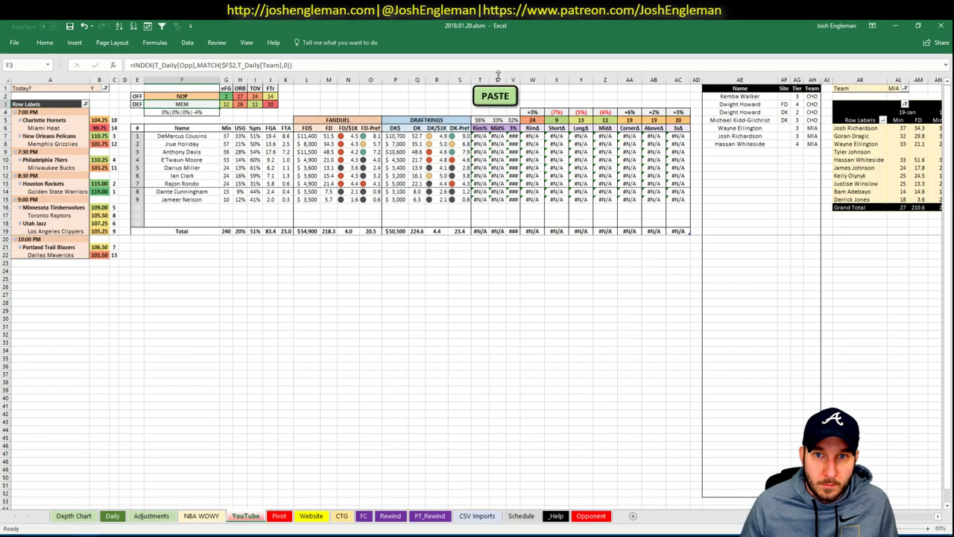
click(494, 95)
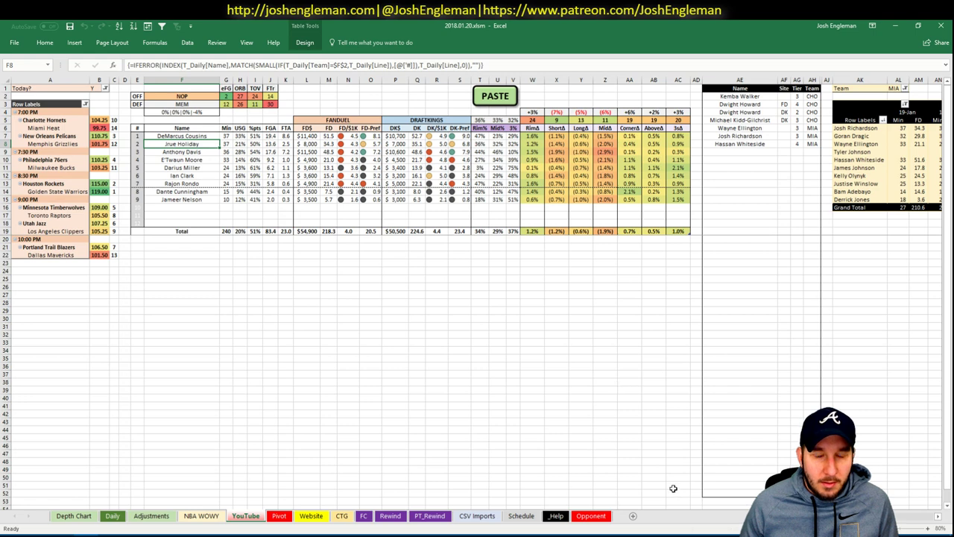
Filter the recent game log pivot table to team NOP
scroll(733, 498, right, 5)
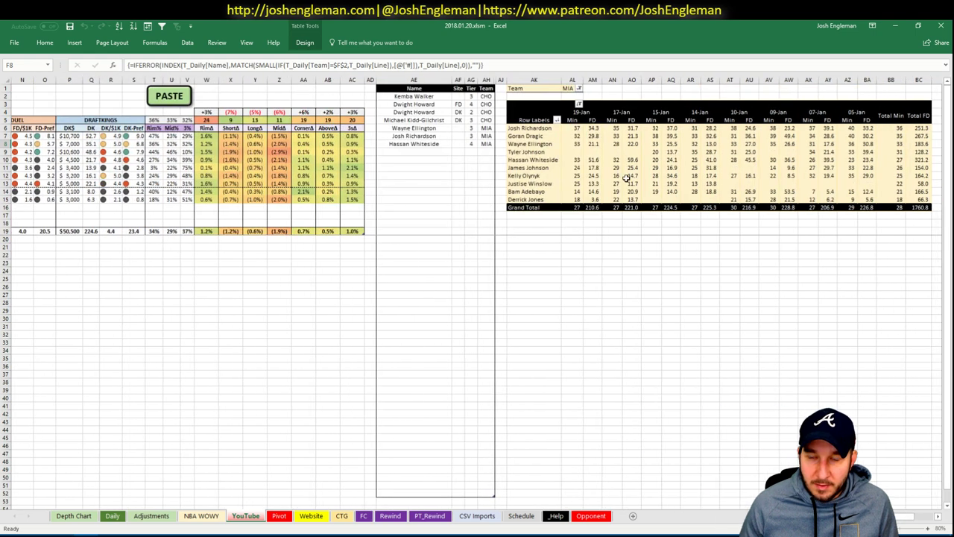
click(571, 88)
text(NOP)
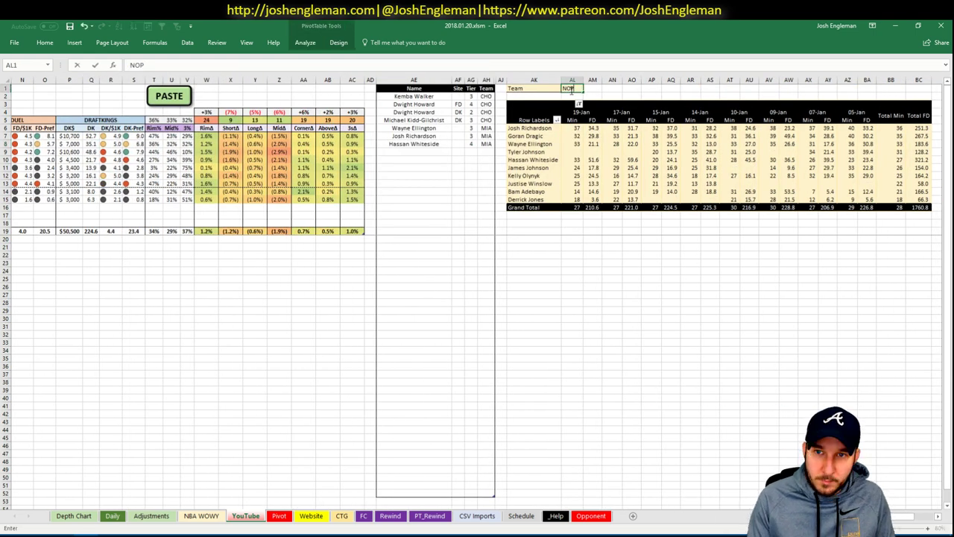
key(Return)
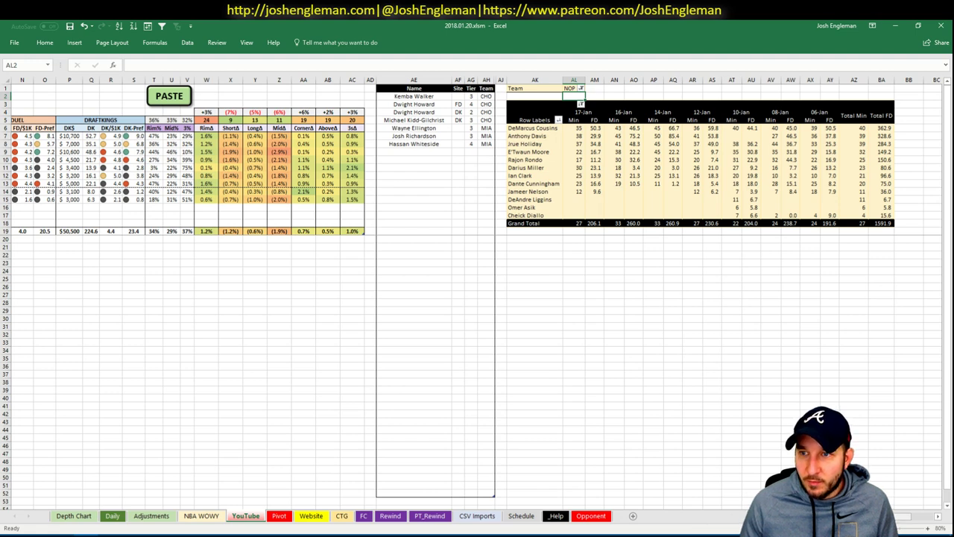
Add DeMarcus Cousins below Hassan Whiteside in the pick list with tier 3
scroll(740, 516, left, 5)
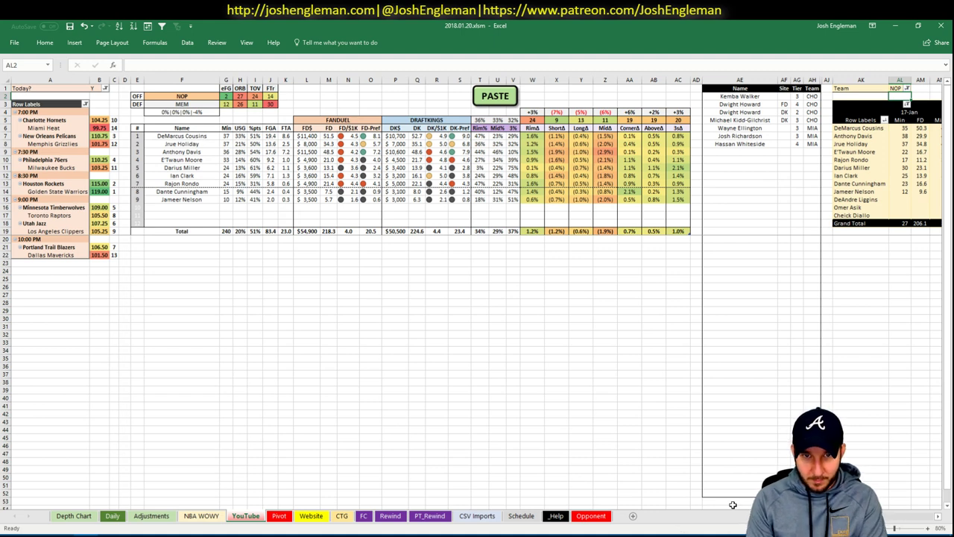
click(761, 150)
text(De)
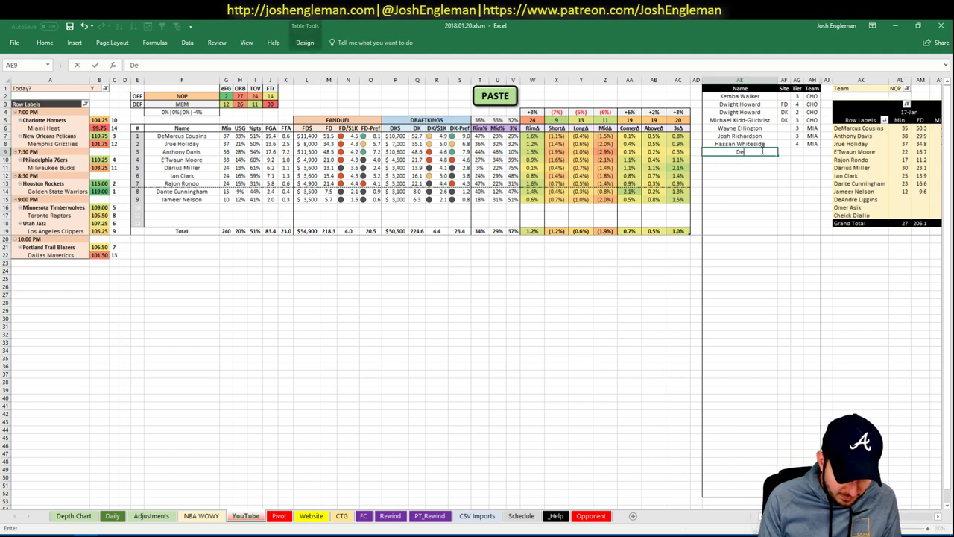
text(Marcus Cousins)
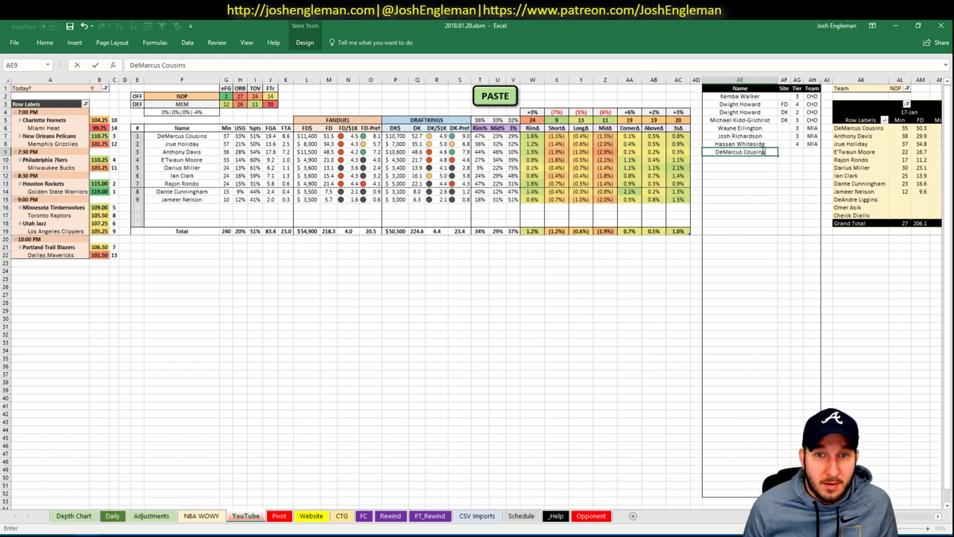
key(Tab)
key(Tab)
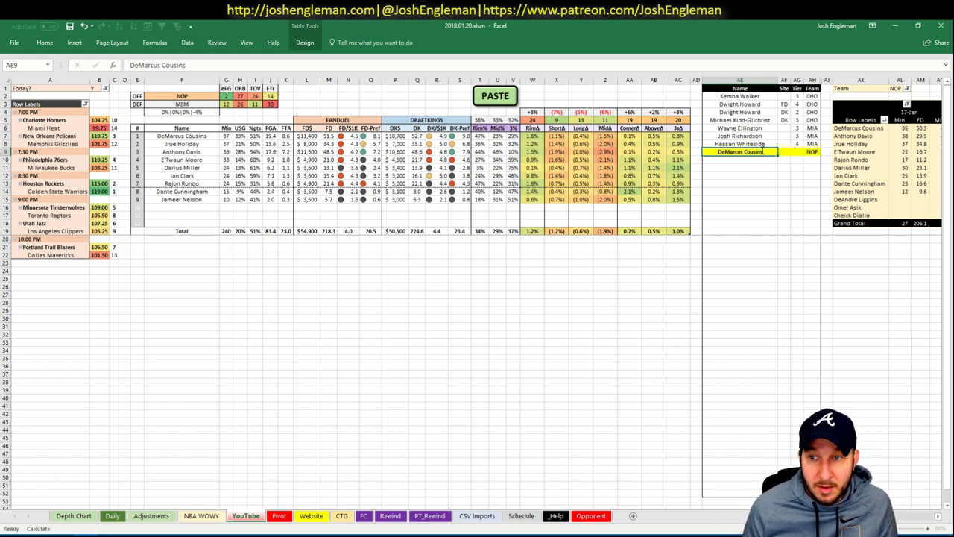
text(3)
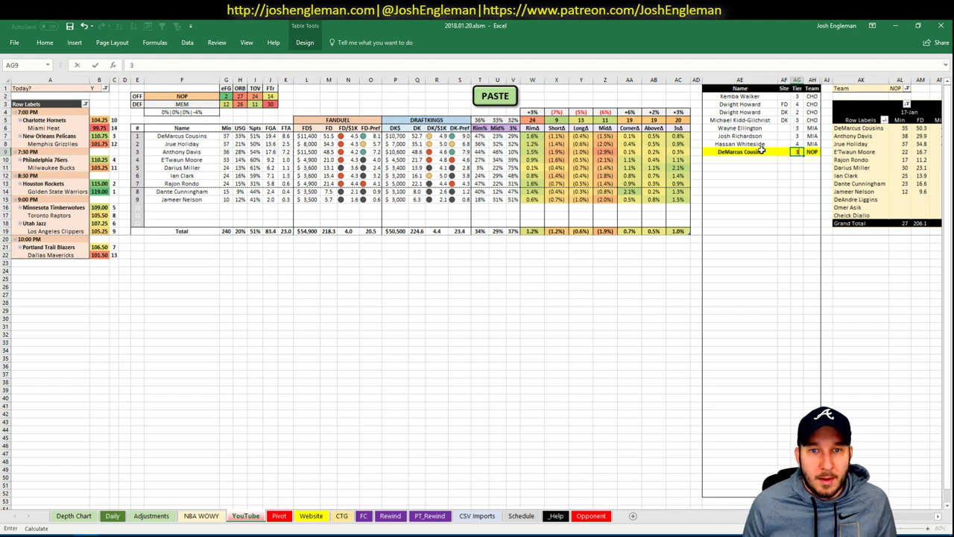
key(Return)
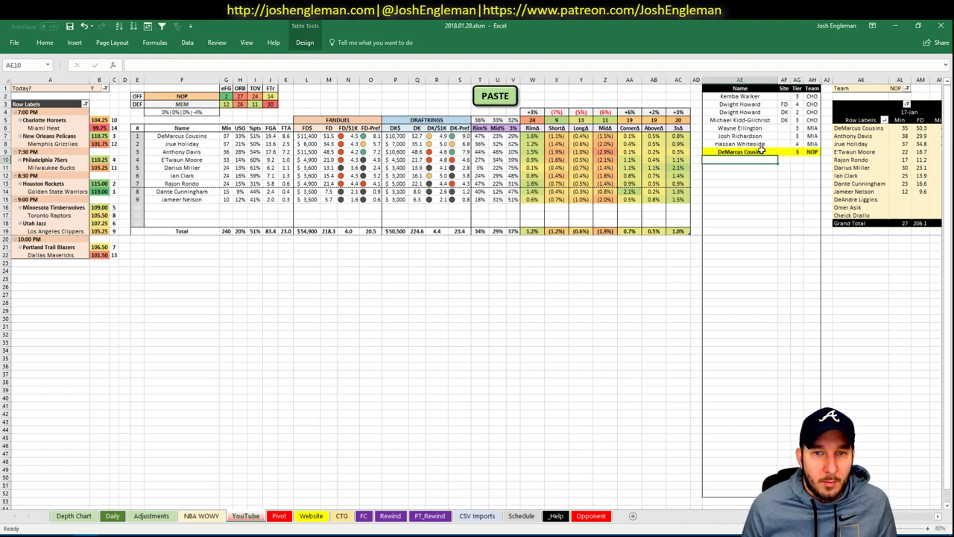
Add Jrue Holiday below DeMarcus Cousins in the pick list with site DK and tier 2
text(Jrue Holiday)
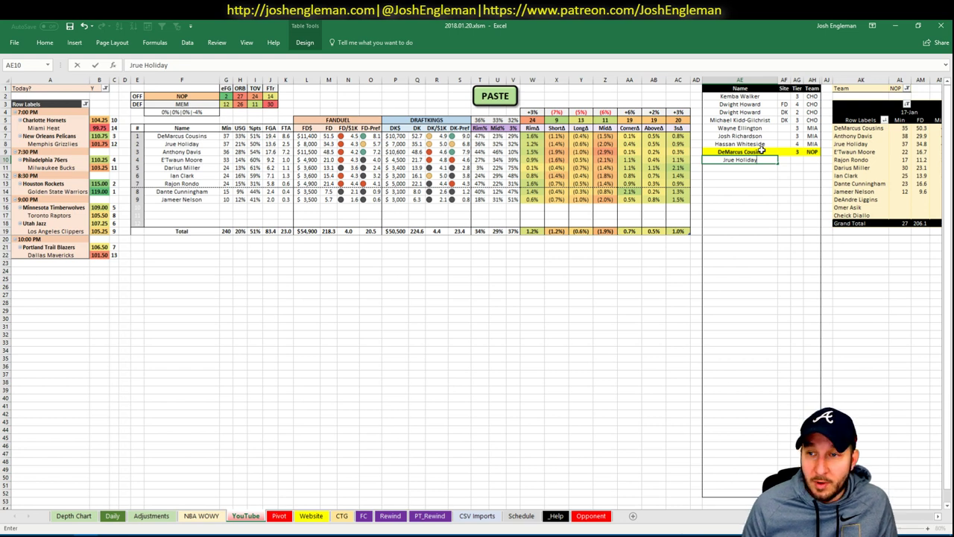
key(Tab)
text(DK)
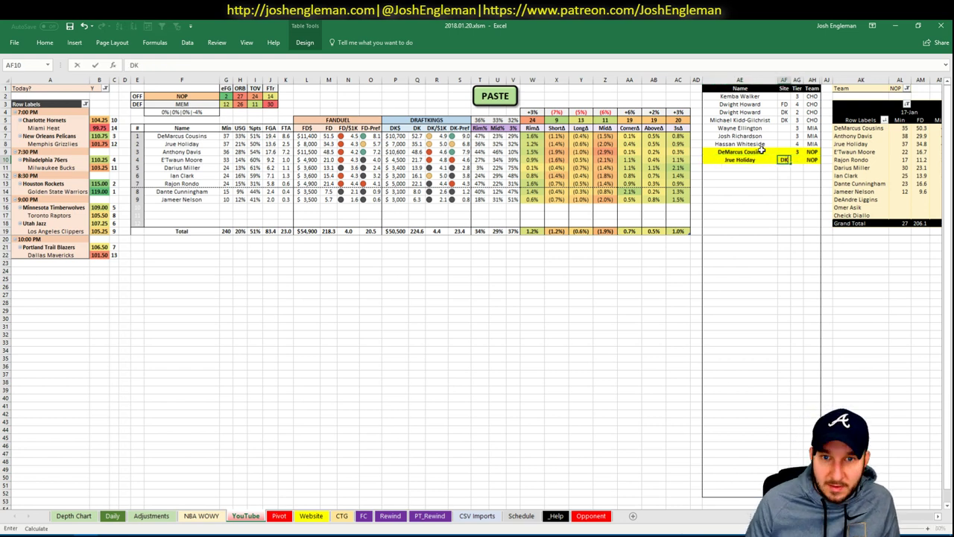
key(Tab)
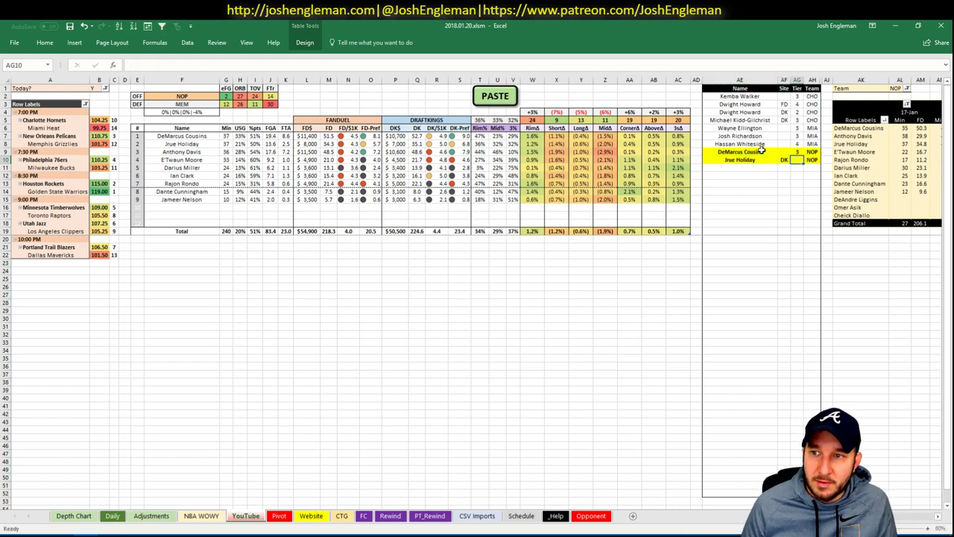
text(2)
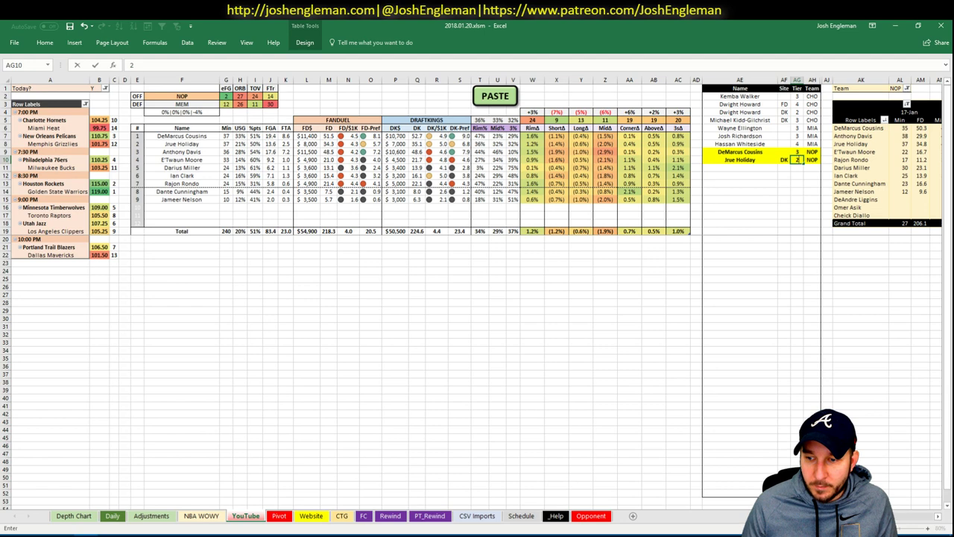
key(Return)
Add a second Jrue Holiday entry to the pick list with site FD and tier 3
scroll(477, 291, right, 6)
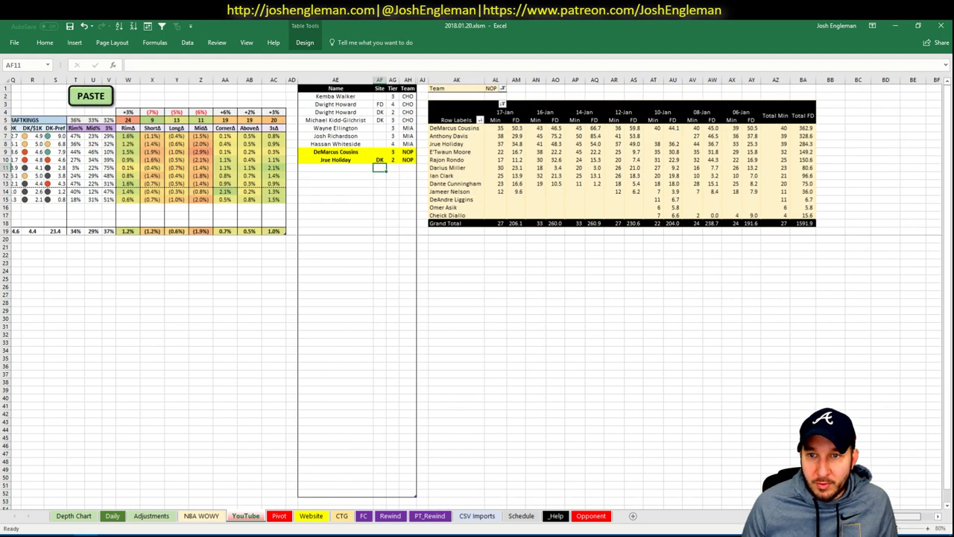
scroll(476, 291, right, 1)
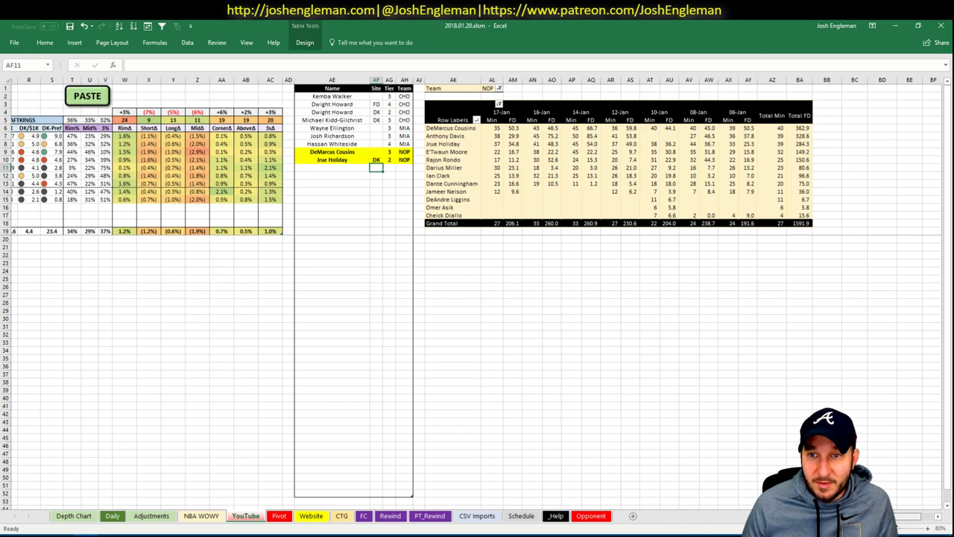
scroll(477, 290, left, 7)
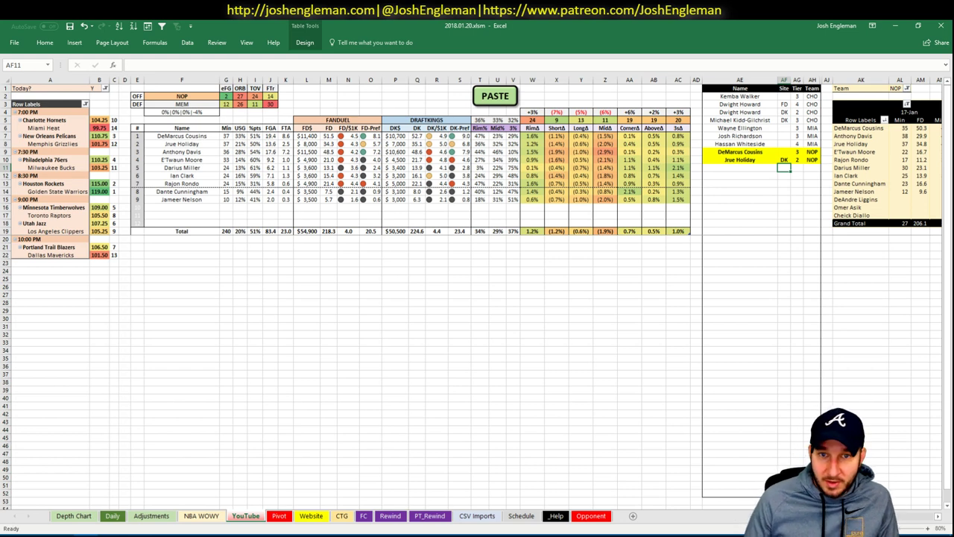
click(759, 168)
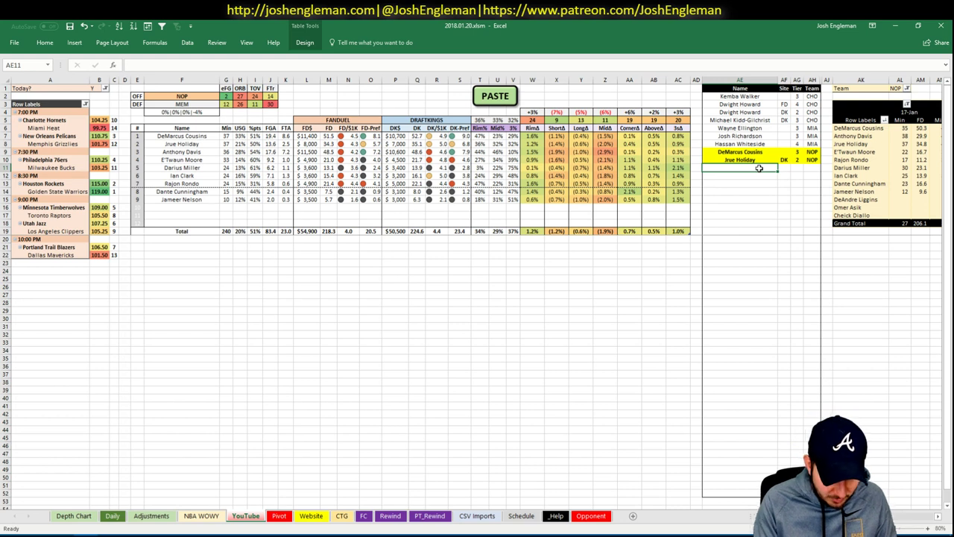
text(Jrue Holiday)
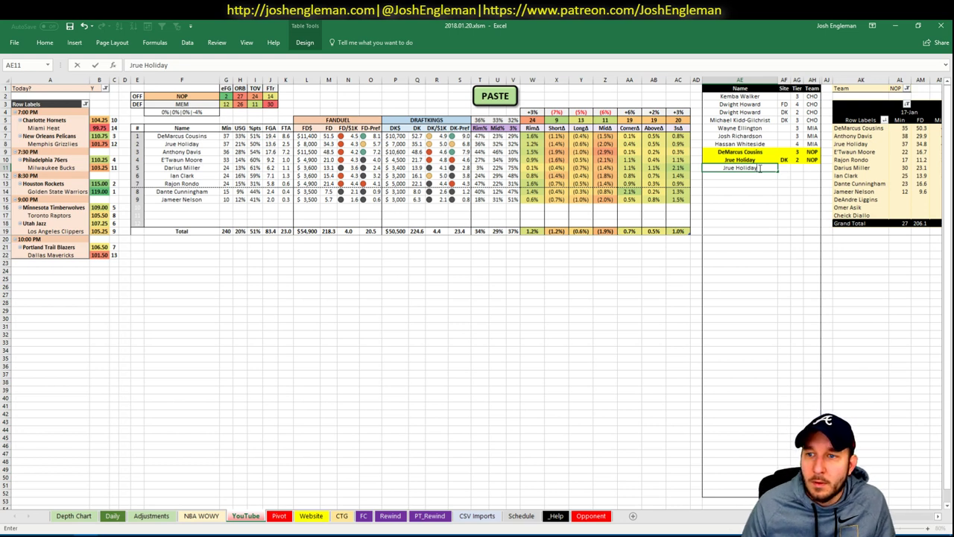
key(Tab)
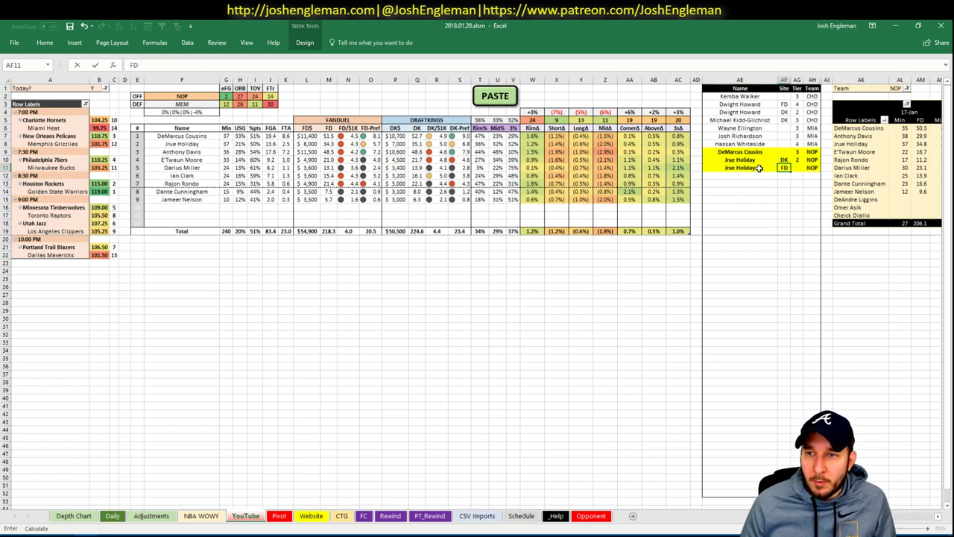
key(Tab)
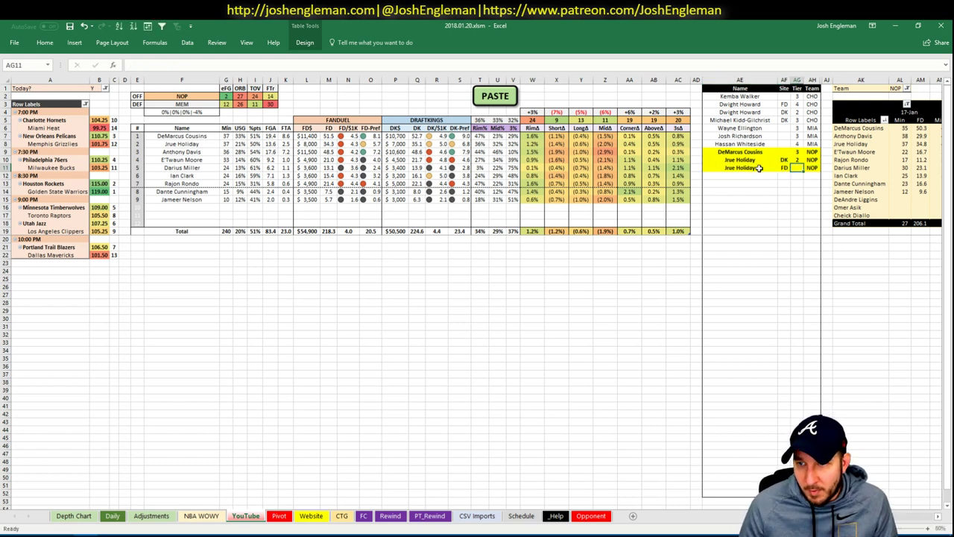
text(3)
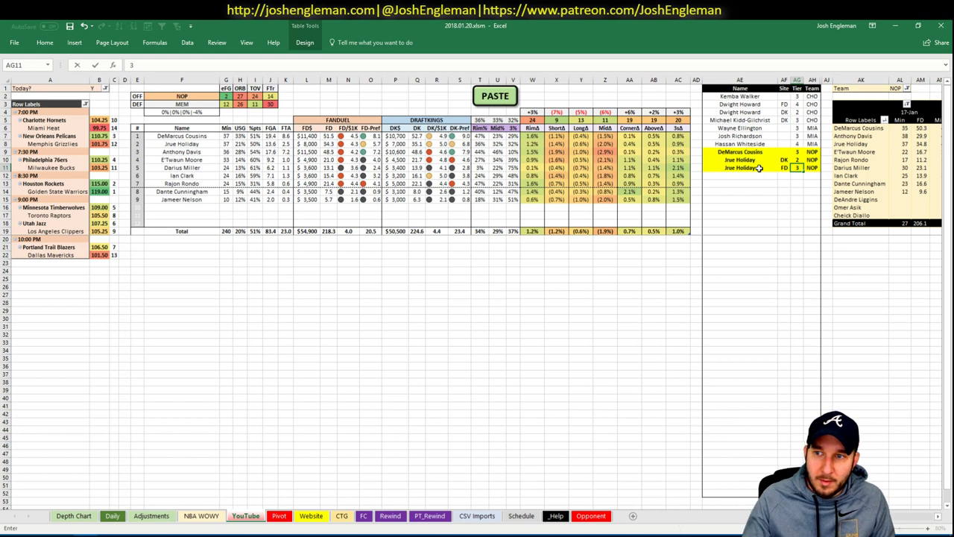
key(Return)
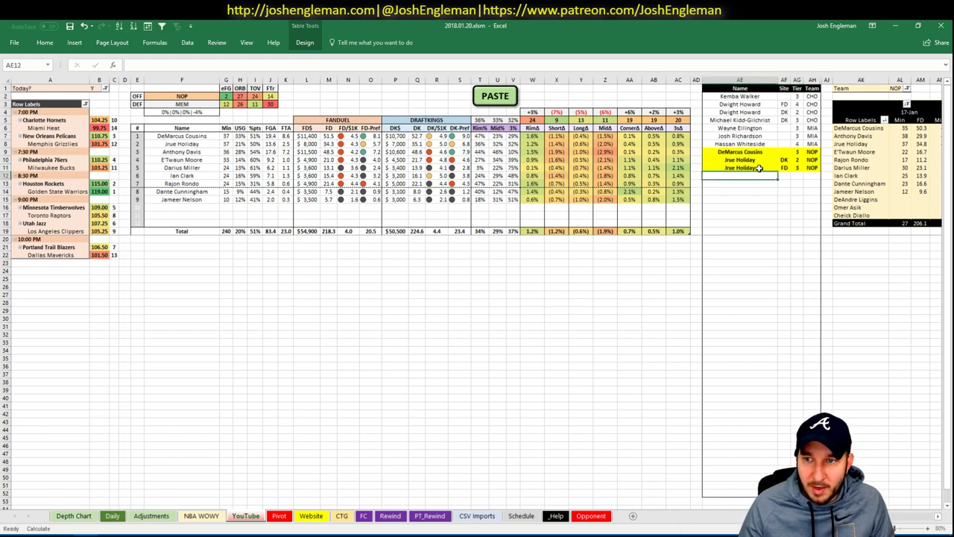
Add Anthony Davis to the next row of the pick list with tier 3, leaving the site blank
text(Anthony Davis)
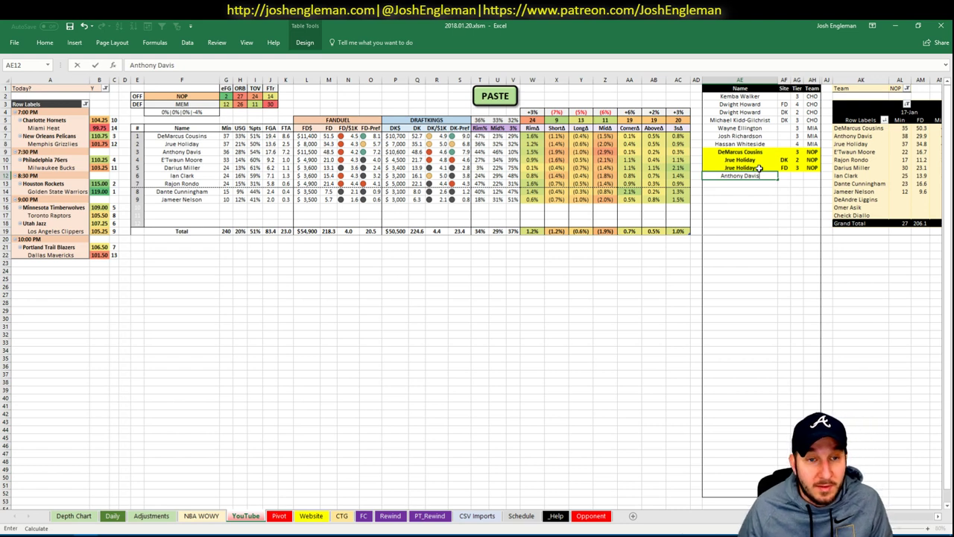
key(Tab)
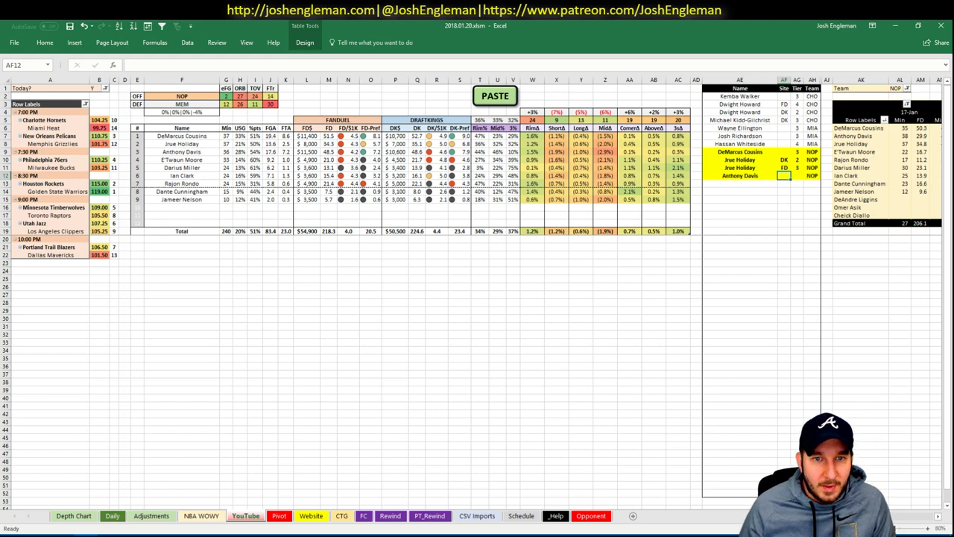
scroll(477, 298, right, 5)
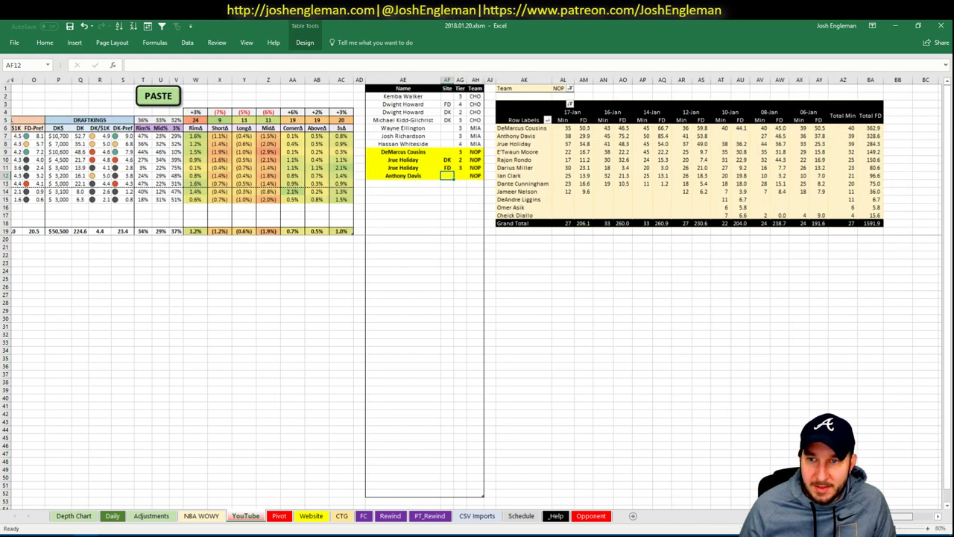
scroll(477, 298, left, 5)
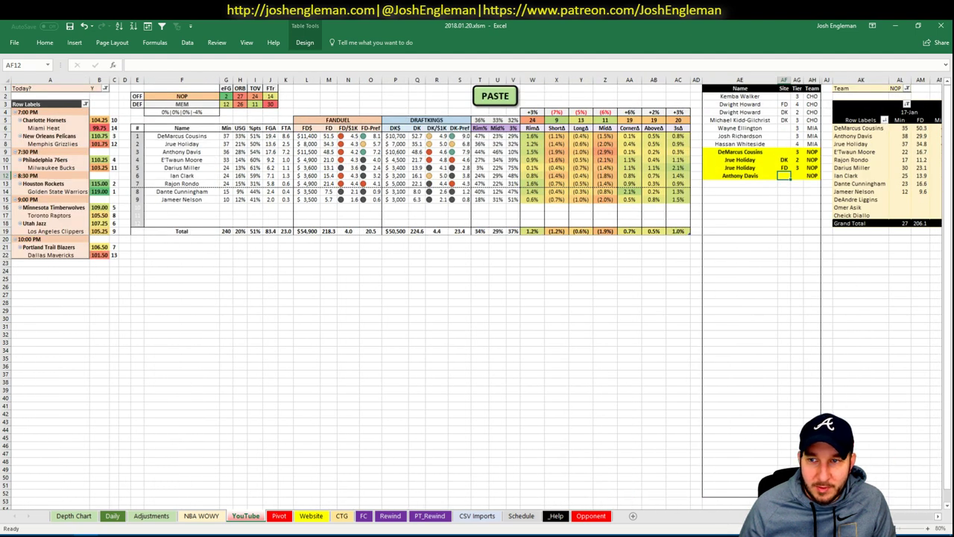
click(797, 175)
text(3)
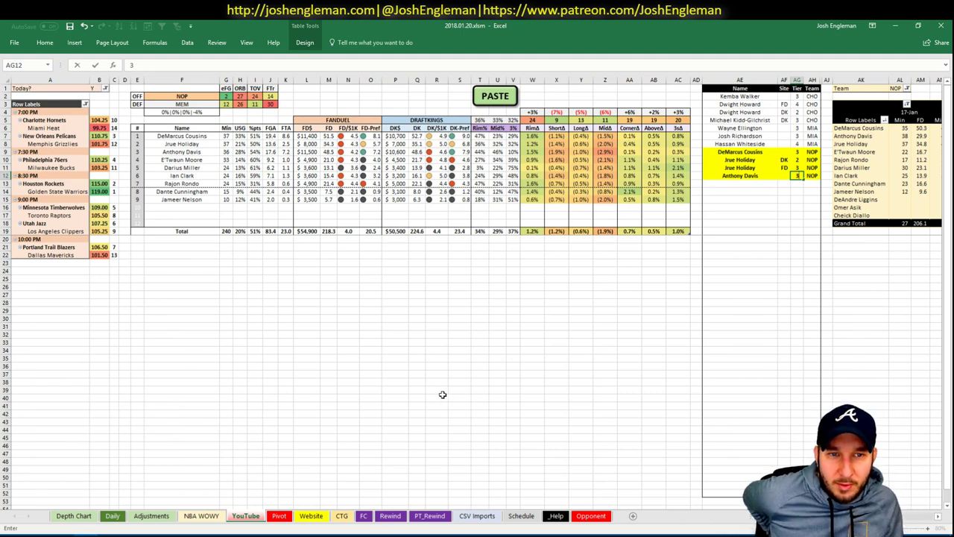
key(Return)
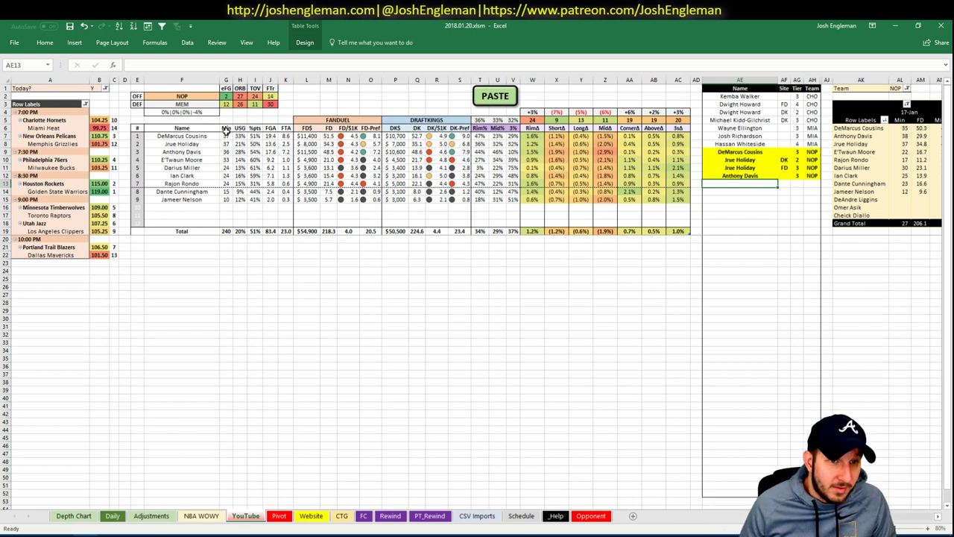
Add Ian Clark below Anthony Davis in the pick list with site DK and tier 4
click(208, 96)
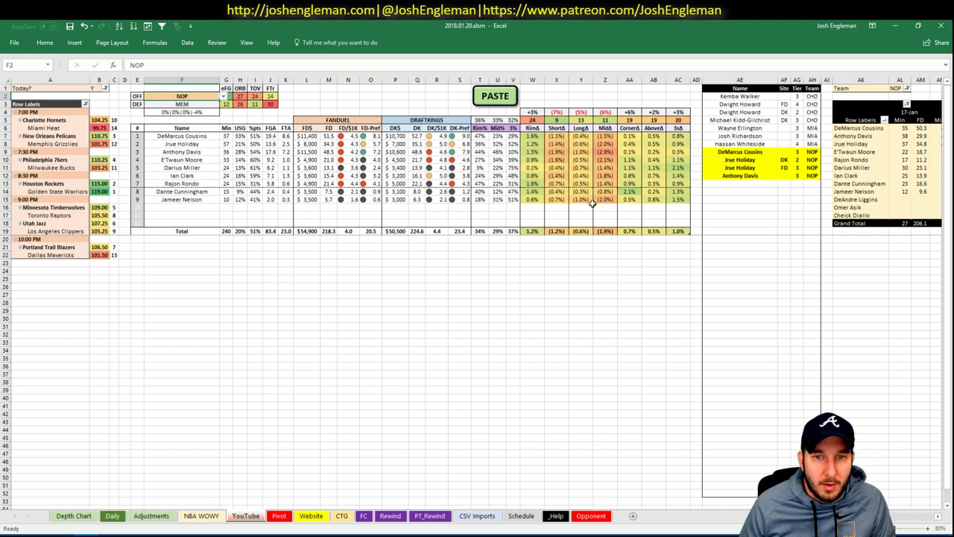
click(751, 183)
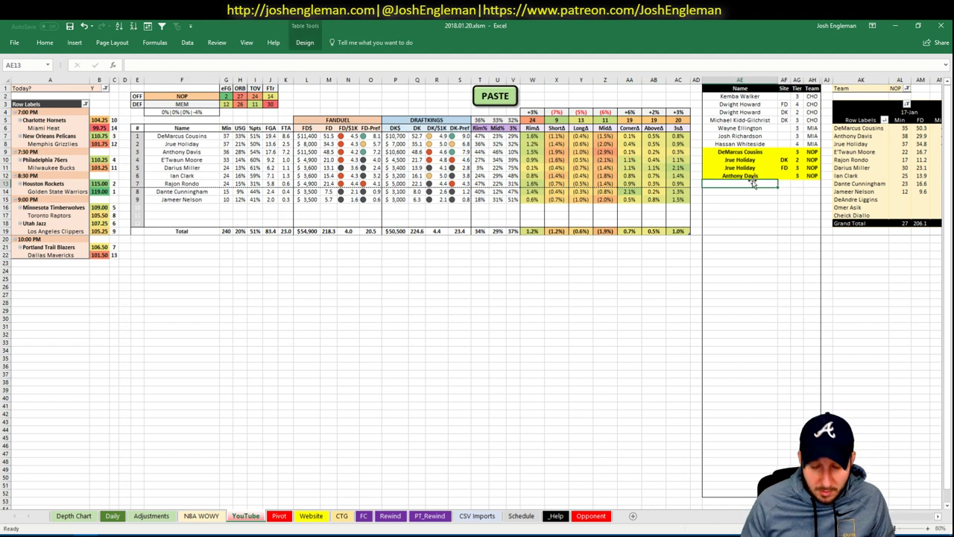
text(Ian Clark)
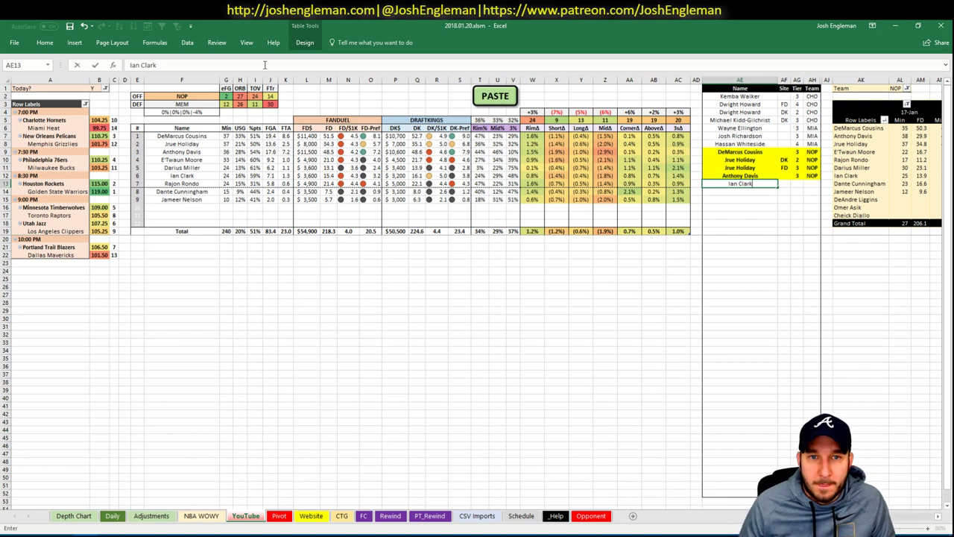
key(Tab)
text(DK)
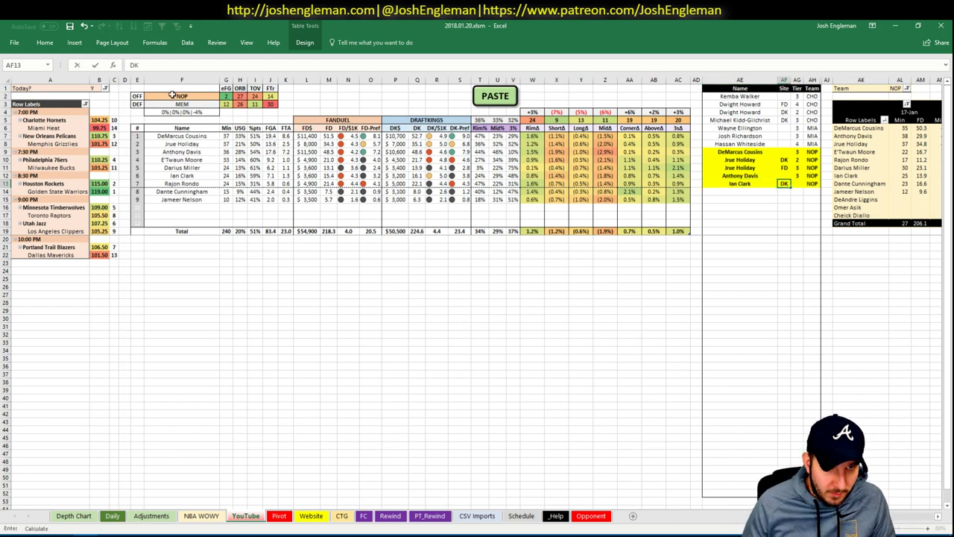
key(Tab)
text(4)
Set the offensive team of the projection table to MEM
click(172, 94)
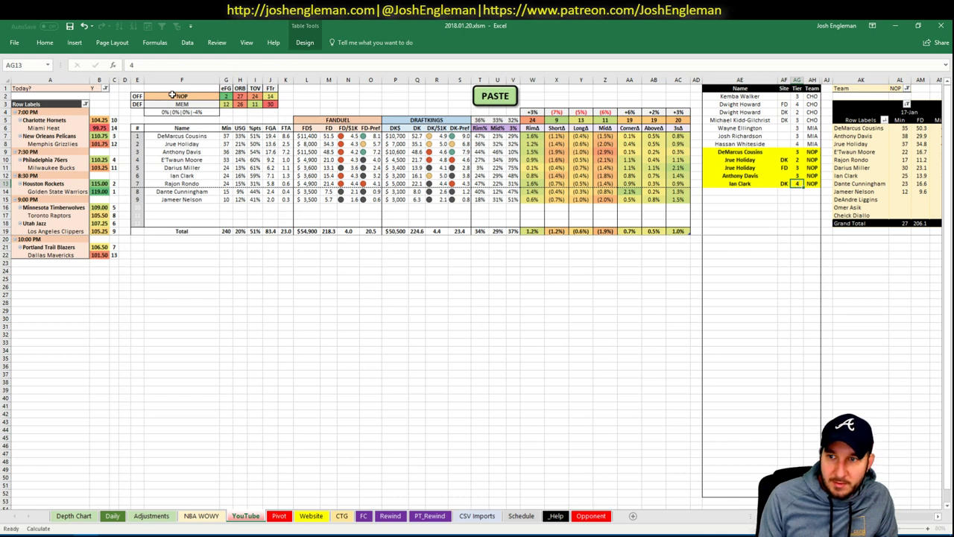
text(MEM)
key(Return)
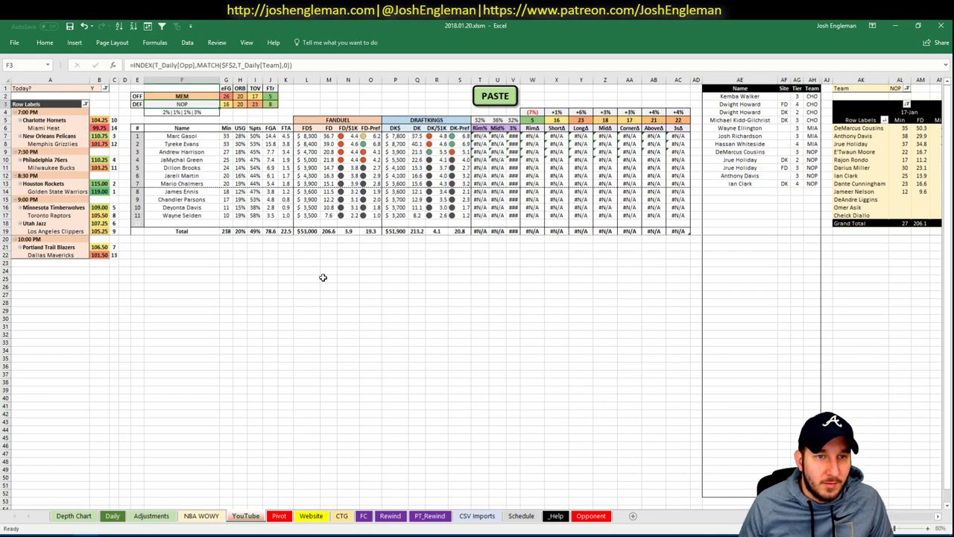
Switch to Chrome and open the Memphis Grizzlies team stats page on Cleaning the Glass
mouse_move(52, 532)
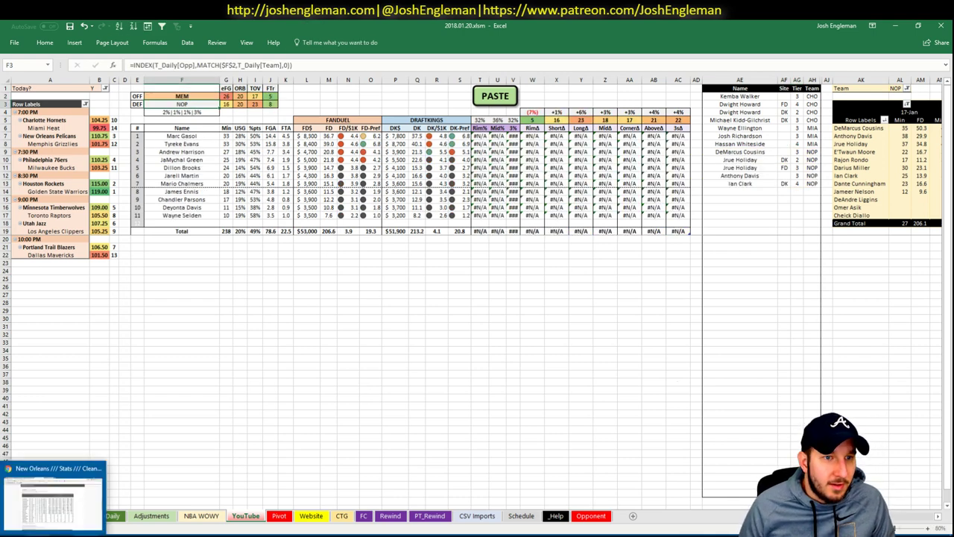
click(52, 496)
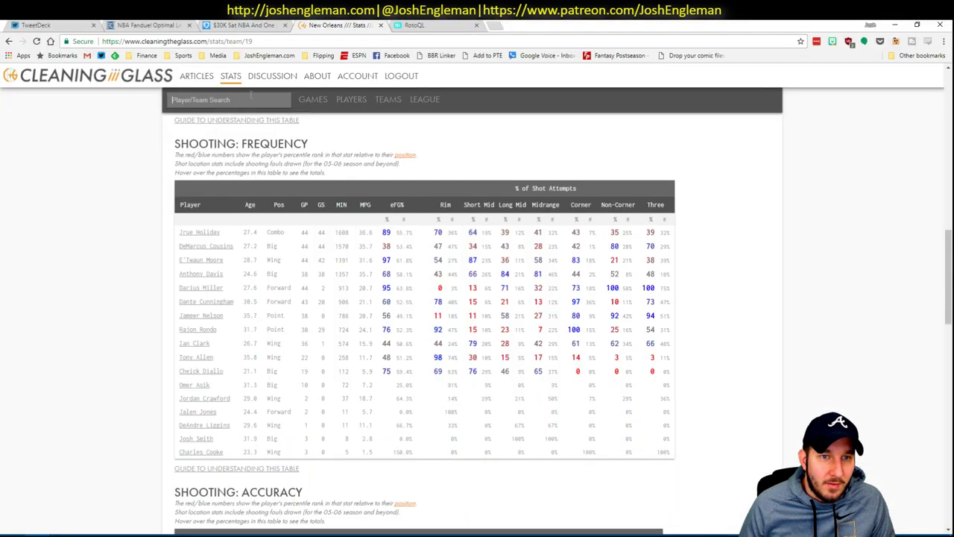
click(250, 97)
text(grizz)
key(Down)
key(Return)
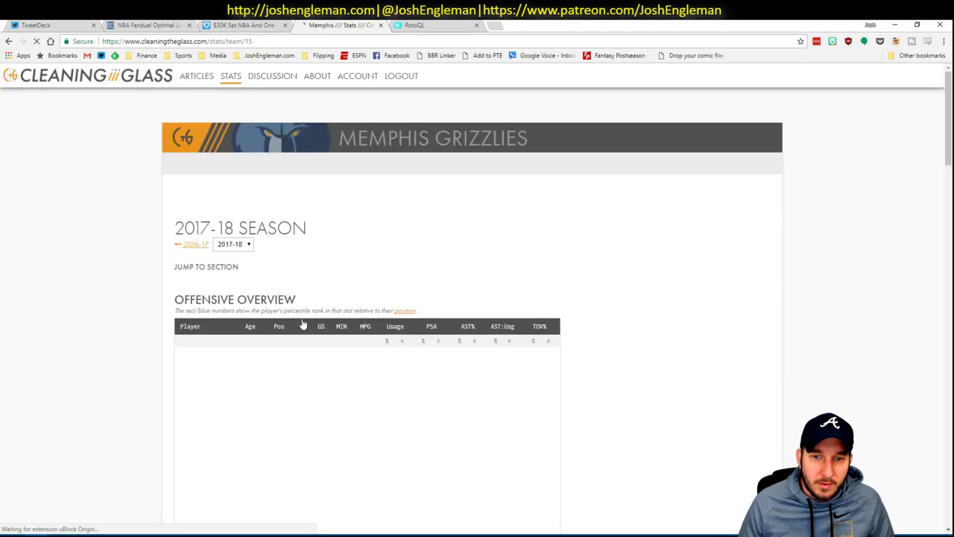
Copy the Grizzlies' Shooting: Frequency table and paste it into the Excel workbook with its paste macro
click(326, 277)
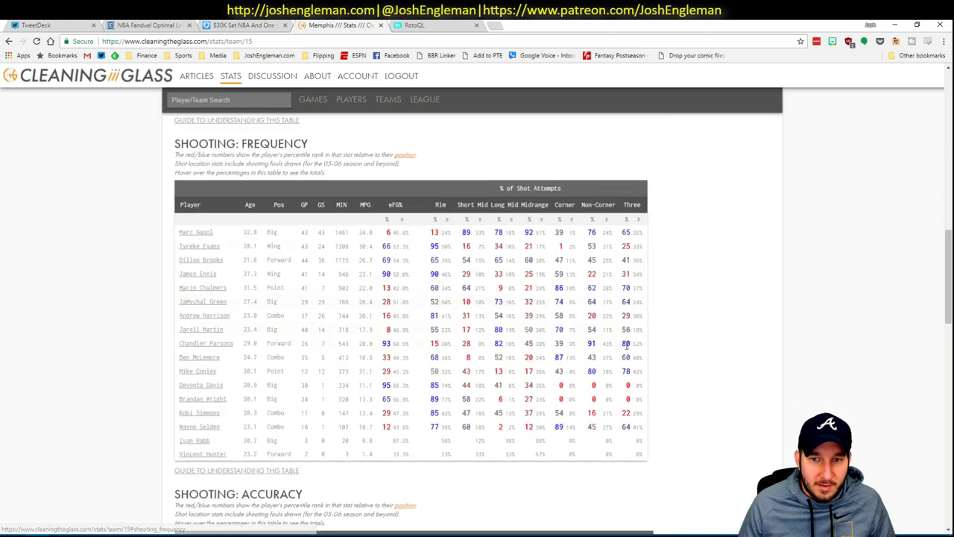
drag(593, 432, 521, 284)
key(alt+Tab)
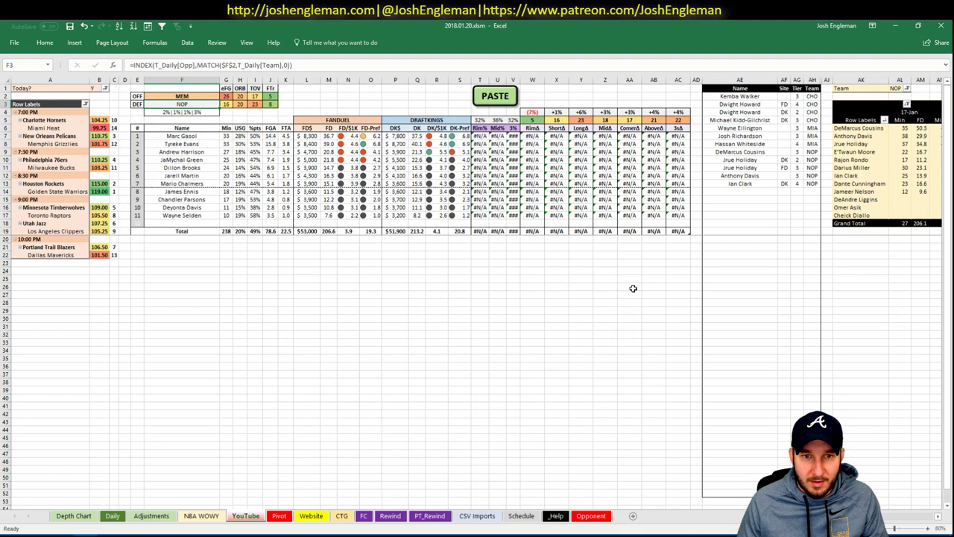
click(494, 96)
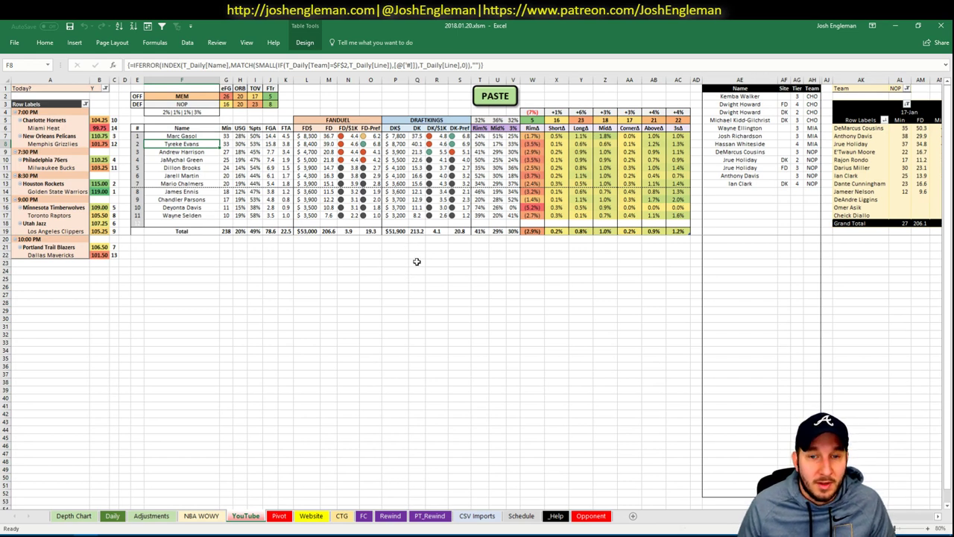
click(289, 260)
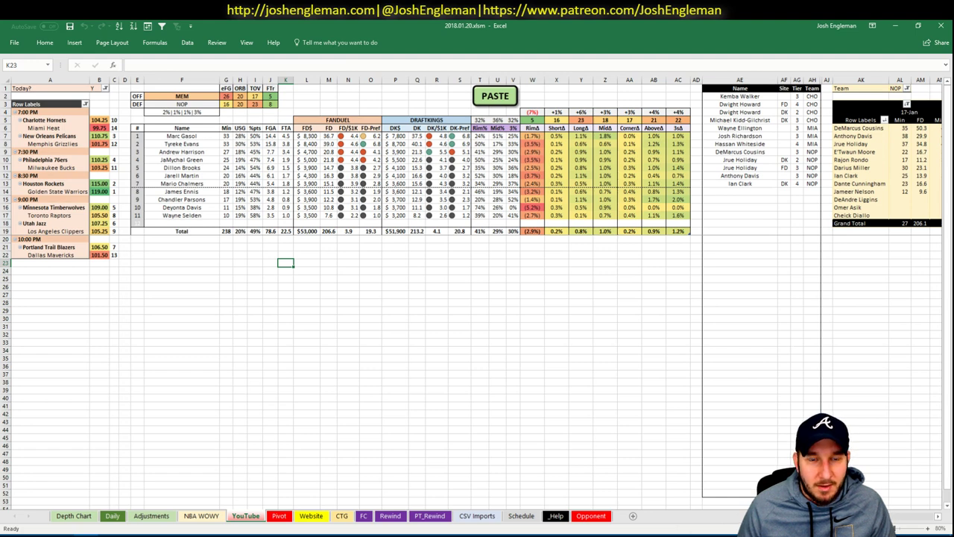
Filter the recent game log pivot table to team MEM
scroll(455, 88, right, 8)
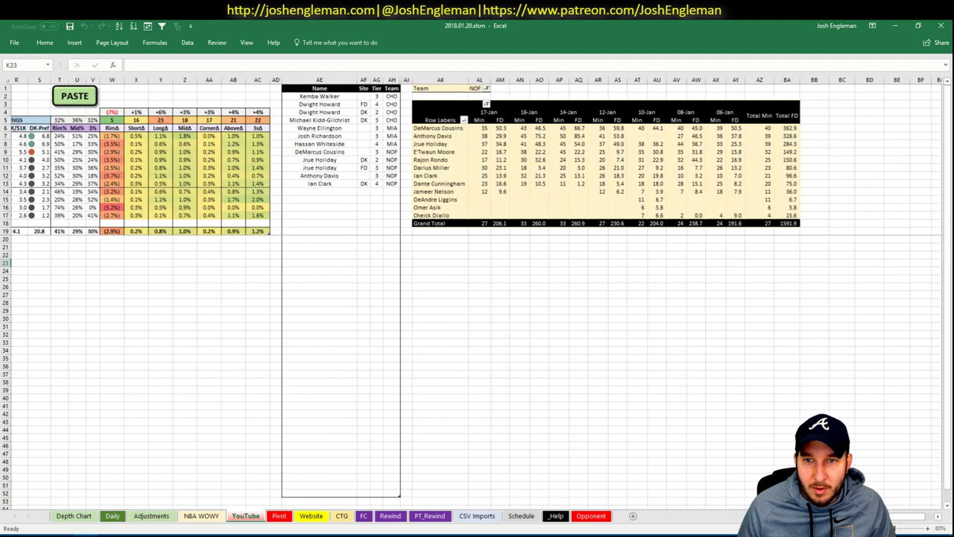
click(456, 88)
text(MEM)
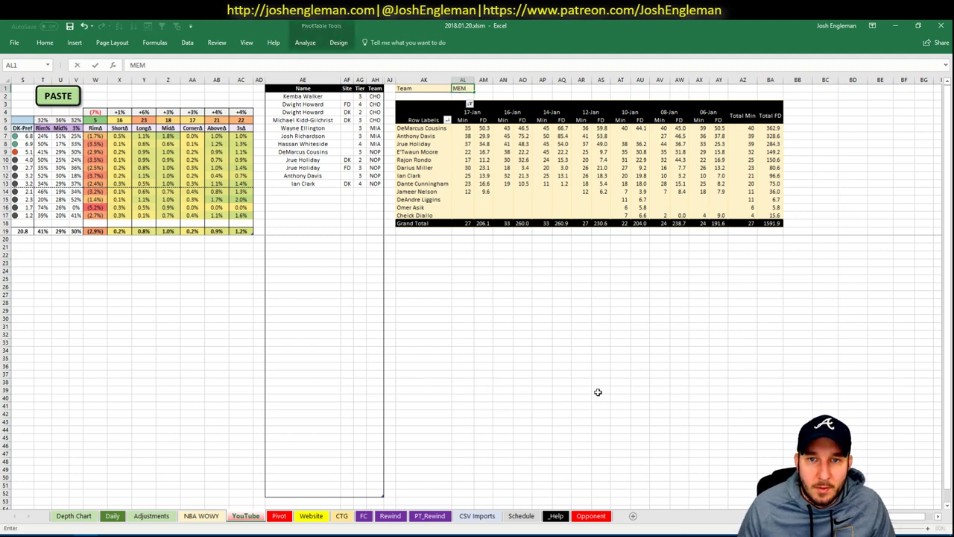
key(Return)
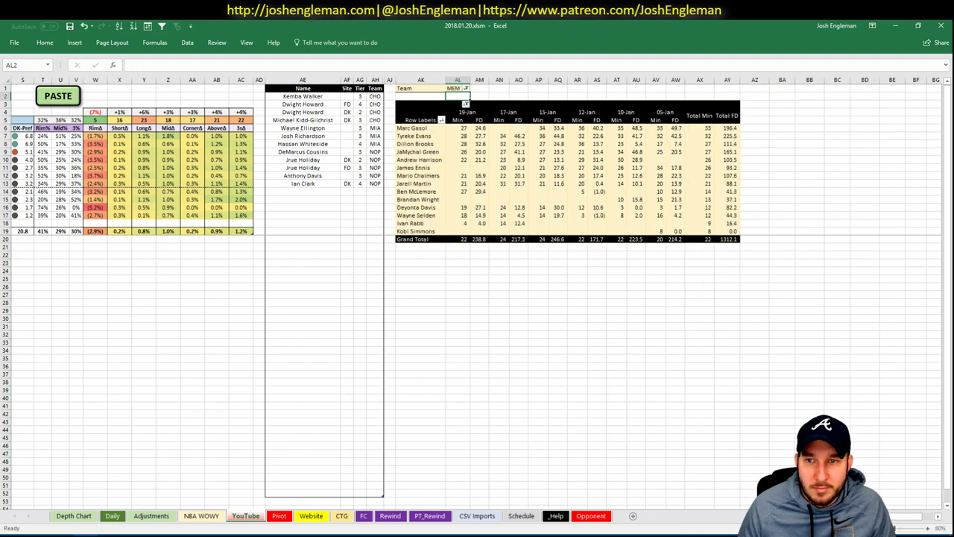
Add Tyreke Evans to the next empty row of the picks list as a tier 3 pick with no site restriction
scroll(477, 291, left, 8)
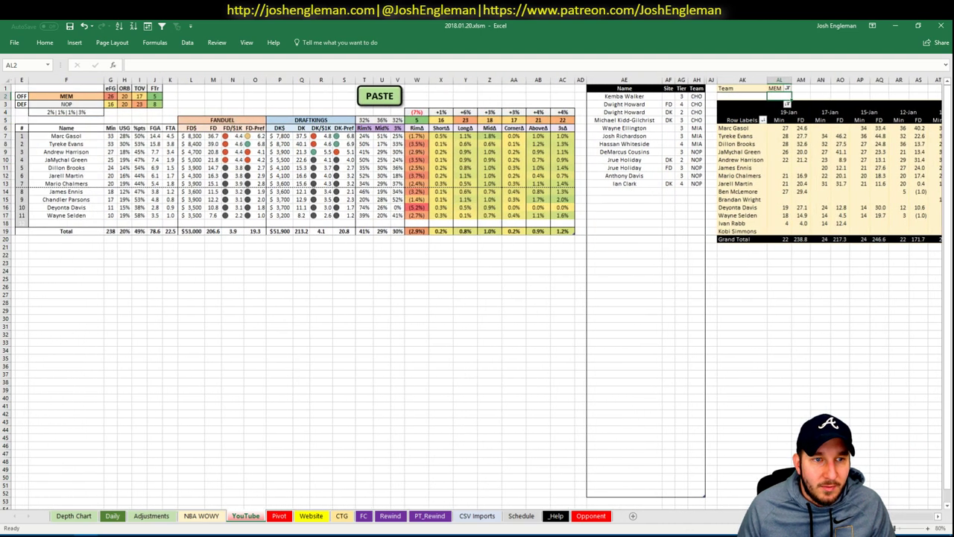
scroll(477, 291, right, 5)
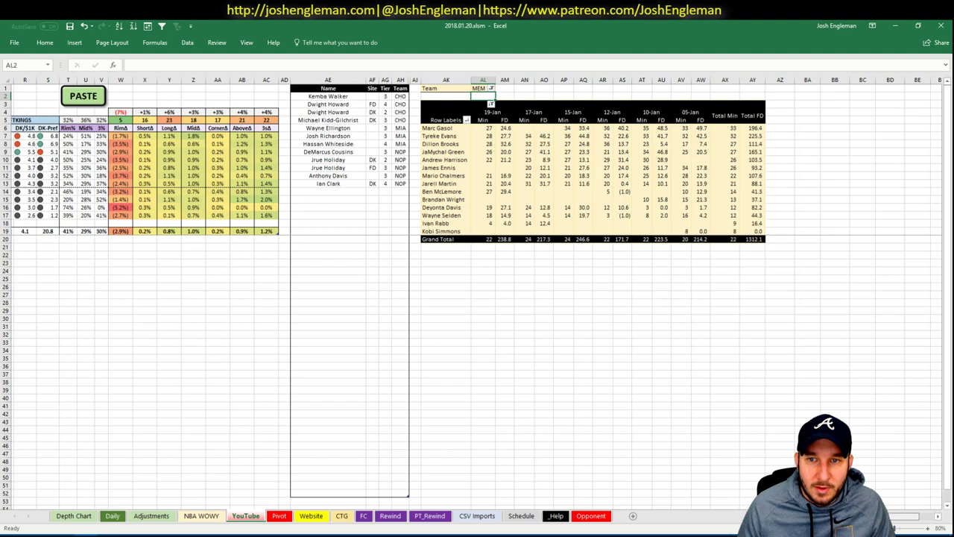
scroll(674, 229, left, 6)
click(720, 192)
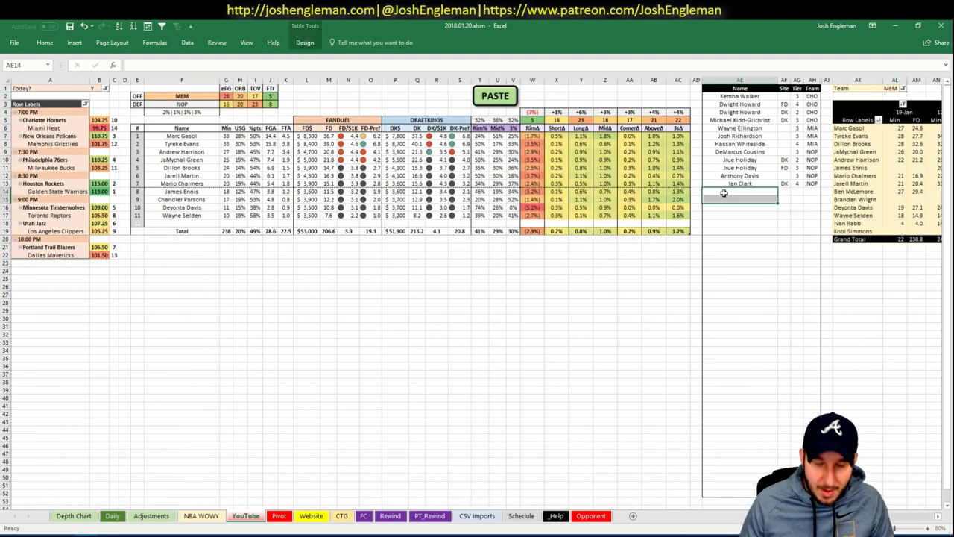
key(Up)
click(722, 192)
text(TTyreke)
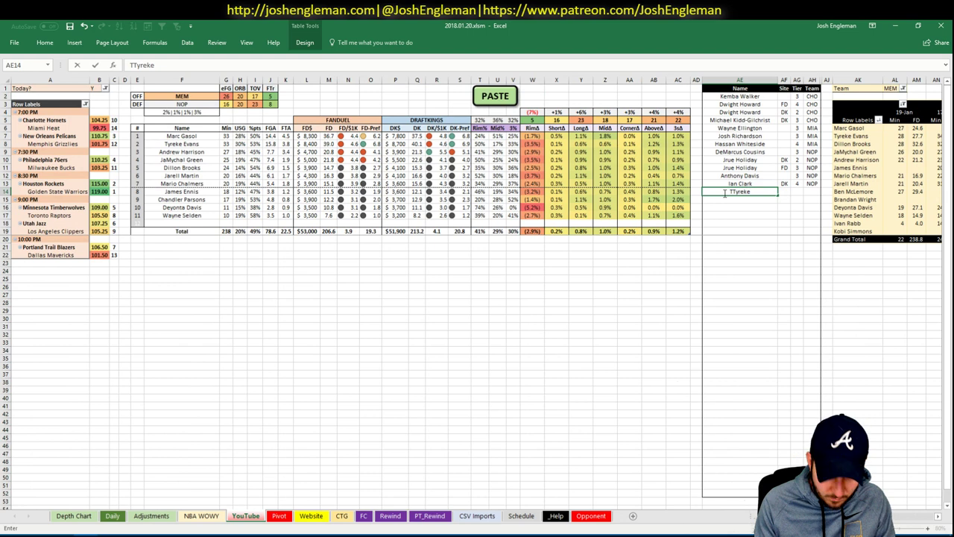
key(Escape)
text(Tyreke Evans)
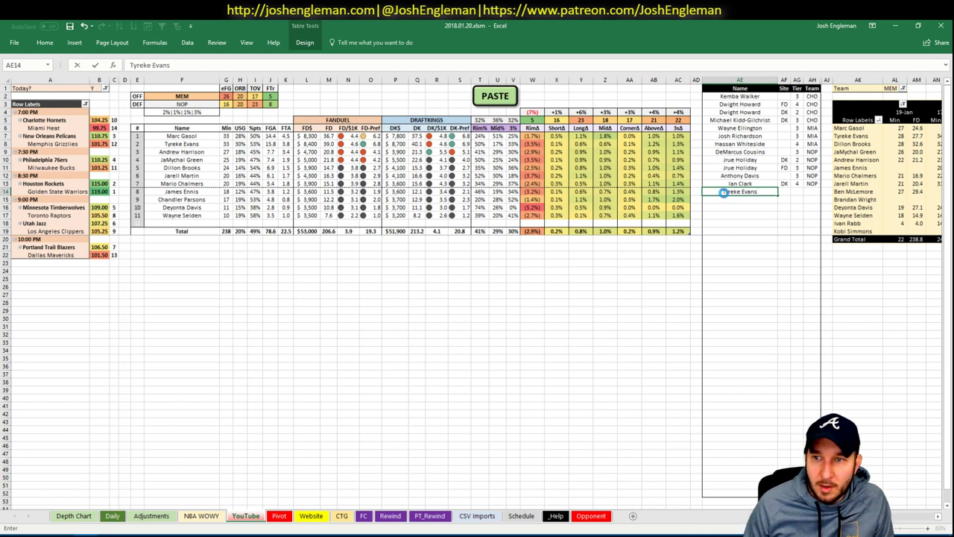
key(Tab)
key(Tab)
text(3)
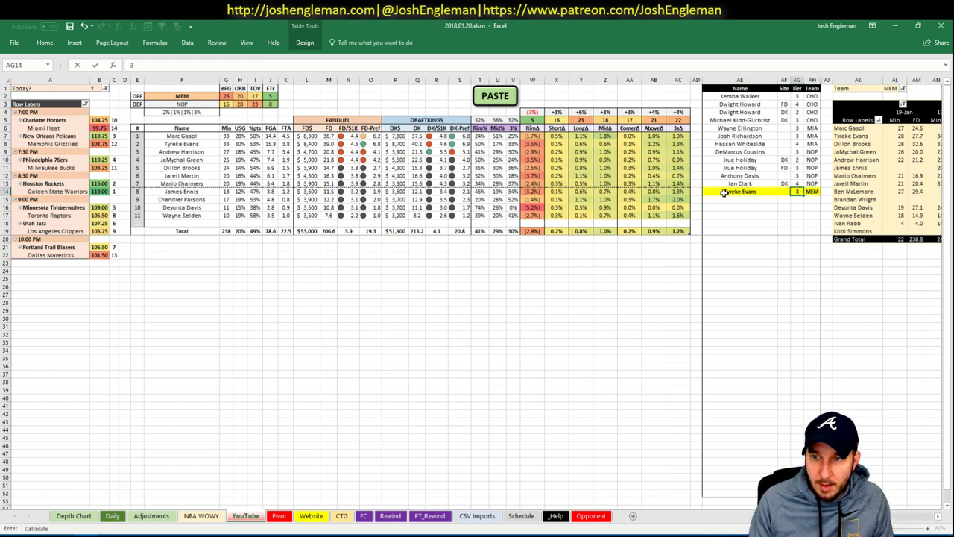
key(Return)
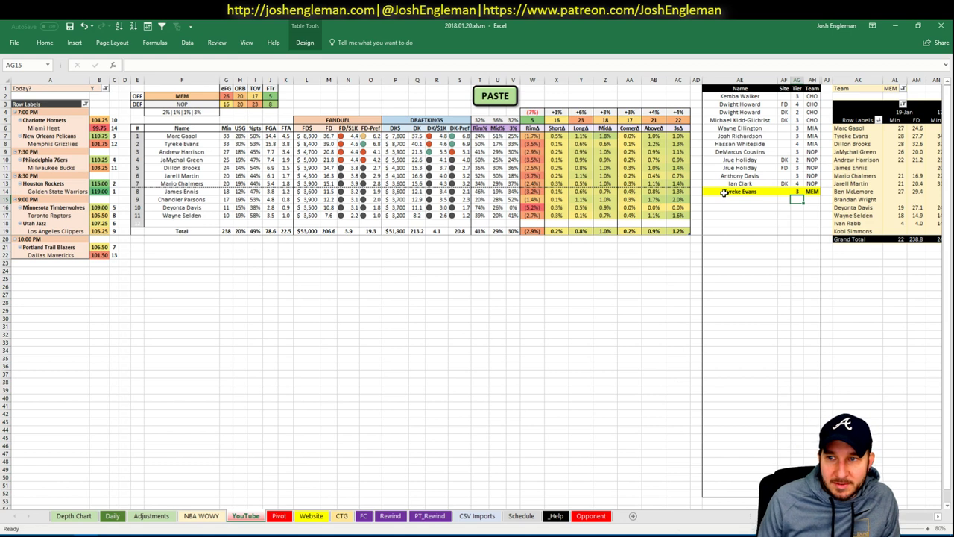
Add Andrew Harrison below Tyreke Evans in the picks list with site DK and tier 3
key(Left)
key(Left)
text(A)
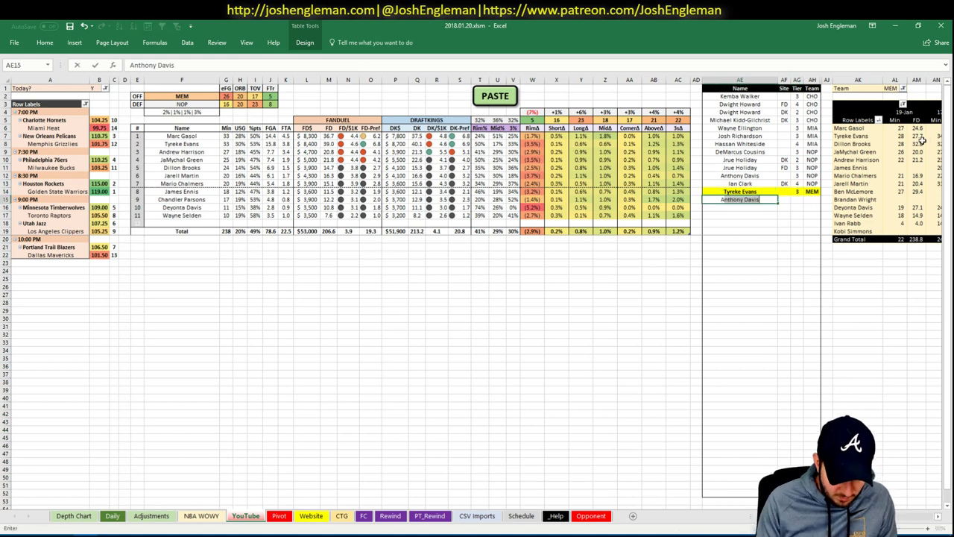
text(nd)
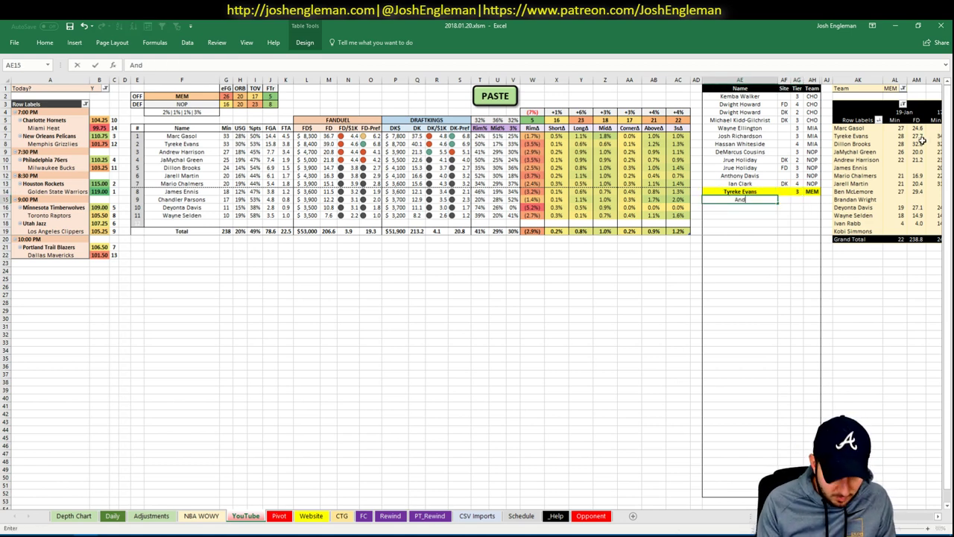
text(rew Harrison)
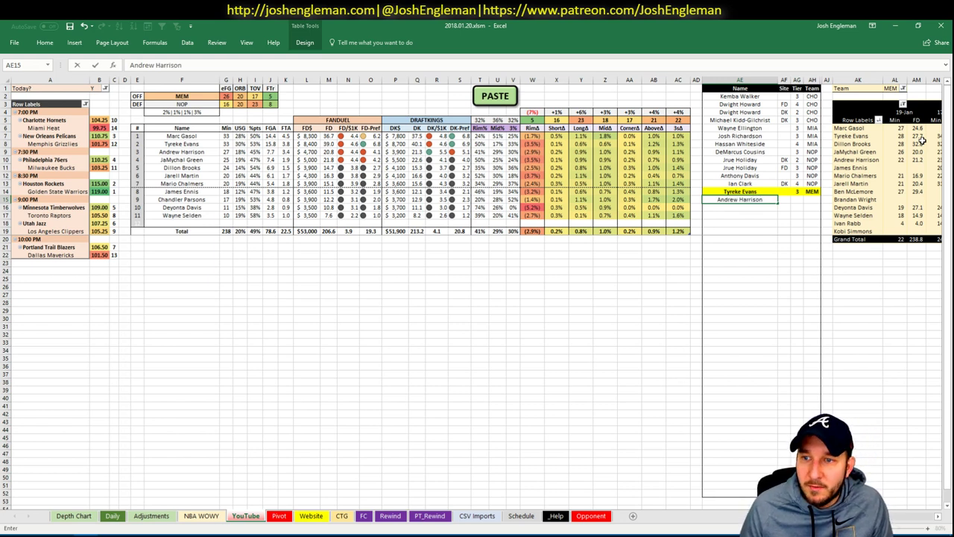
key(Tab)
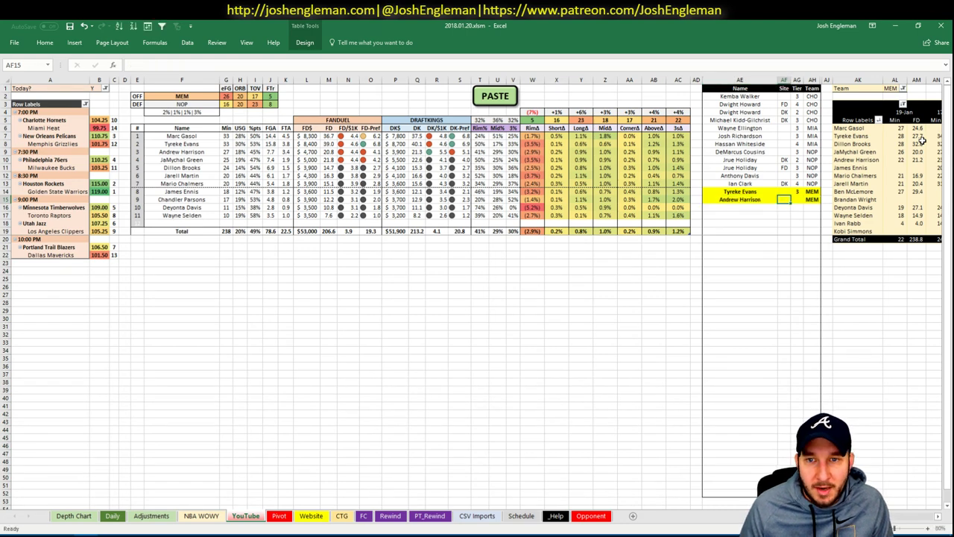
text(DK)
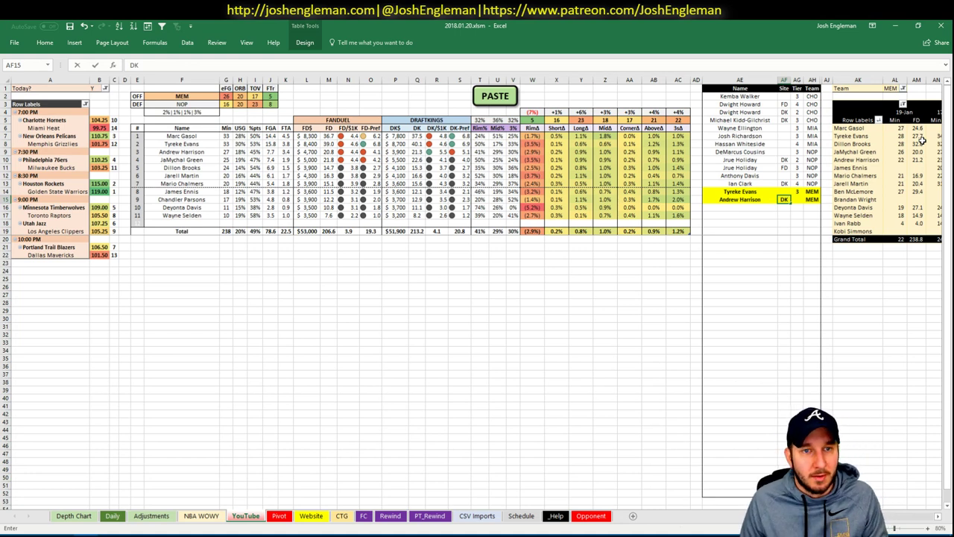
key(Tab)
text(3)
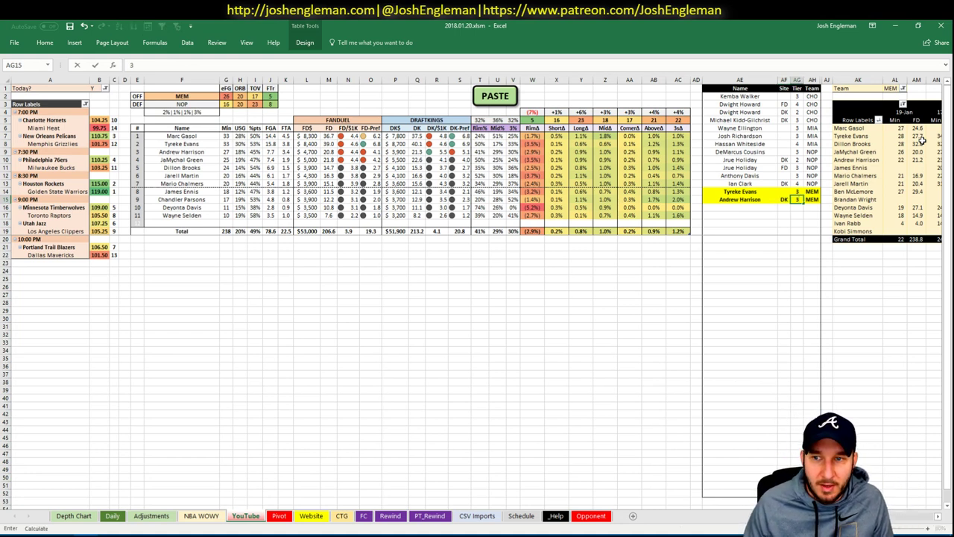
Set the offensive team of the projection table to PHI
click(171, 97)
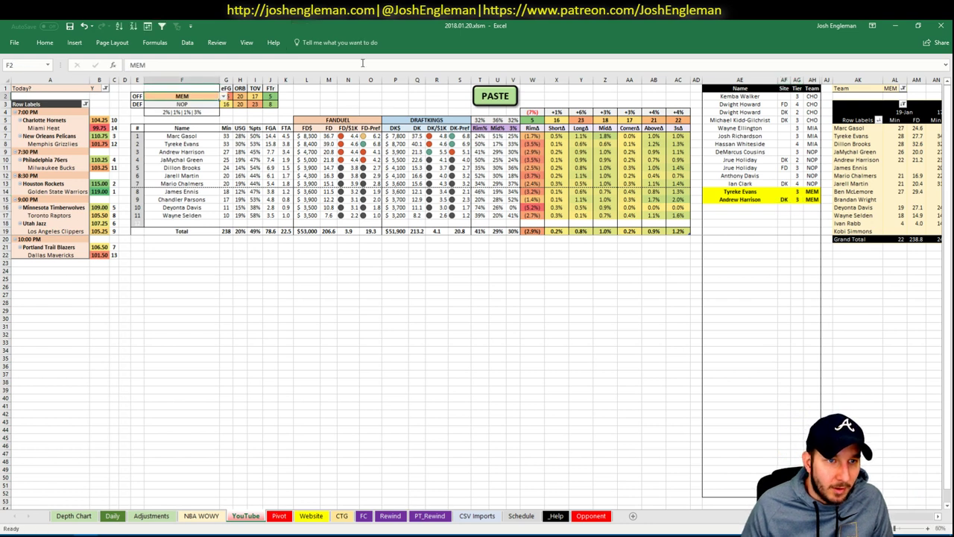
text(PHI)
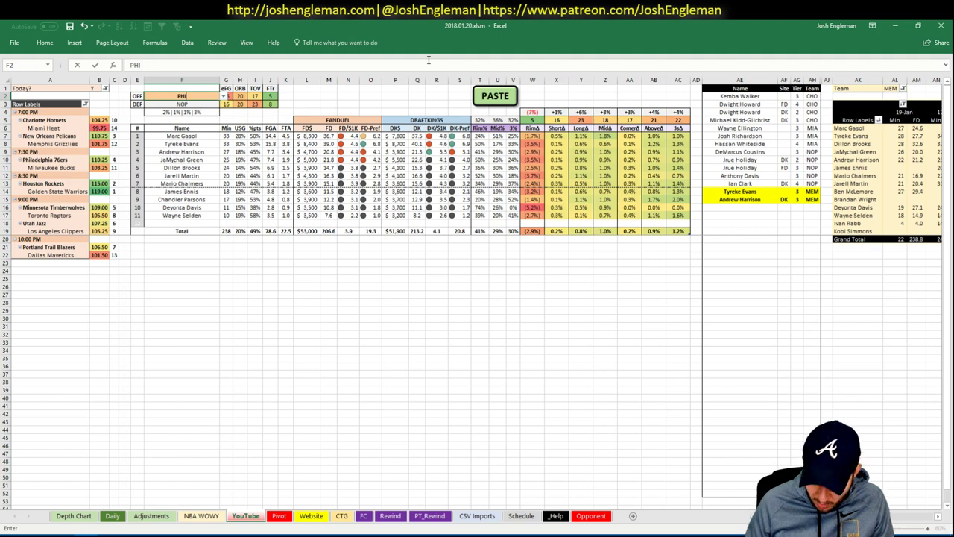
key(Return)
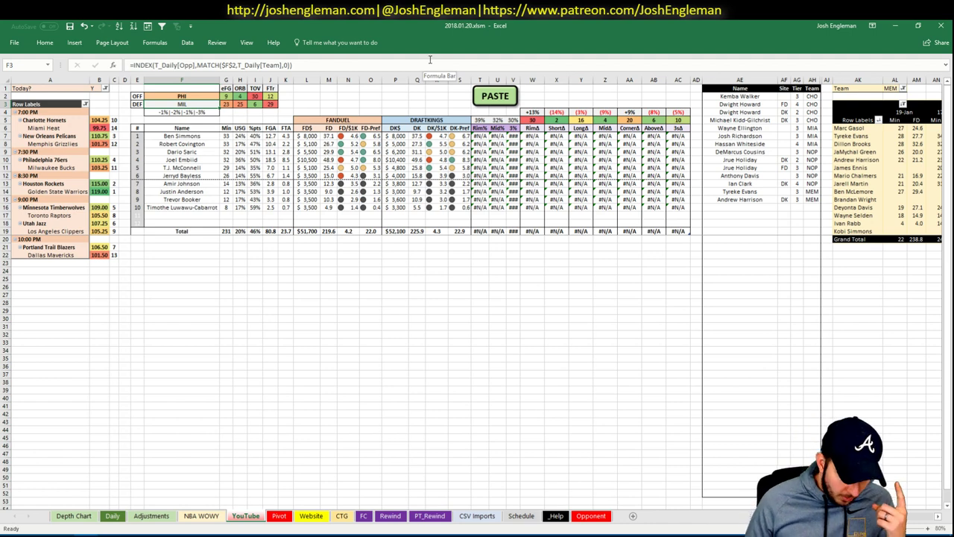
Review Milwaukee's minutes on the Depth Chart sheet, glance at the Daily sheet, and return to the YouTube sheet
click(74, 515)
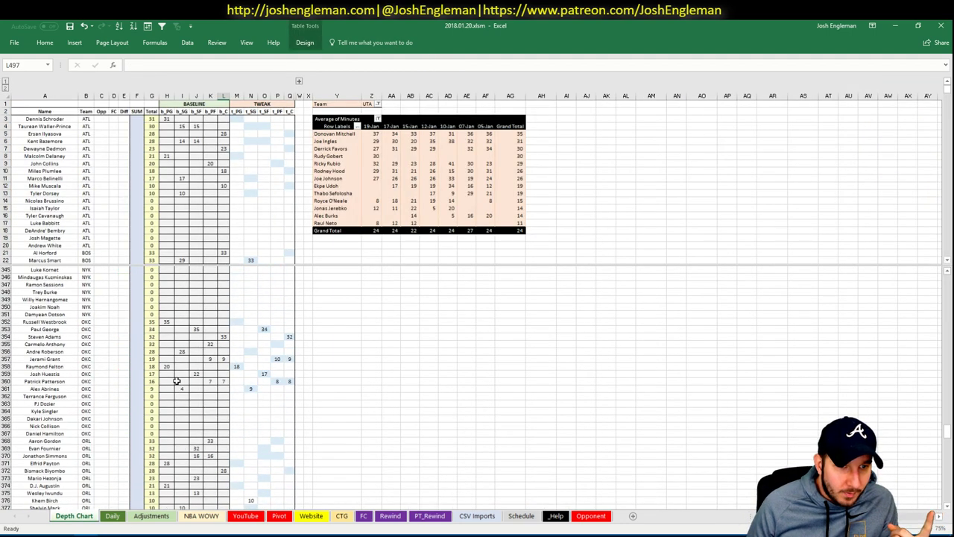
scroll(176, 381, up, 20)
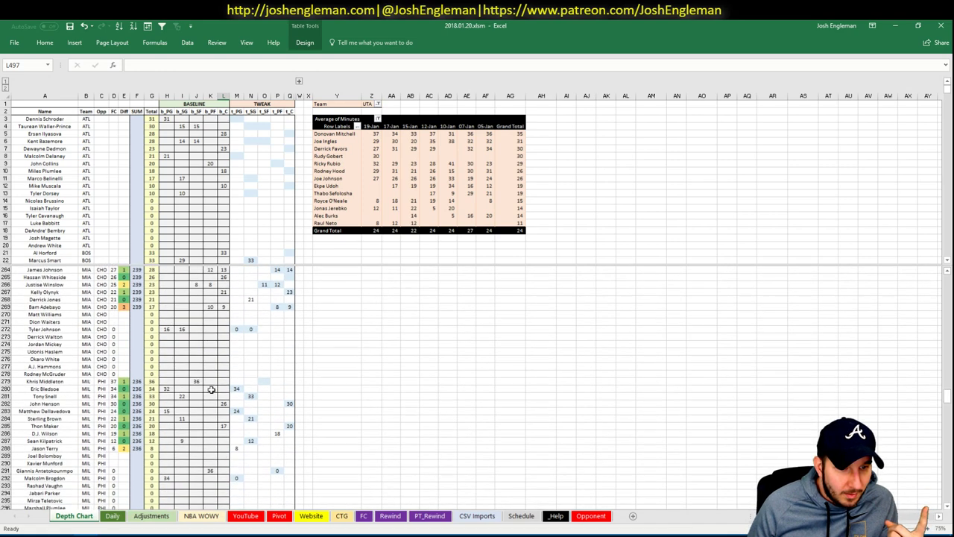
scroll(212, 389, down, 3)
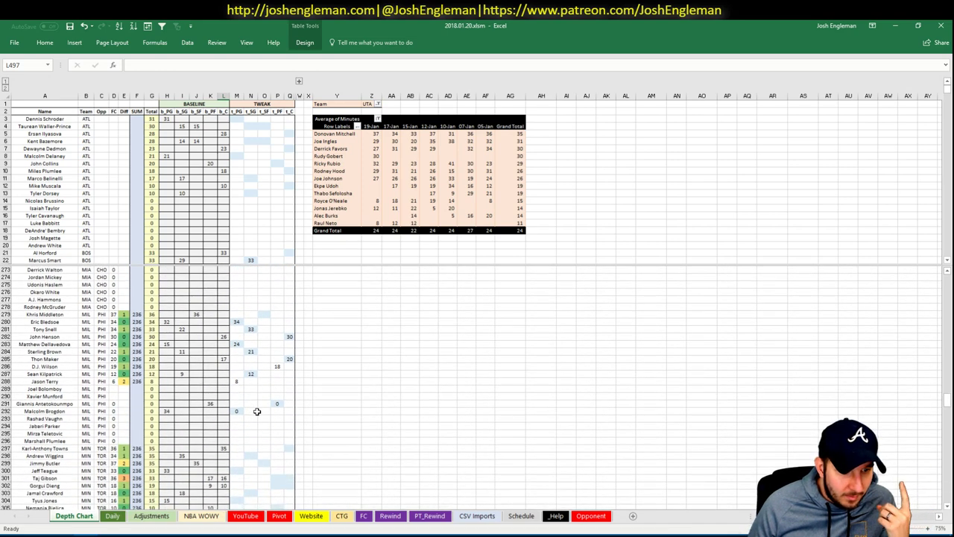
click(112, 515)
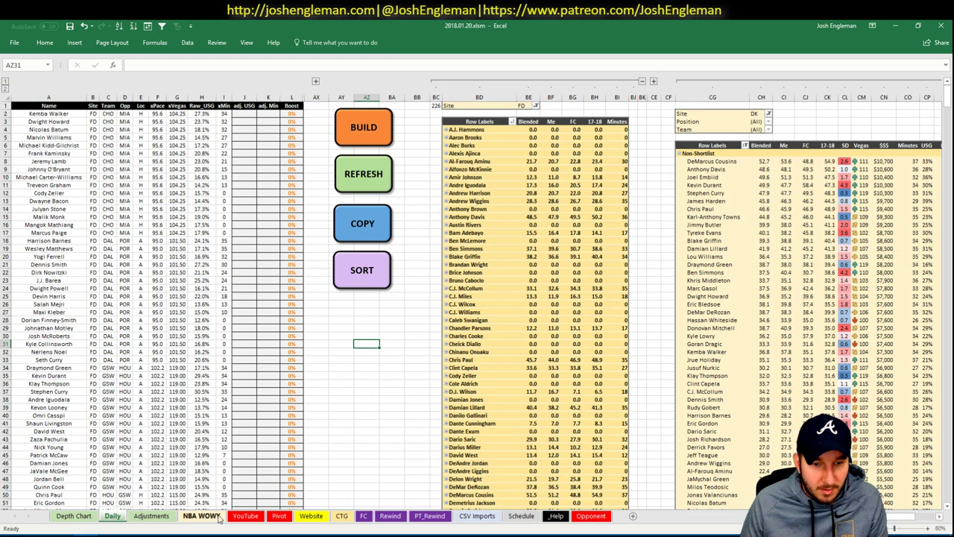
click(245, 515)
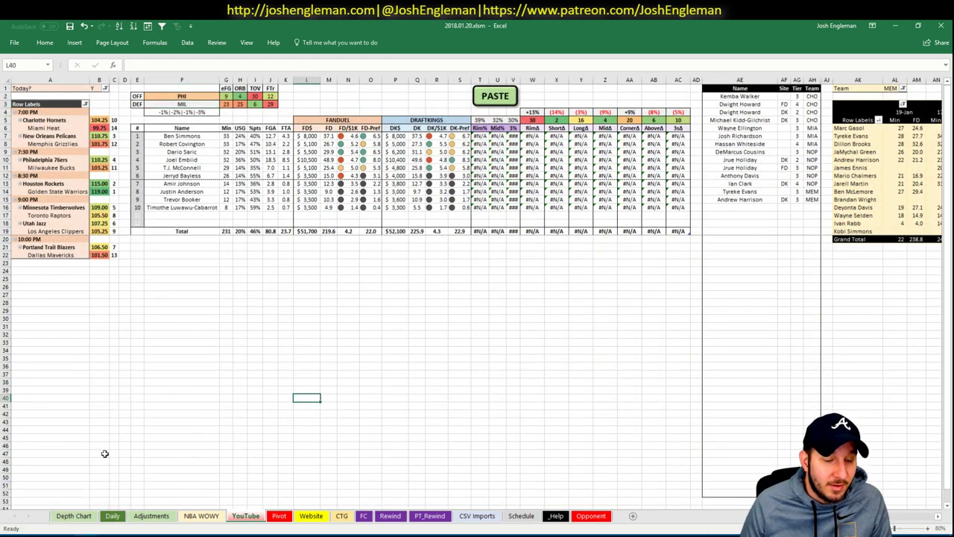
Switch to Chrome and open the Philadelphia 76ers team stats page on Cleaning the Glass
click(57, 510)
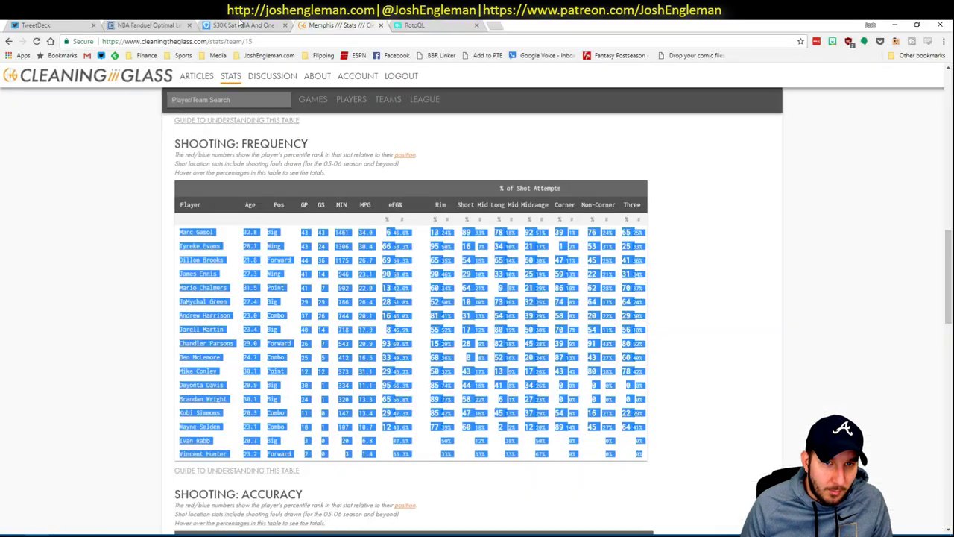
click(230, 98)
text(phi)
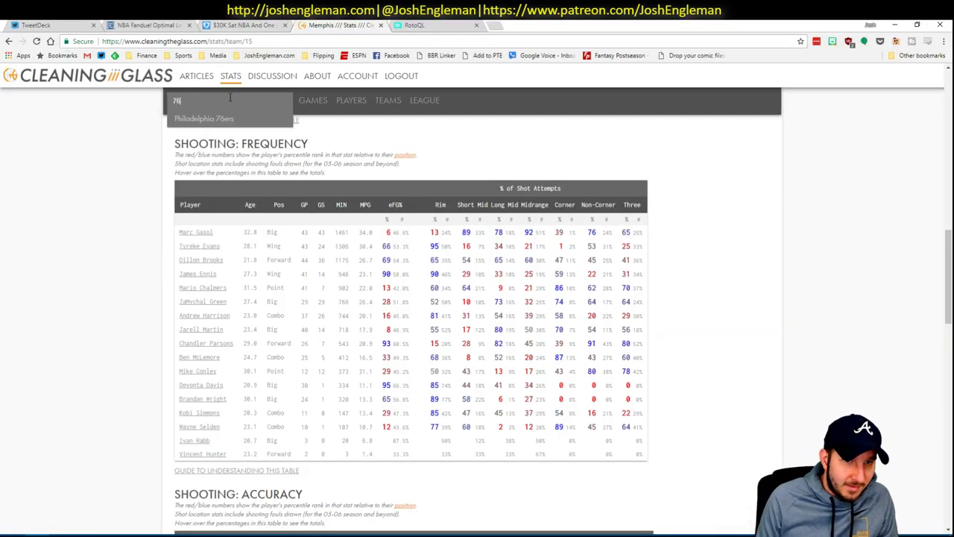
key(Return)
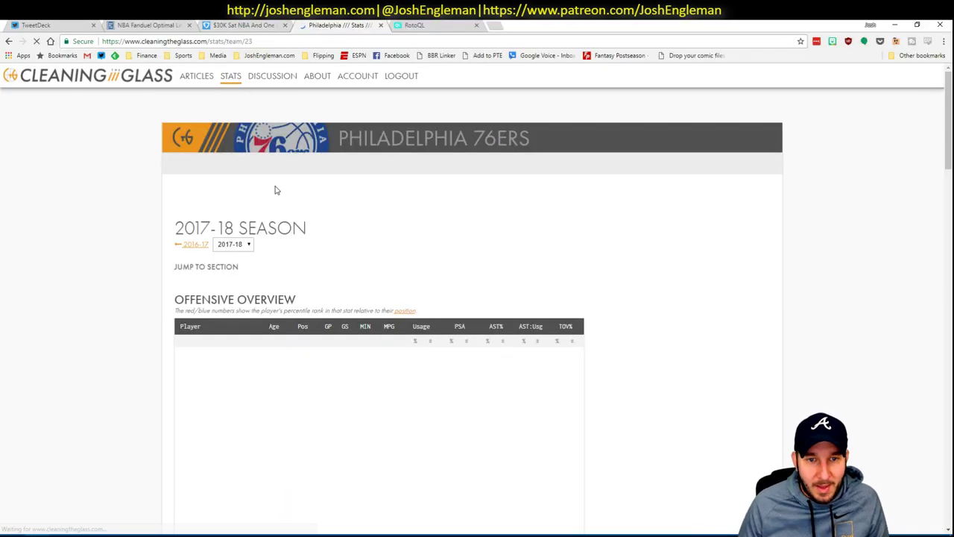
Copy the 76ers' Shooting: Frequency table and paste it into the Excel workbook with its paste macro
scroll(592, 298, down, 5)
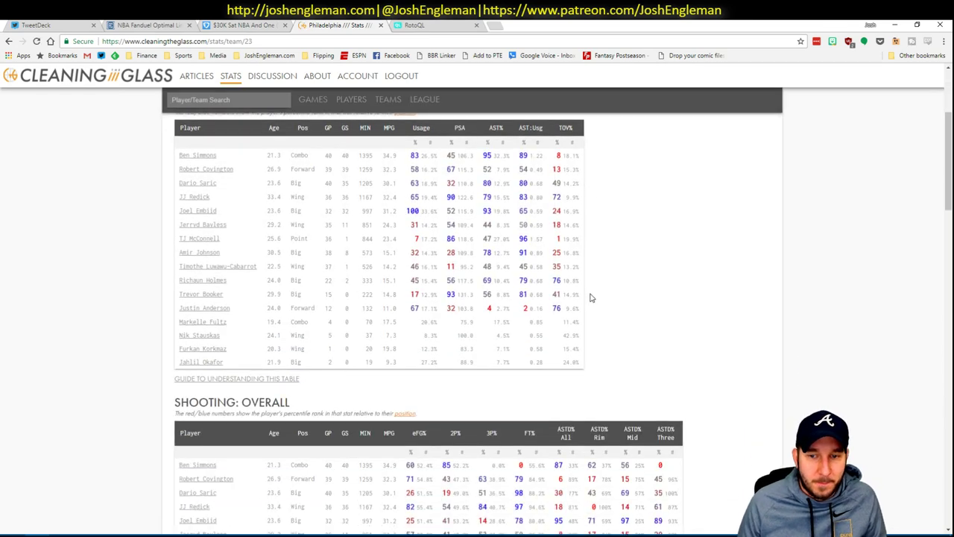
scroll(666, 376, down, 1)
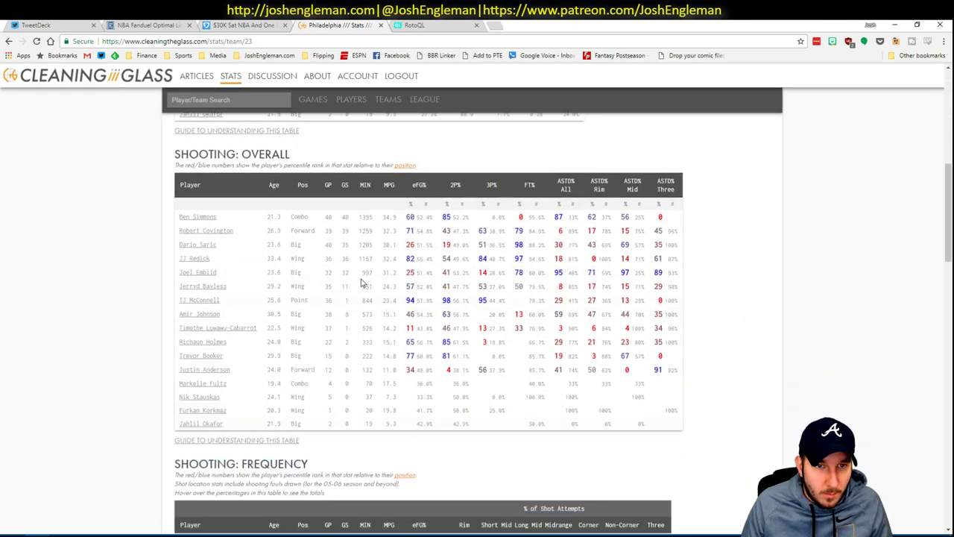
scroll(671, 425, down, 3)
drag(659, 483, 186, 299)
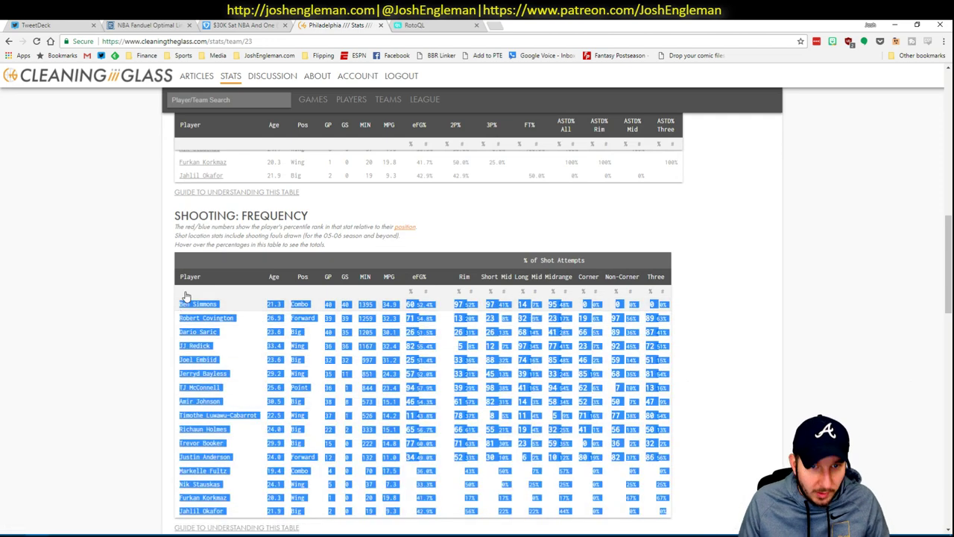
key(ctrl+c)
key(alt+Tab)
click(512, 102)
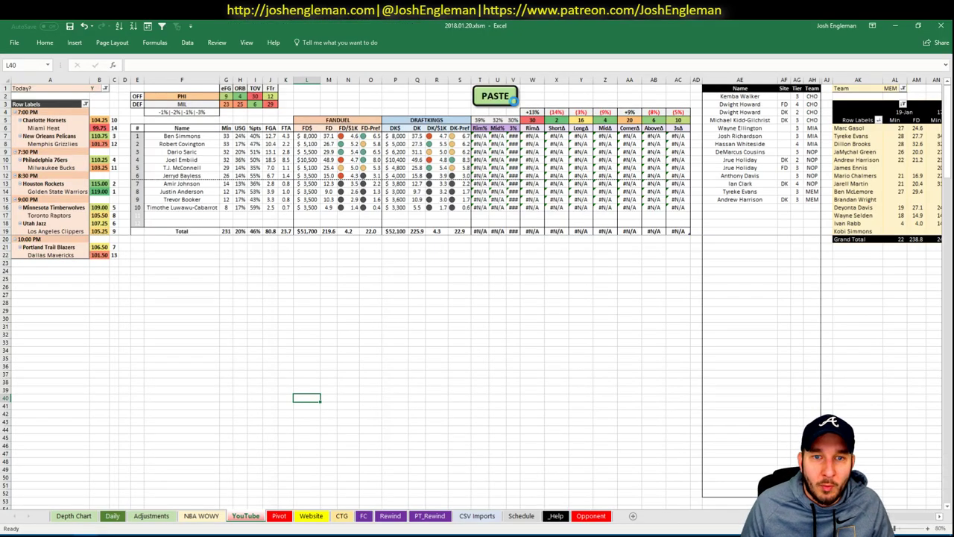
Filter the recent game log pivot table to team PHI
click(757, 207)
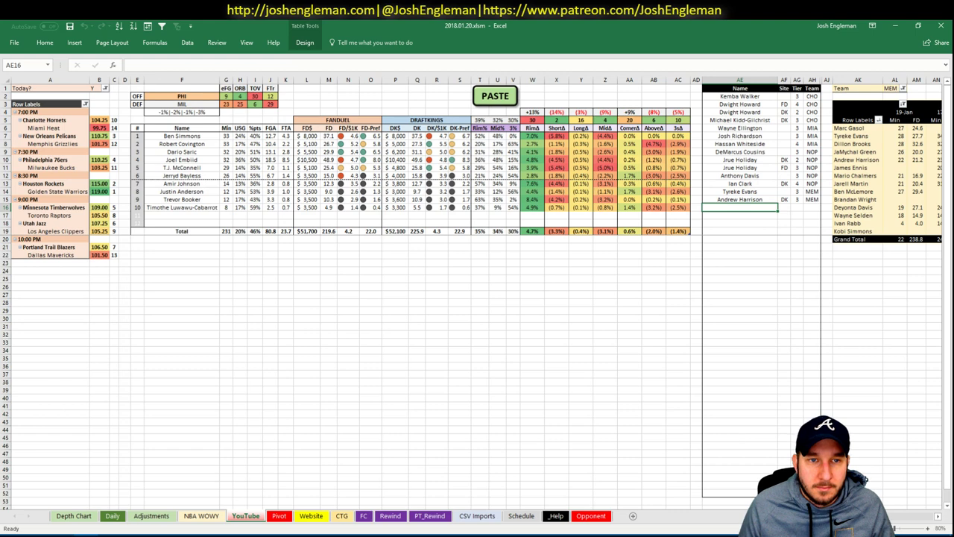
scroll(617, 100, right, 6)
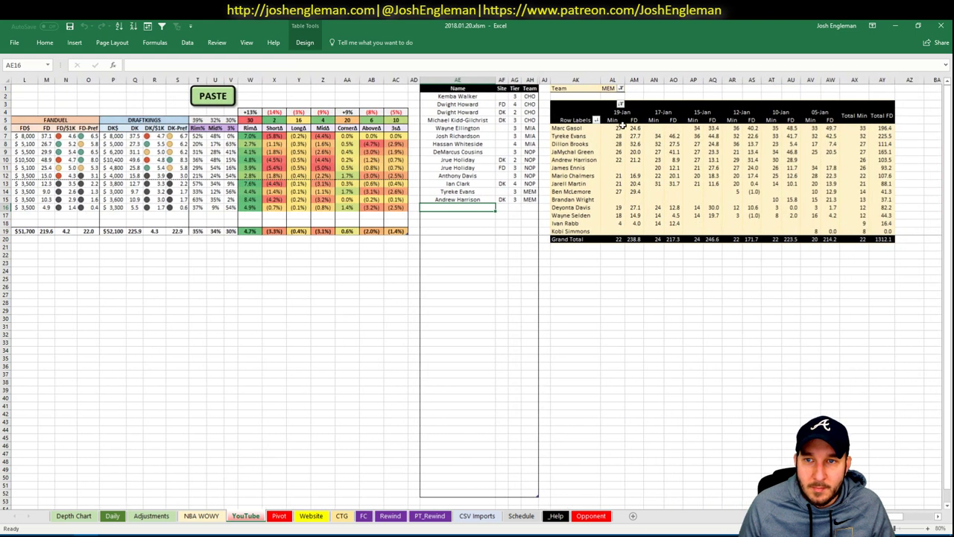
click(609, 88)
text(PHI)
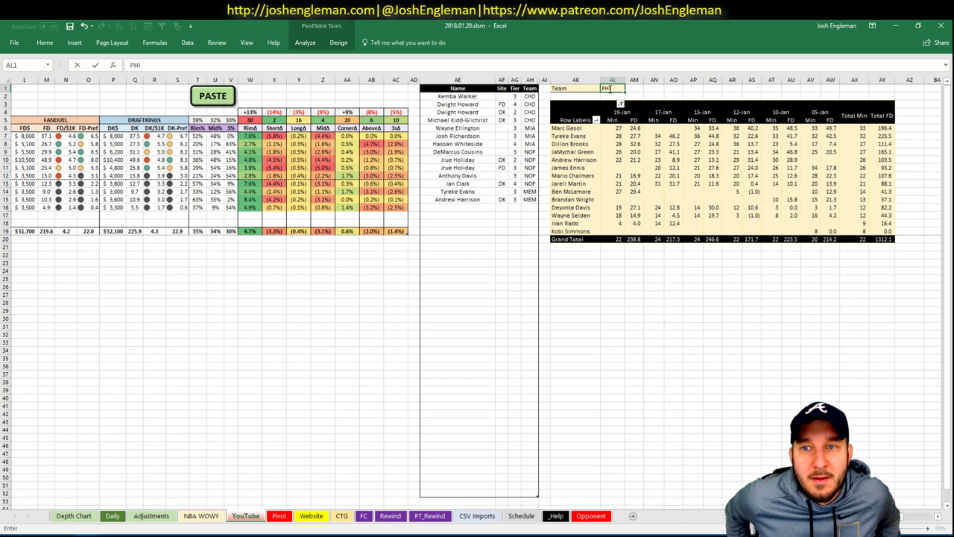
key(Return)
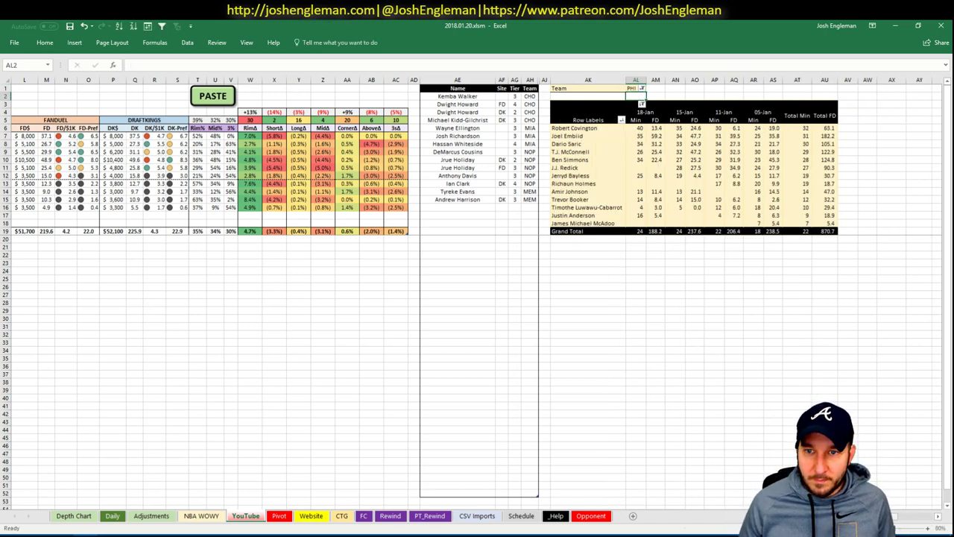
Check Philadelphia's recent game log, and add Ben Simmons to the pick list at tier 3 with no site specified
scroll(477, 290, left, 3)
scroll(477, 291, right, 5)
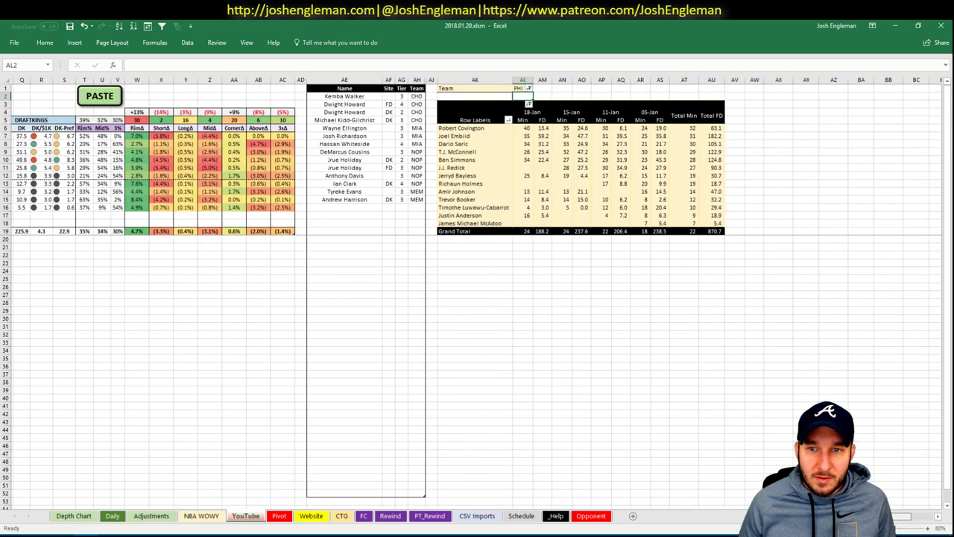
scroll(477, 290, left, 5)
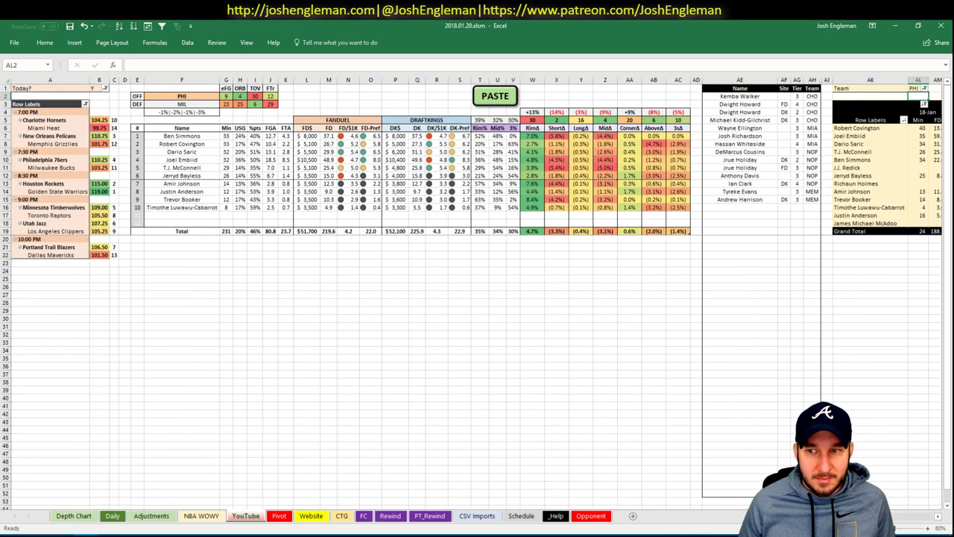
click(739, 208)
text(Be)
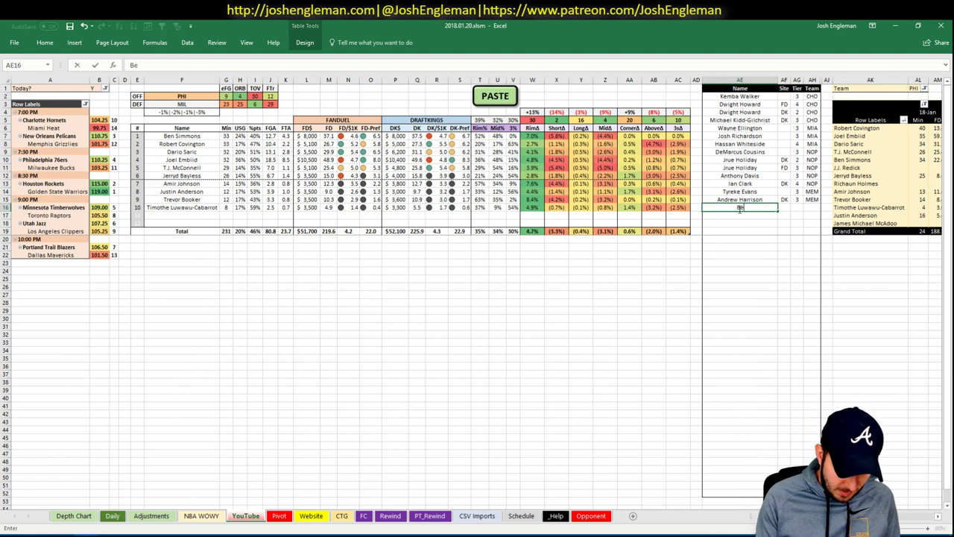
text(n Simmons)
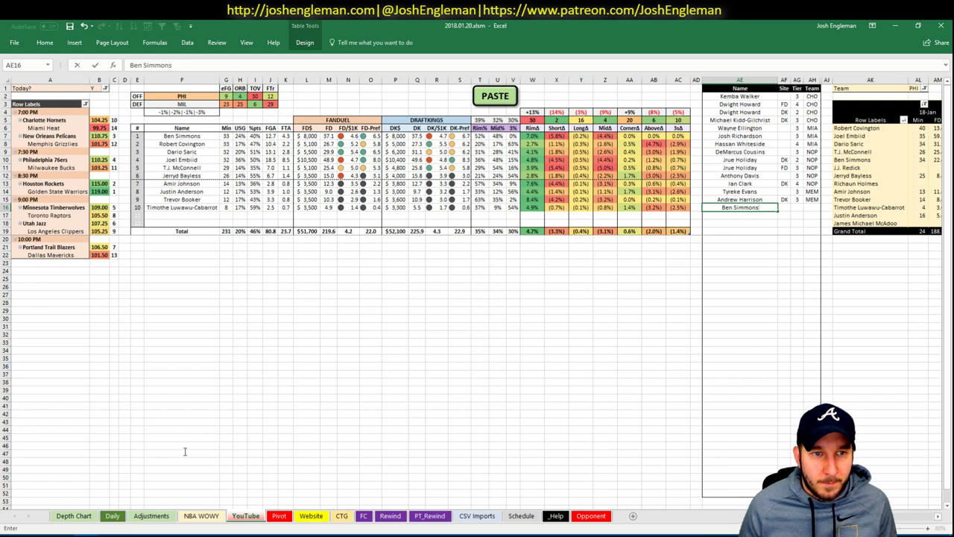
key(Tab)
key(Tab)
text(3)
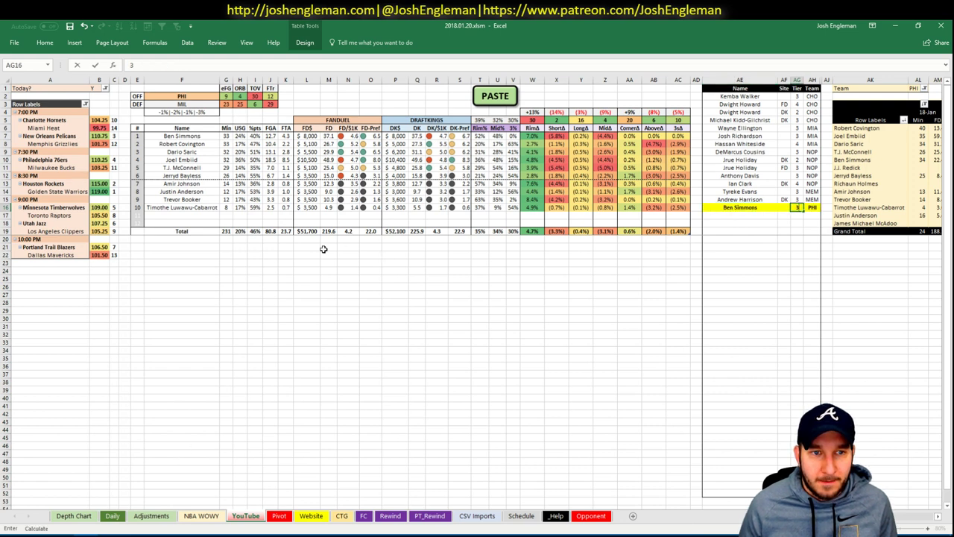
key(Return)
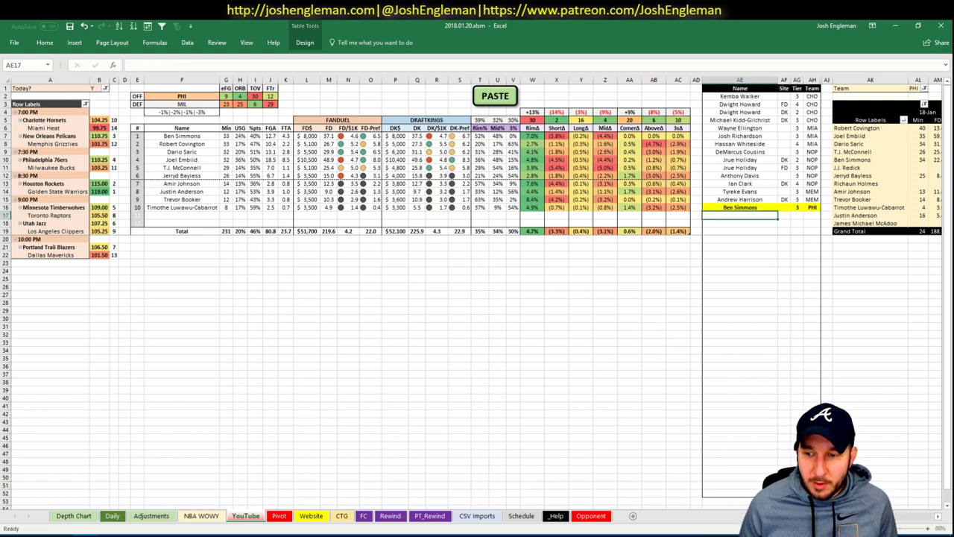
scroll(477, 298, right, 5)
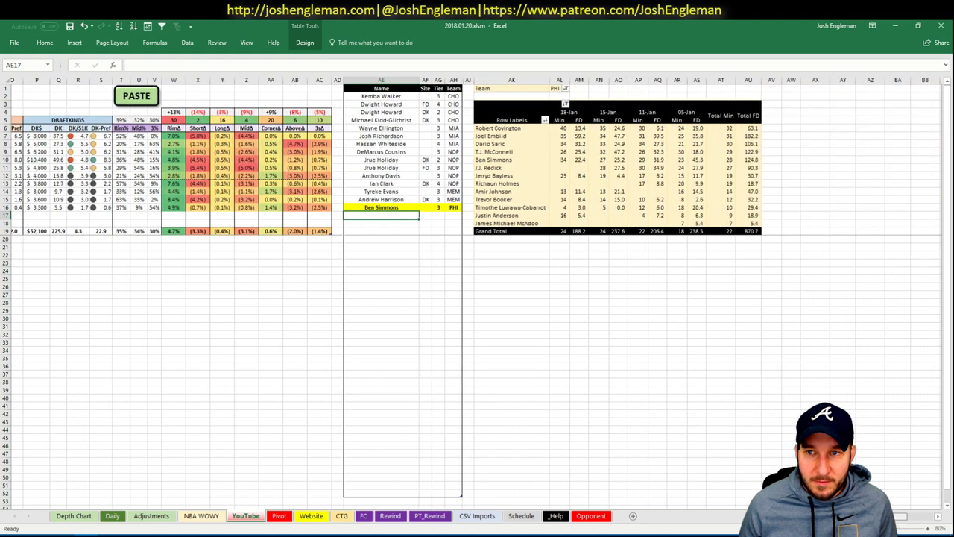
scroll(477, 298, left, 5)
text(Ben )
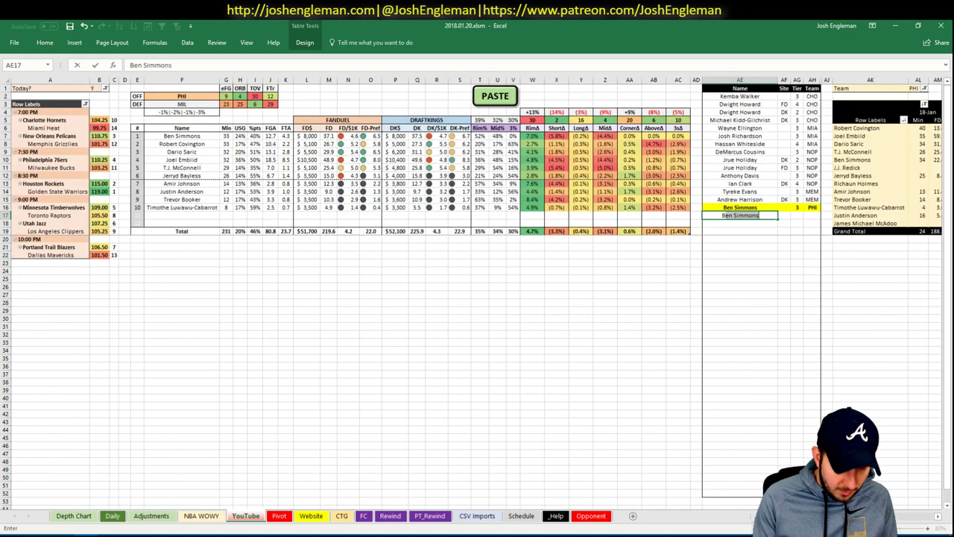
text(Covington)
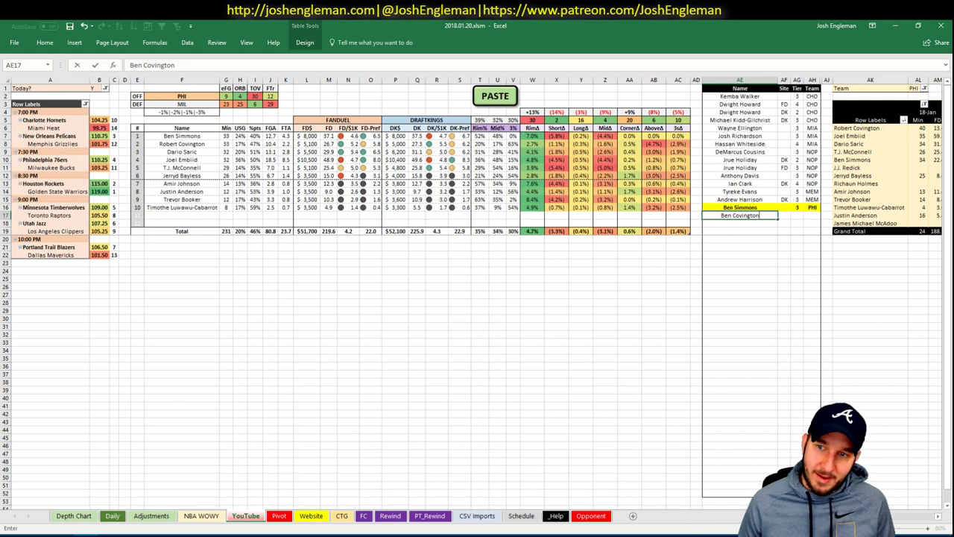
key(Return)
Enter Robert Covington as the name in the pick list row below Ben Simmons
key(Up)
text(Ro)
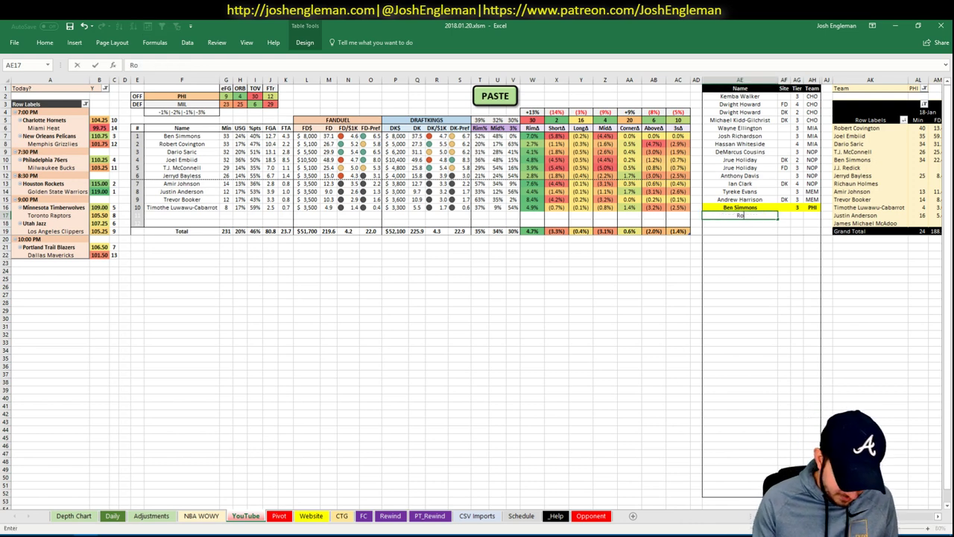
text(bert COnvtingto)
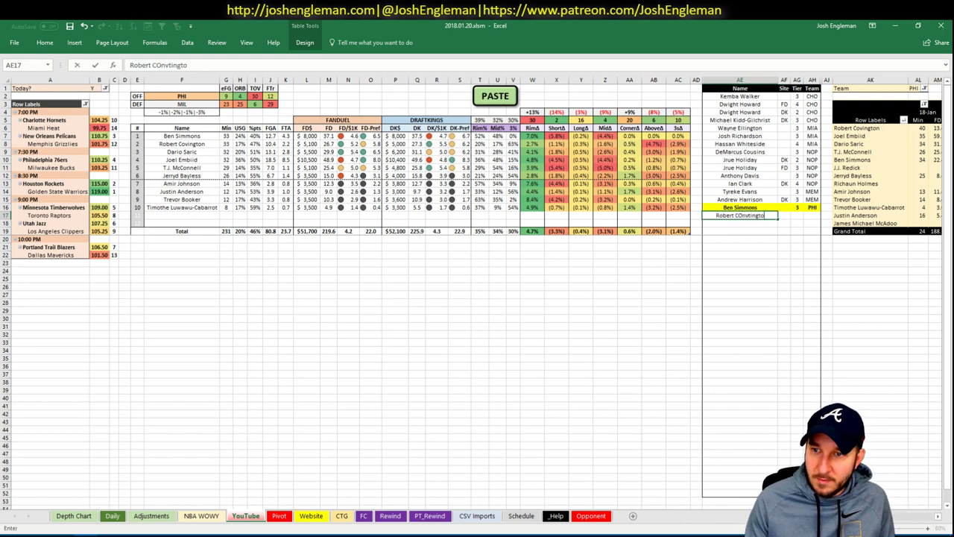
key(BackSpace)
key(BackSpace)
key(BackSpace)
key(BackSpace)
key(BackSpace)
key(BackSpace)
key(BackSpace)
text(ovington)
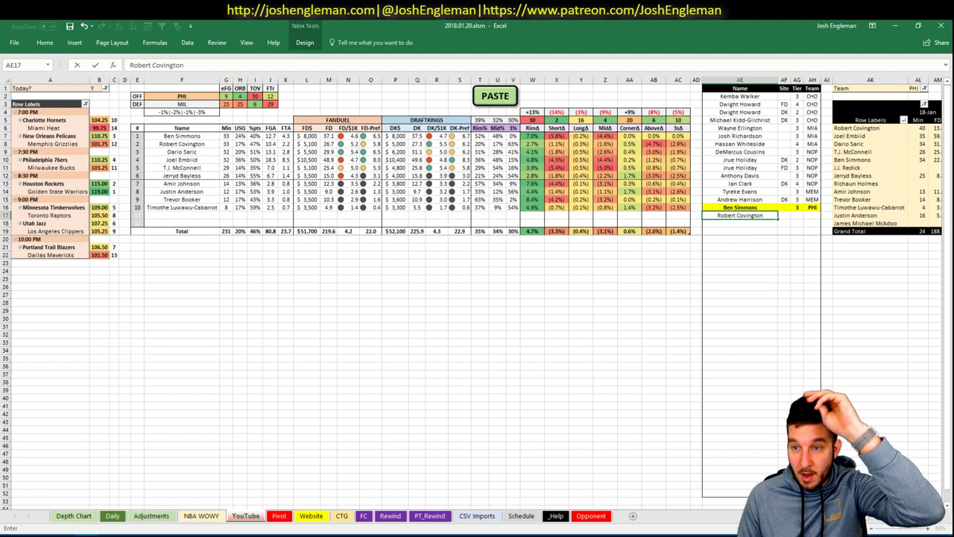
key(Return)
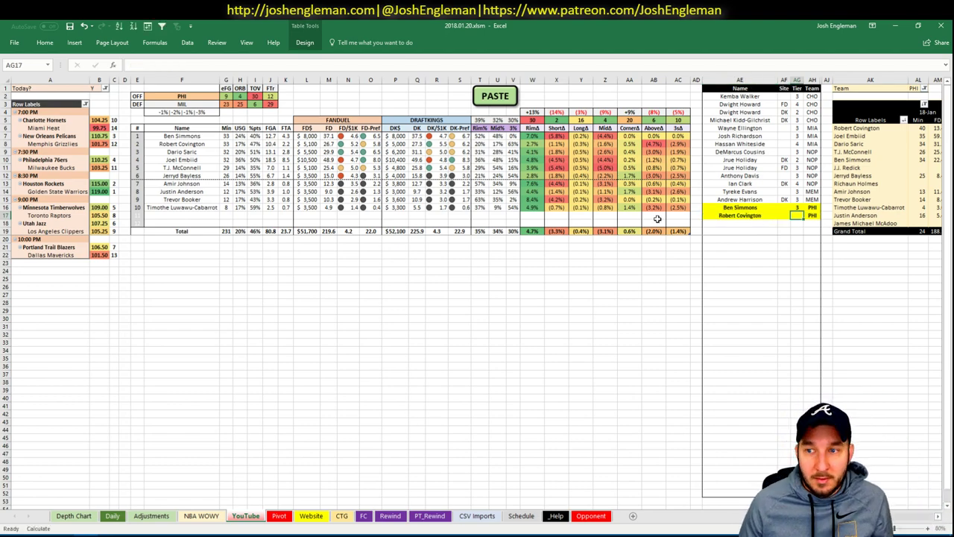
Review Robert Covington's projections on the Pivot sheet, and set his tier to 3 in the YouTube sheet's pick list
click(278, 515)
scroll(178, 359, down, 20)
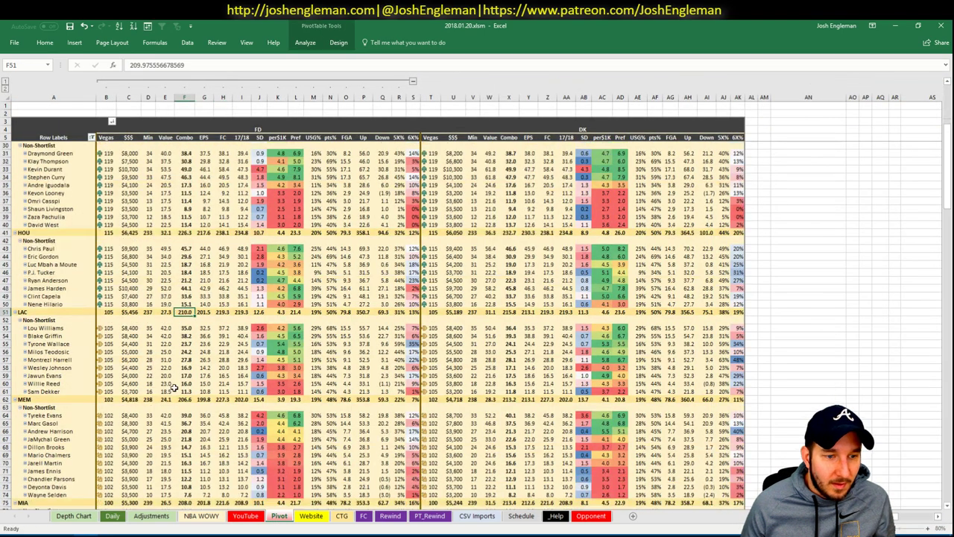
scroll(179, 367, down, 5)
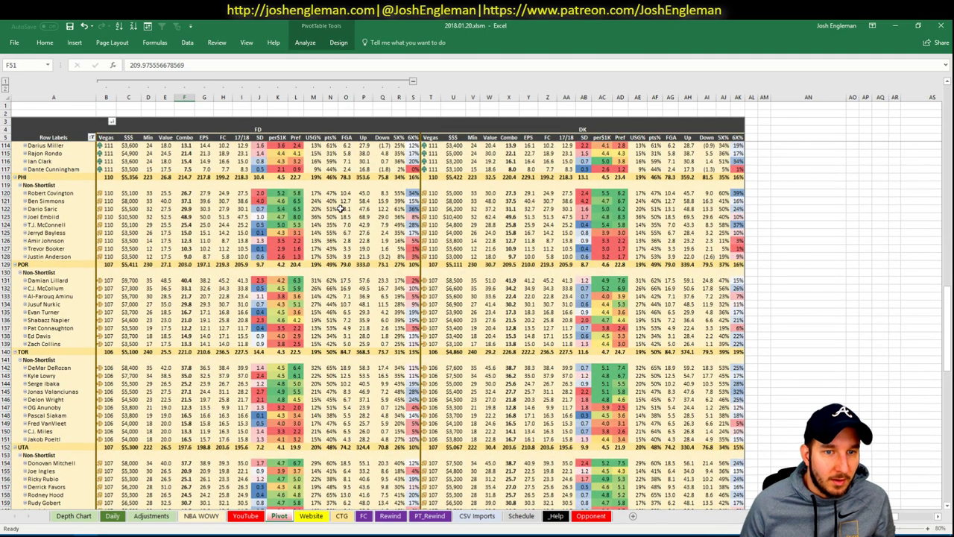
click(243, 194)
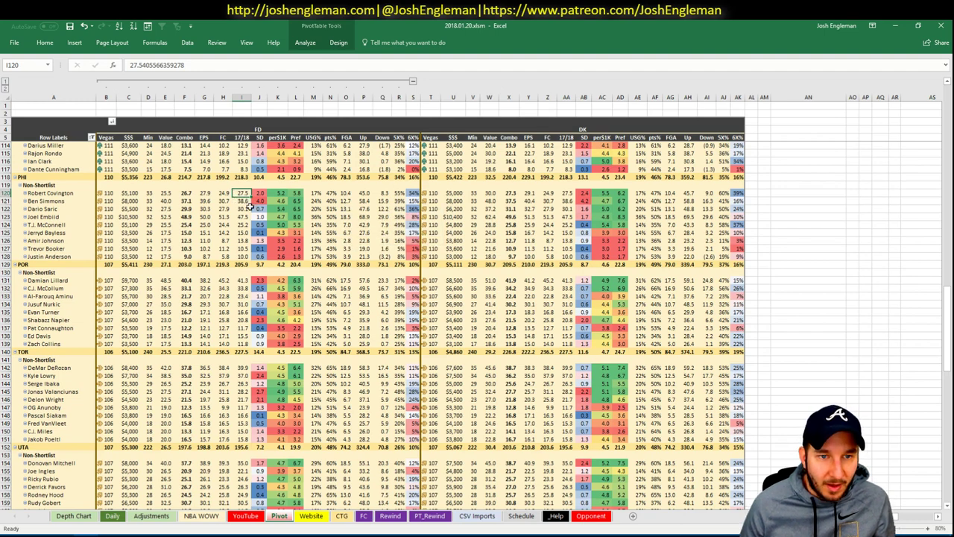
click(112, 515)
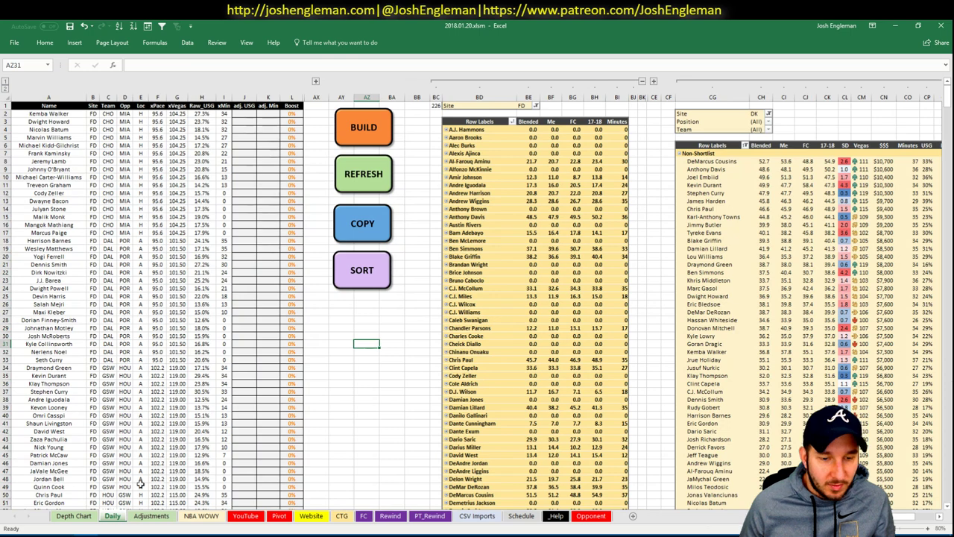
click(201, 515)
click(157, 516)
click(246, 515)
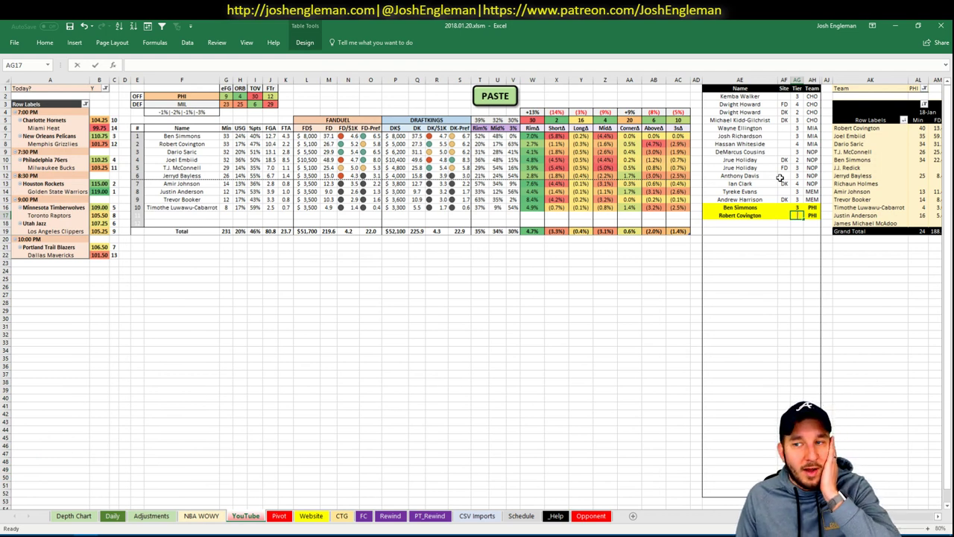
text(3)
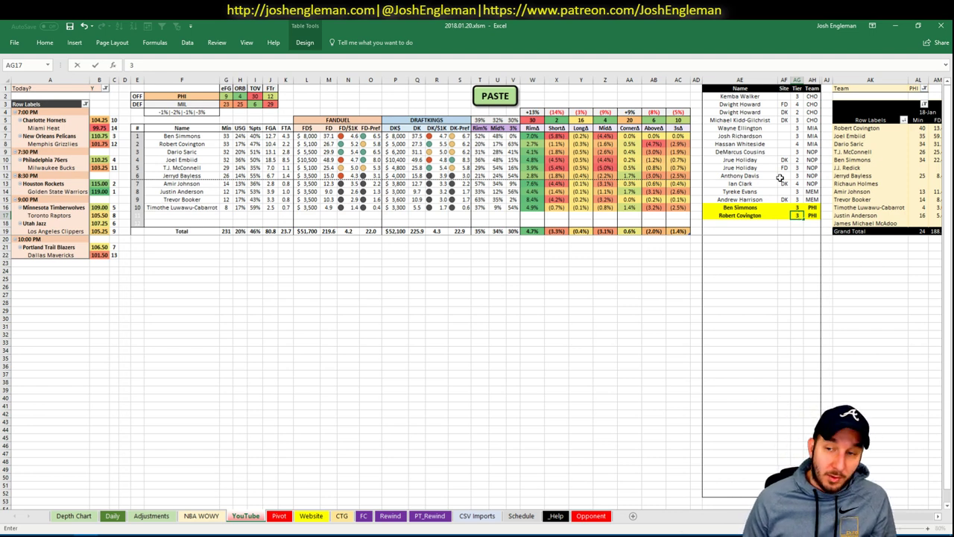
key(Return)
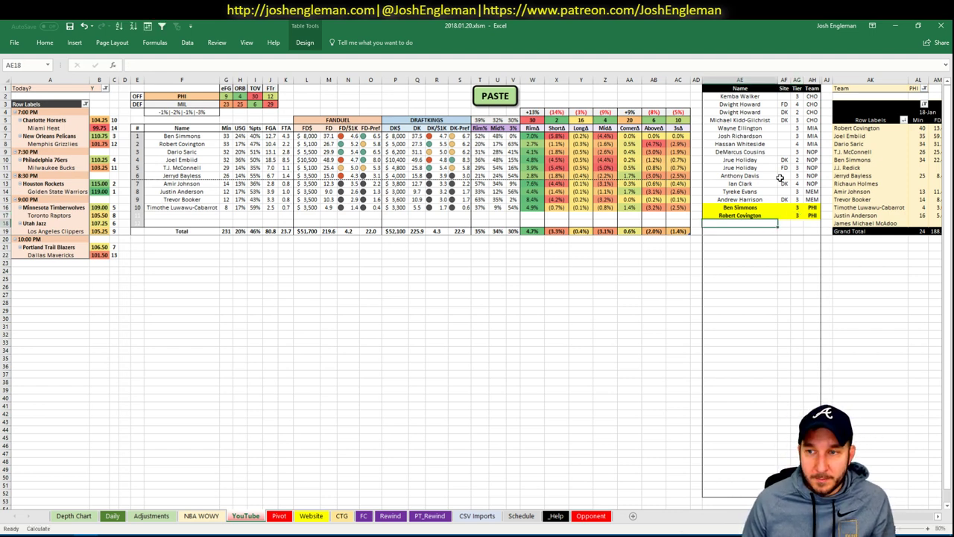
Add Dario Saric to the pick list for site FD at tier 2, consulting Philadelphia's recent game log
text(Dari)
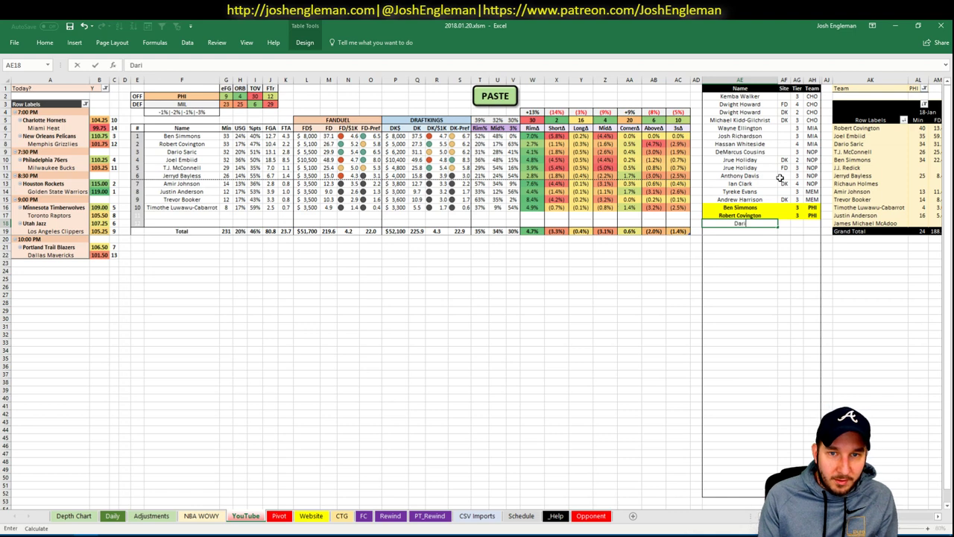
text(o Saric)
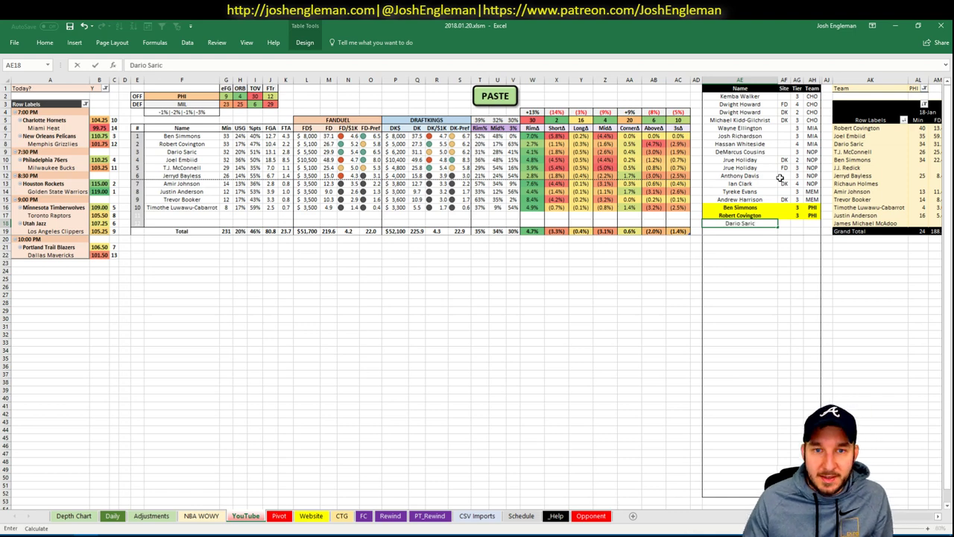
key(Tab)
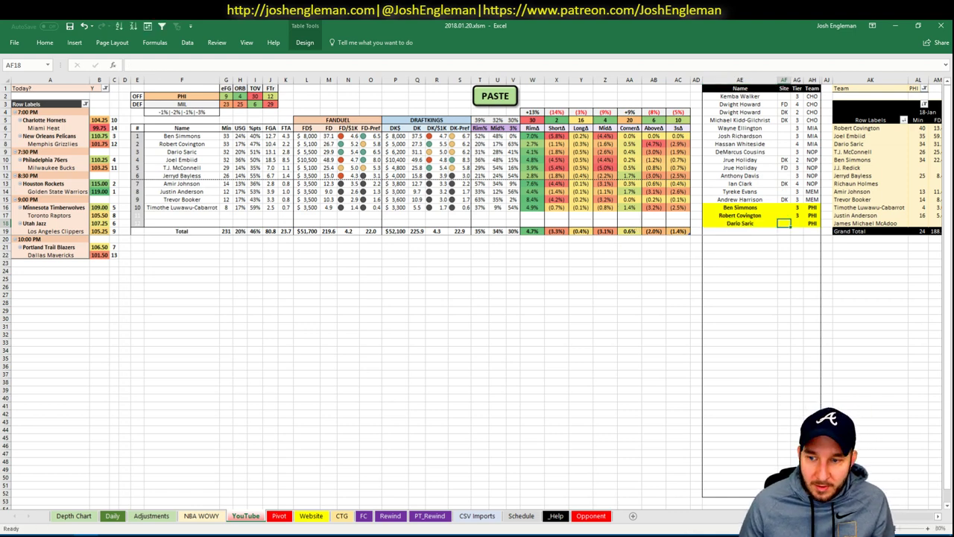
scroll(477, 298, right, 6)
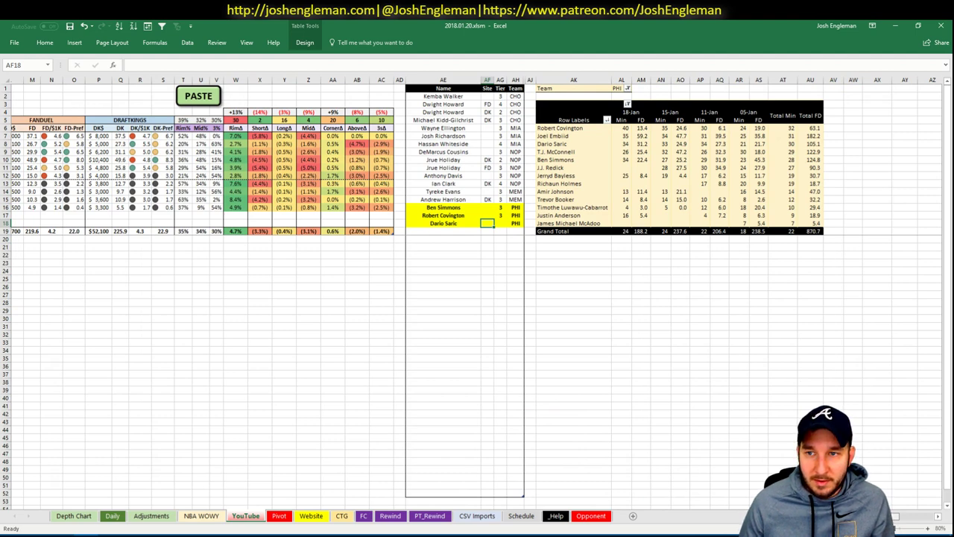
scroll(748, 244, left, 6)
text(FD)
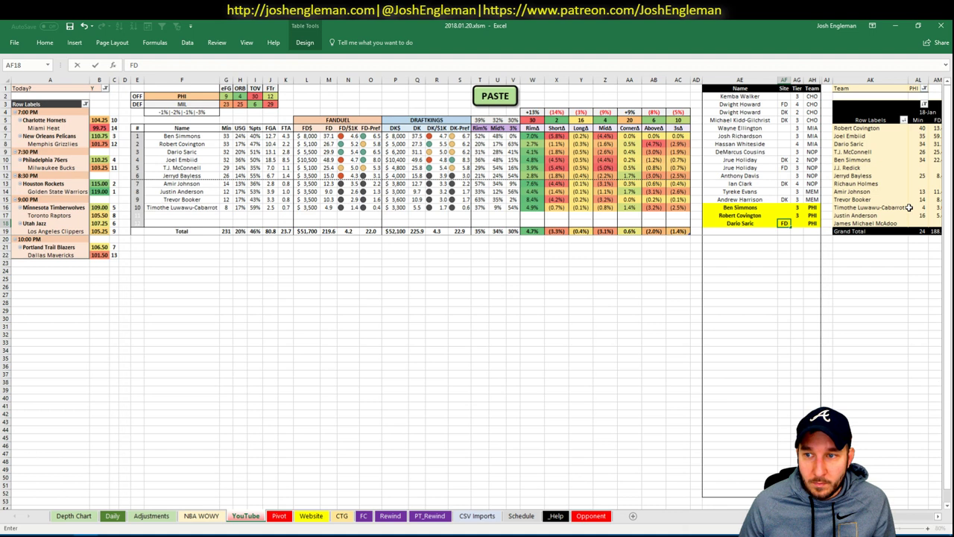
key(Tab)
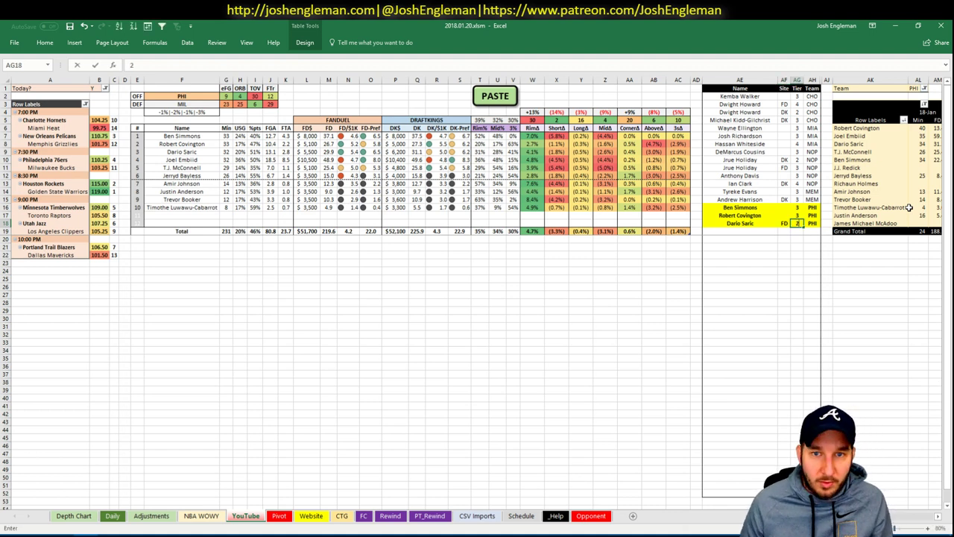
text(2)
key(Return)
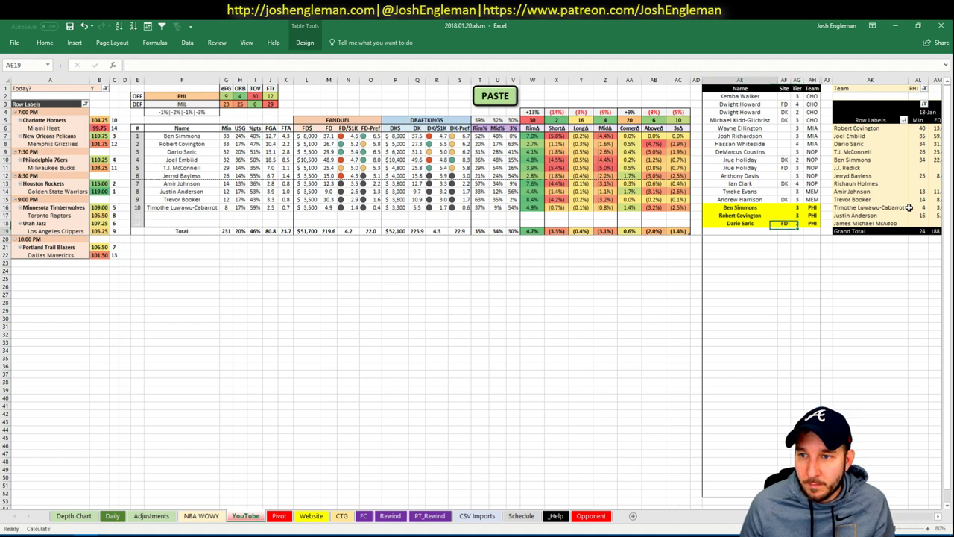
Add a second Dario Saric entry to the pick list for site DK at tier 3
key(ctrl+apostrophe)
key(Tab)
text(DK)
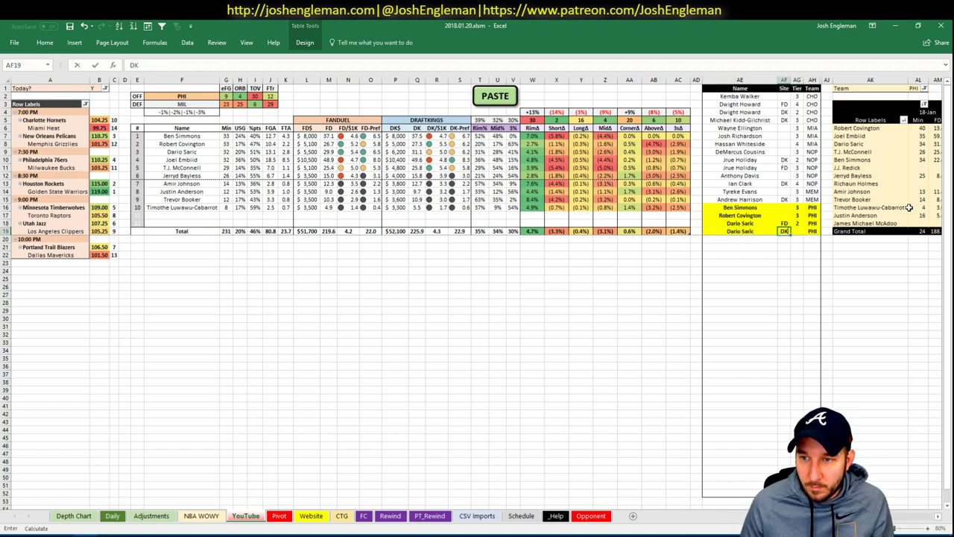
key(Tab)
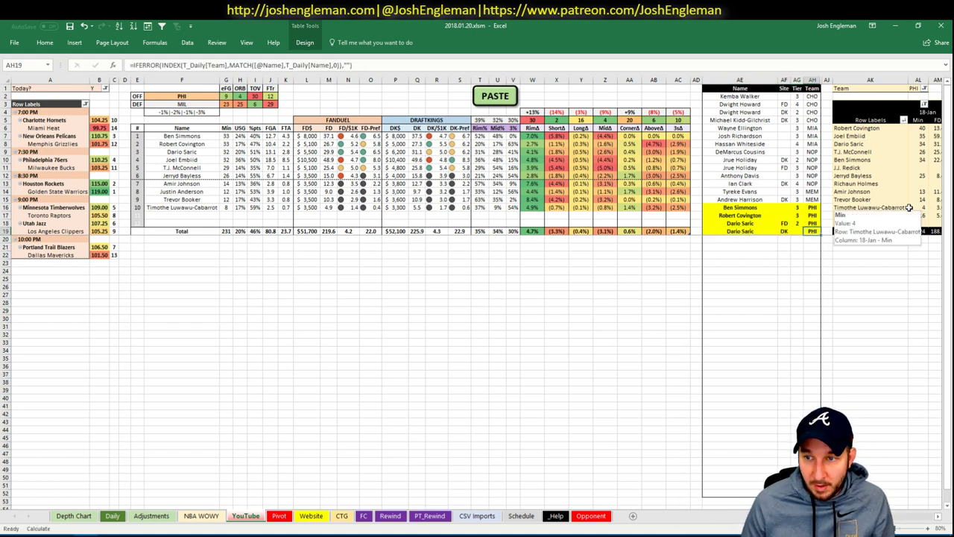
text(3)
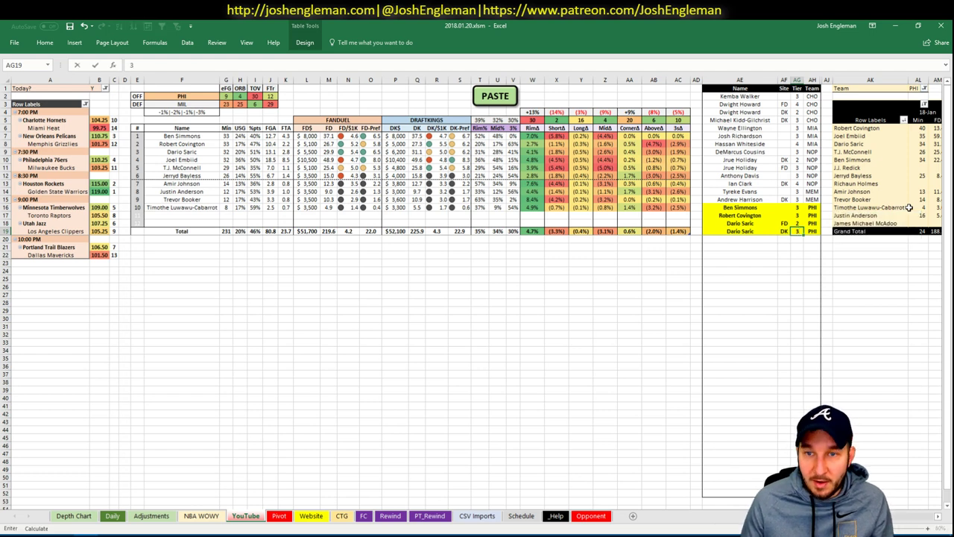
click(556, 318)
click(618, 277)
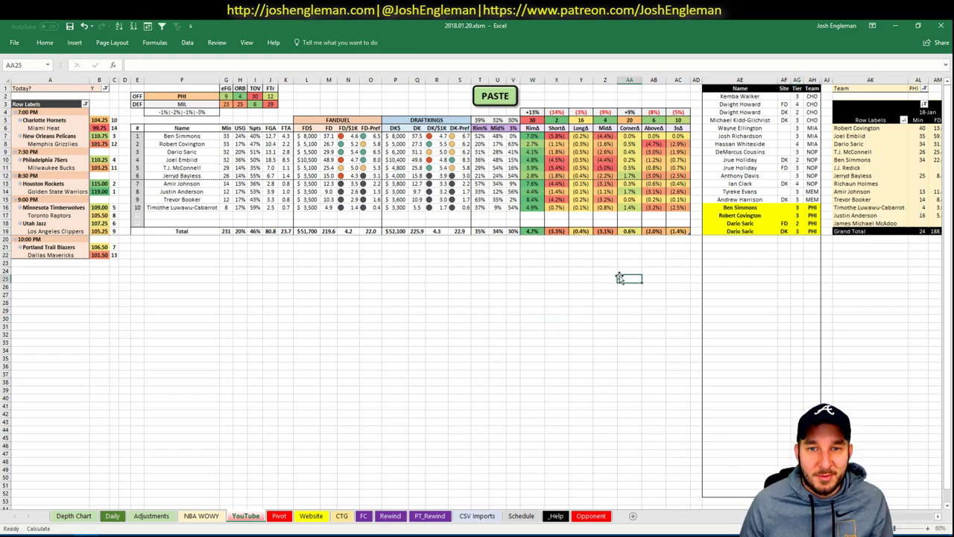
Add Joel Embiid to the pick list below Dario Saric at tier 2, leaving the site blank
click(748, 237)
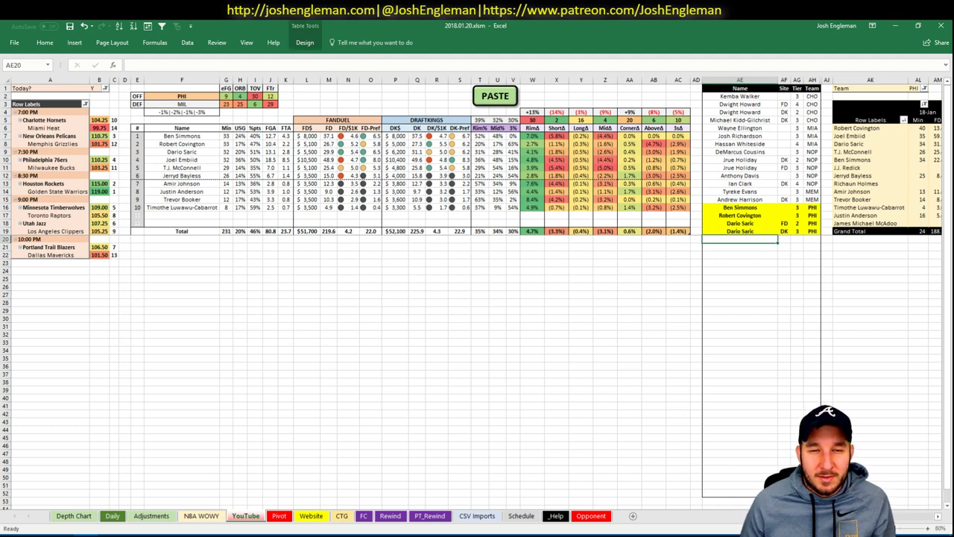
scroll(477, 298, right, 6)
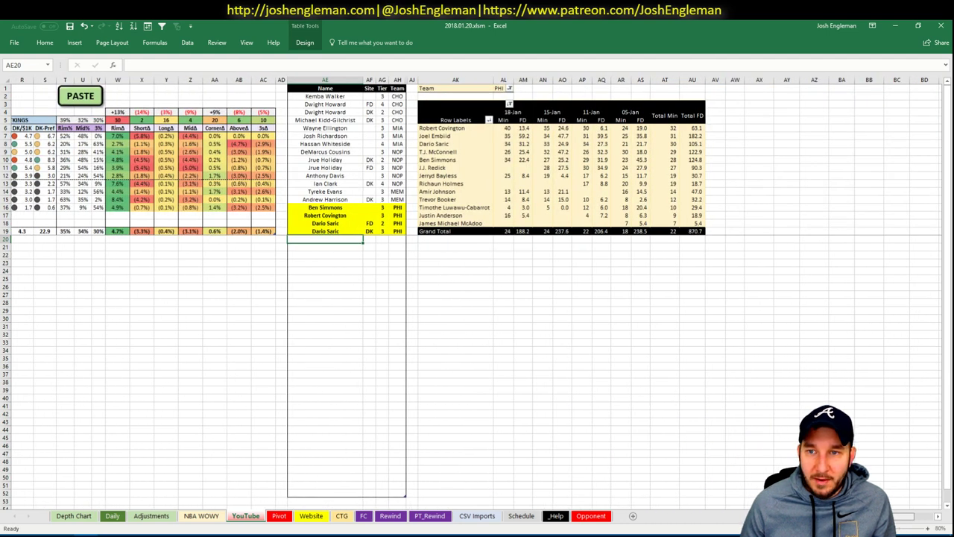
scroll(733, 295, left, 6)
text(Joe)
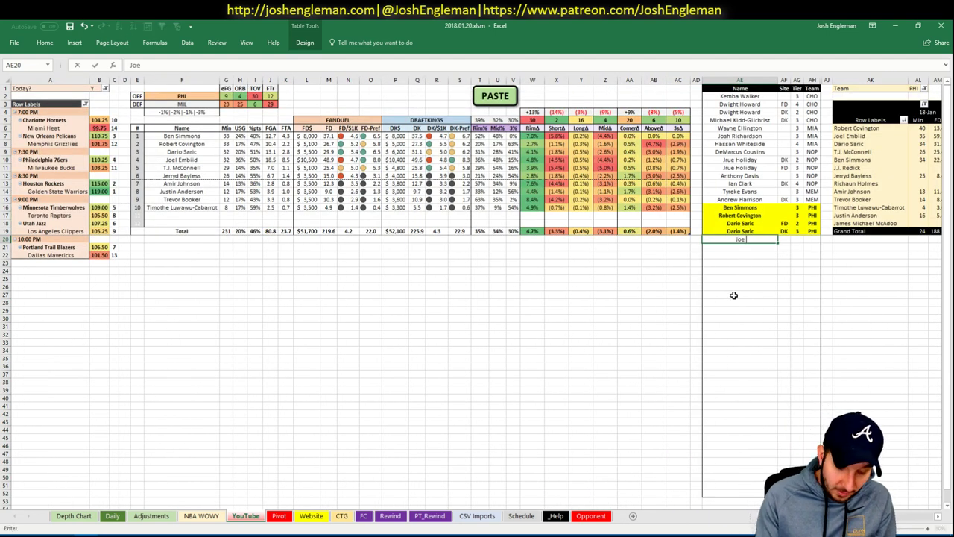
text(L)
key(BackSpace)
text(l)
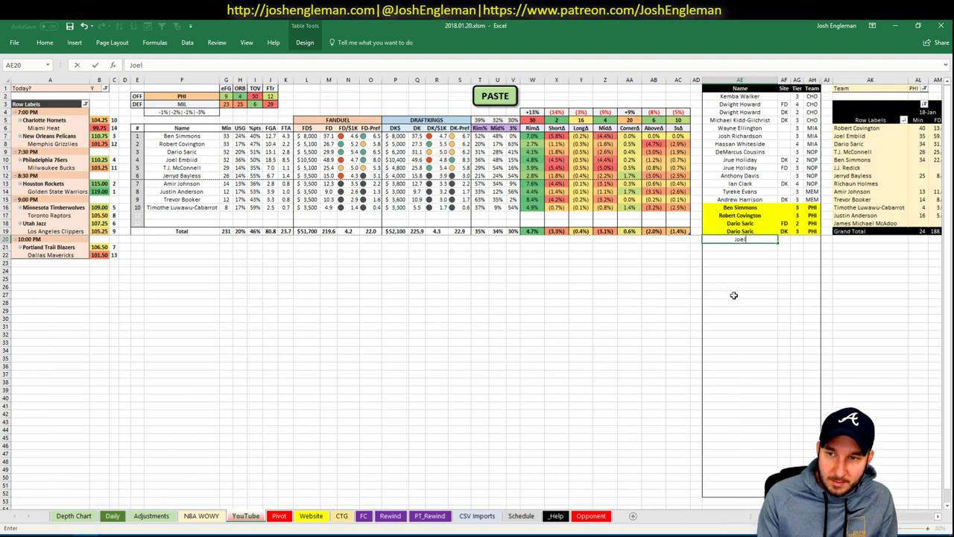
text( Embiid)
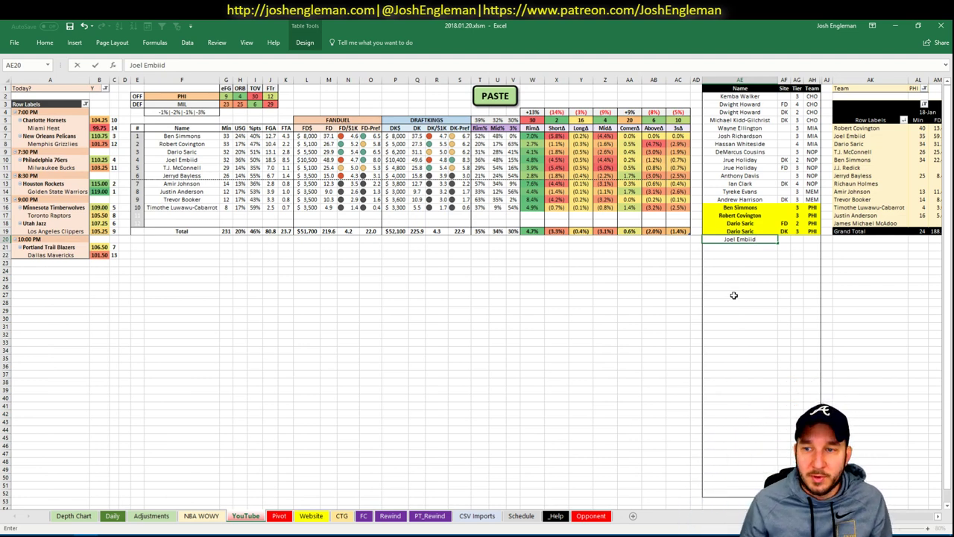
key(Tab)
key(Tab)
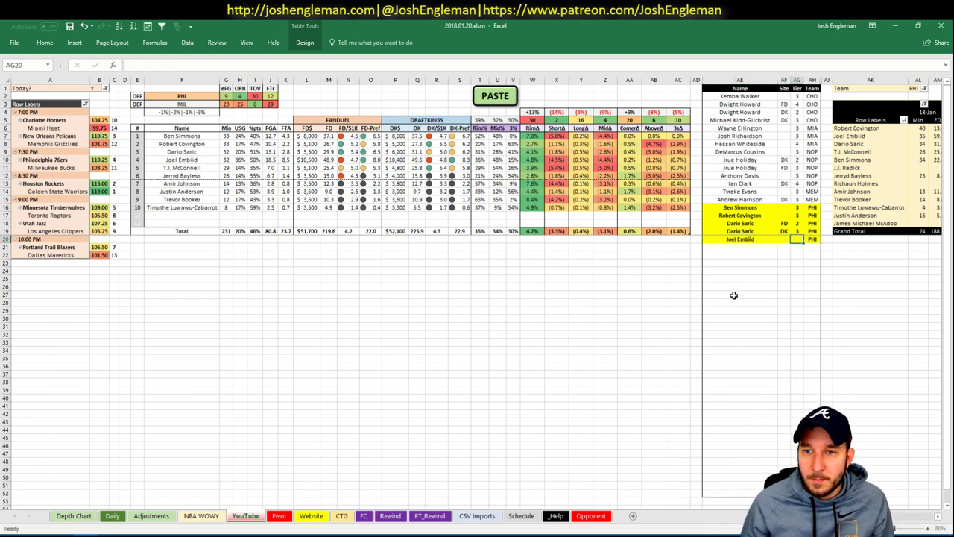
text(2)
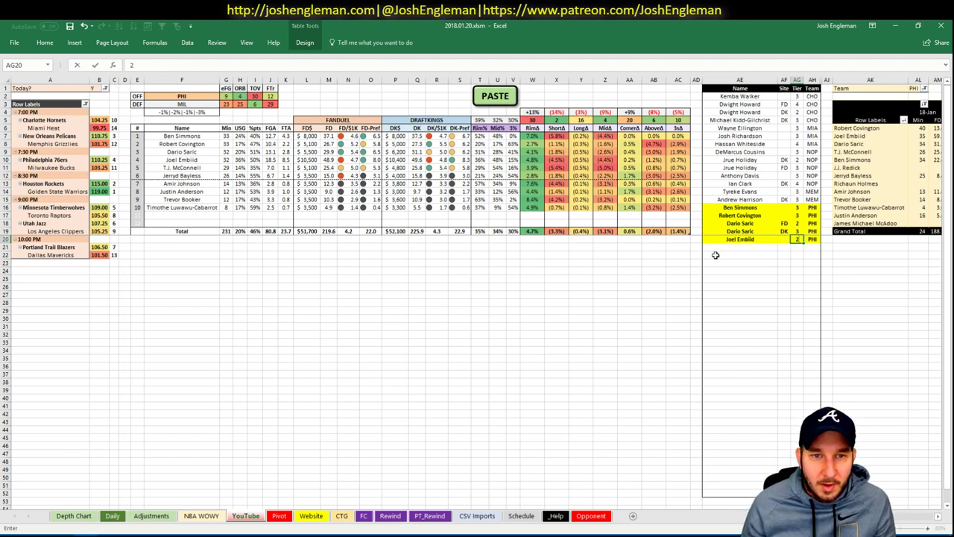
key(Return)
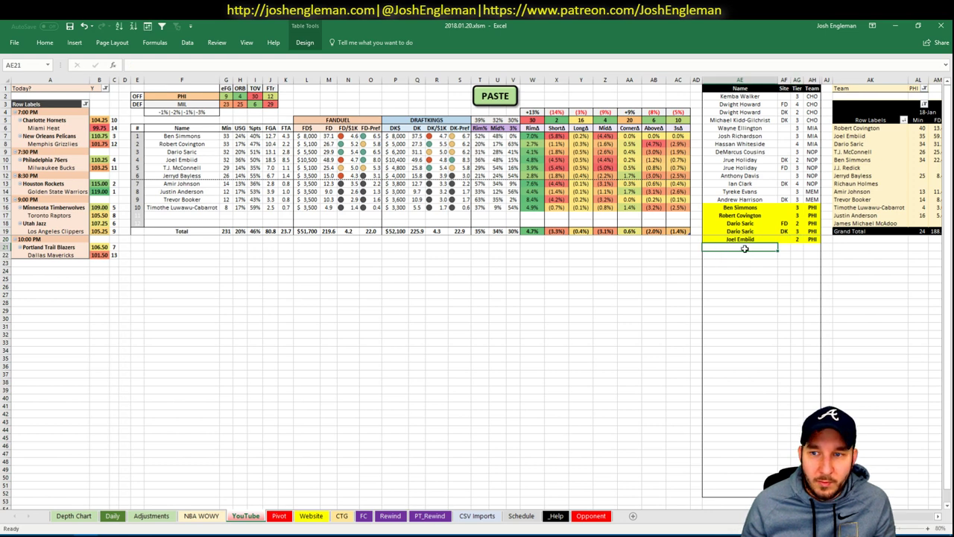
Add T.J. McConnell to the pick list at tier 3 with no site, consulting Philadelphia's recent game log
text(T.J.)
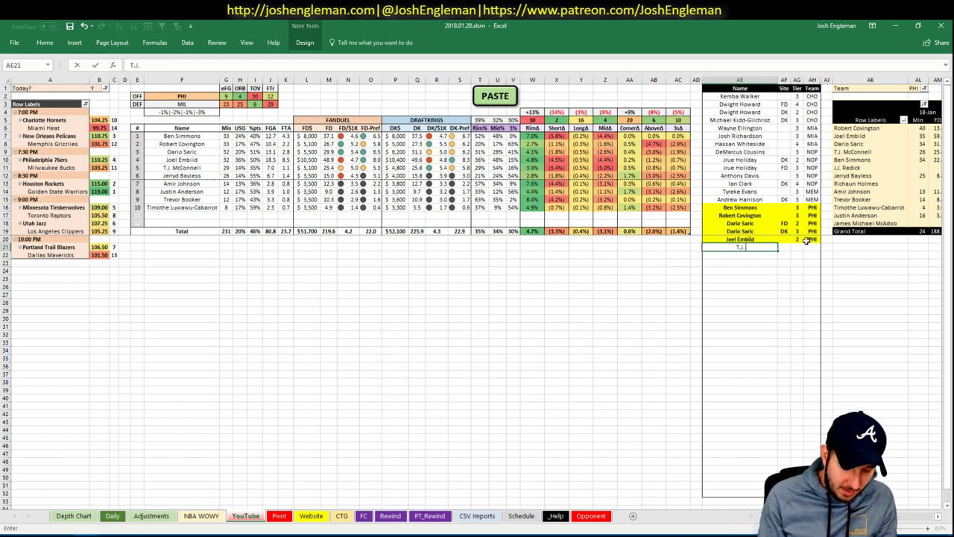
text( McConnell)
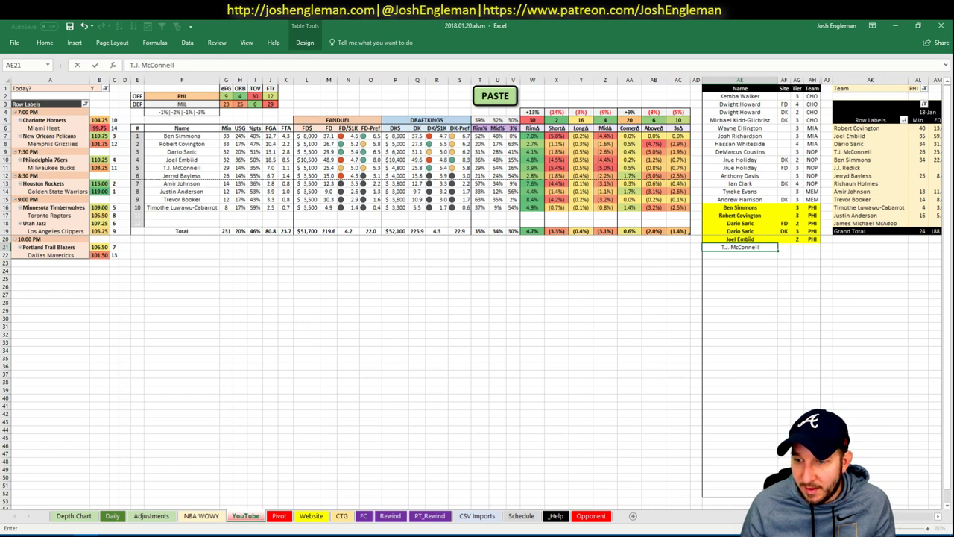
key(Tab)
scroll(477, 298, right, 3)
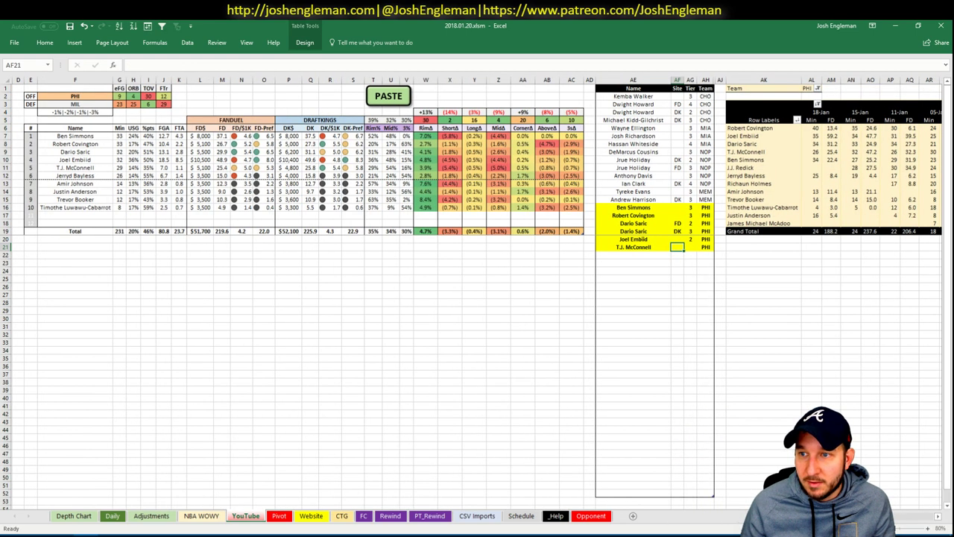
scroll(750, 246, right, 4)
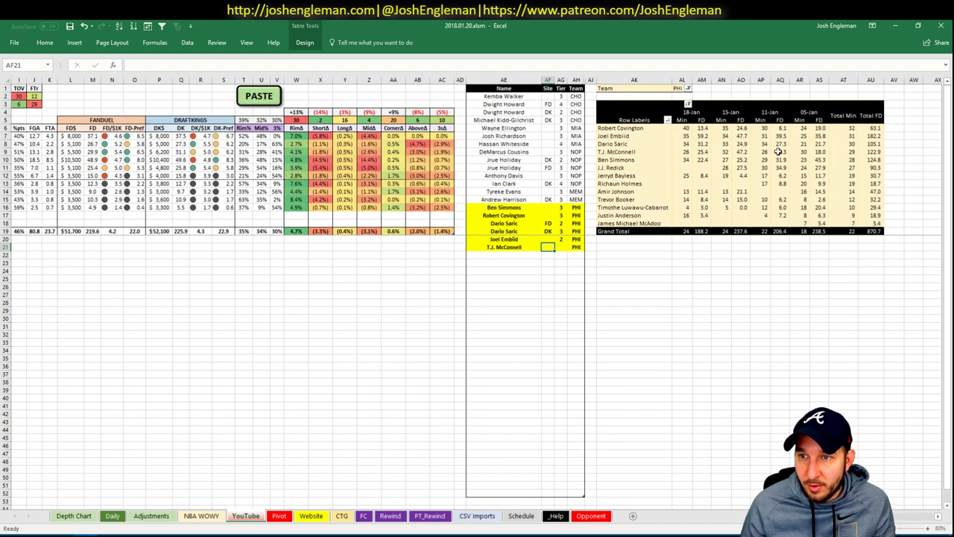
scroll(782, 350, left, 7)
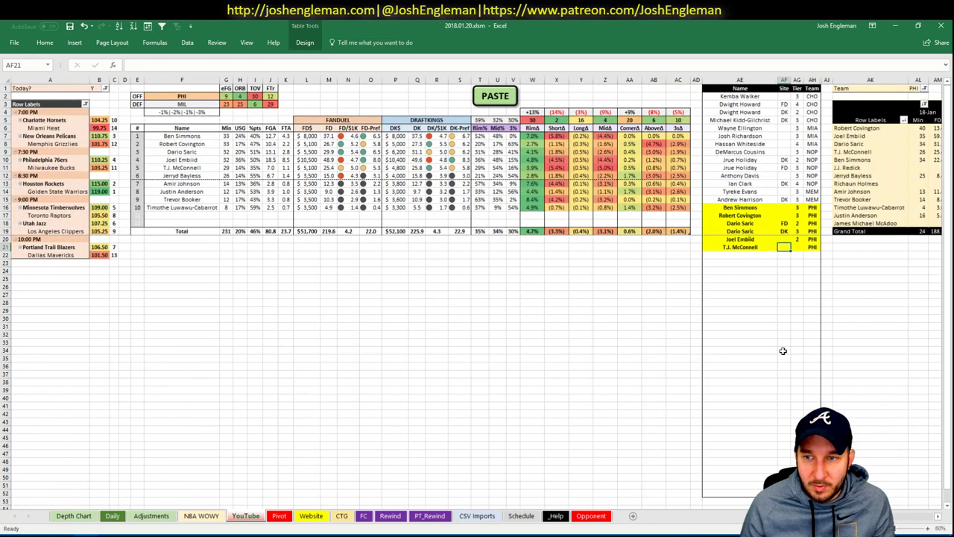
key(Tab)
text(3)
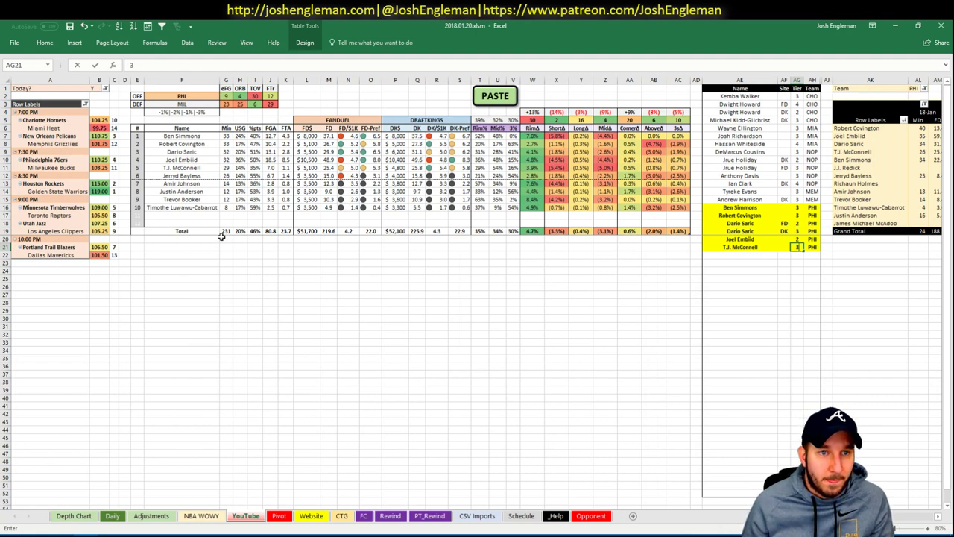
key(Return)
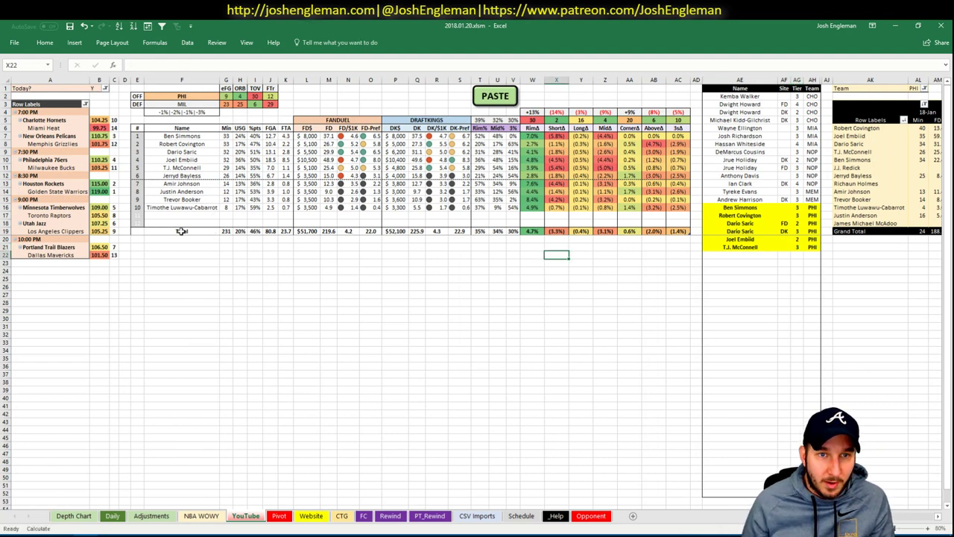
Set the OFF team of the YouTube sheet's projection table to MIL
click(183, 95)
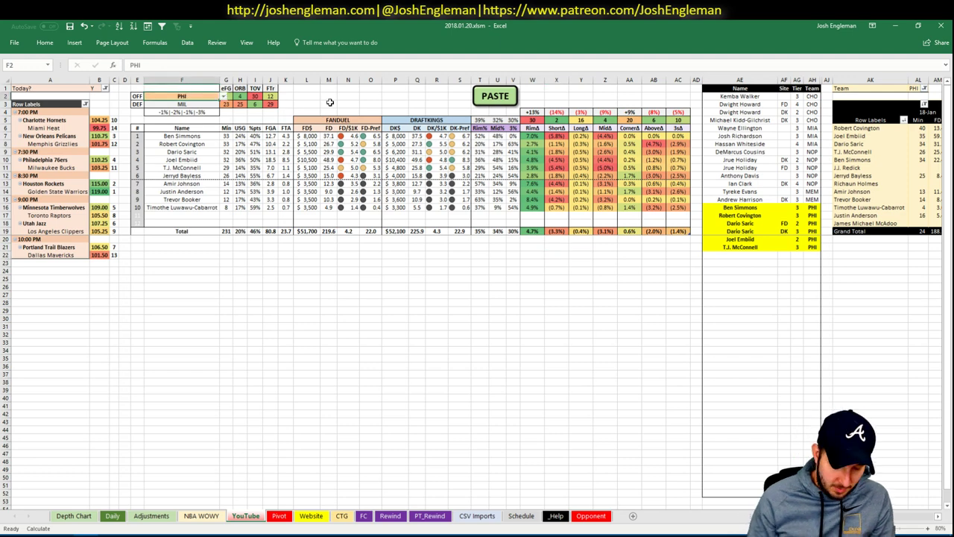
text(MIL)
key(Return)
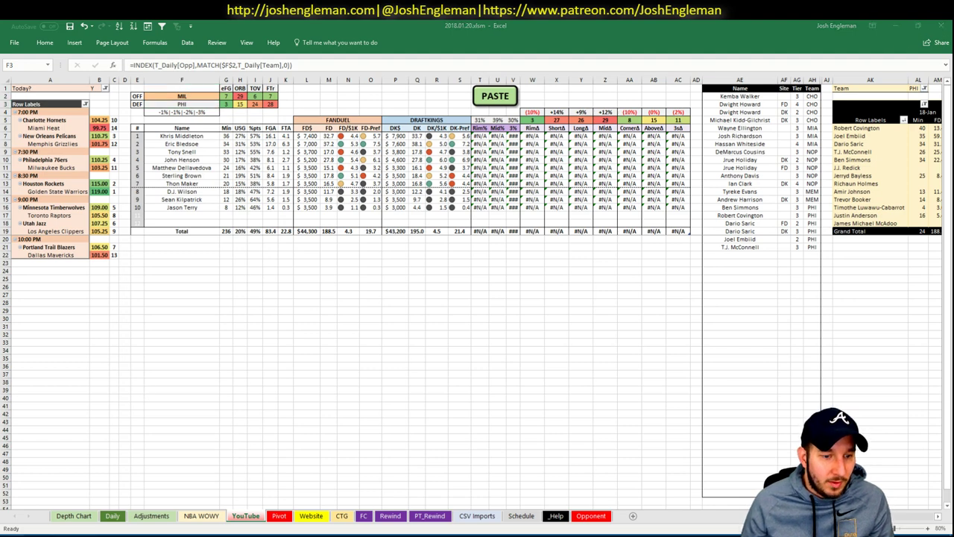
Switch to the browser and open the Milwaukee Bucks team stats page on Cleaning the Glass
key(super)
key(alt+Tab)
click(209, 99)
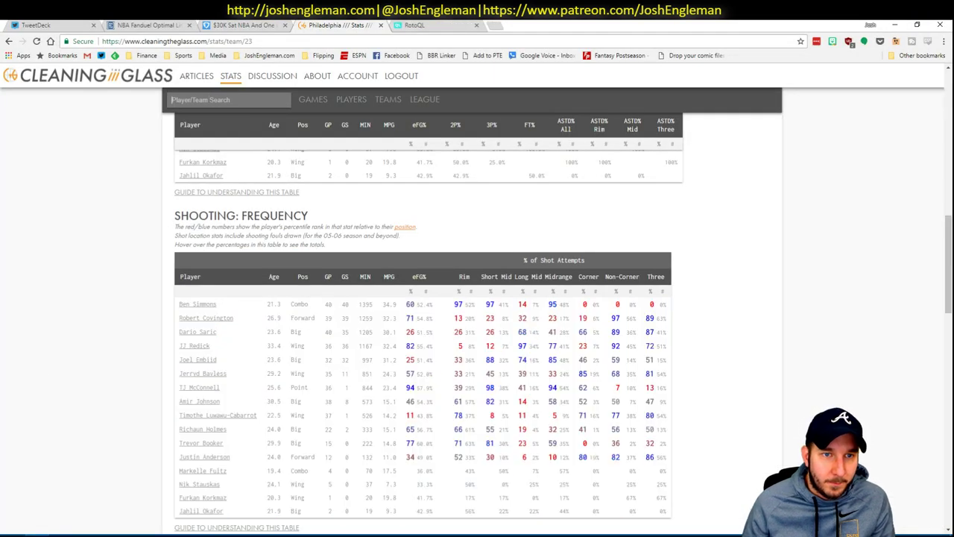
text(bucks)
click(202, 118)
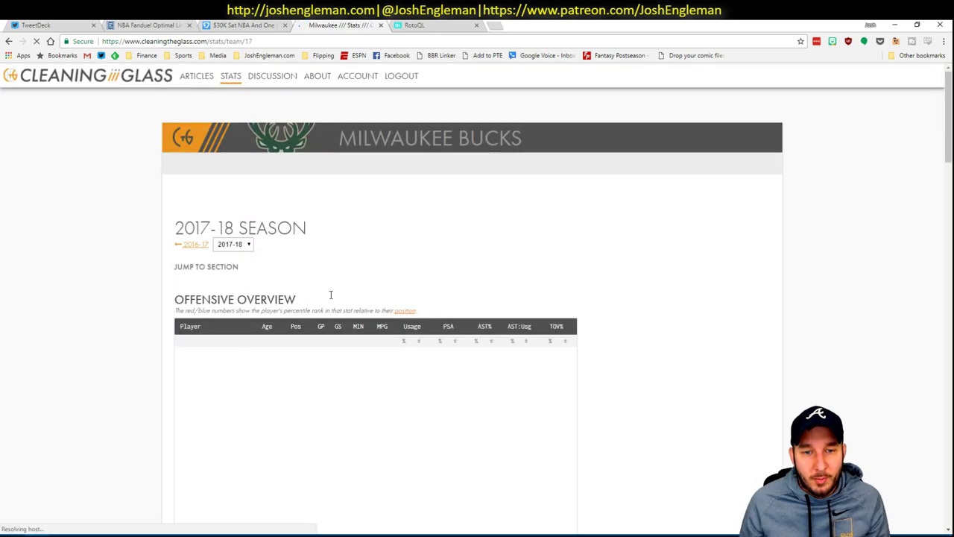
Copy all Bucks player rows of the Shooting: Frequency table and paste them into Excel with the YouTube sheet's paste macro
click(320, 278)
scroll(428, 328, down, 2)
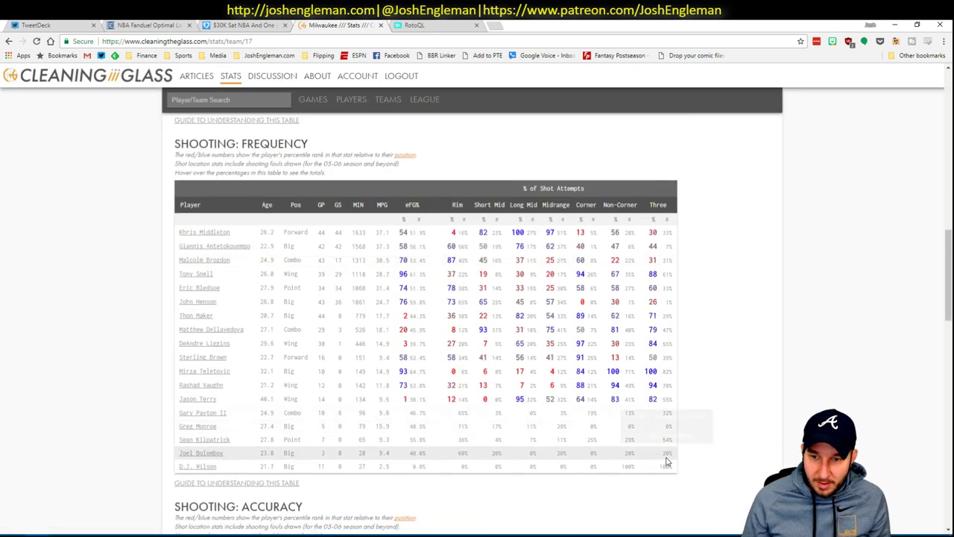
drag(673, 466, 179, 233)
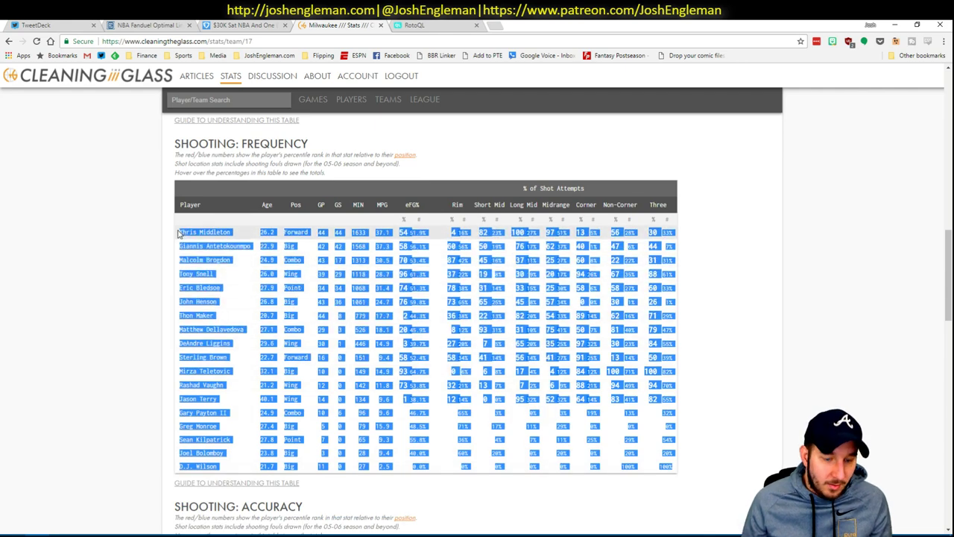
key(alt+Tab)
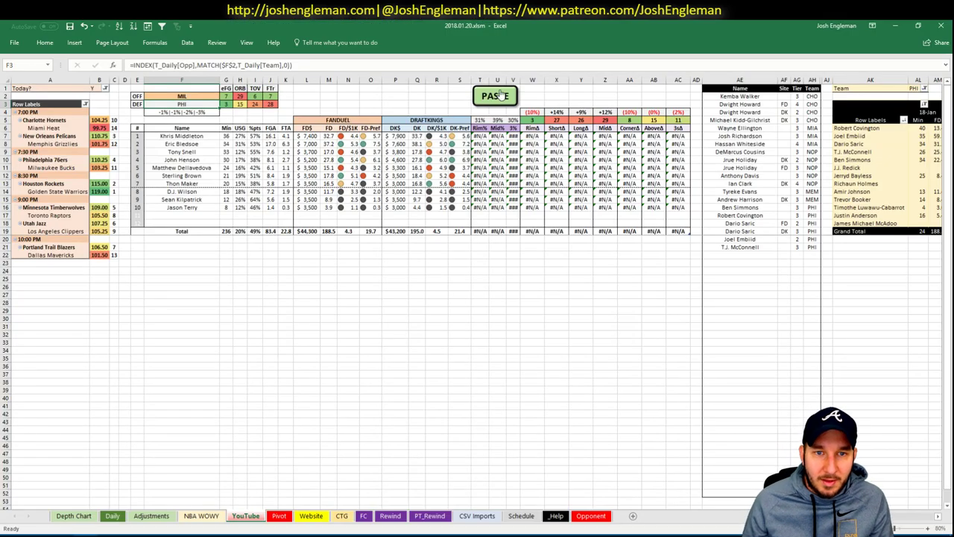
click(500, 90)
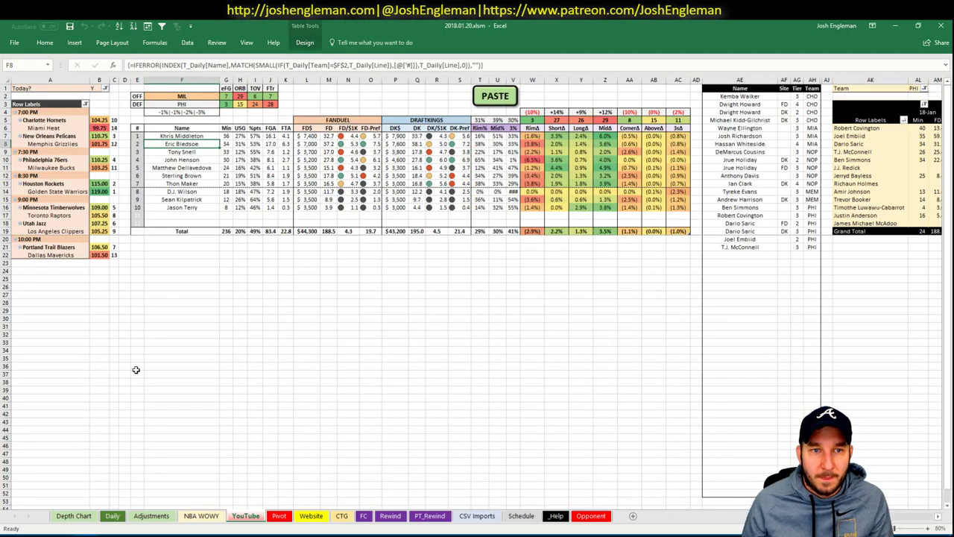
Switch back to the browser and open nbawowy.com in a new tab
key(alt+Tab)
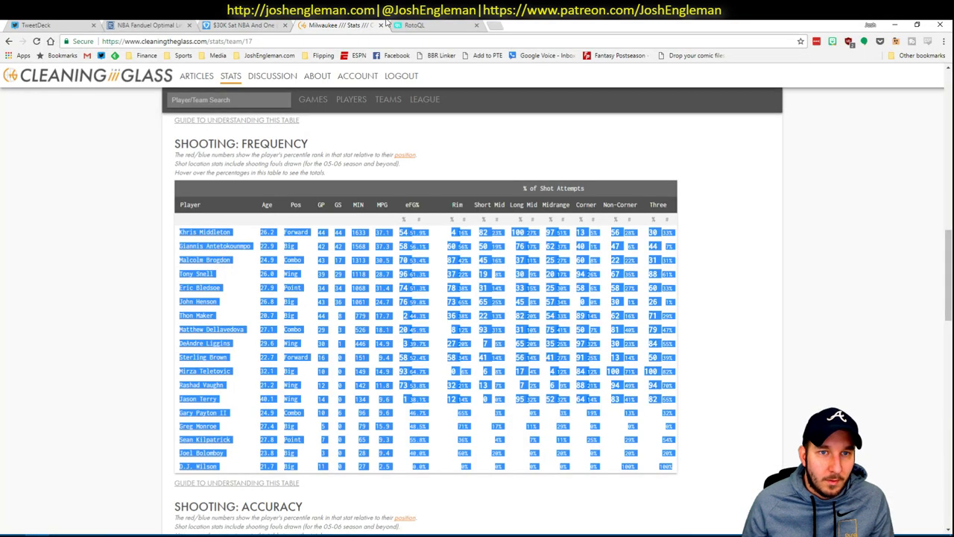
click(404, 24)
click(495, 25)
text(nbaw)
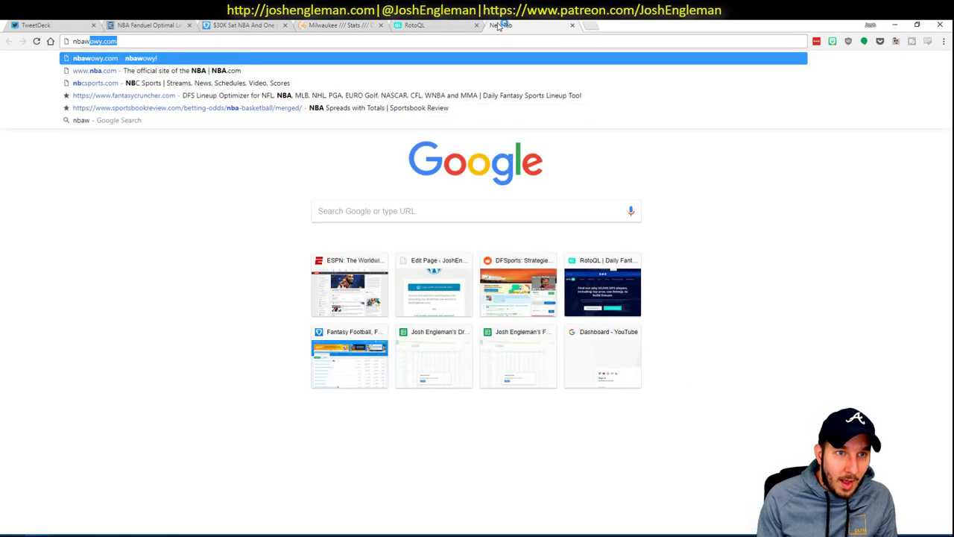
key(Return)
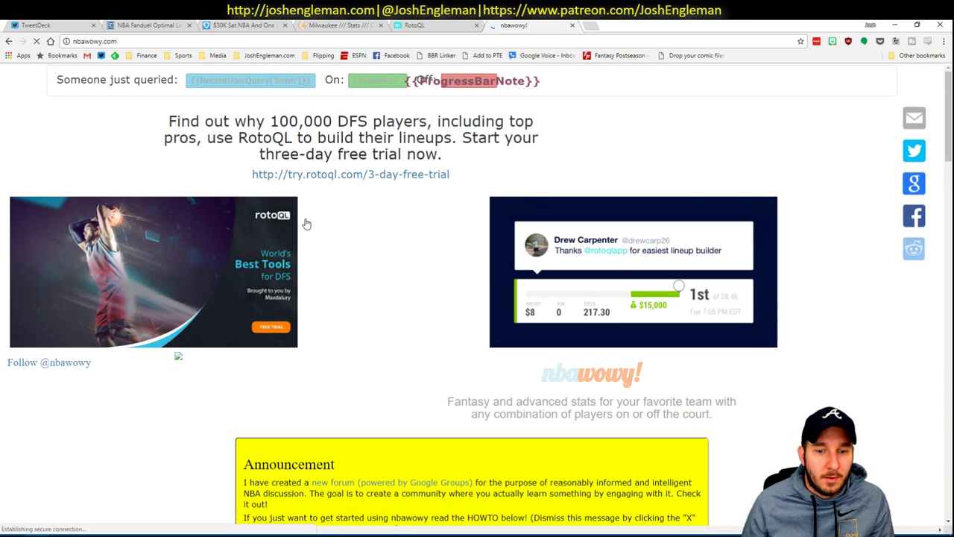
Run an nbawowy query for the Bucks with Giannis Antetokounmpo on the court
scroll(305, 221, down, 4)
click(85, 224)
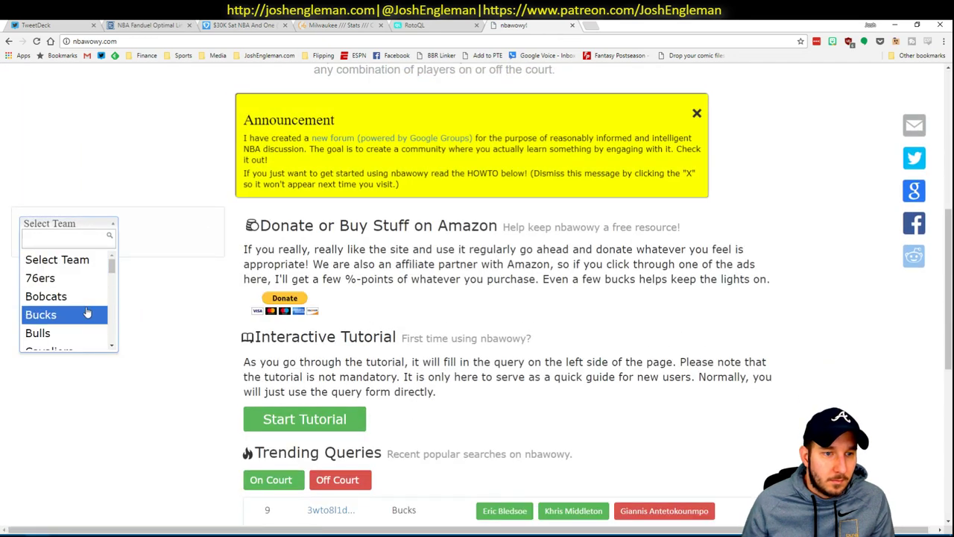
click(85, 314)
scroll(158, 235, down, 2)
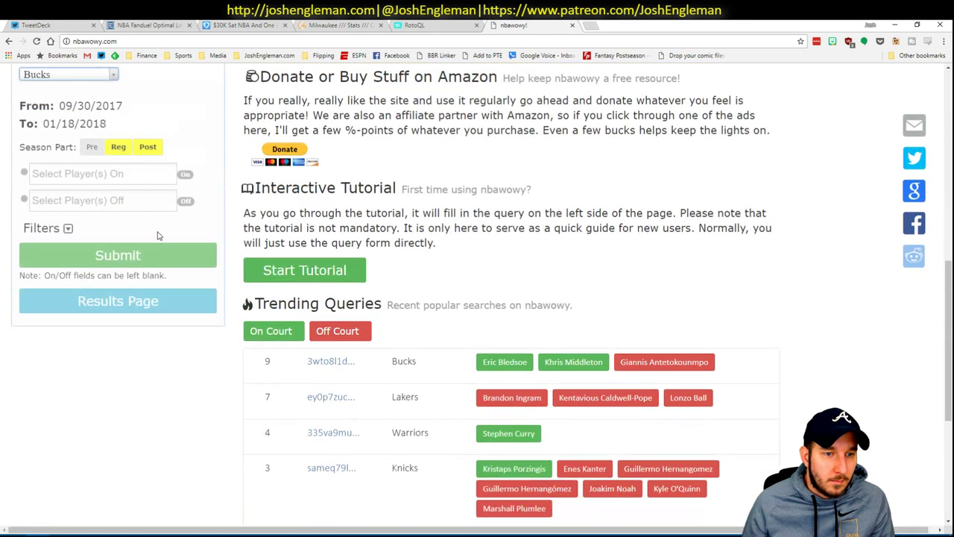
click(134, 174)
text(gianni)
key(Return)
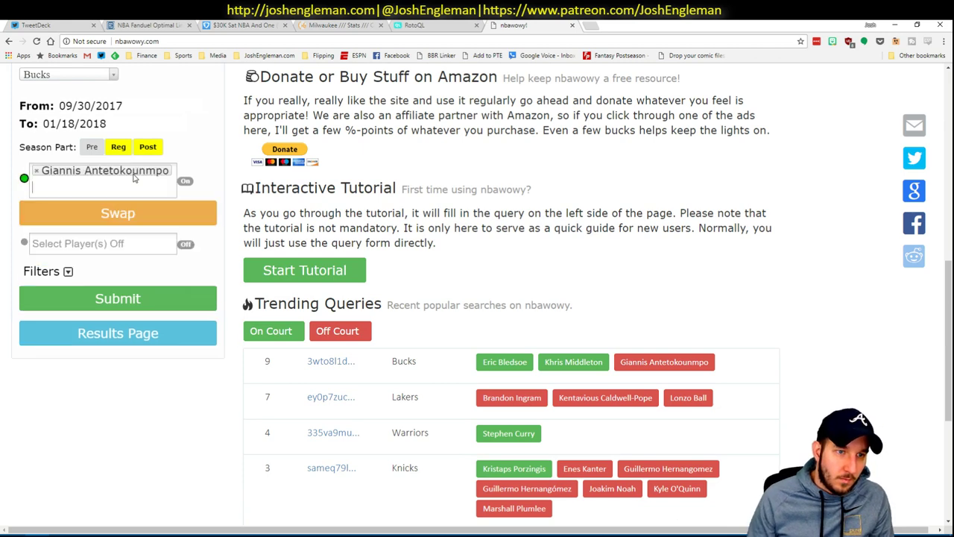
click(148, 295)
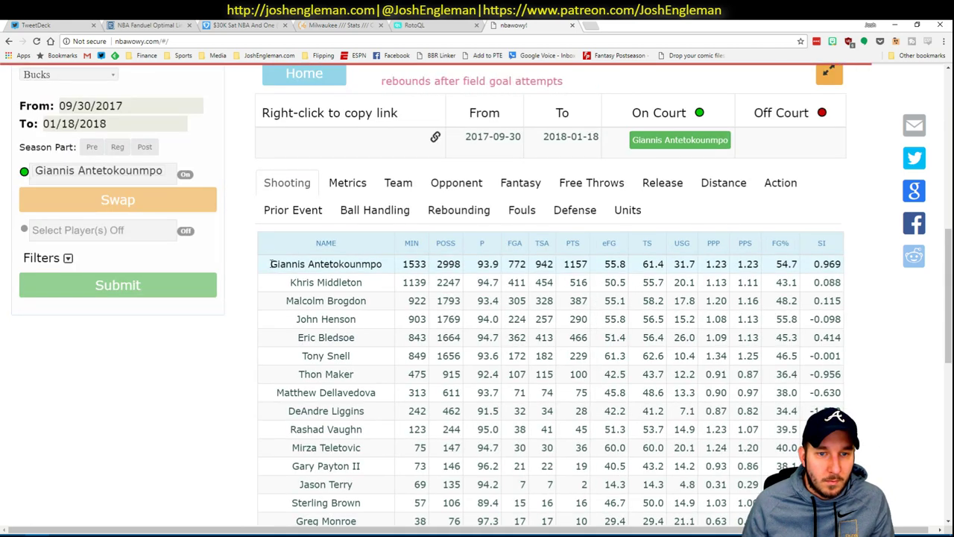
Copy the query's Fantasy table of player rows and paste it into the WITH table on Excel's NBA WOWY sheet
click(521, 187)
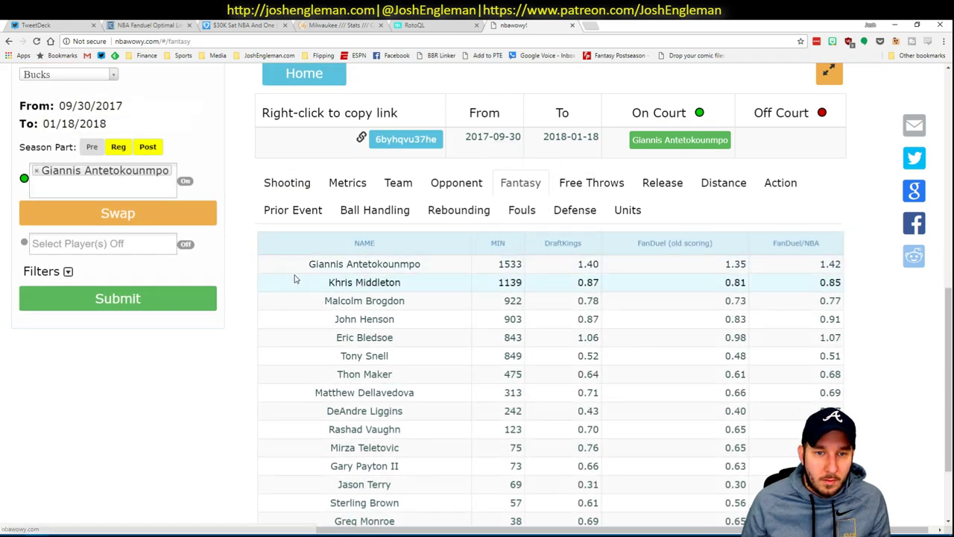
drag(309, 263, 768, 463)
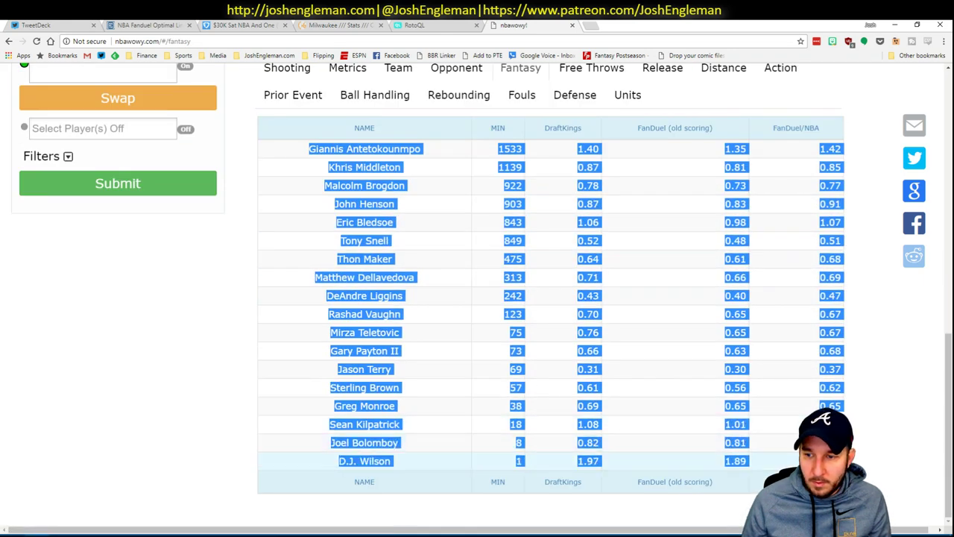
key(alt+Tab)
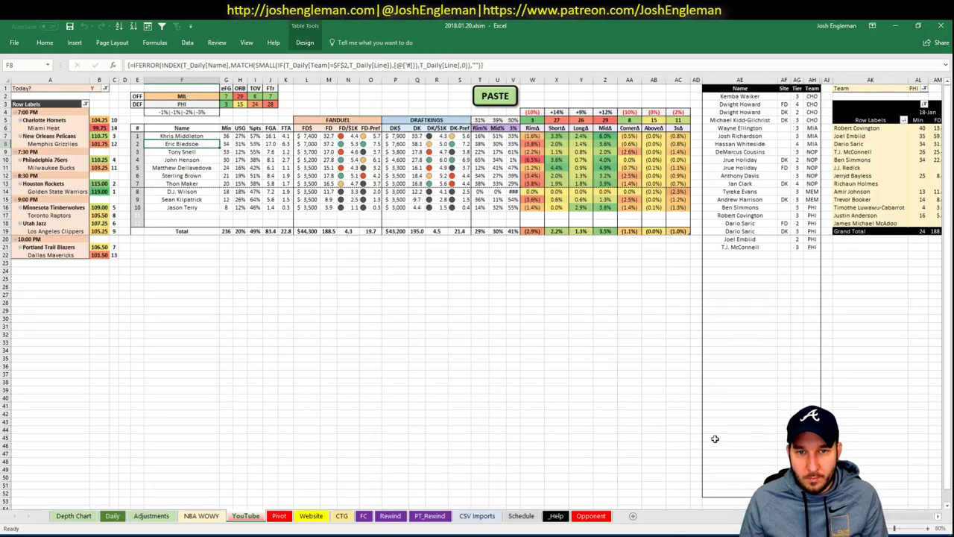
click(279, 516)
click(311, 516)
click(202, 516)
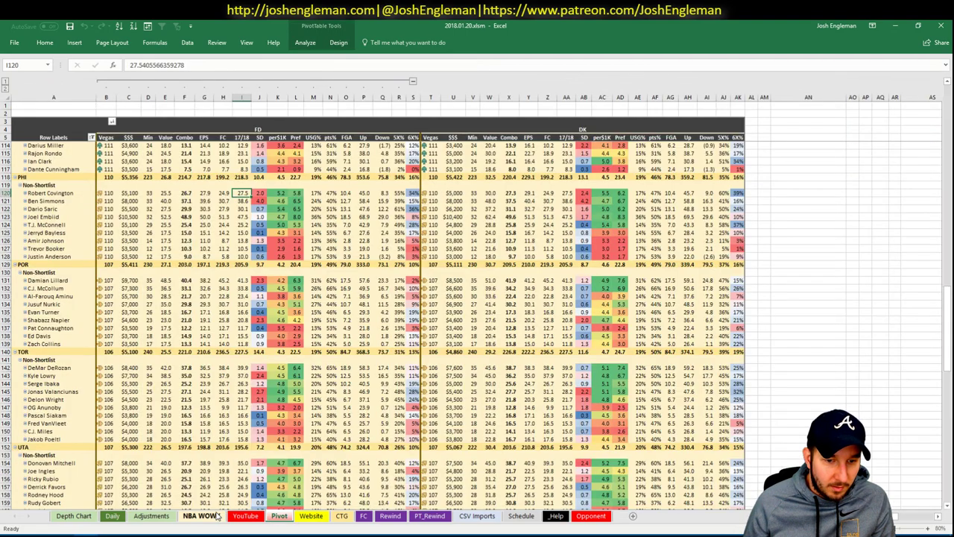
click(95, 108)
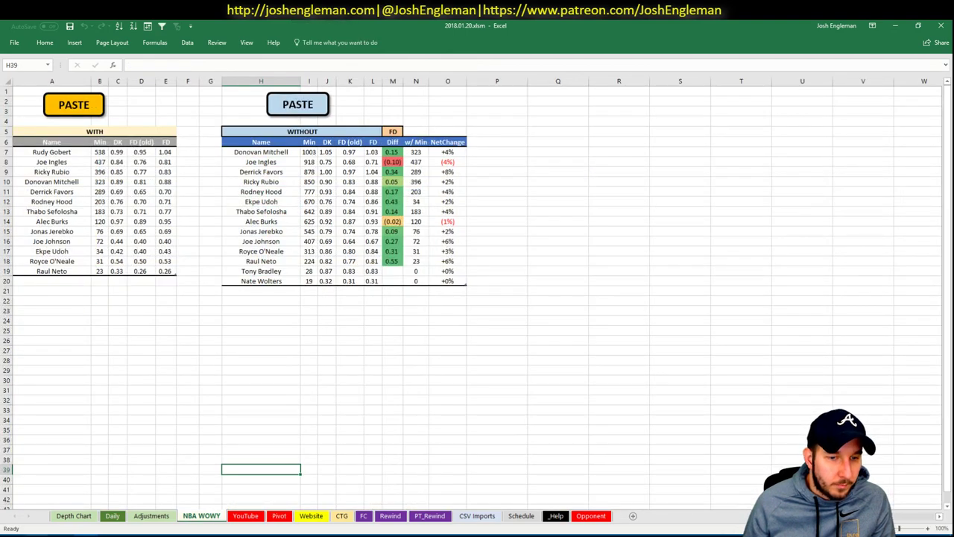
Switch back to nbawowy and run the Bucks query with Giannis Antetokounmpo and Malcolm Brogdon off the court
click(55, 496)
click(153, 110)
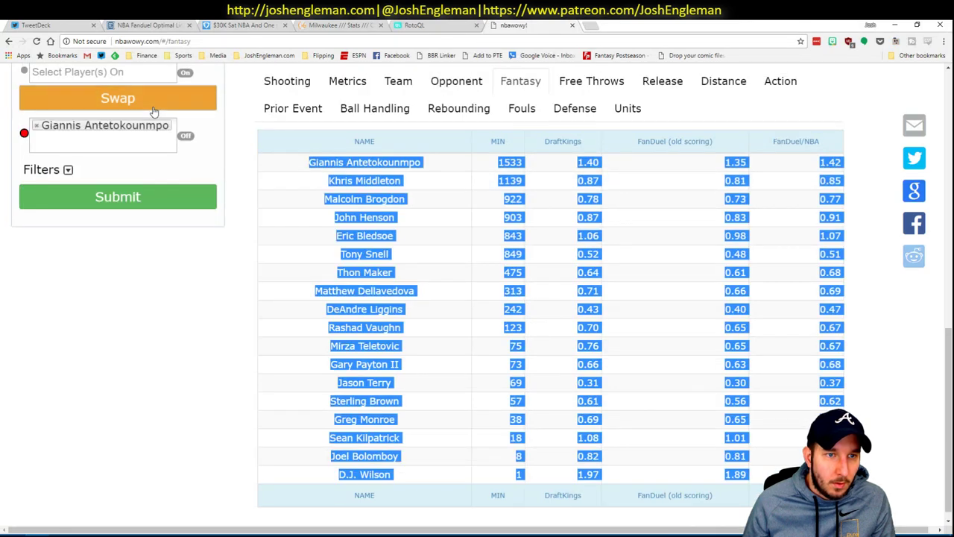
click(144, 142)
text(brogdno)
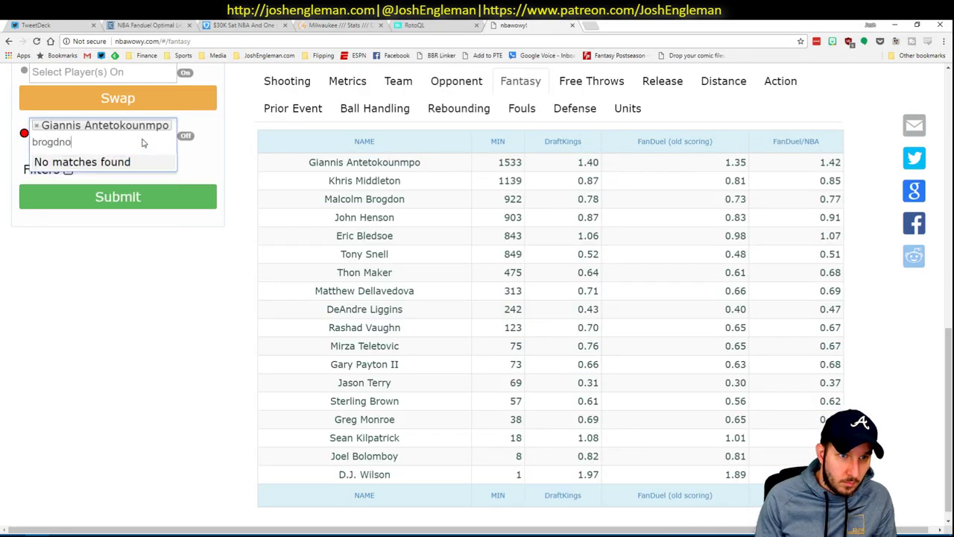
key(BackSpace)
key(BackSpace)
key(Return)
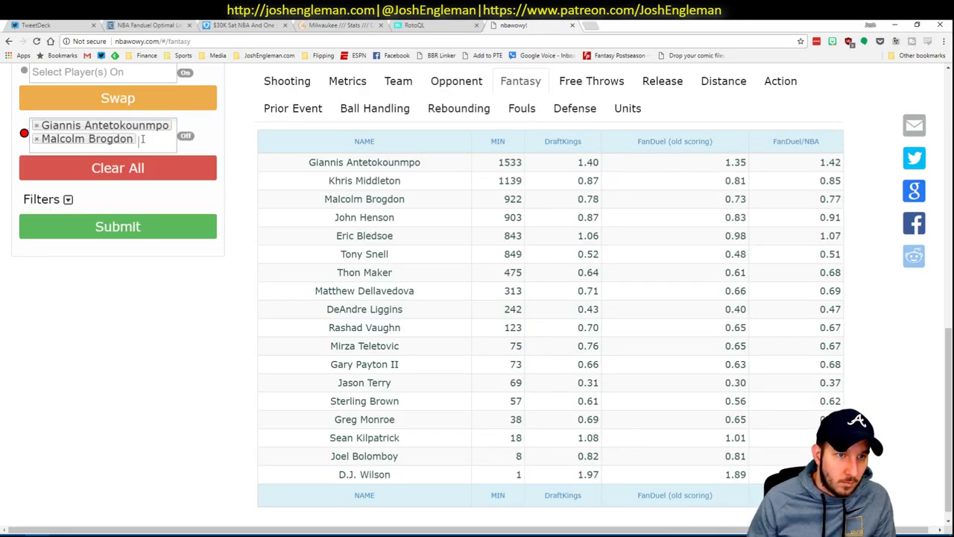
click(149, 223)
Copy all player rows of the query's Fantasy table and paste them into the WITHOUT table on Excel's NBA WOWY sheet
scroll(326, 214, down, 3)
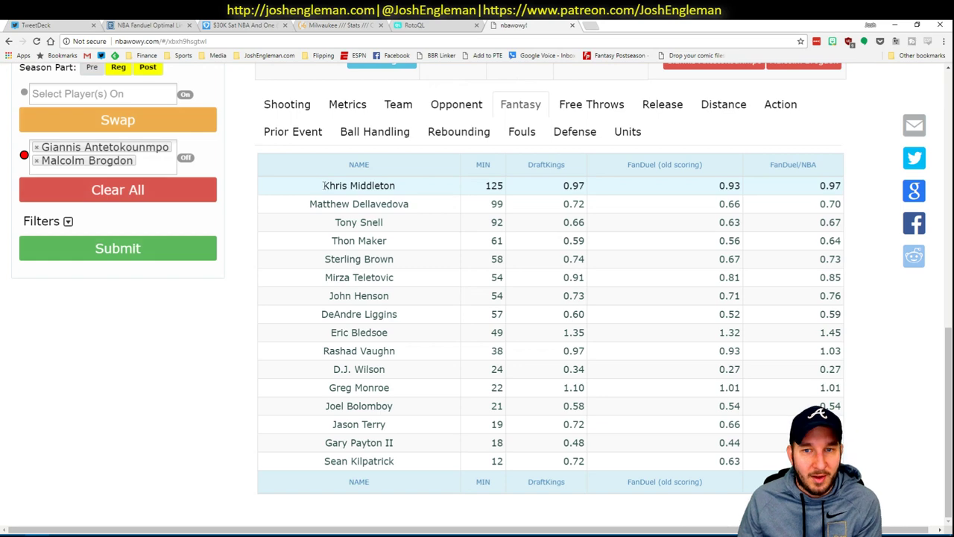
drag(324, 185, 745, 462)
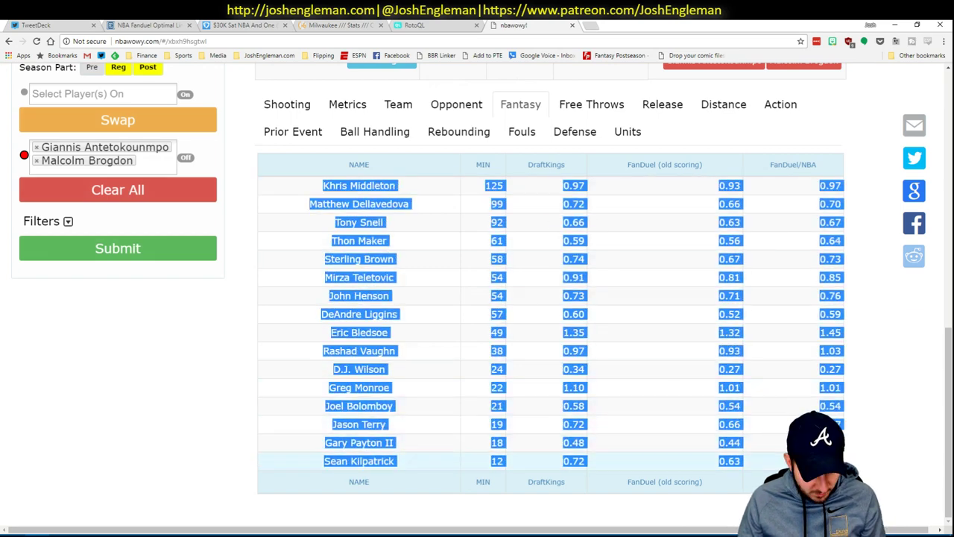
key(alt+Tab)
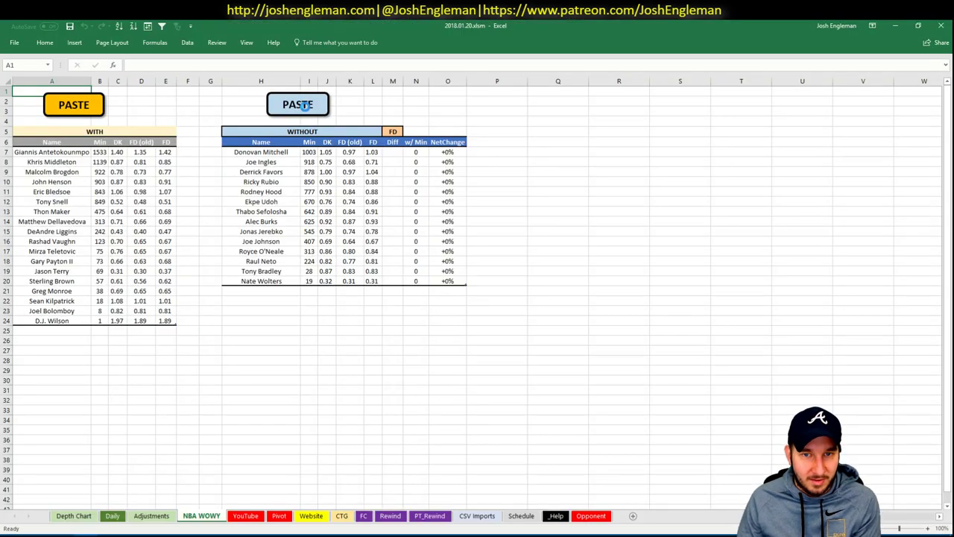
click(304, 105)
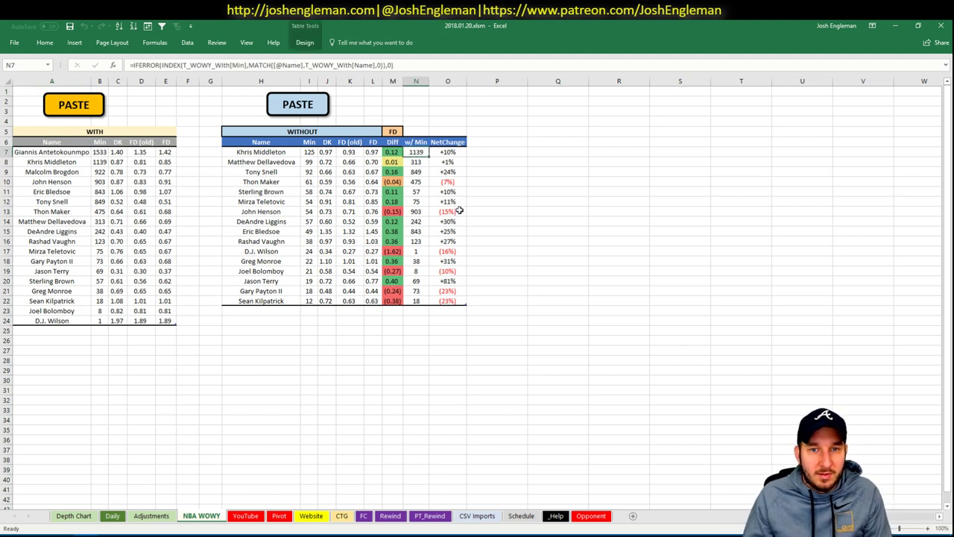
Examine the Milwaukee players' FanDuel and DraftKings projections on the Pivot sheet and return to the YouTube sheet
key(alt+Tab)
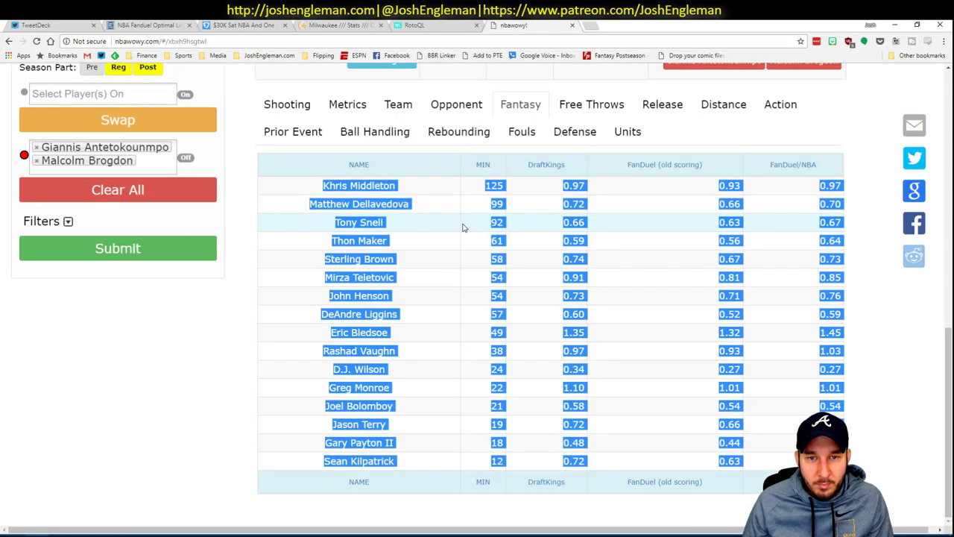
key(alt+Tab)
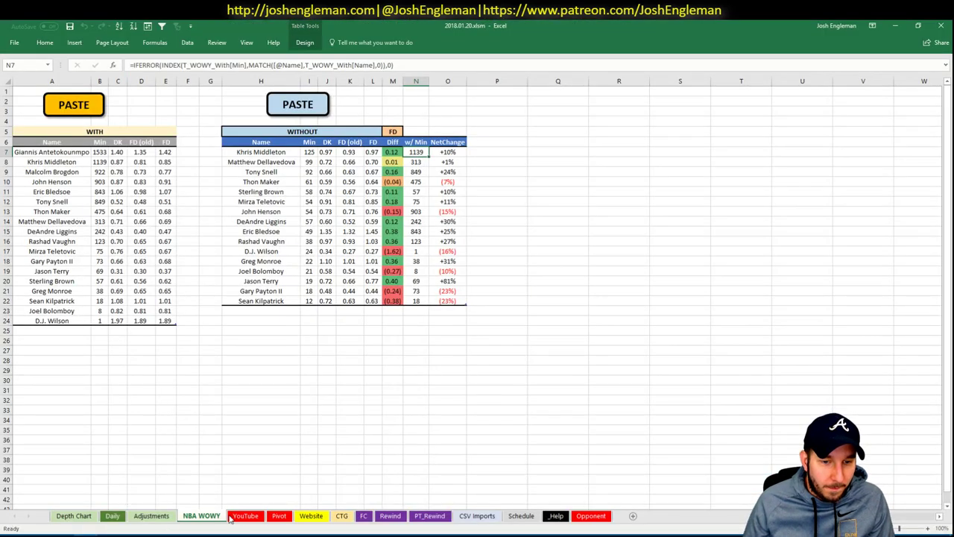
click(233, 518)
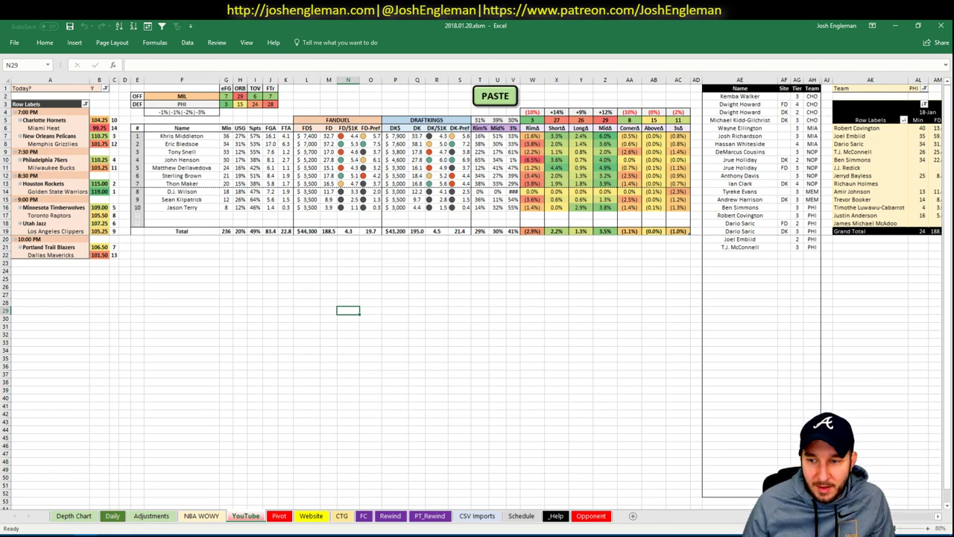
key(ctrl+Page_Up)
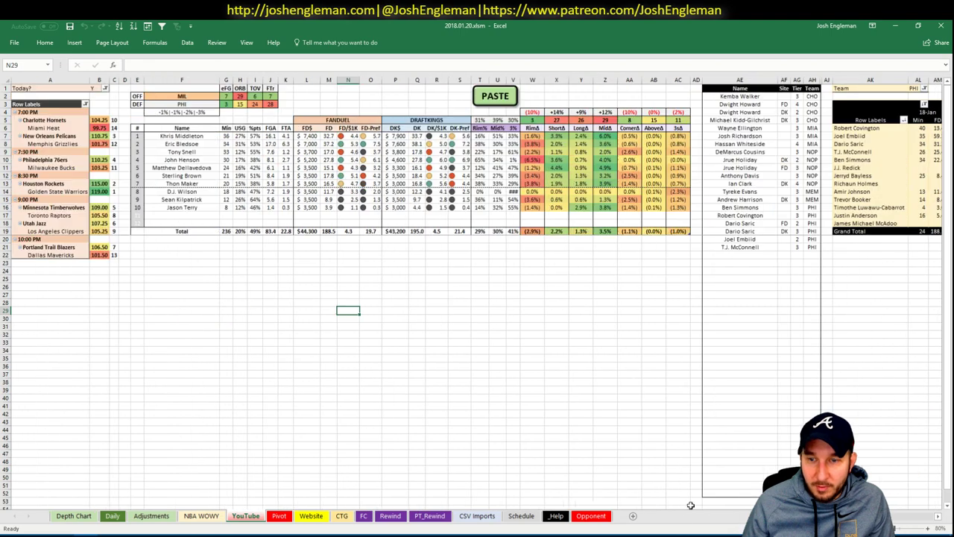
click(278, 516)
click(187, 351)
scroll(195, 355, up, 16)
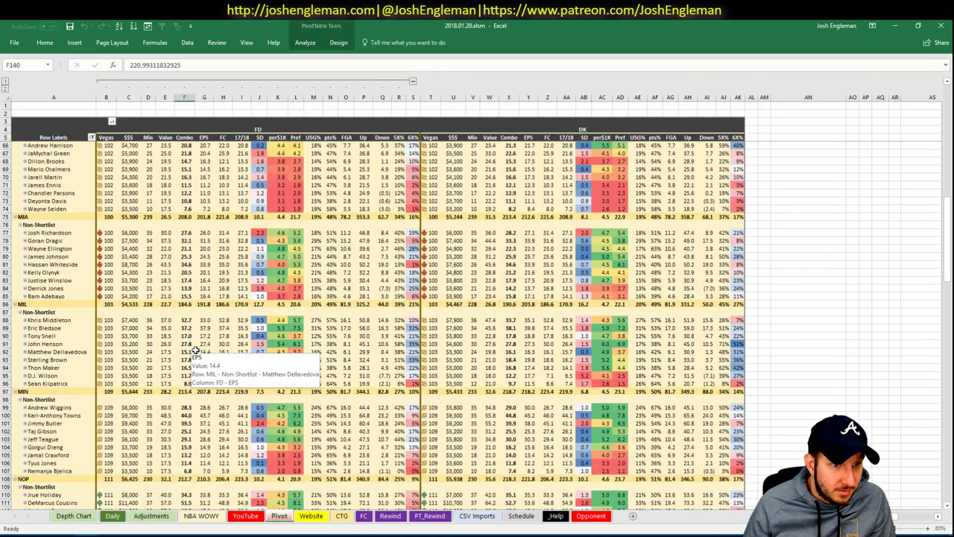
click(223, 320)
click(151, 515)
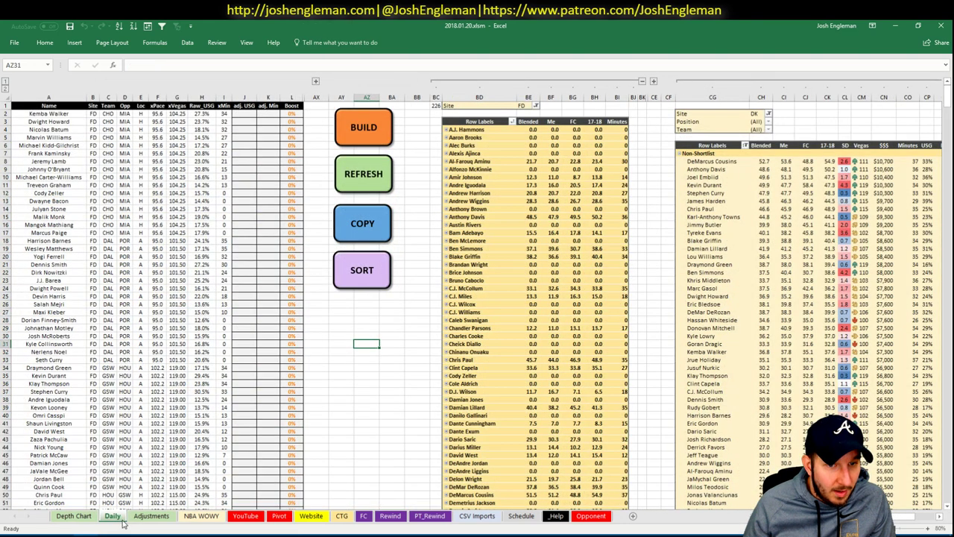
click(245, 515)
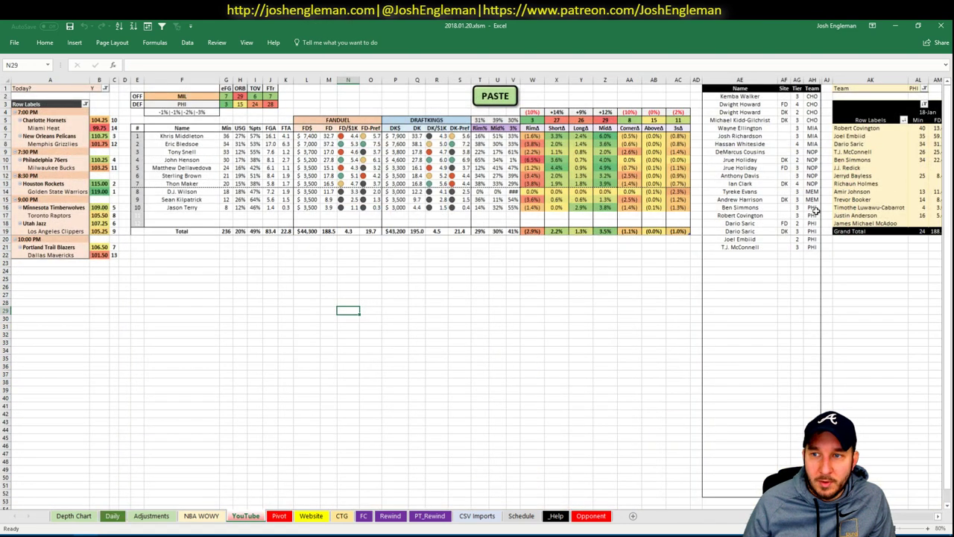
Add Khris Middleton to the picks list below the Philadelphia players as tier 3 with no site specified
click(745, 255)
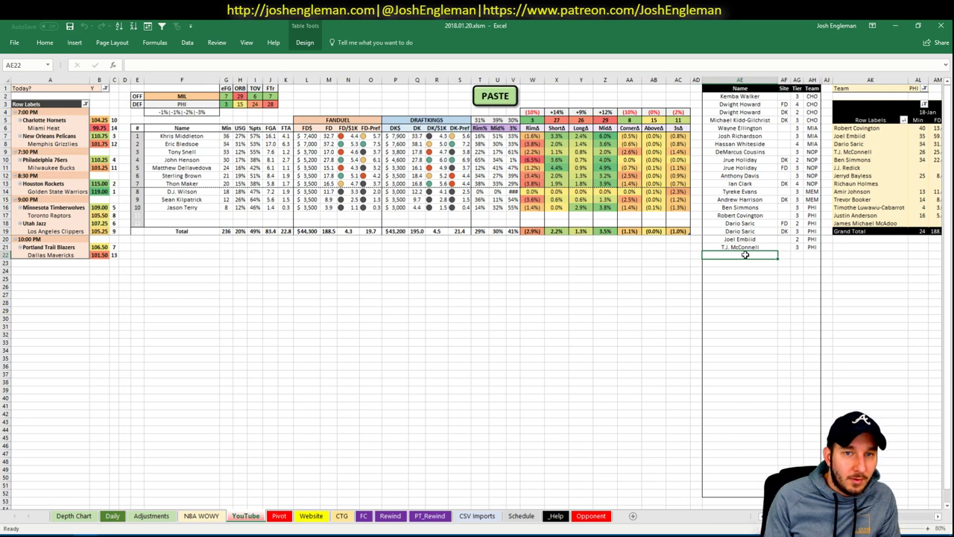
text(Khris)
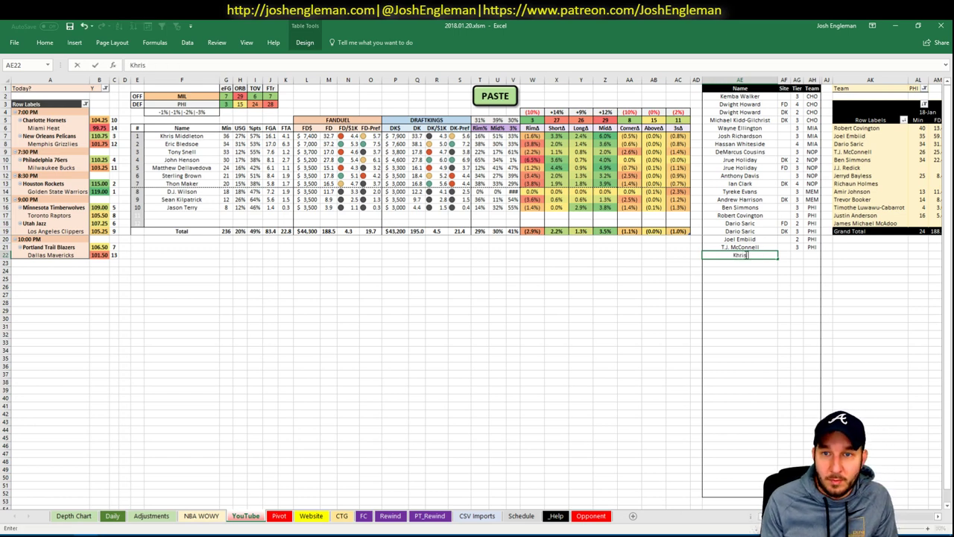
text( Mi)
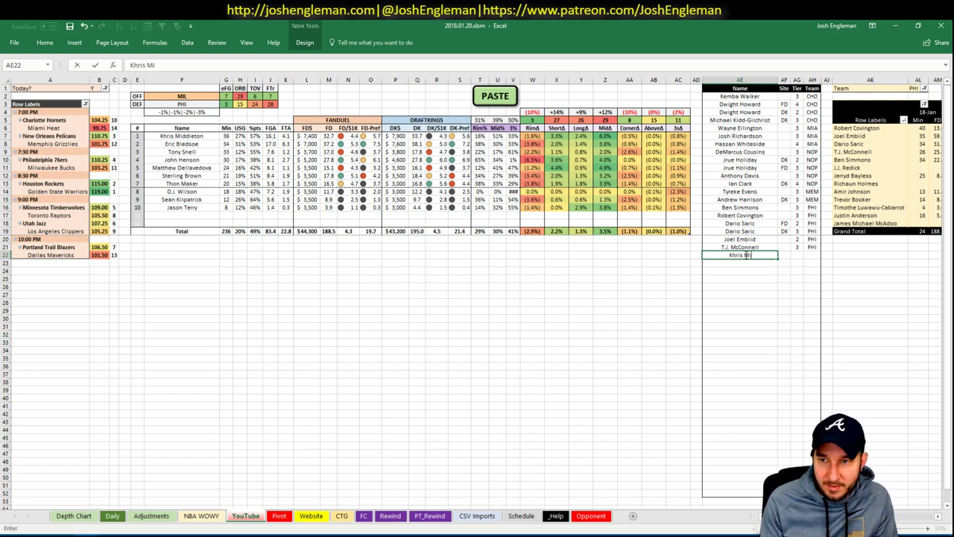
text(ddleton)
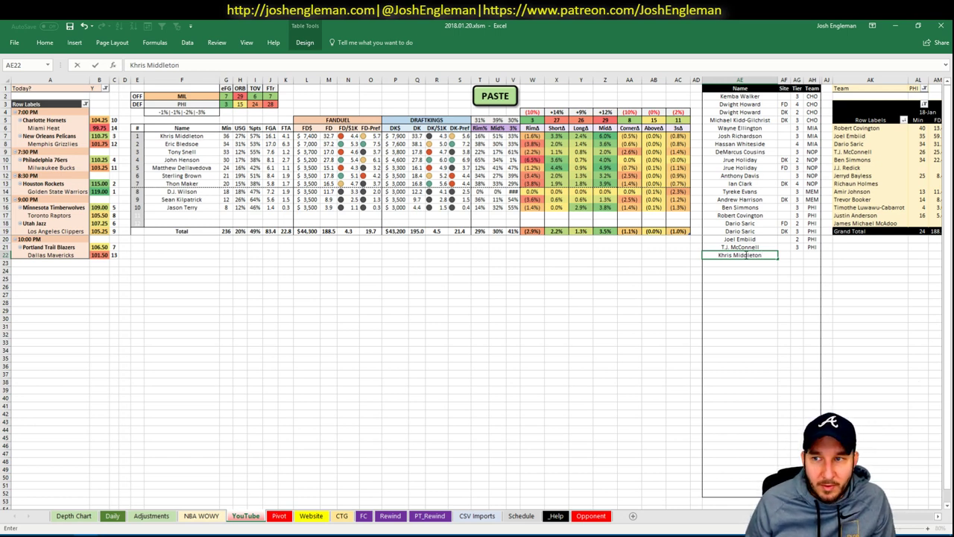
key(Return)
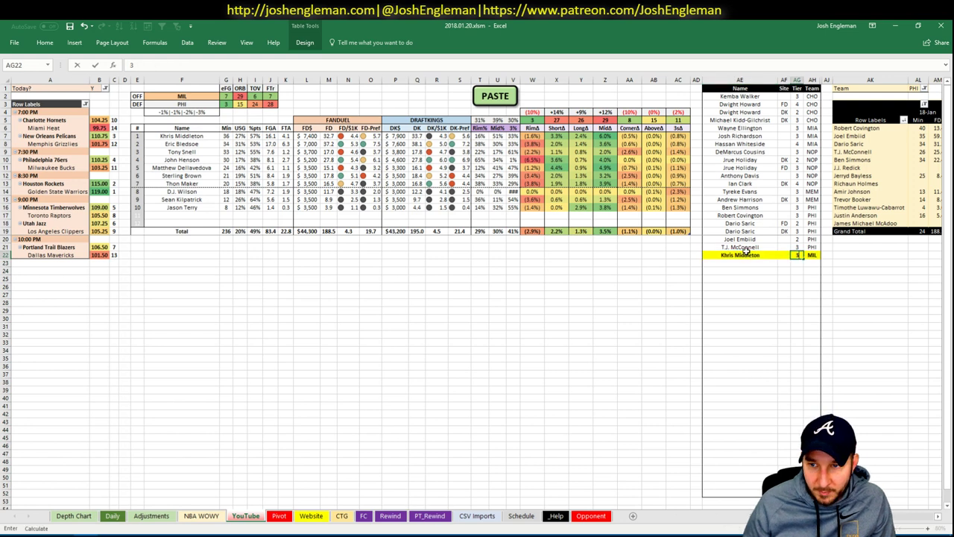
Filter the recent-games pivot table to team MIL and review the players' minutes and fantasy points by date
click(913, 88)
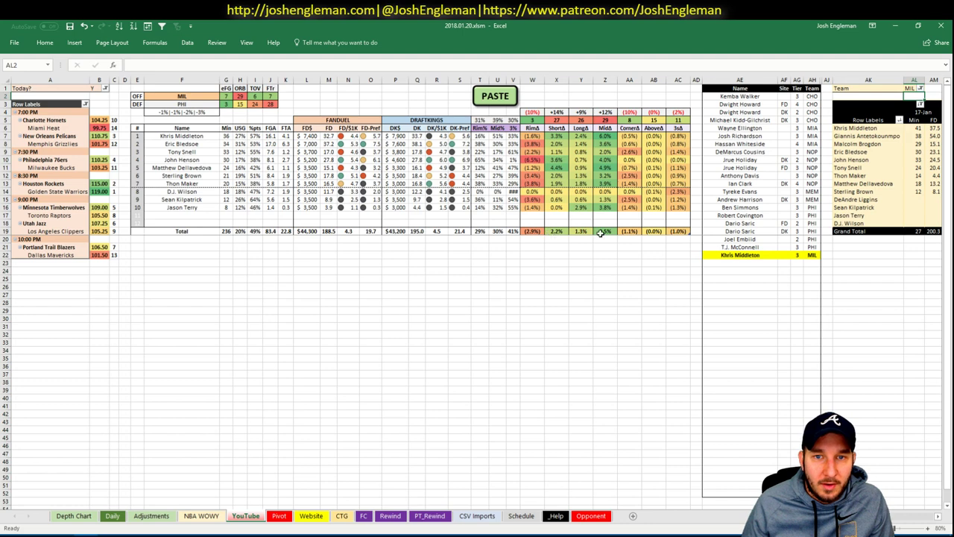
click(768, 261)
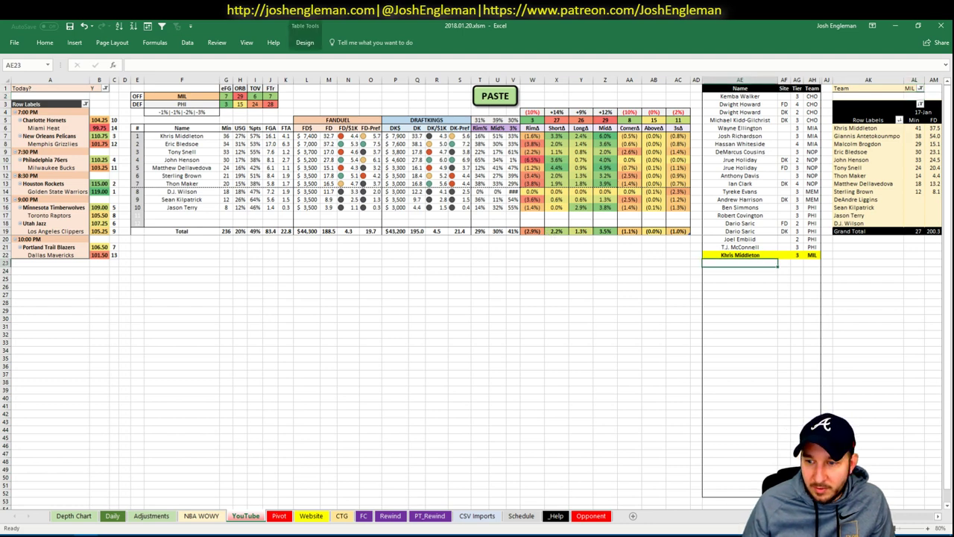
scroll(477, 291, right, 5)
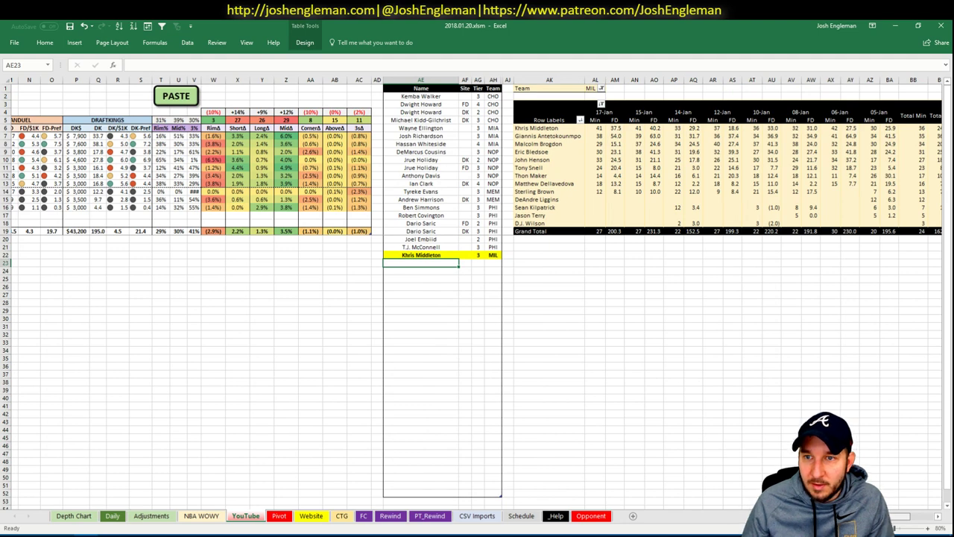
scroll(727, 499, left, 5)
Add Eric Bledsoe to the picks list for site FD as tier 1
text(Eric)
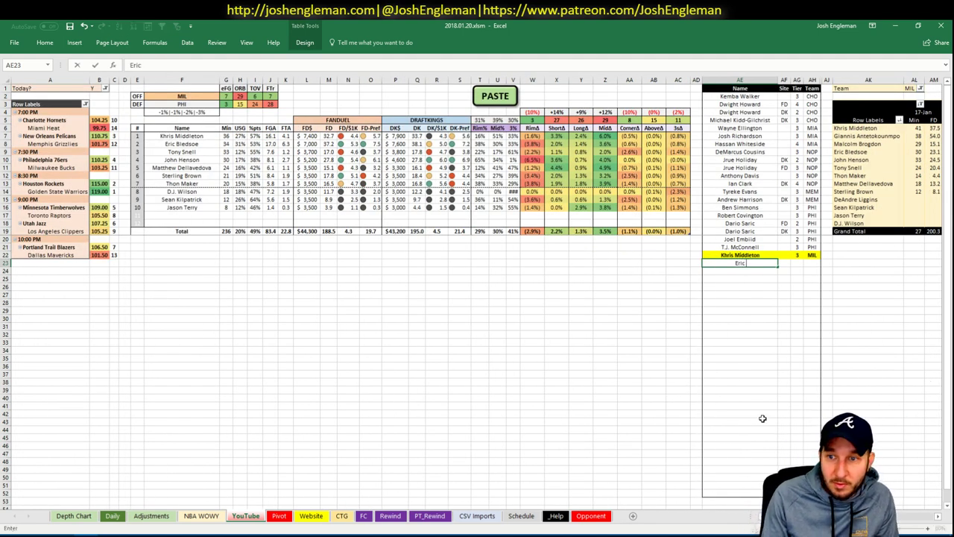
text( Bledsoe)
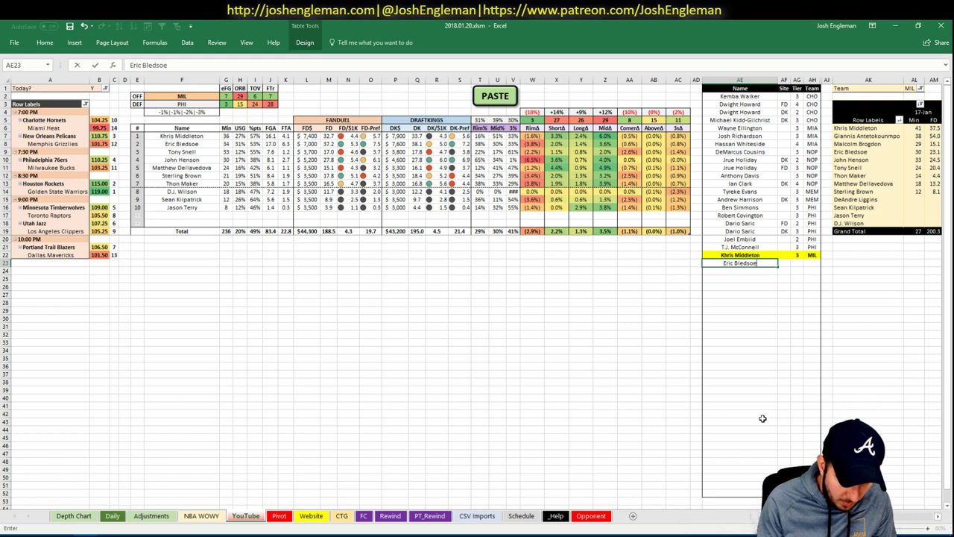
key(Tab)
text(FD)
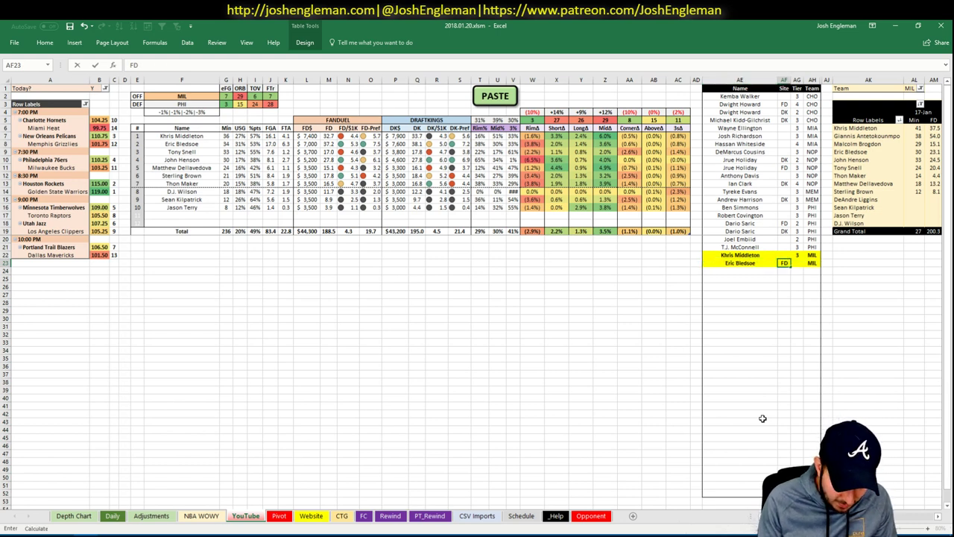
key(Tab)
text(1)
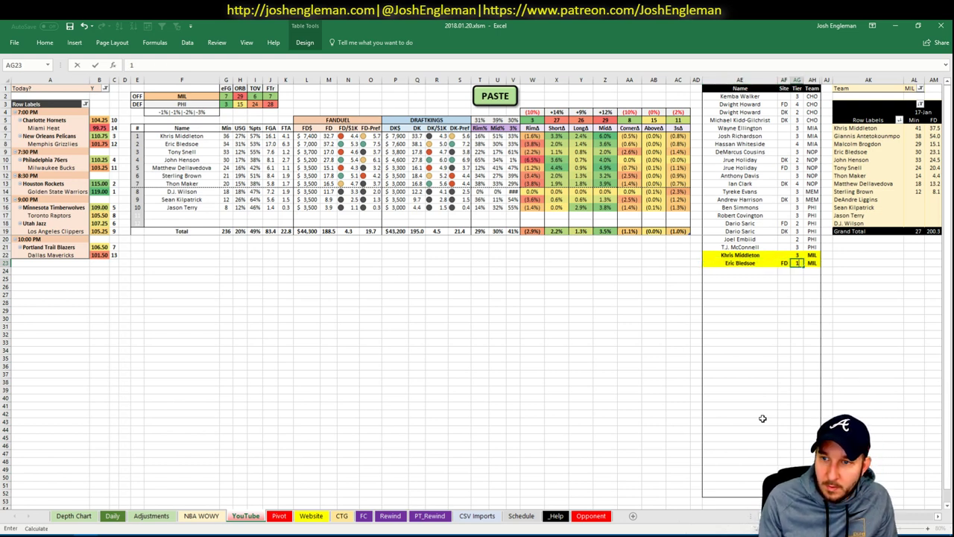
key(Return)
Add a second Eric Bledsoe row to the picks list for site DK as tier 2
text(Eric Bledsoe)
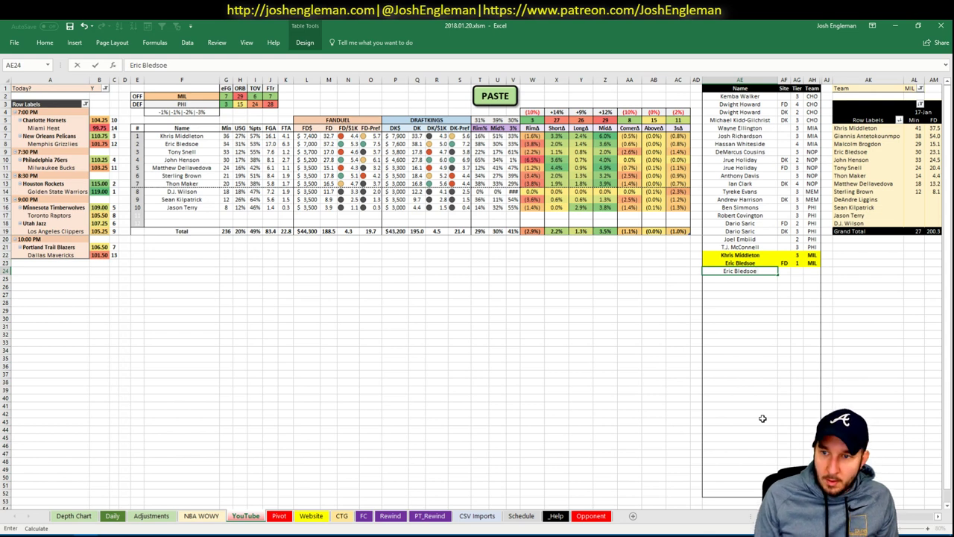
key(Tab)
text(DK)
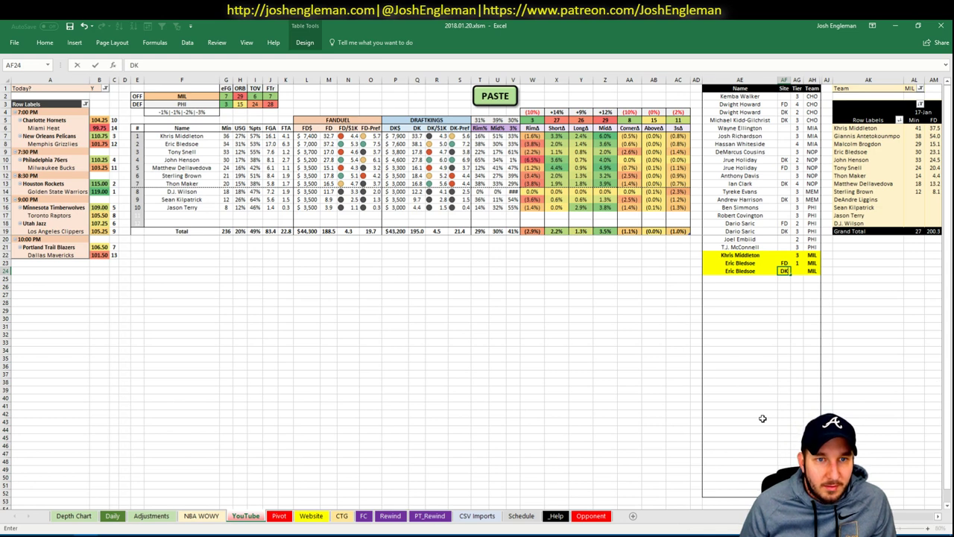
key(Tab)
text(2)
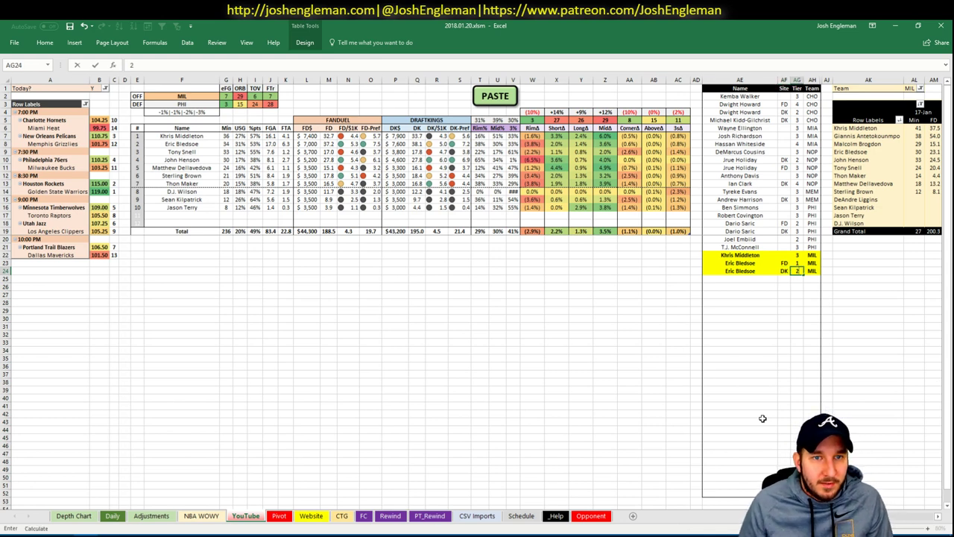
key(Return)
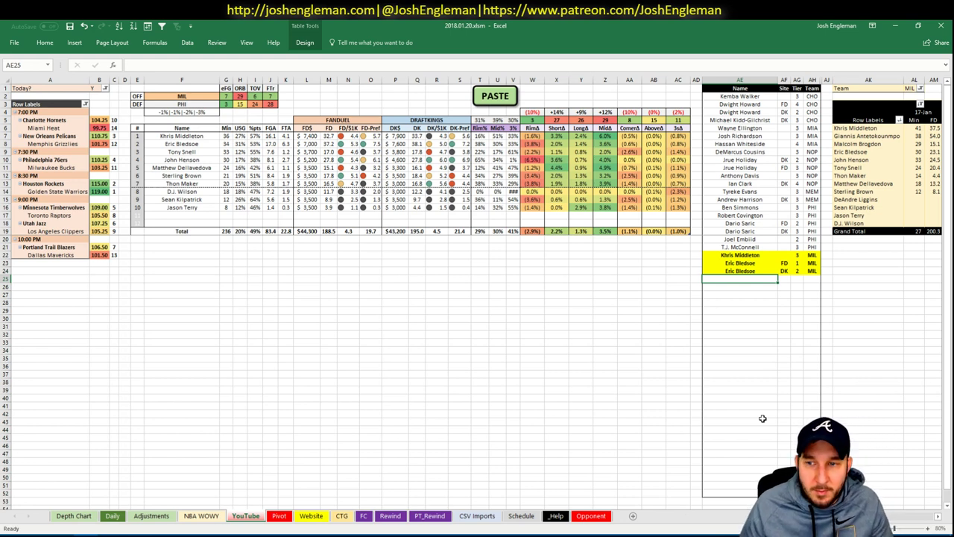
Add Tony Snell to the picks list as tier 3 with no site specified
text(Tony Snell)
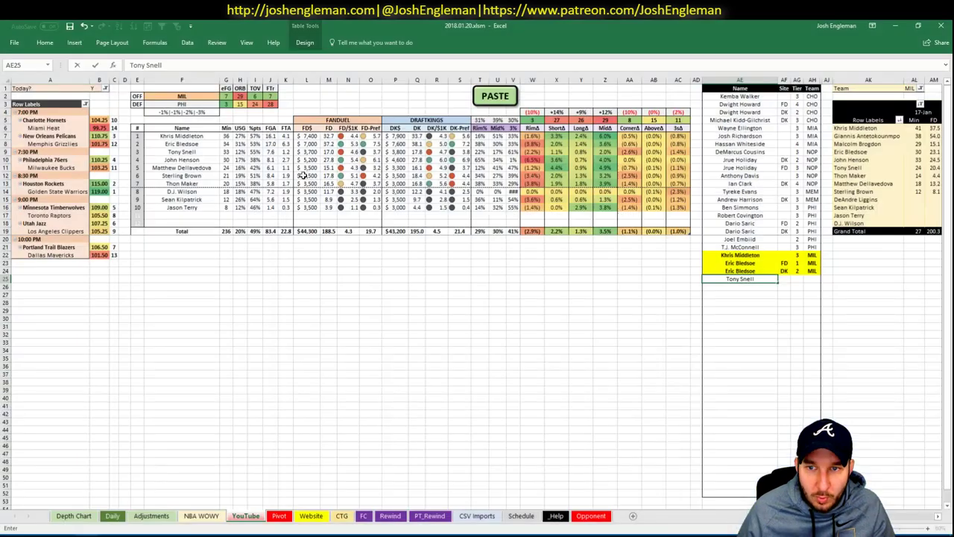
key(Tab)
key(Tab)
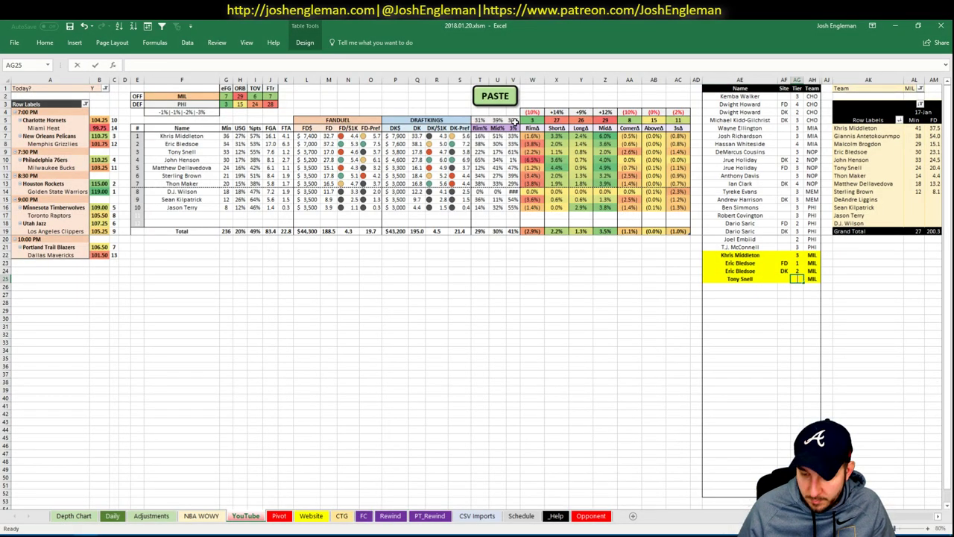
text(3)
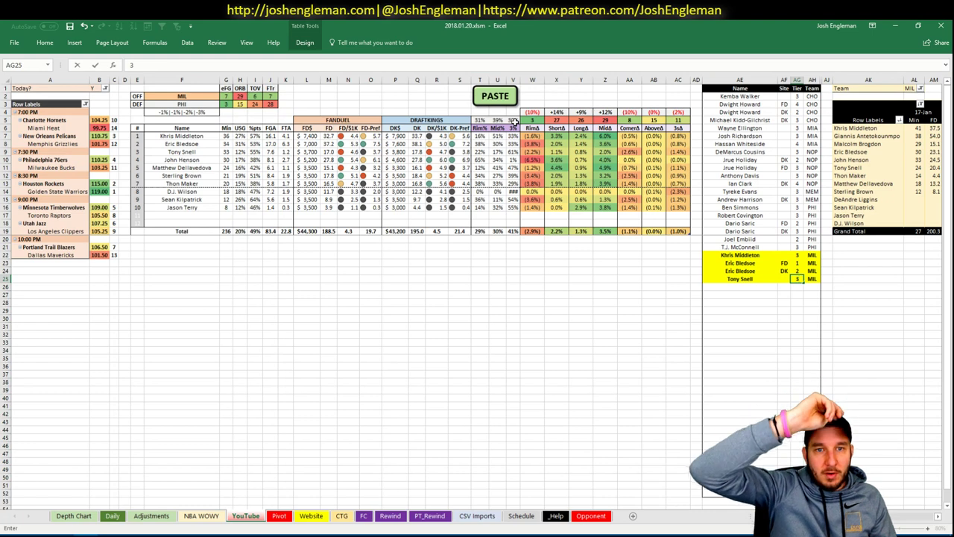
key(Return)
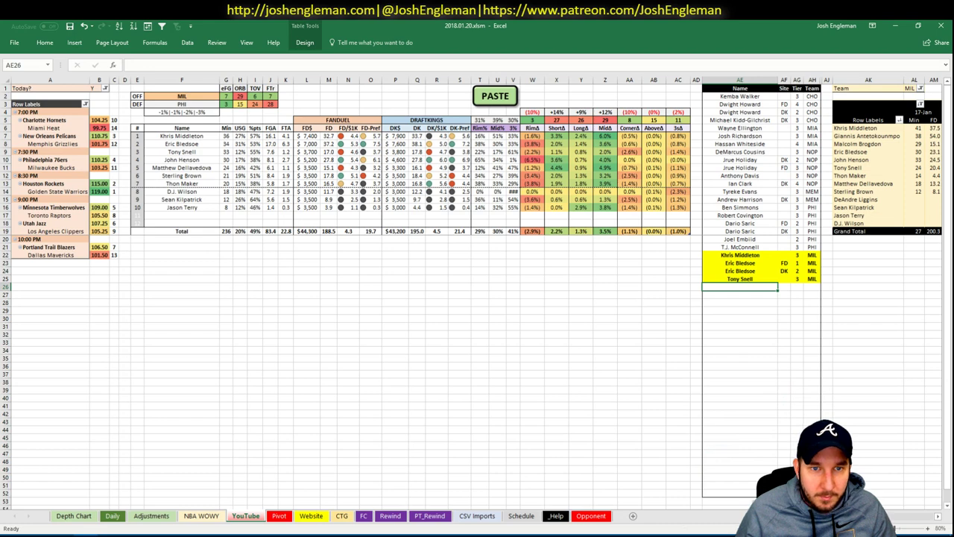
scroll(477, 290, right, 7)
scroll(801, 443, left, 7)
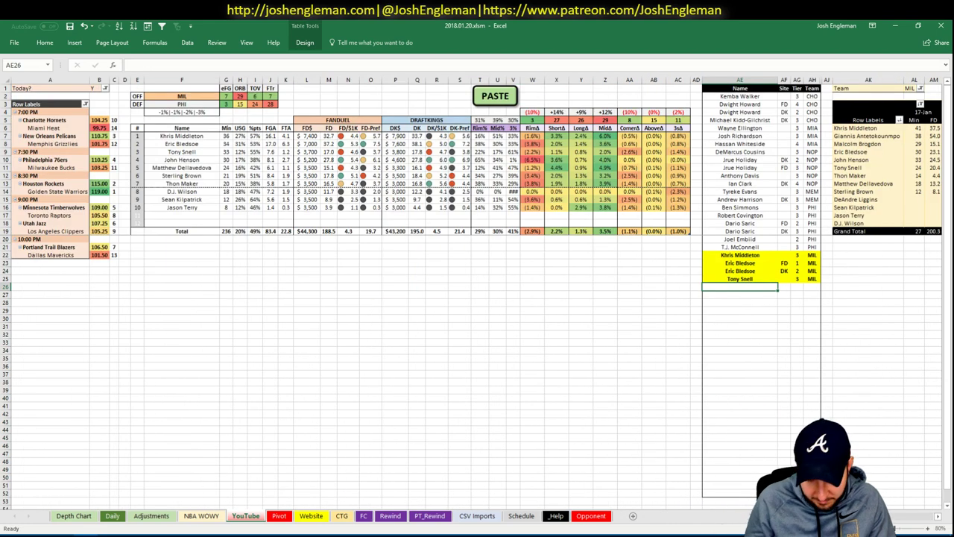
Add John Henson to the picks list as tier 3 with no site specified
text(John Henson)
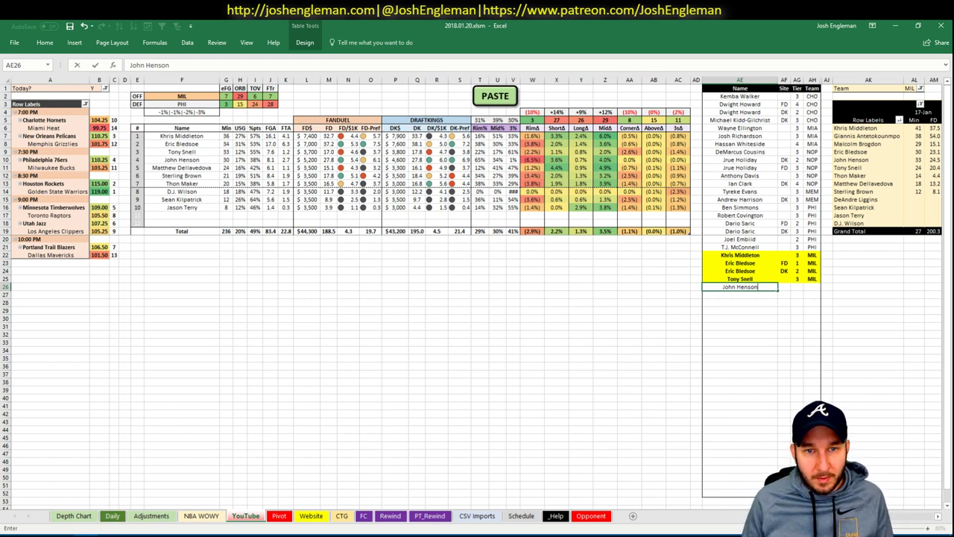
key(Tab)
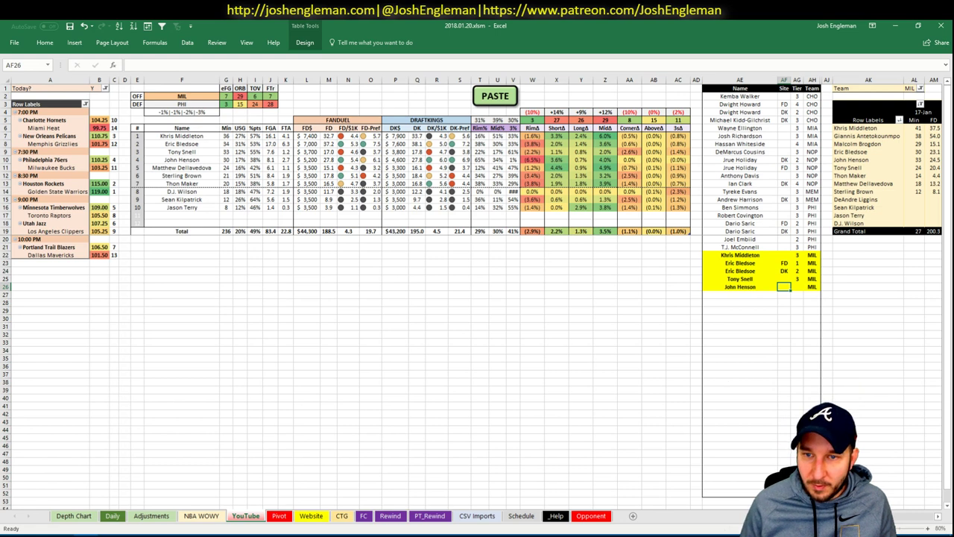
key(Tab)
text(3)
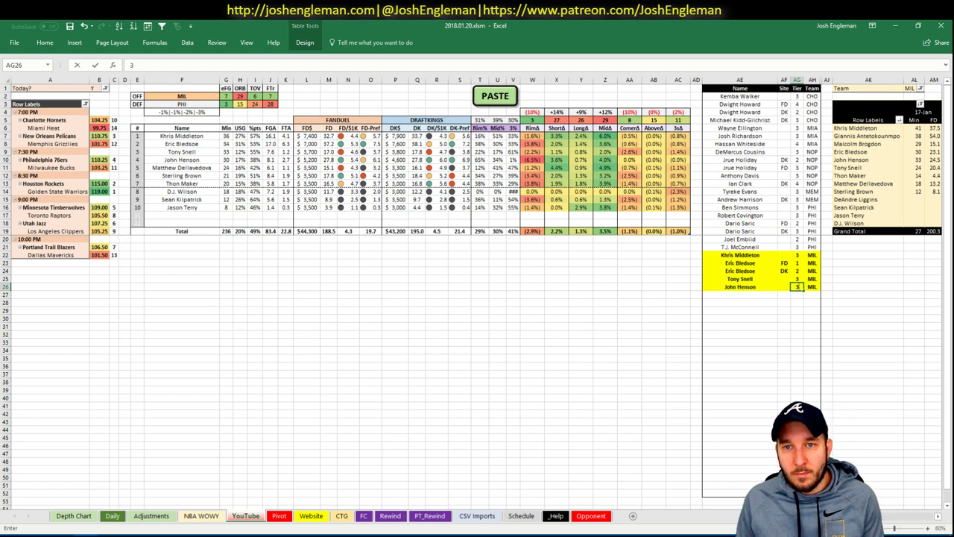
key(Return)
key(Left)
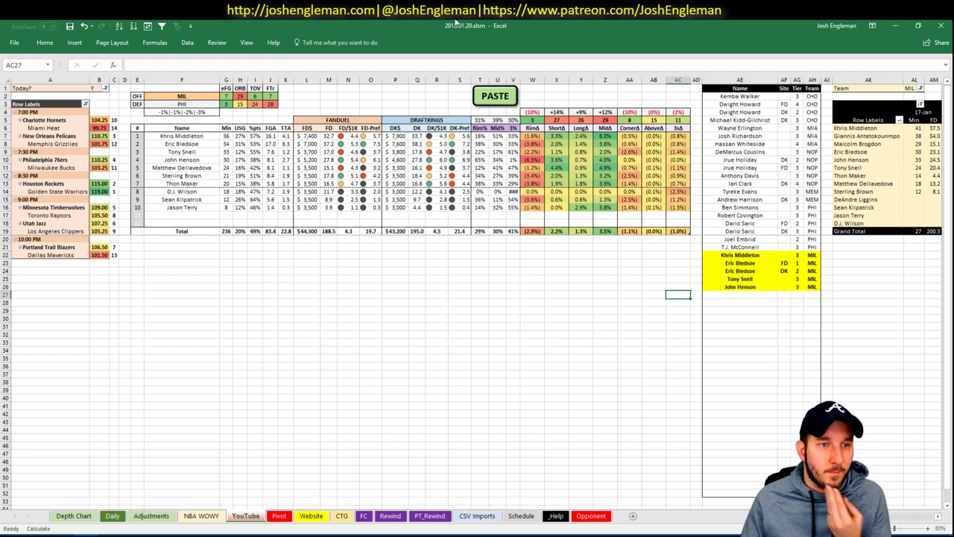
Set the offense team of the matchup sheet to HOU
click(177, 96)
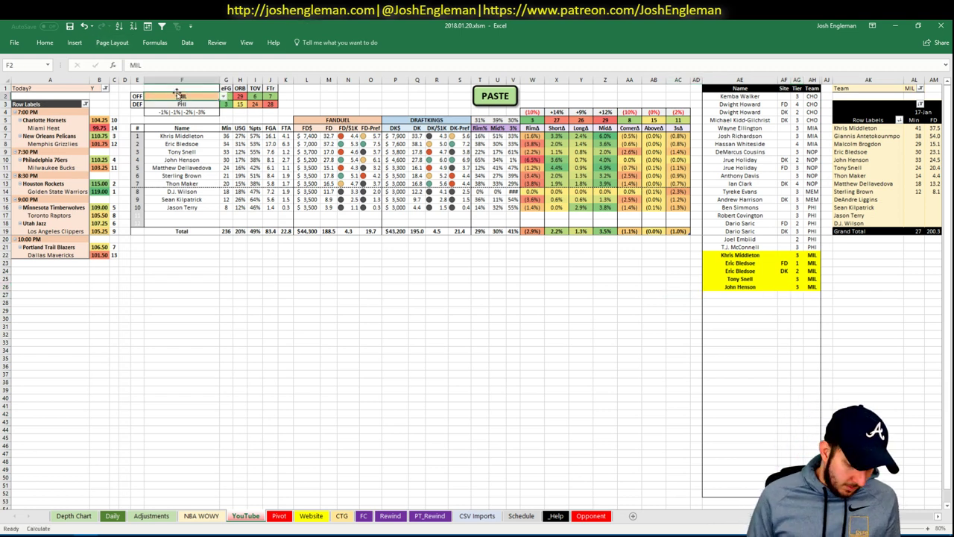
text(HOU)
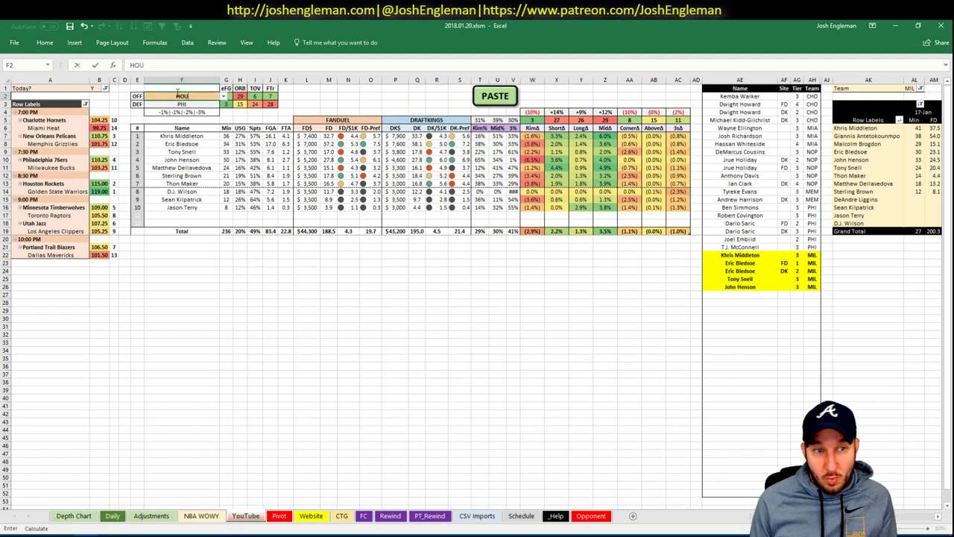
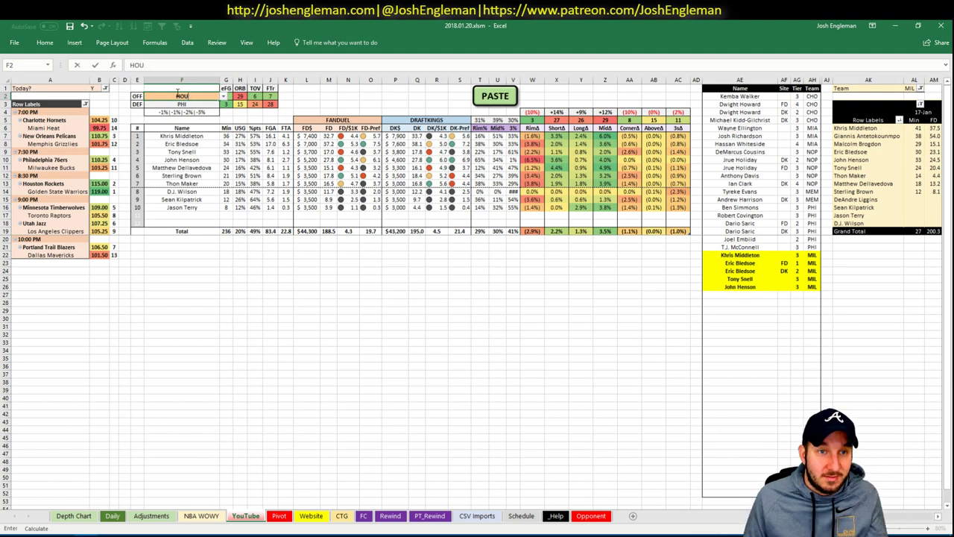
key(Return)
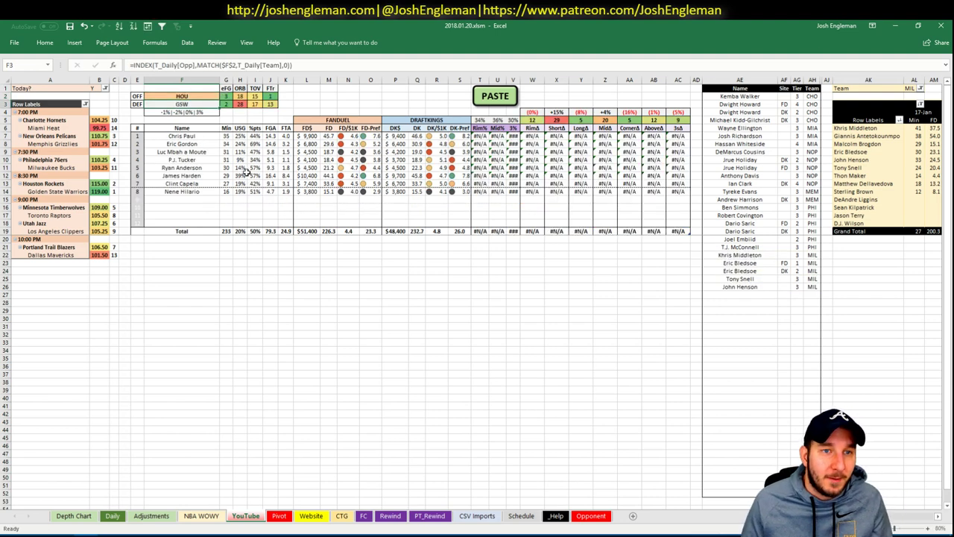
Switch to Chrome and open the Houston Rockets team stats page on Cleaning the Glass
mouse_move(52, 534)
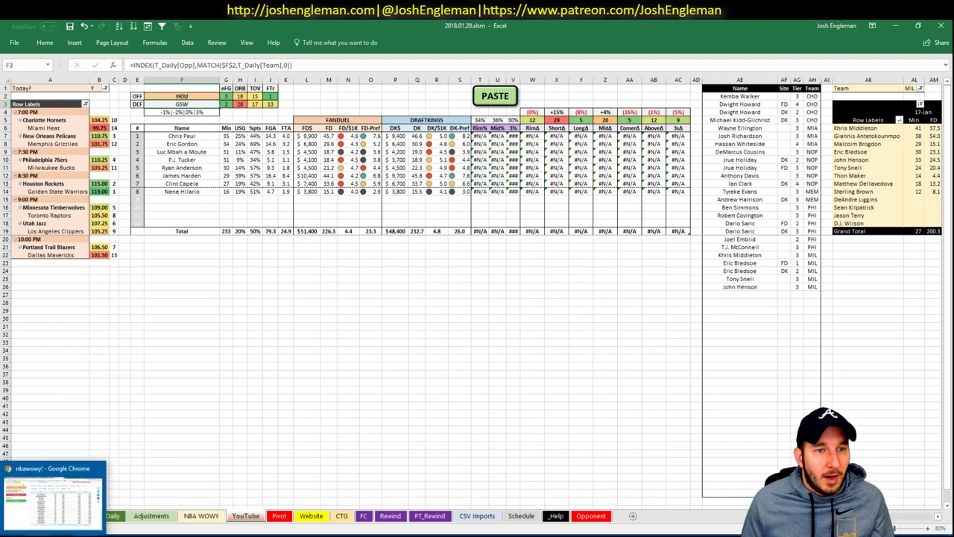
click(53, 507)
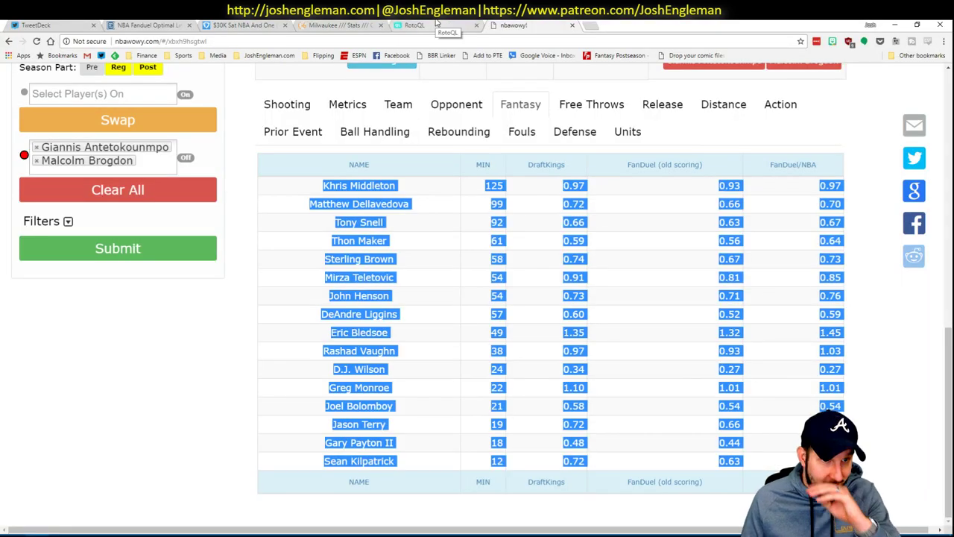
click(321, 25)
click(202, 99)
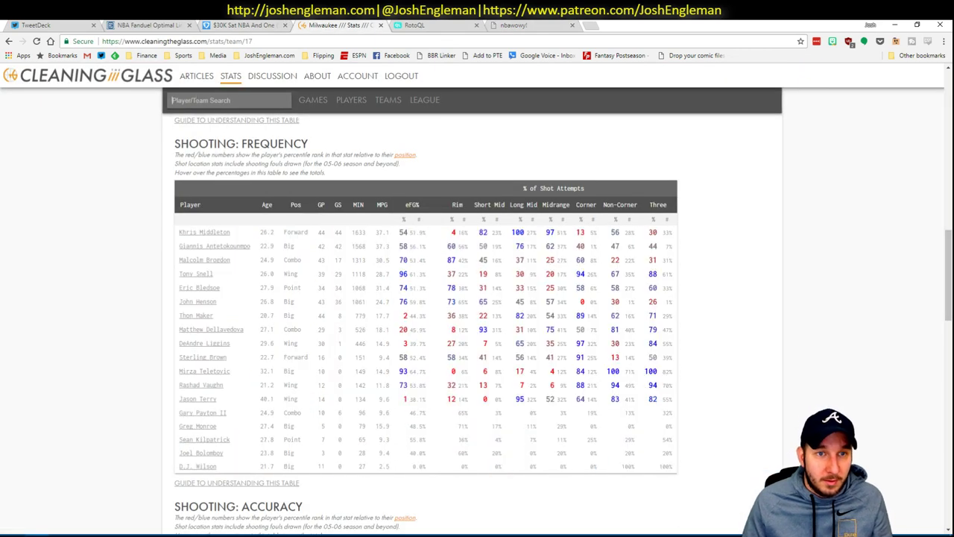
text(rockets)
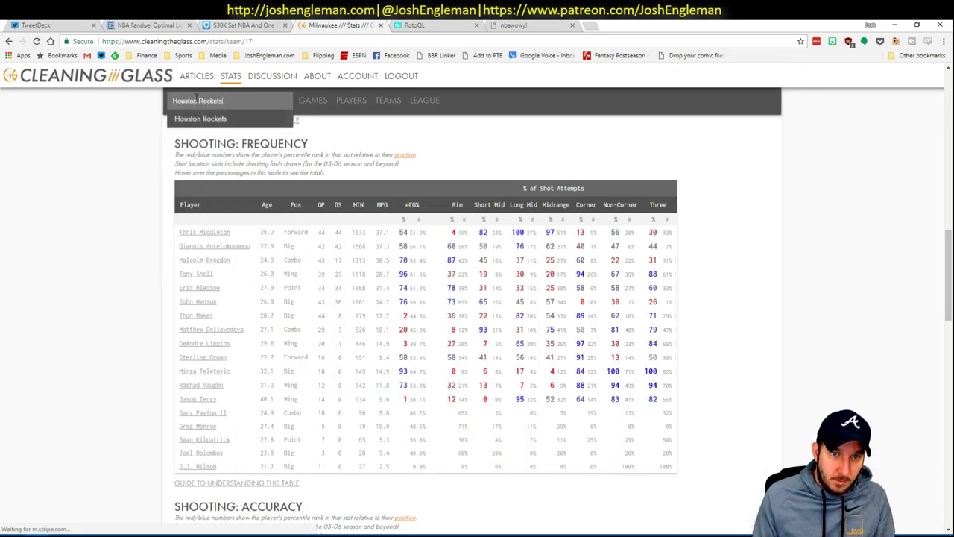
click(201, 117)
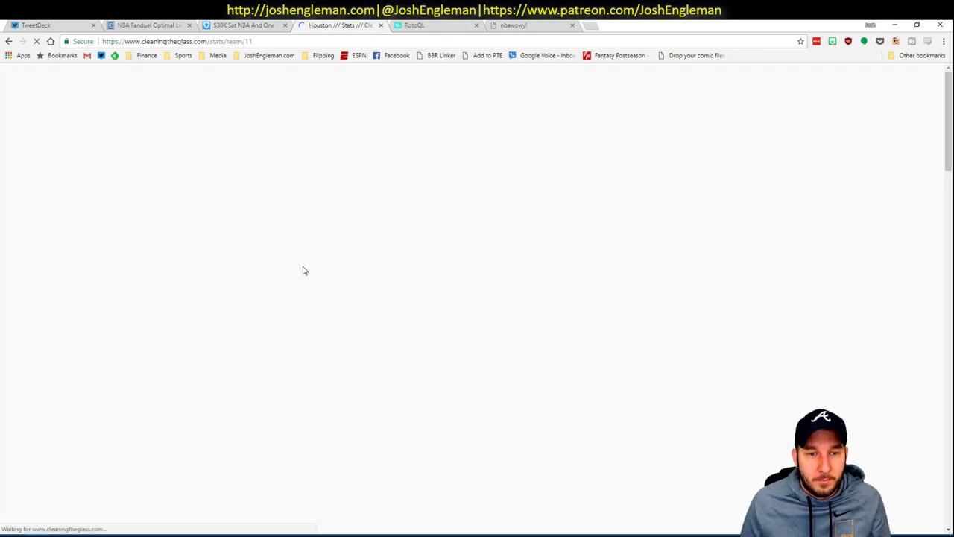
click(313, 278)
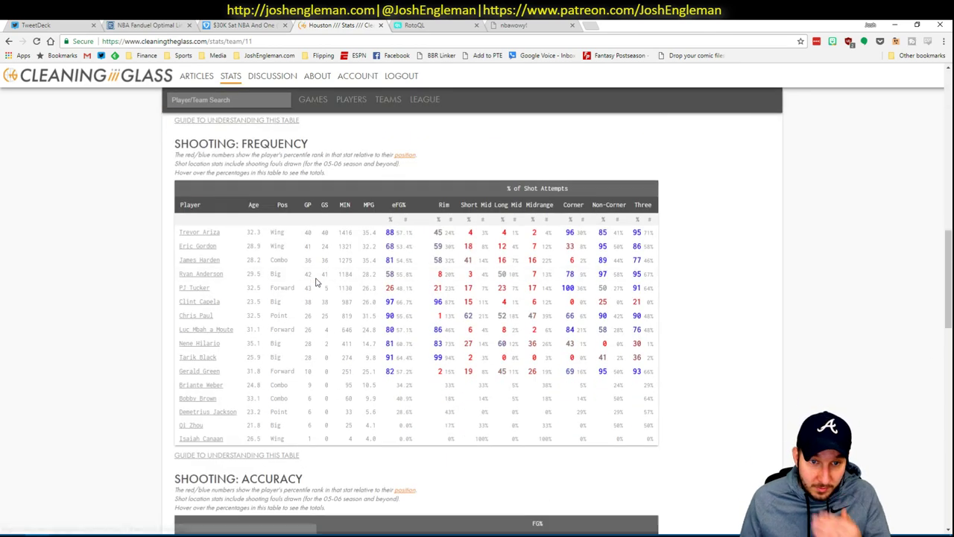
Copy all player rows of the Rockets' Shooting: Frequency table and paste them into the Excel workbook with its paste macro
drag(644, 453, 540, 398)
drag(386, 354, 181, 234)
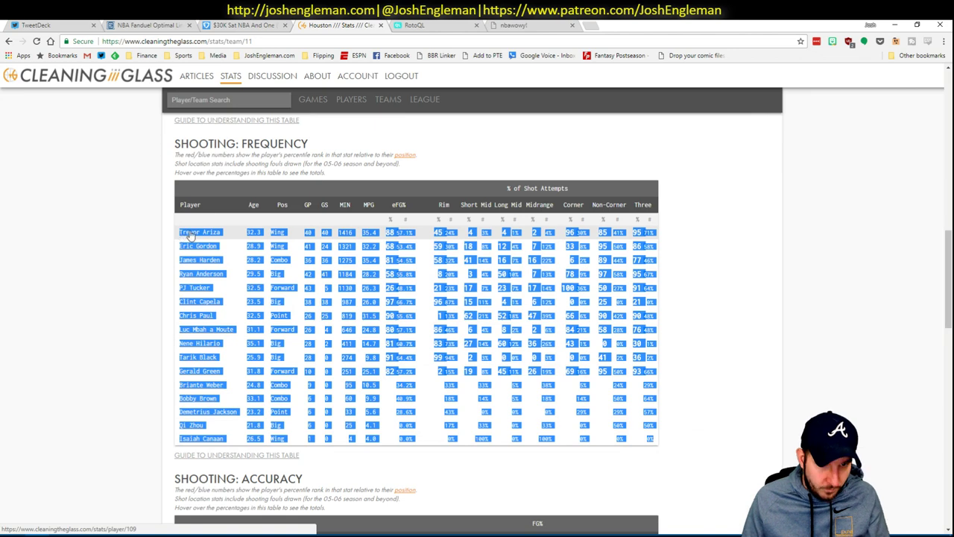
key(ctrl+c)
key(alt+Tab)
click(491, 99)
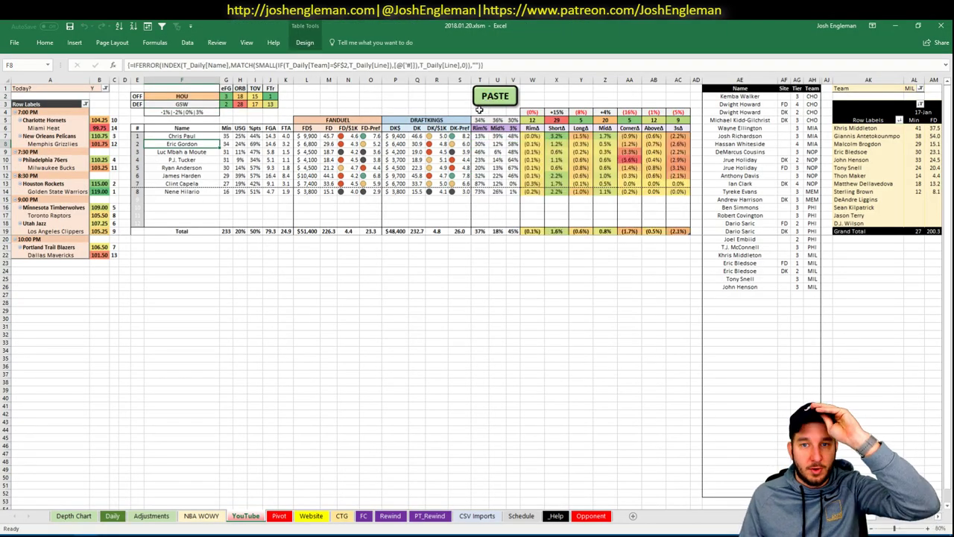
click(510, 341)
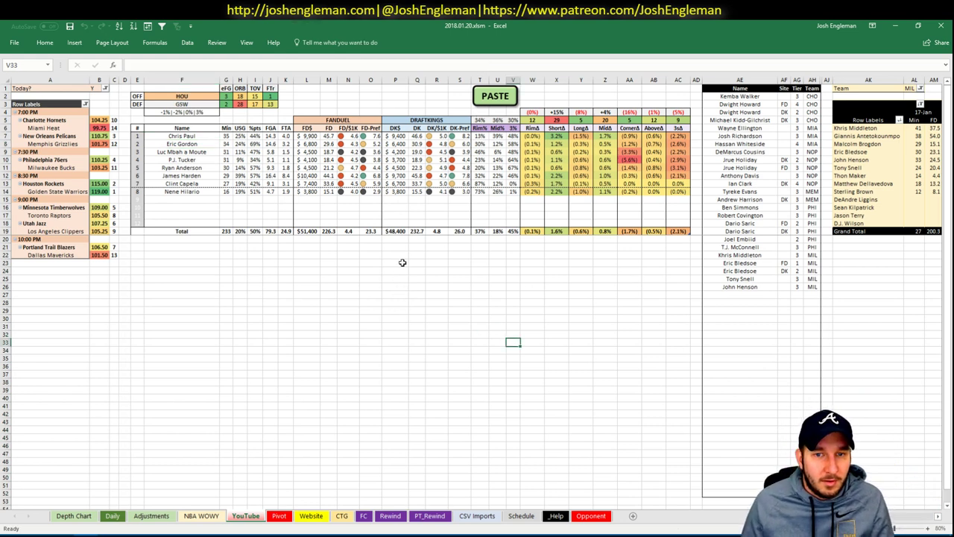
Filter the recent-games pivot table to team HOU and review the players' minutes and fantasy points by date
click(749, 295)
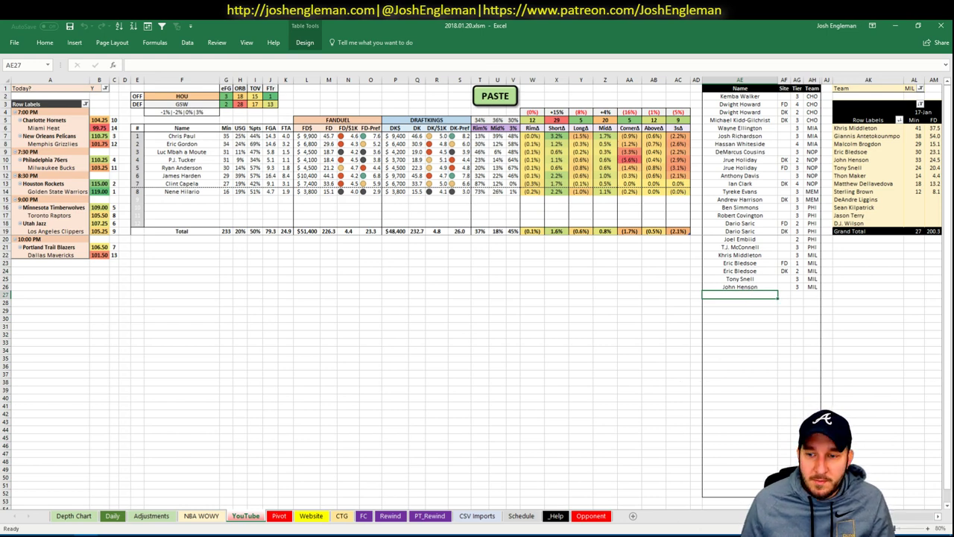
scroll(807, 84, right, 3)
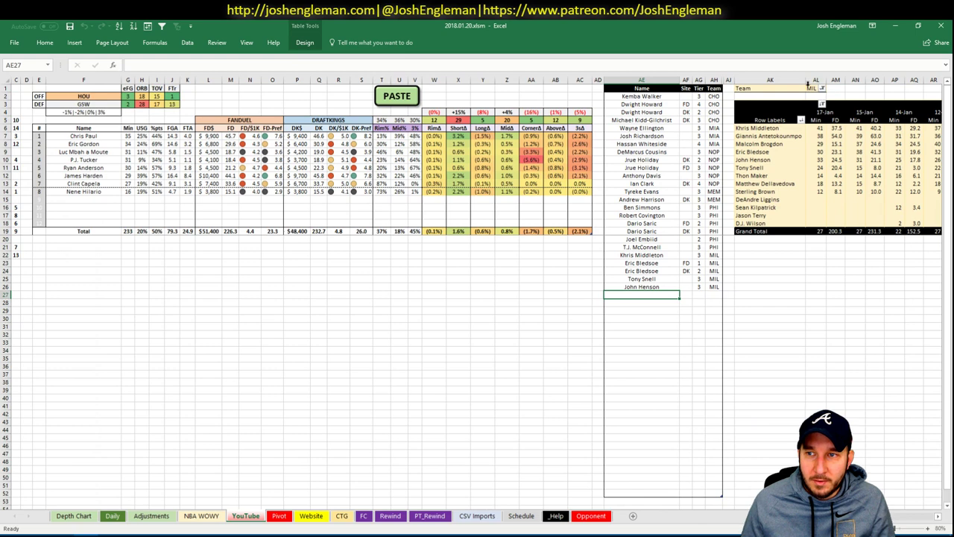
click(809, 87)
text(HO)
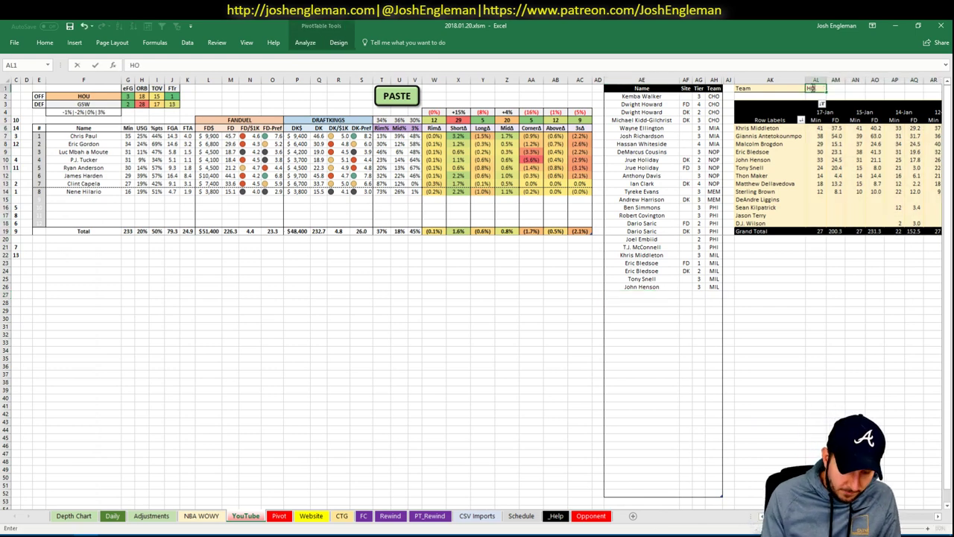
text(U)
key(Return)
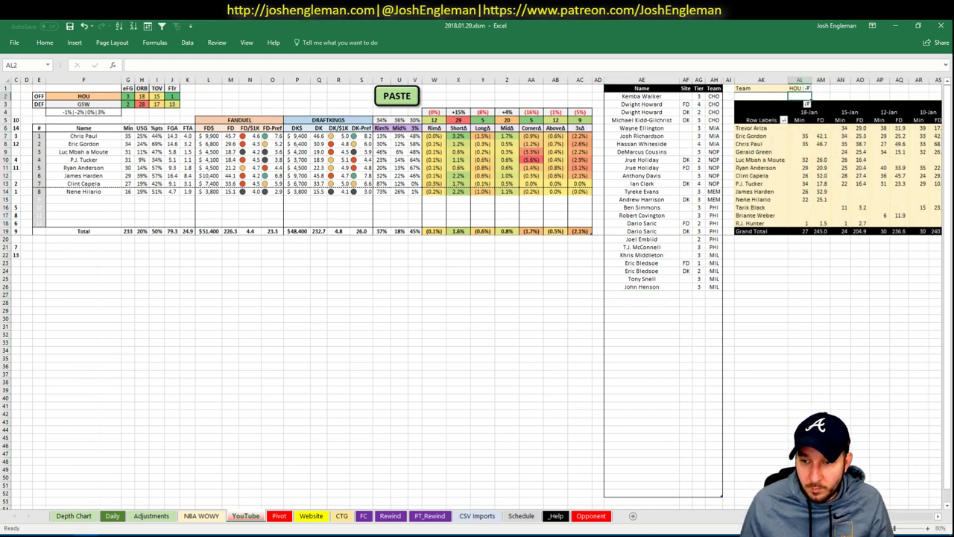
scroll(477, 291, right, 9)
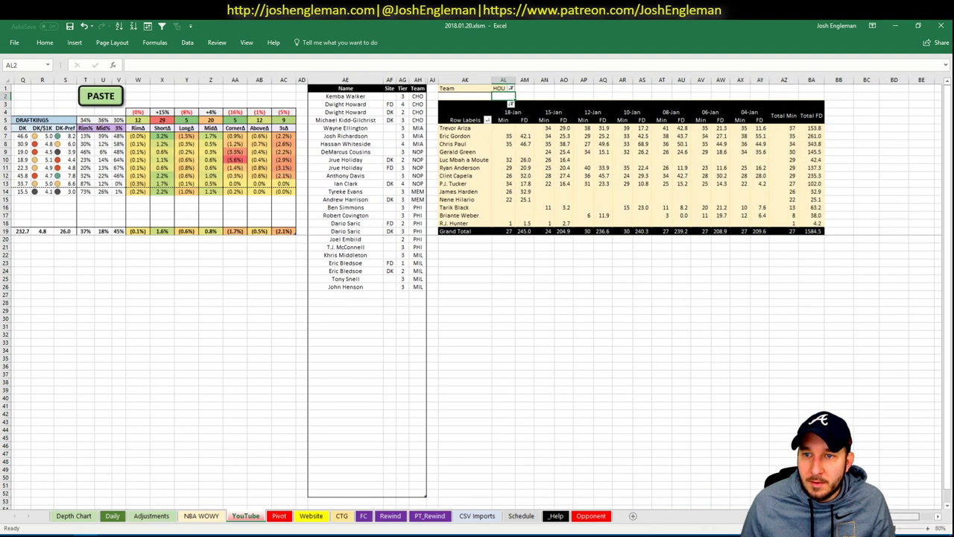
scroll(477, 291, left, 10)
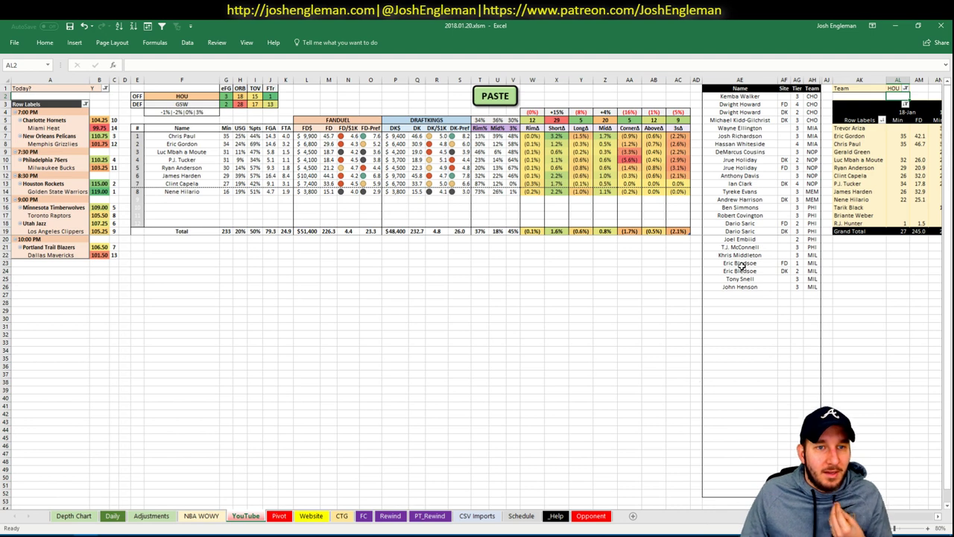
Add Chris Paul to the picks list as tier 3 with no site specified
click(741, 294)
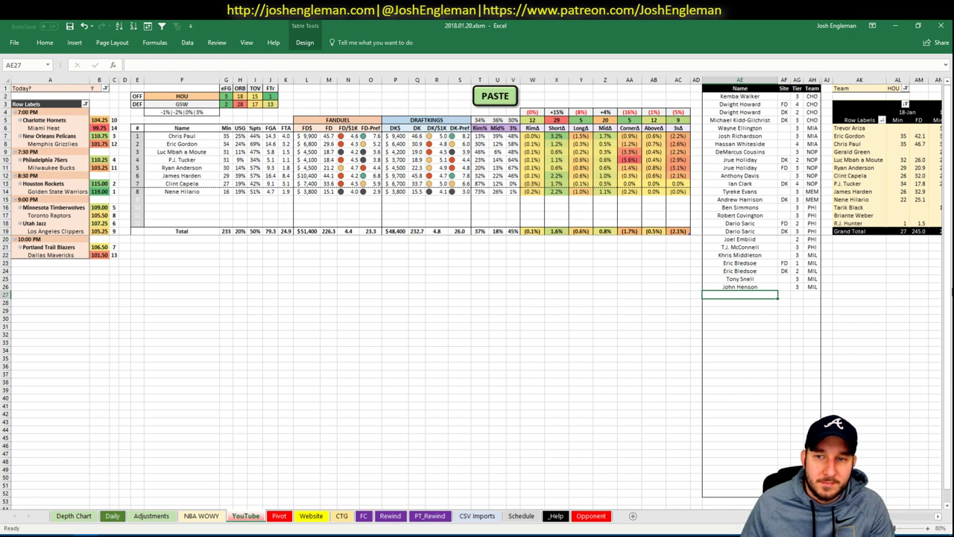
text(Chris Paul)
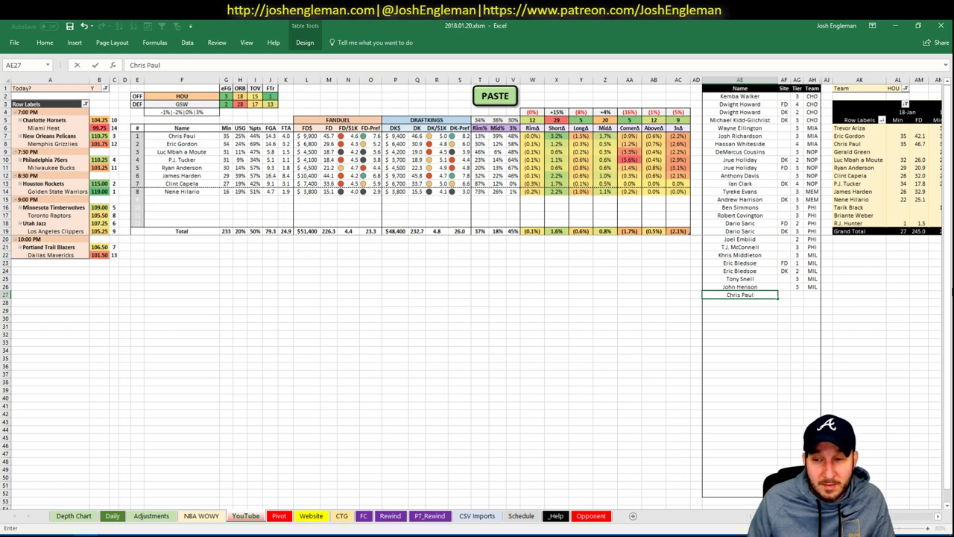
key(Tab)
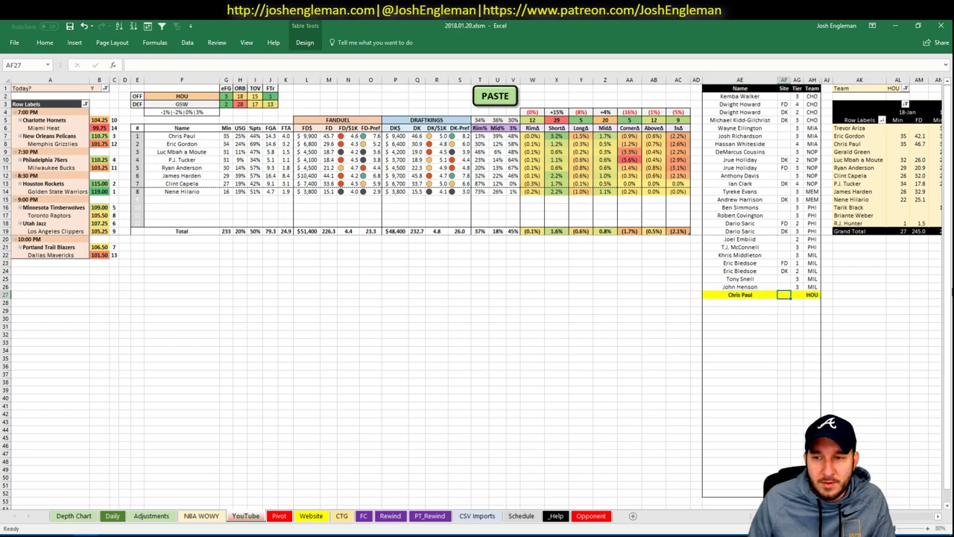
key(Tab)
text(3)
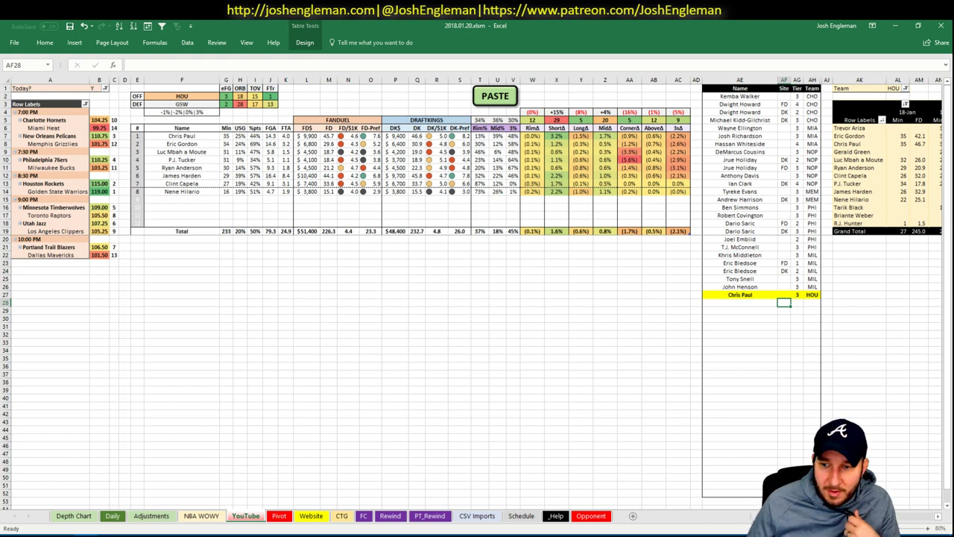
Check the Rockets' recent-games data and enter Eric Gordon as the next name in the picks list
scroll(477, 299, right, 3)
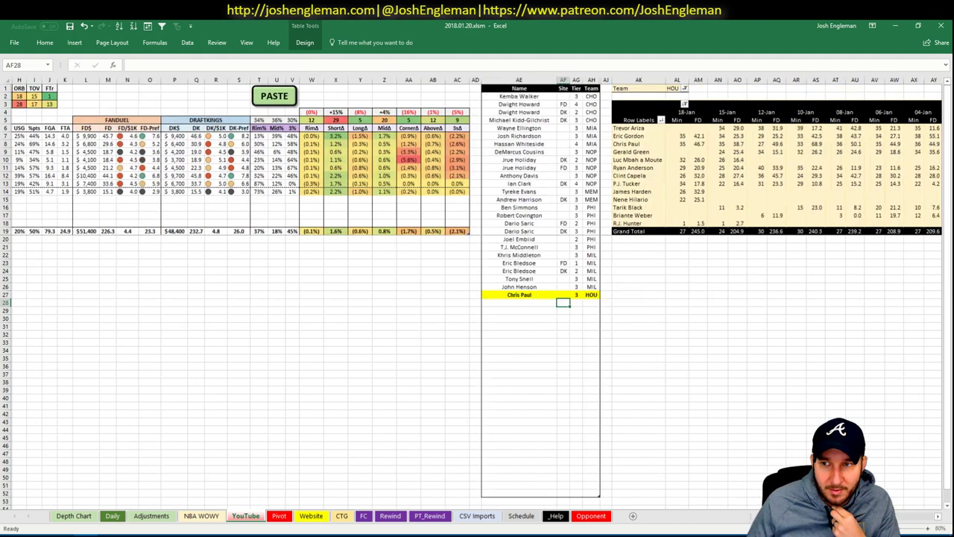
scroll(477, 299, right, 1)
scroll(477, 298, right, 1)
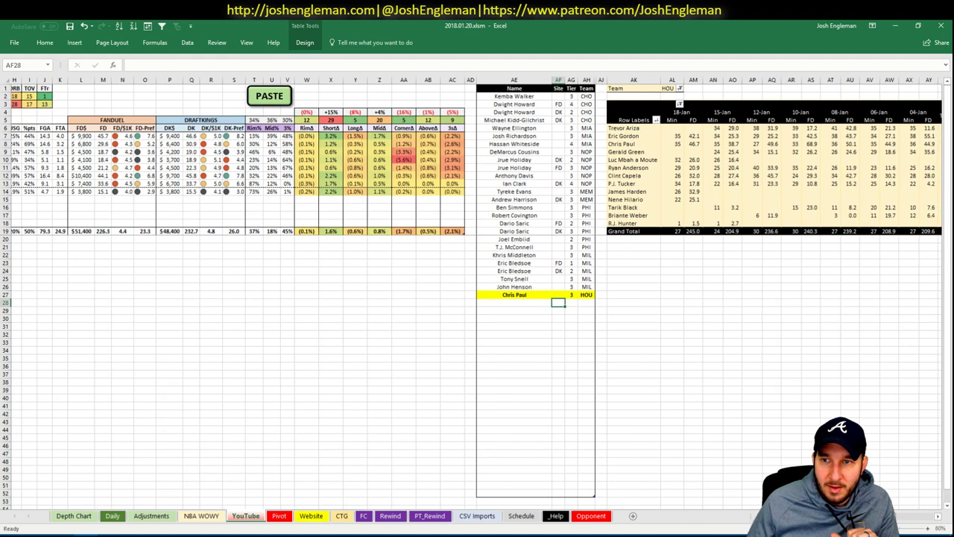
scroll(477, 298, left, 3)
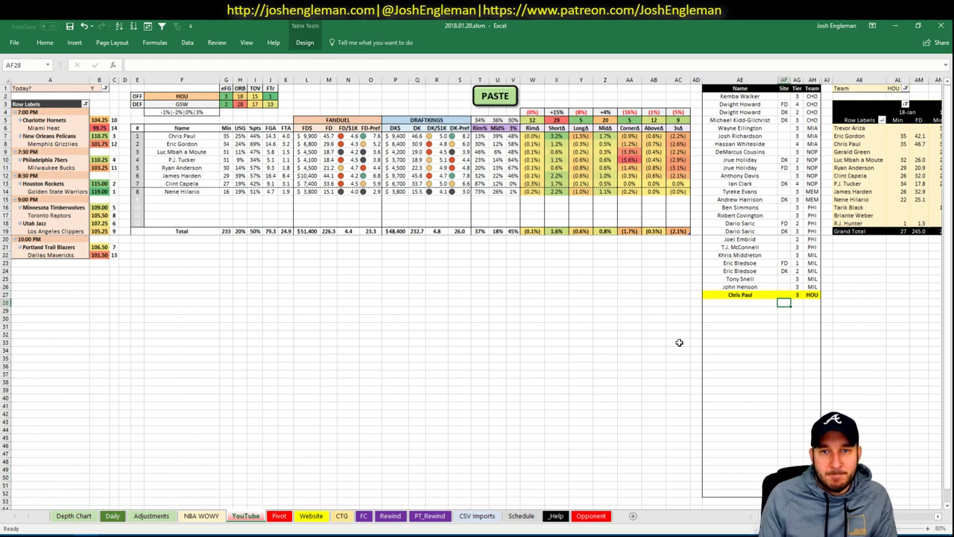
key(Left)
text(Eric Gor)
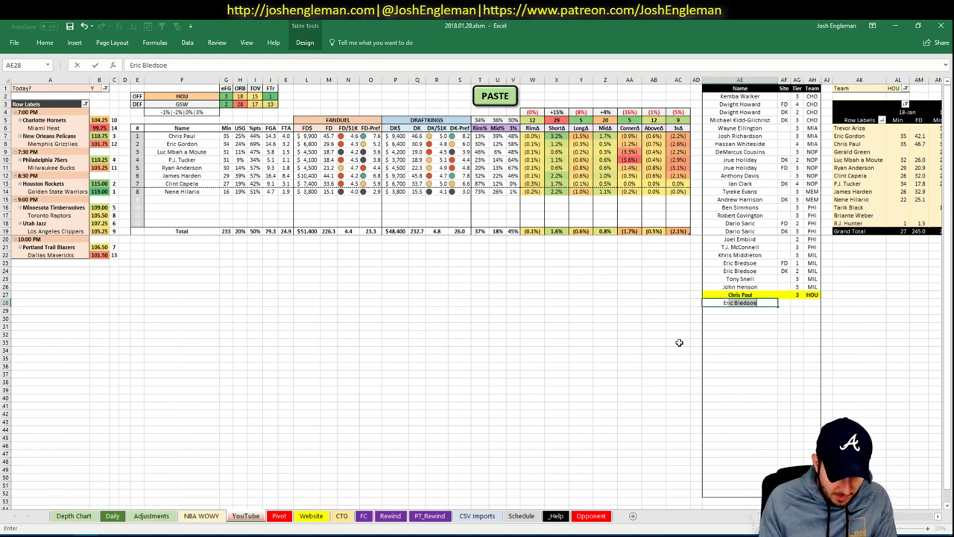
text(don)
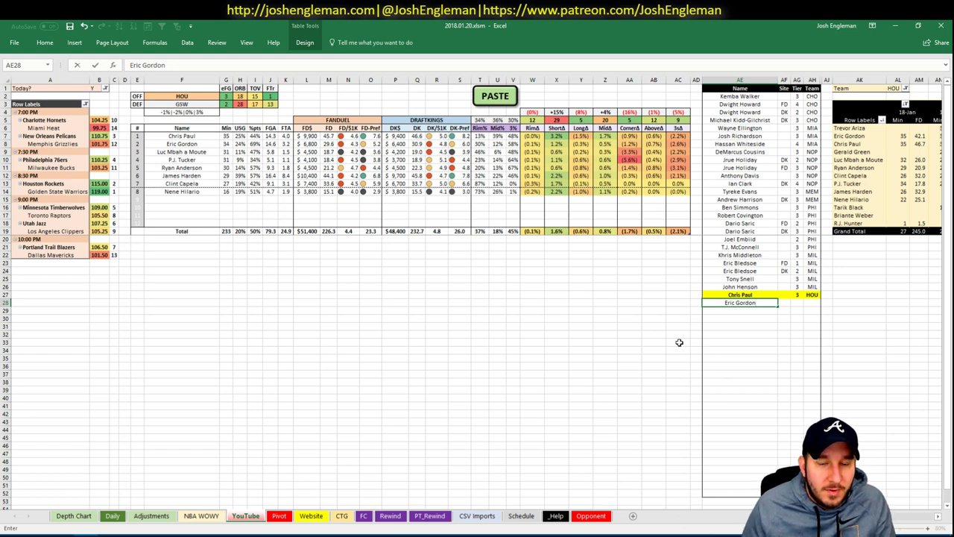
Assign tier 4 to Eric Gordon in the player tier list
key(Right)
key(Right)
text(4)
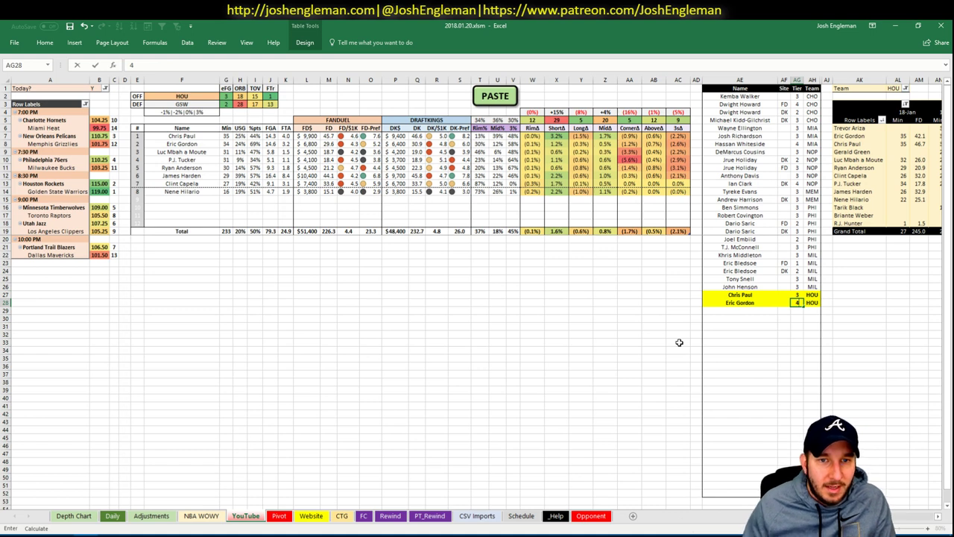
key(Return)
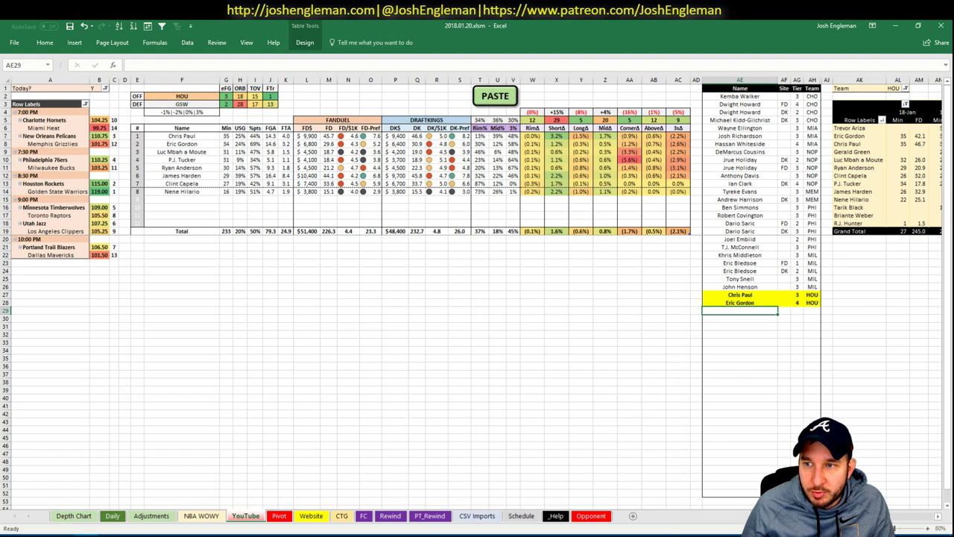
Add Clint Capela below Eric Gordon in the player tier list with tier 3
text(Clint)
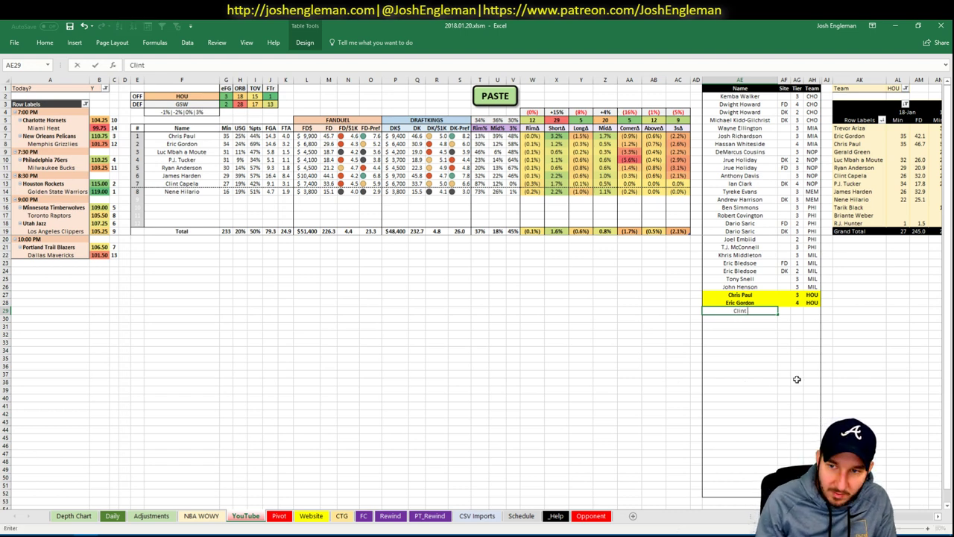
text( Capela)
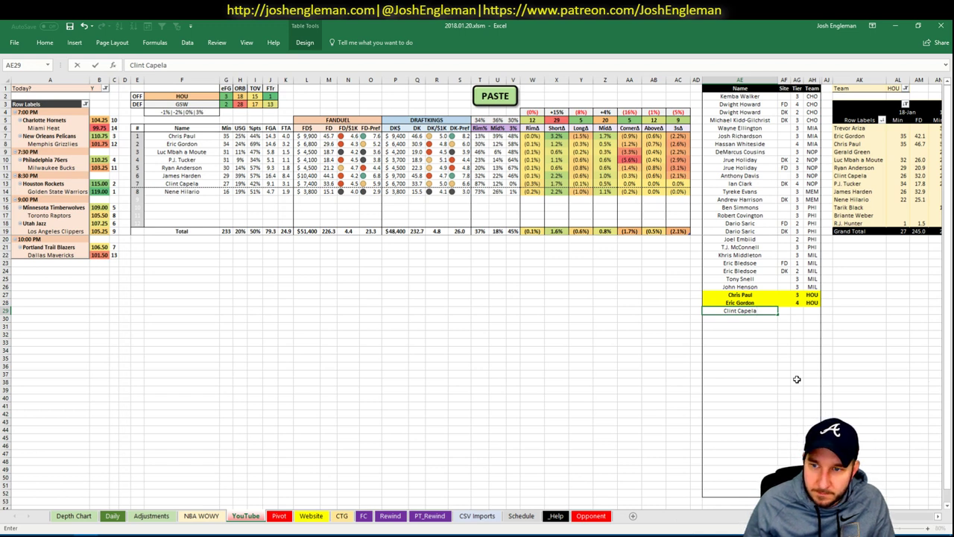
key(Tab)
key(Tab)
text(3)
key(ctrl+Return)
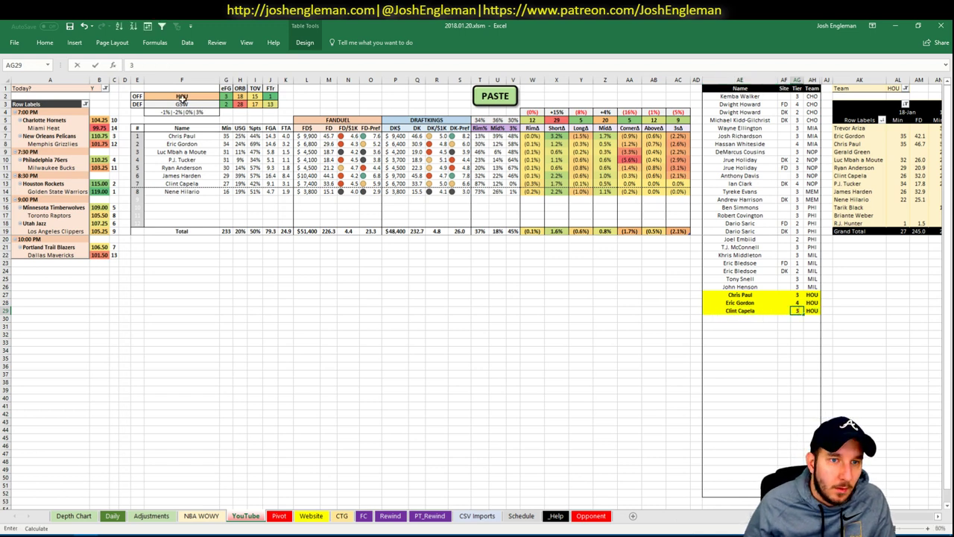
Set the offensive team of the matchup table to GSW
click(189, 97)
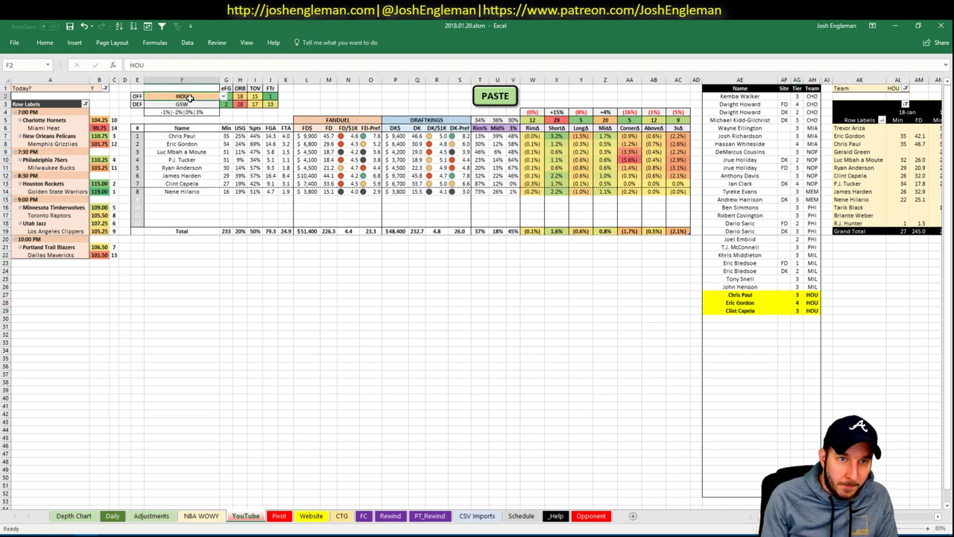
text(GSW)
key(ctrl+Return)
key(Return)
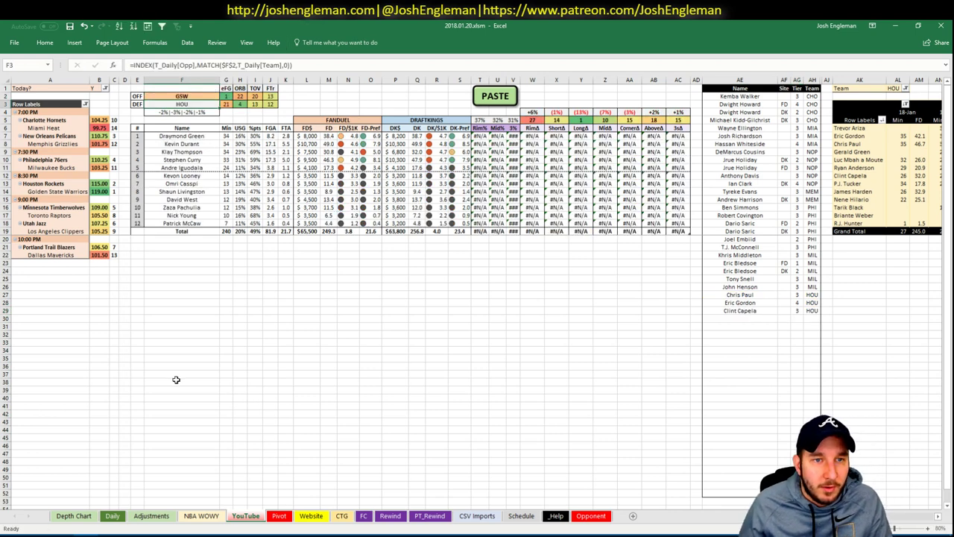
Switch to the browser and bring up the Shooting: Frequency table on Golden State's Cleaning the Glass team page
click(61, 534)
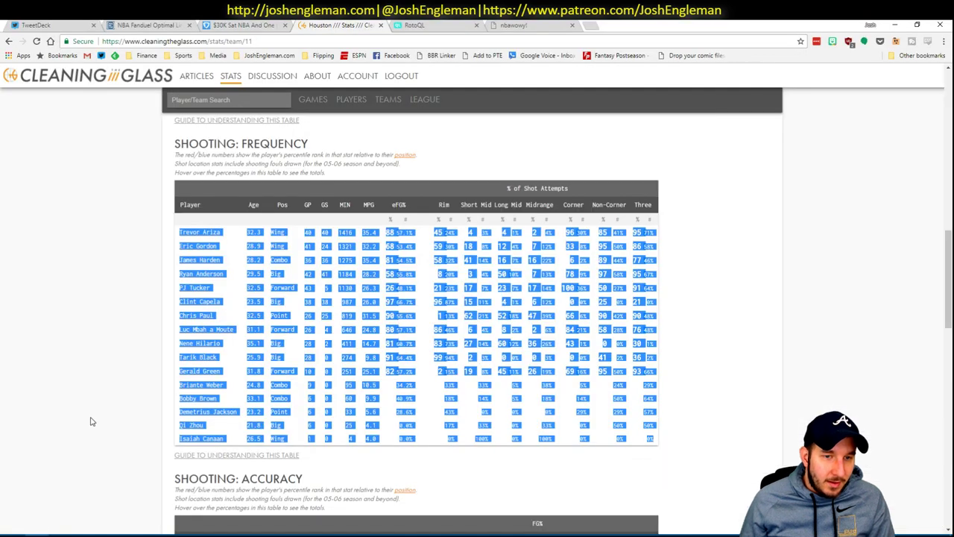
click(270, 103)
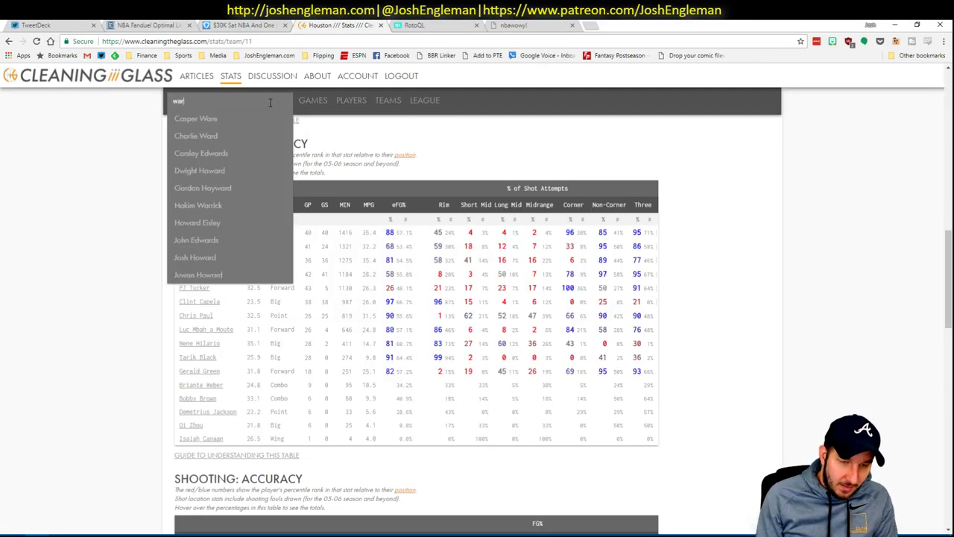
text(golden)
key(Return)
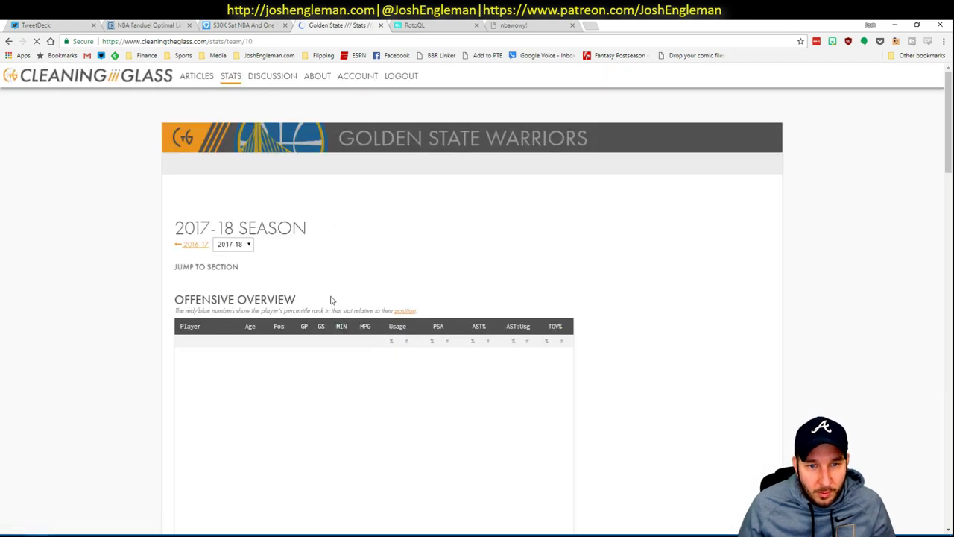
click(315, 277)
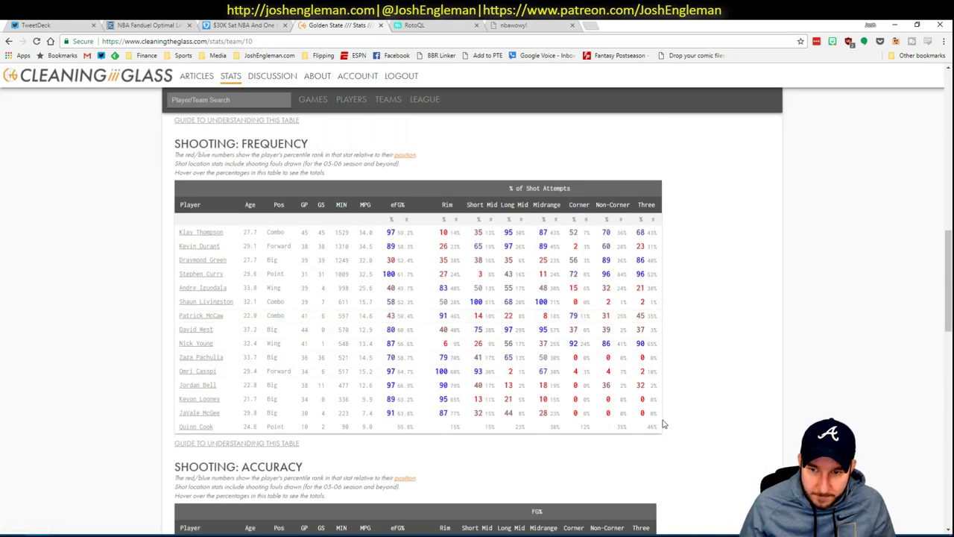
Copy all Golden State player rows of the Shooting: Frequency table and paste them into the Excel workbook with its paste macro
drag(659, 428, 179, 237)
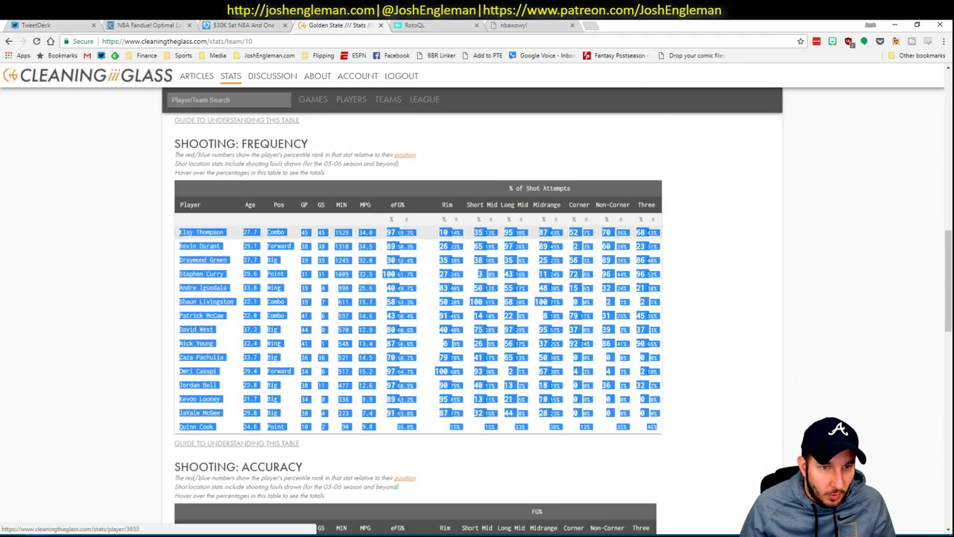
key(alt+Tab)
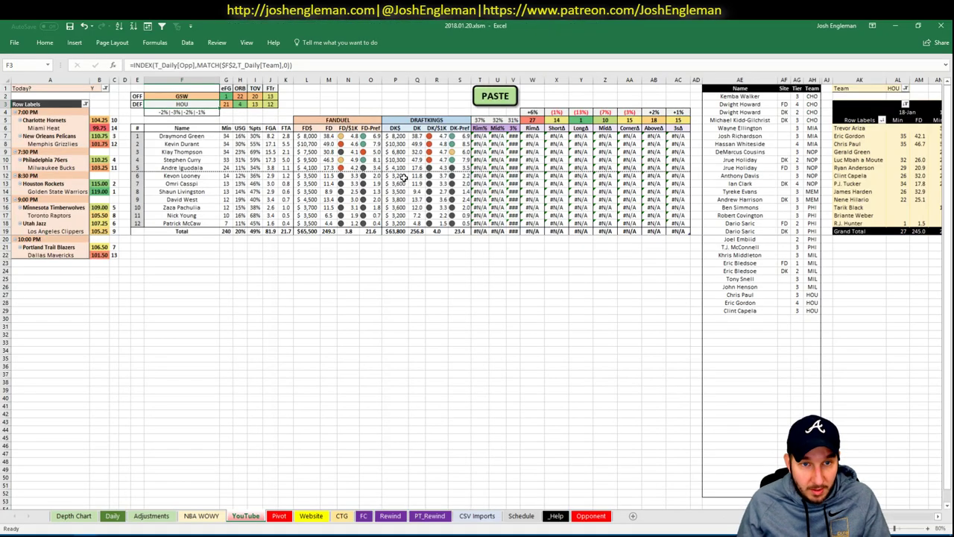
click(494, 98)
click(758, 319)
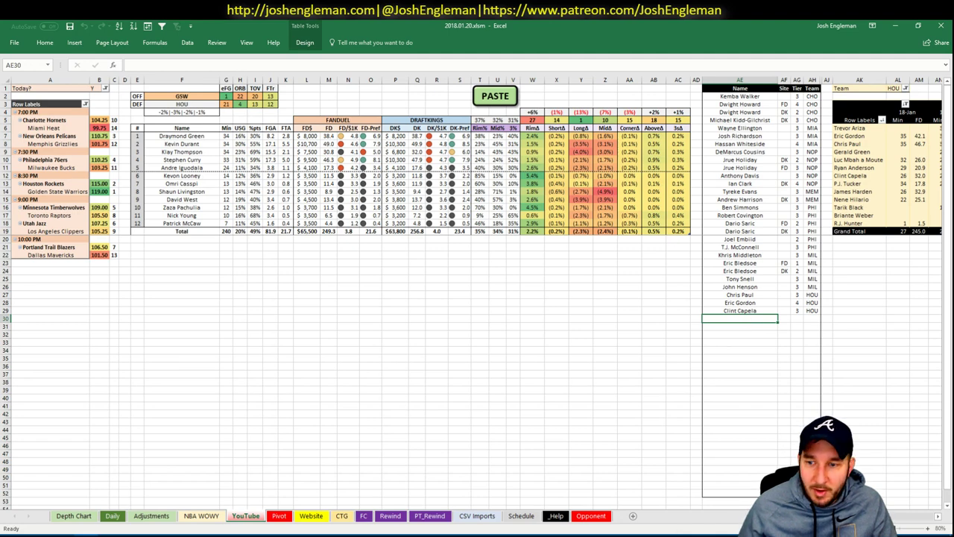
Filter the game log pivot table to team GSW and review the players' recent minutes and FanDuel points
click(893, 88)
text(GSW)
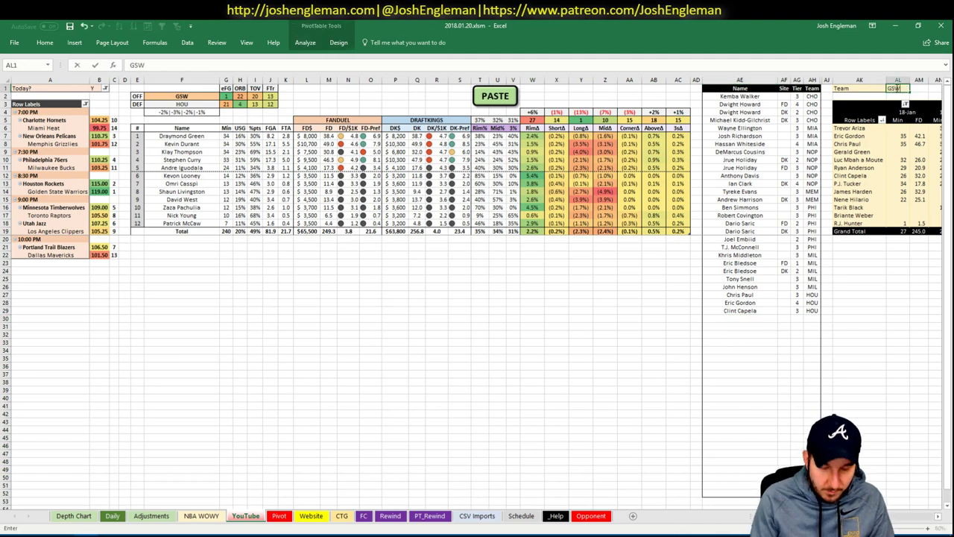
key(Return)
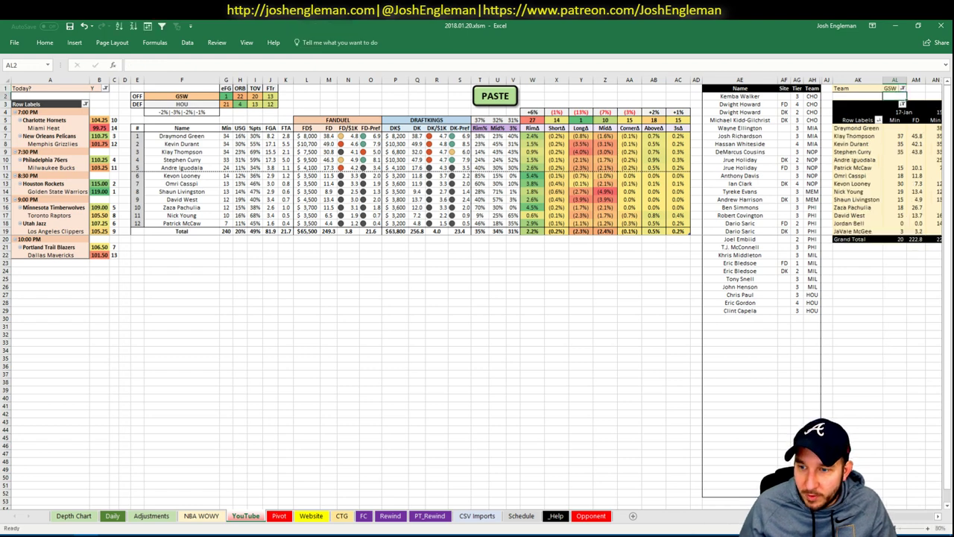
scroll(921, 523, right, 5)
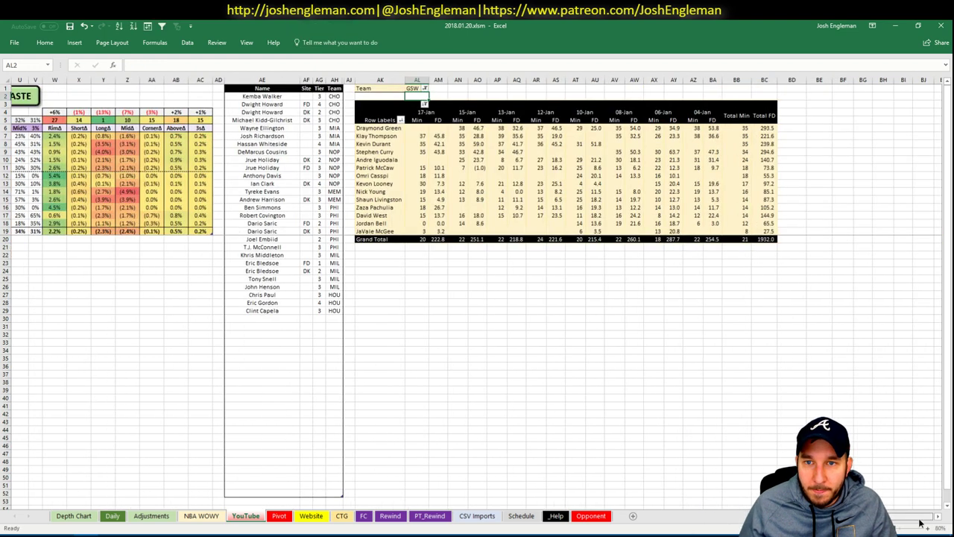
scroll(921, 524, left, 4)
scroll(921, 524, right, 4)
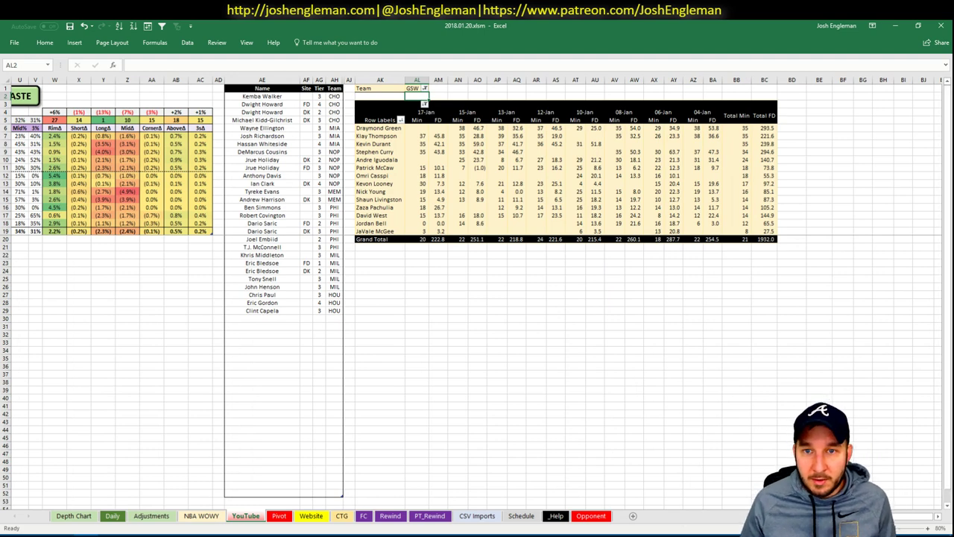
Add Draymond Green below Clint Capela in the player tier list with tier 2
scroll(726, 481, left, 7)
click(755, 319)
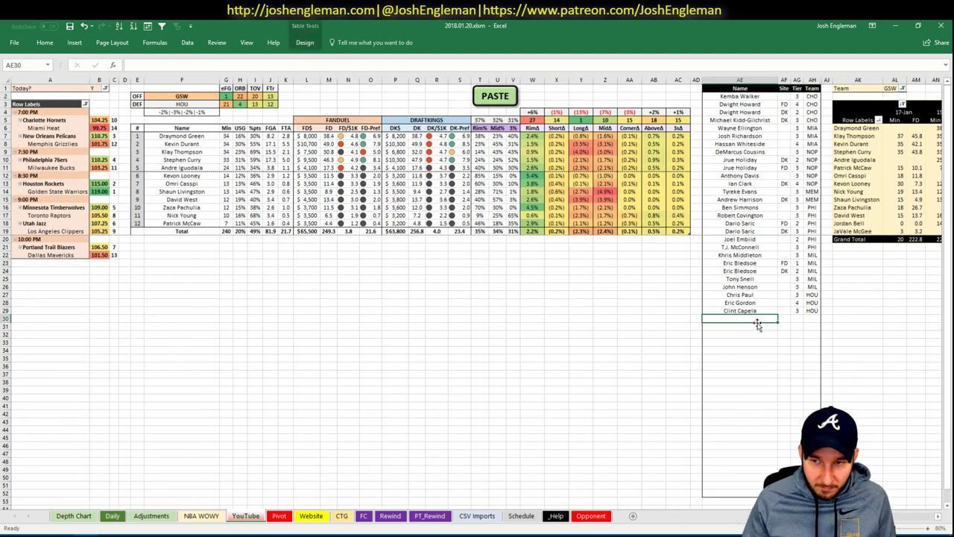
text(Draymond green)
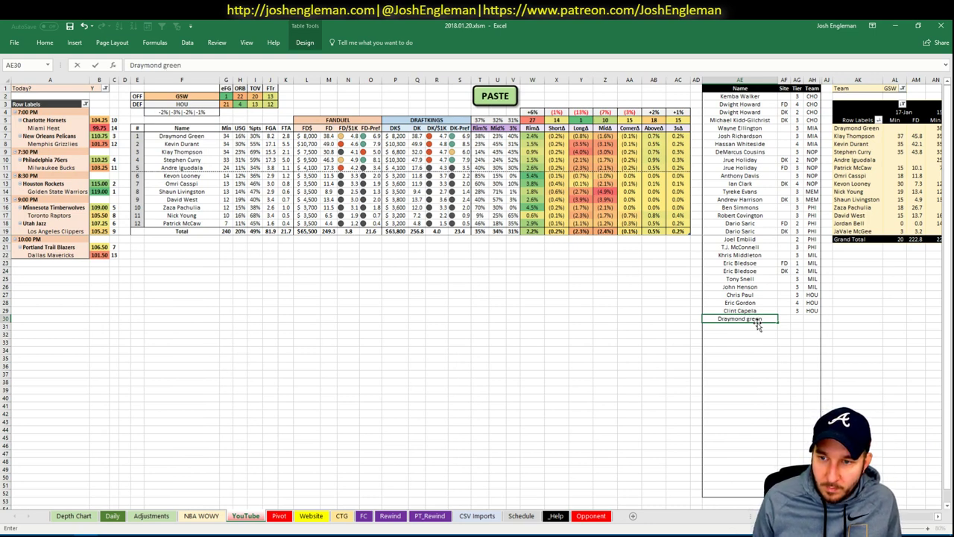
key(Return)
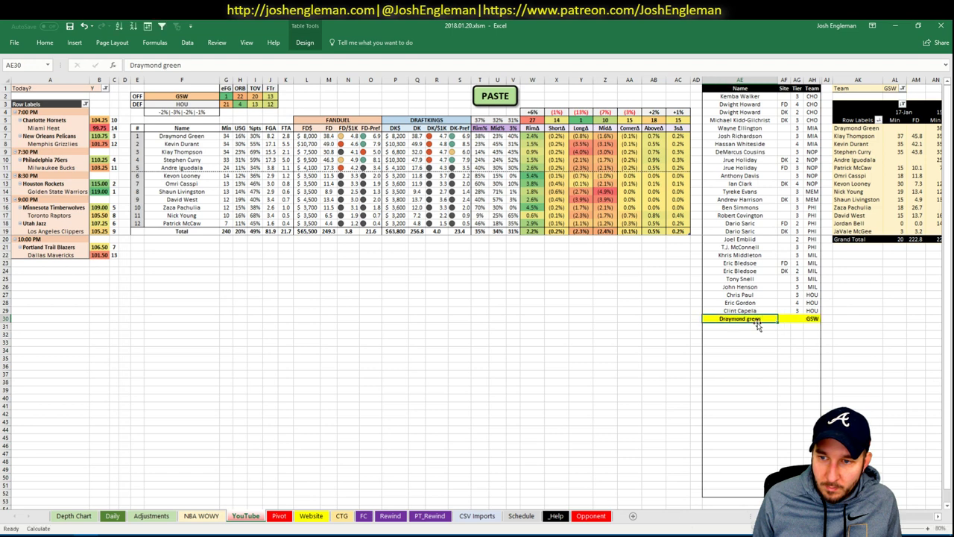
key(BackSpace)
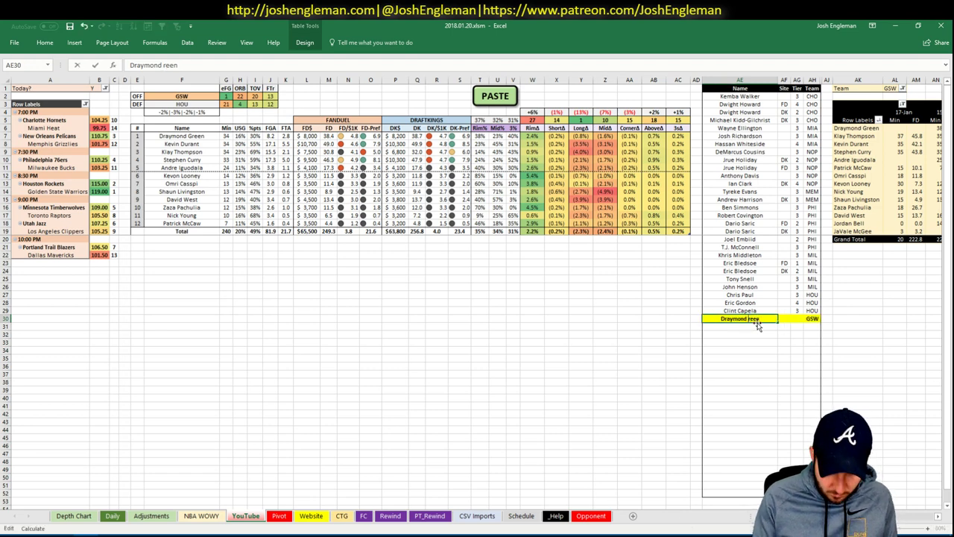
text(G)
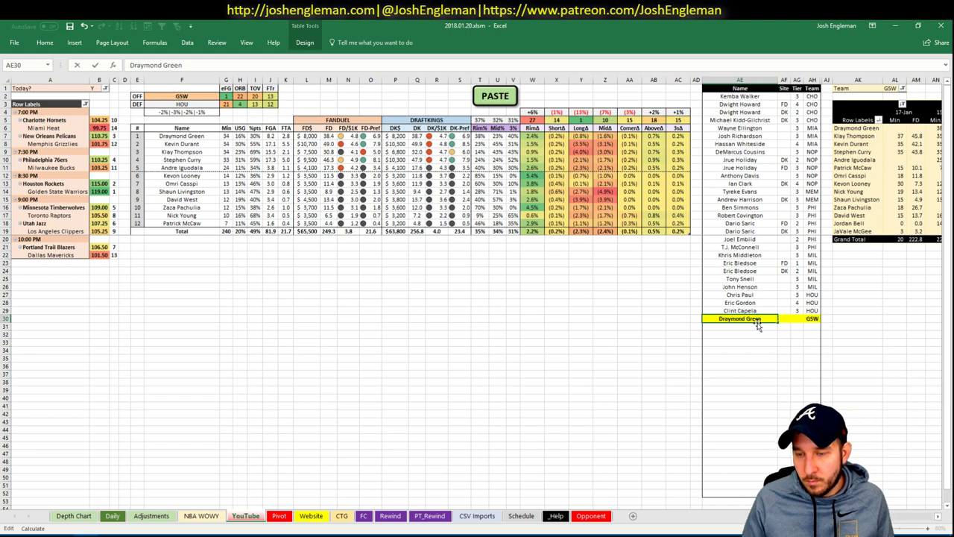
key(Right)
key(Right)
text(2)
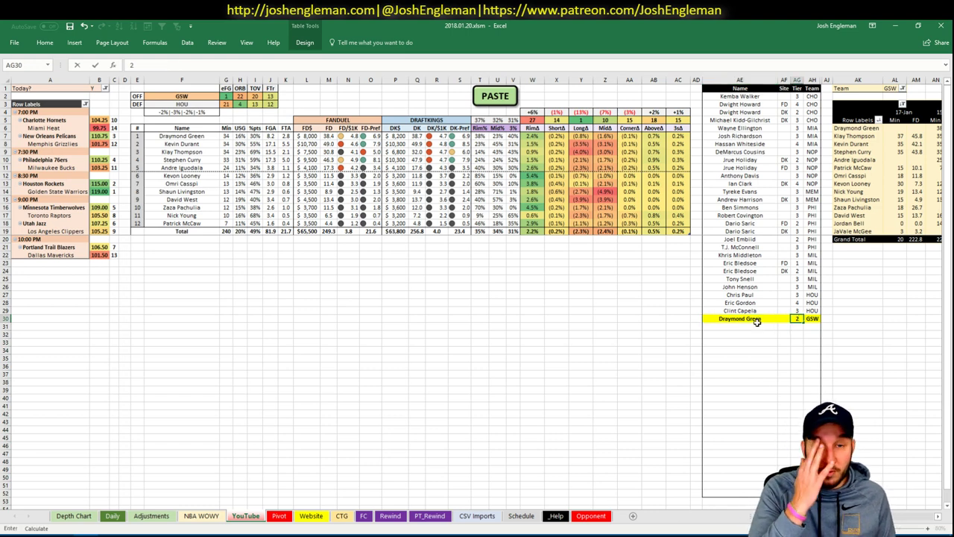
click(758, 326)
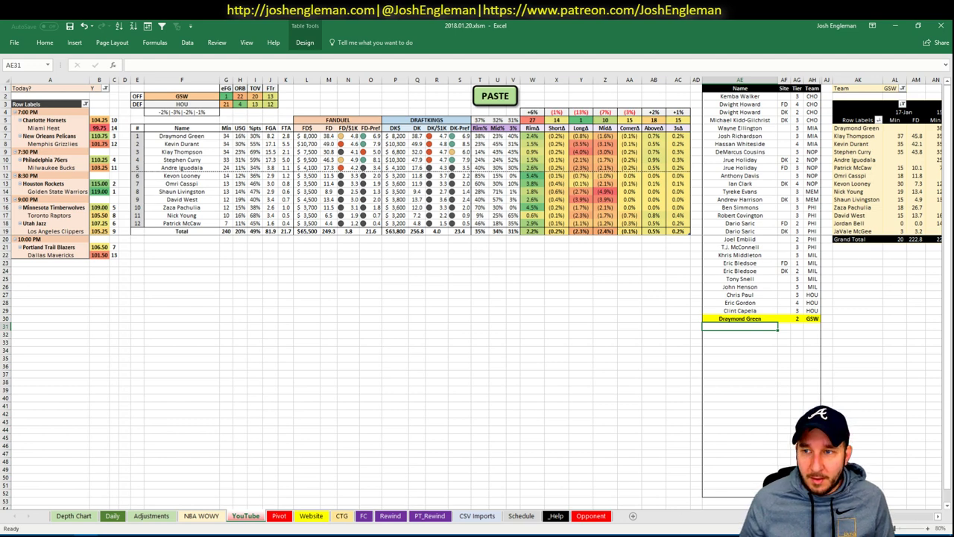
Add Kevin Durant below Draymond Green in the player tier list with tier 3
scroll(477, 291, right, 5)
scroll(656, 502, left, 5)
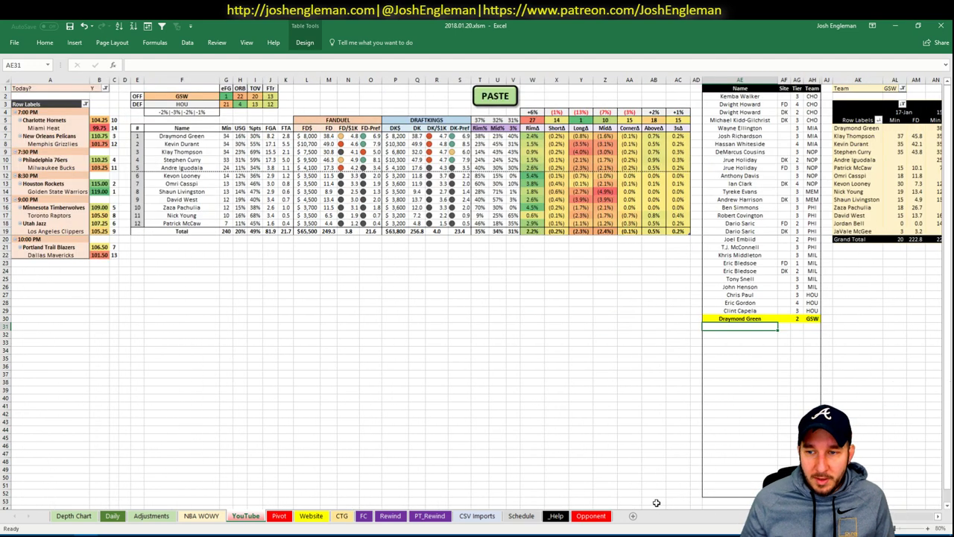
text(Kevin Durant)
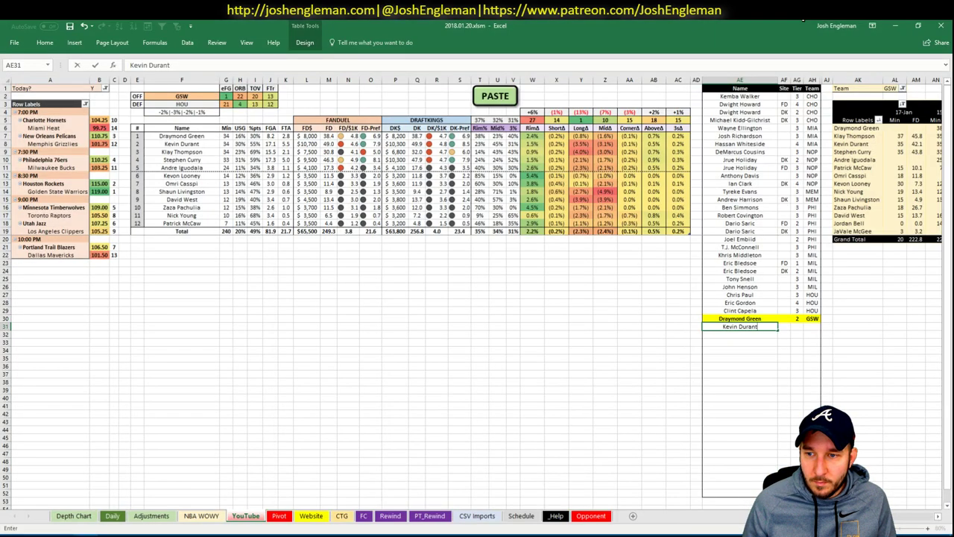
key(Tab)
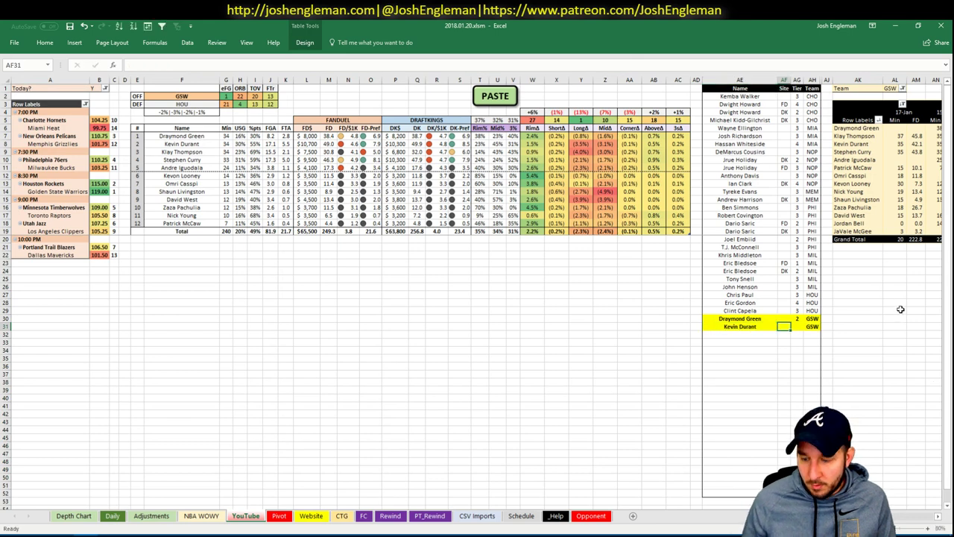
key(Tab)
text(3)
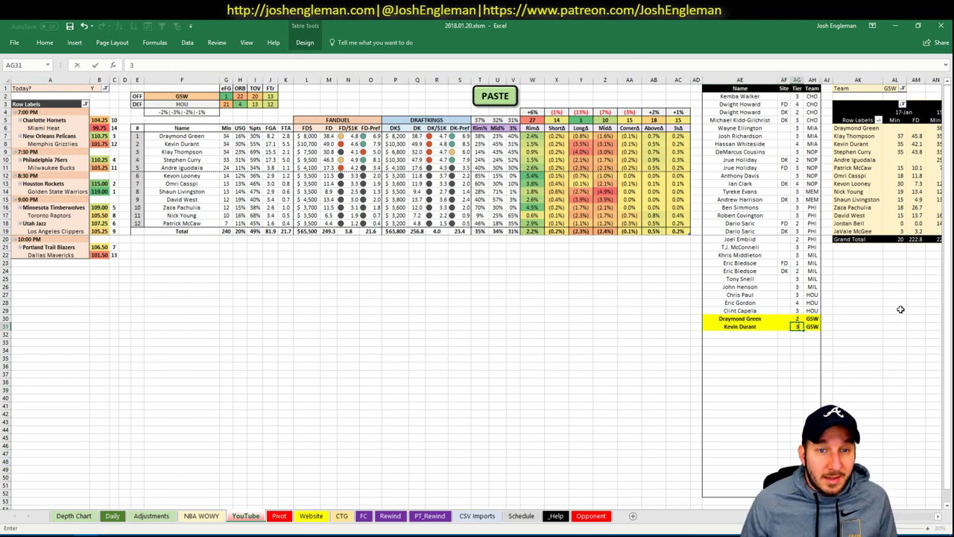
key(Return)
key(Return)
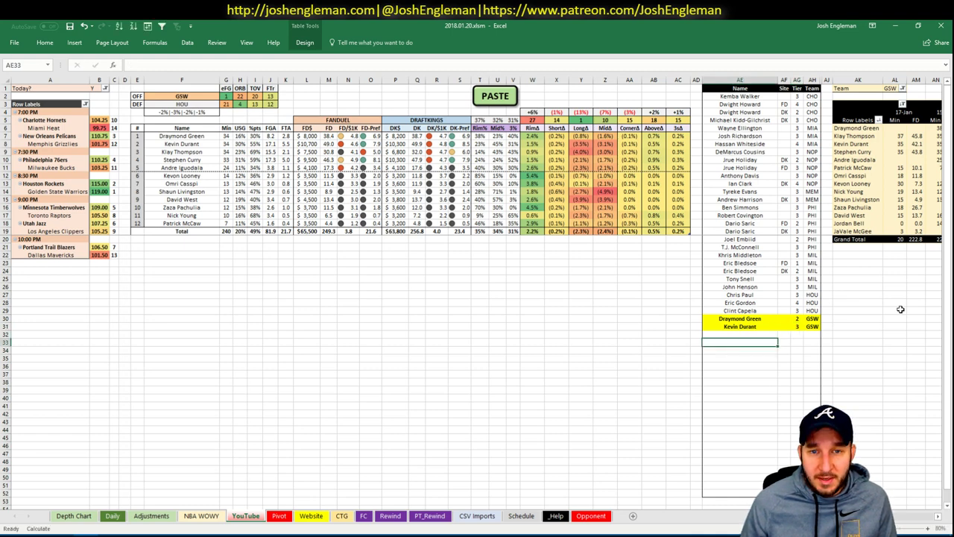
Add Klay Thompson below Kevin Durant in the player tier list with site DK and tier 3
key(Up)
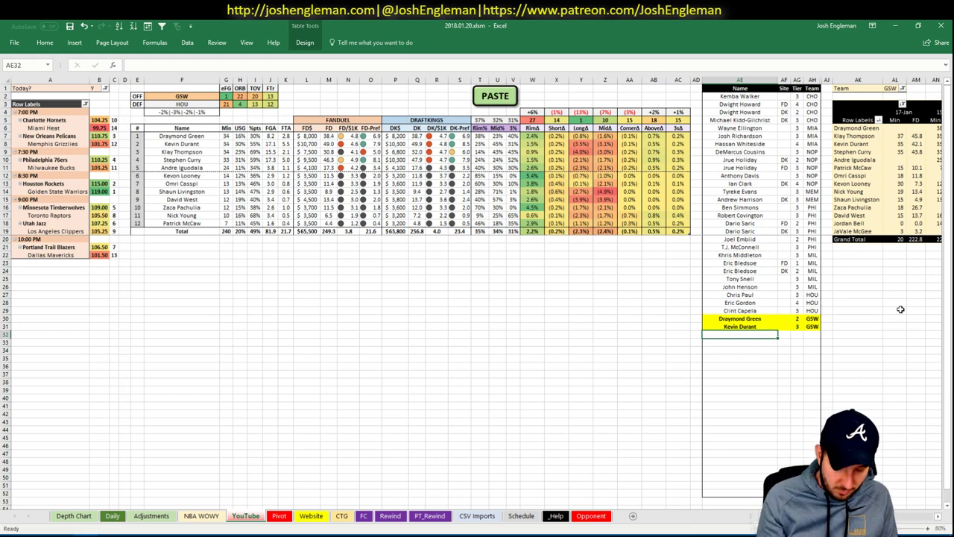
text(Klay Thomson)
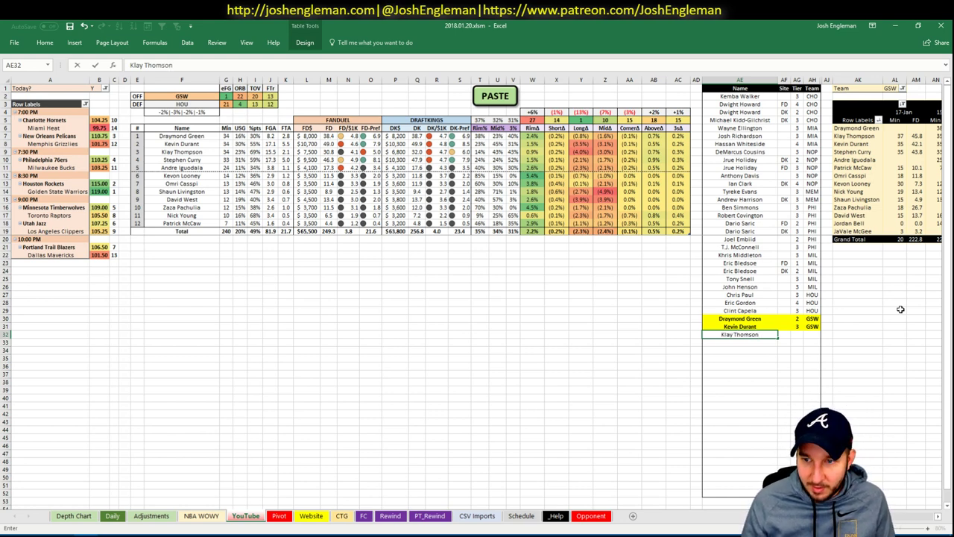
key(Tab)
text(DK)
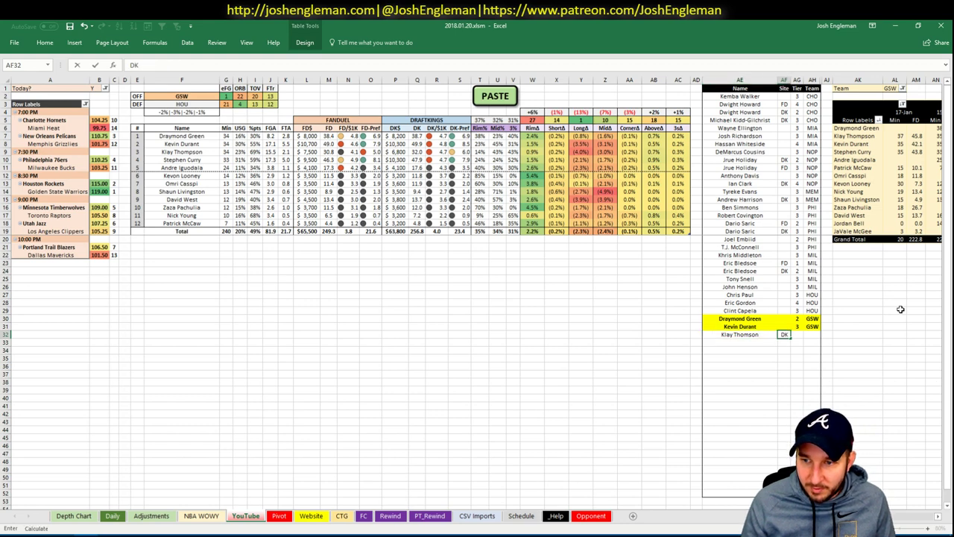
key(Tab)
text(4)
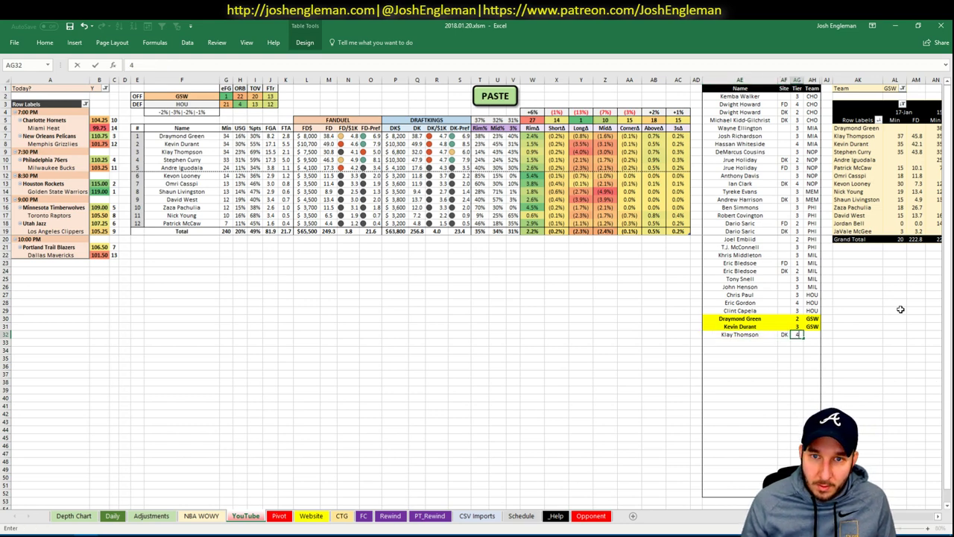
key(BackSpace)
text(3)
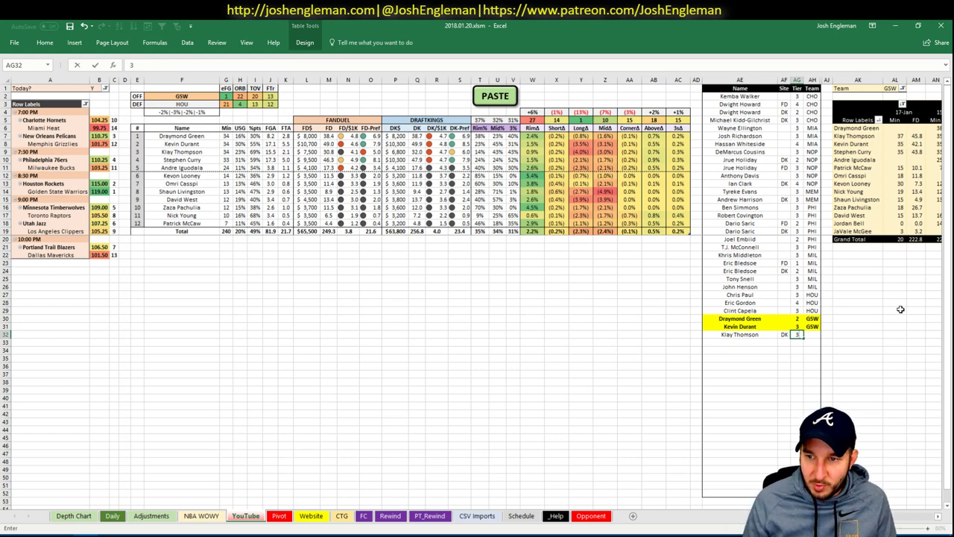
key(Left)
key(Left)
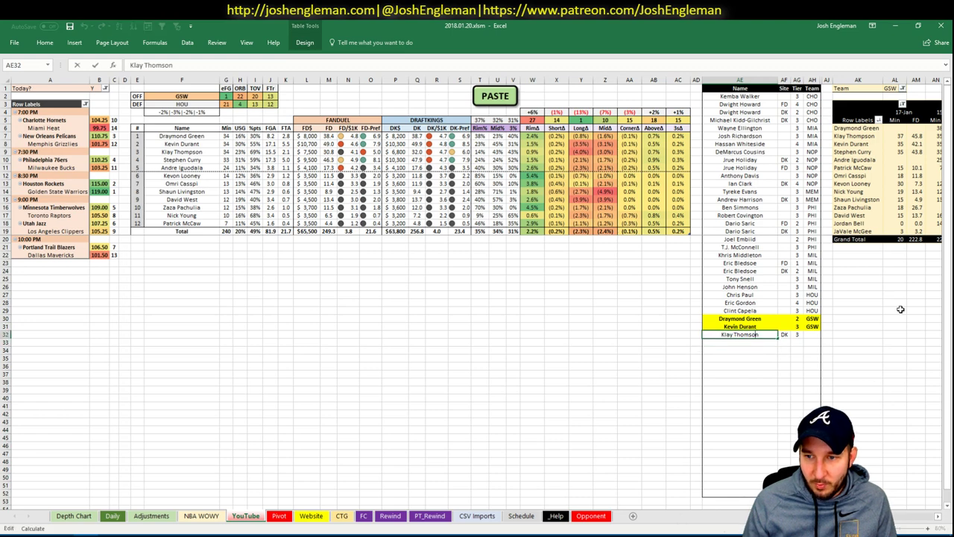
text(p)
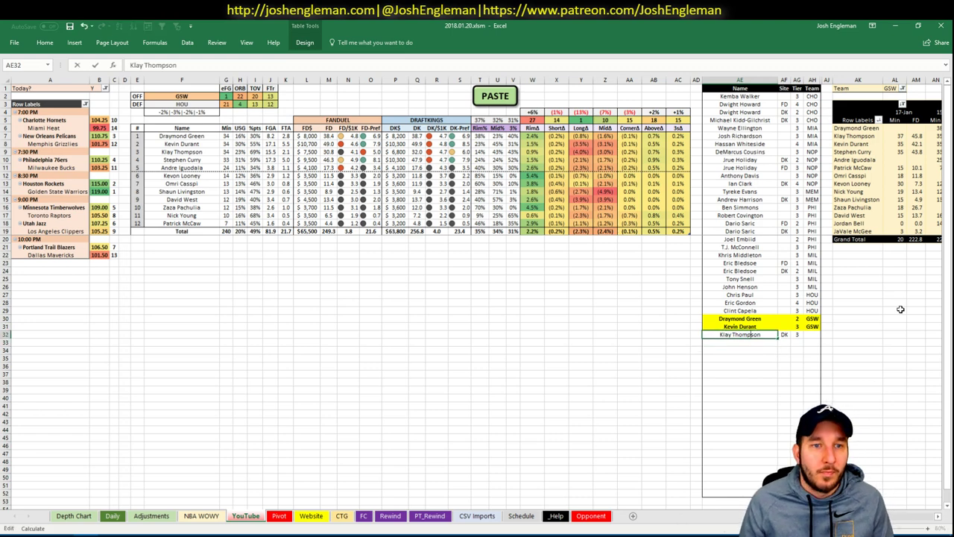
key(Return)
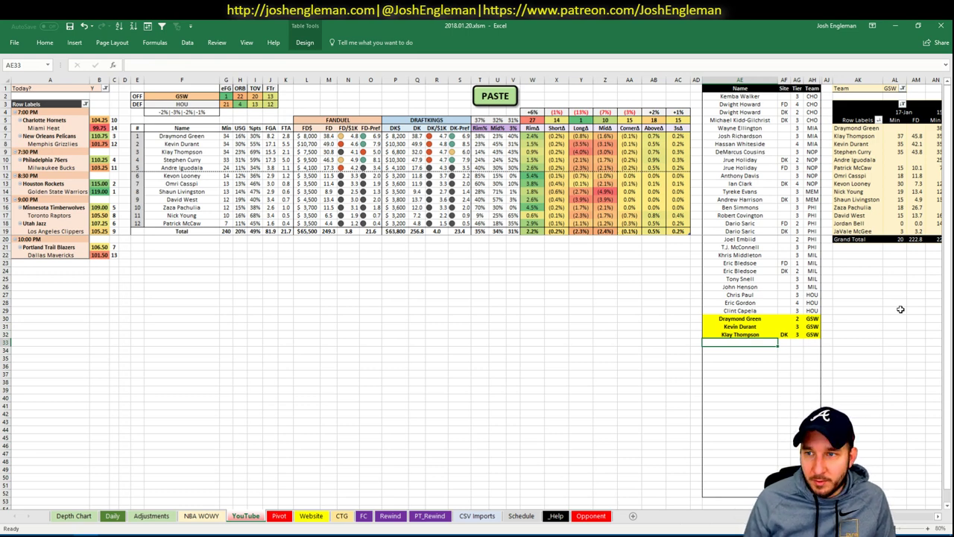
Add Stephen Curry below Klay Thompson in the player tier list with site FD and tier 2
text(St)
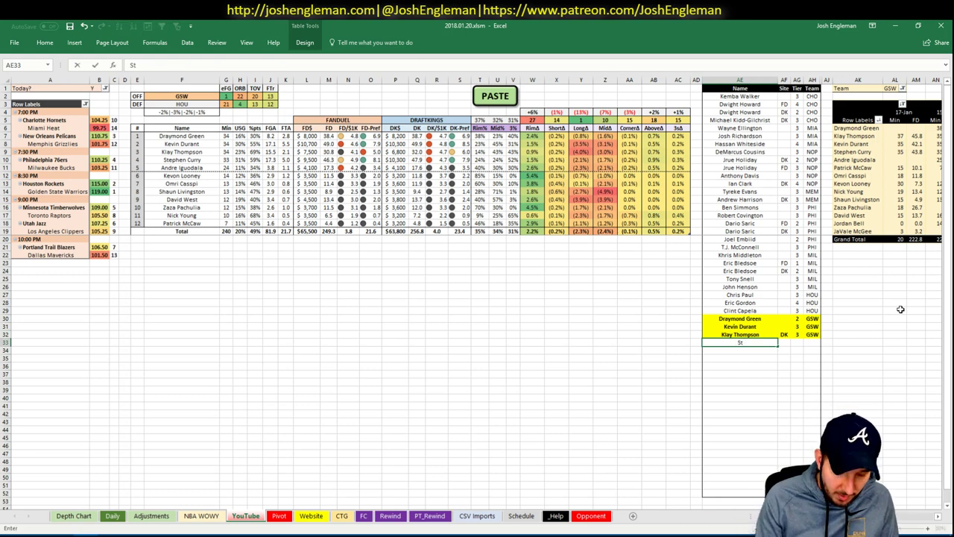
text(ephen Curry)
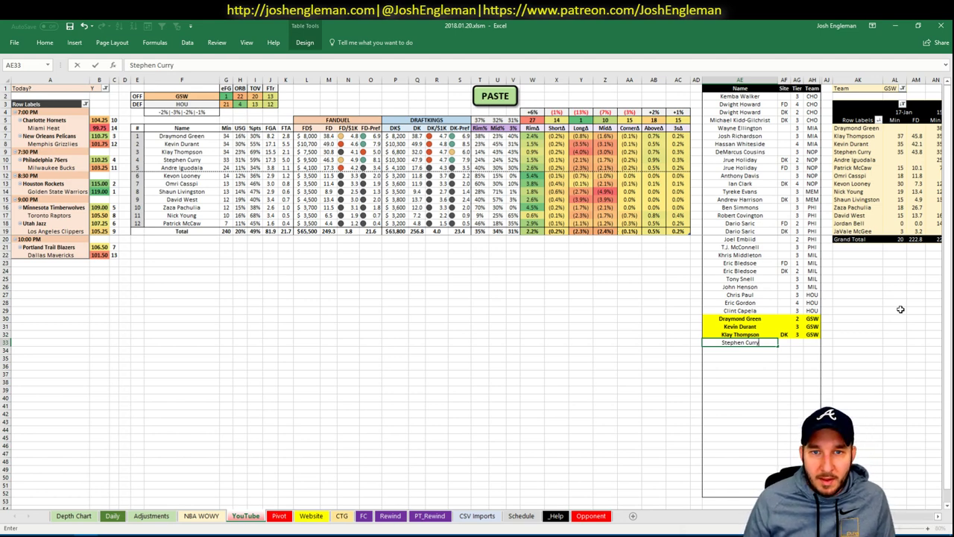
key(Tab)
text(FD)
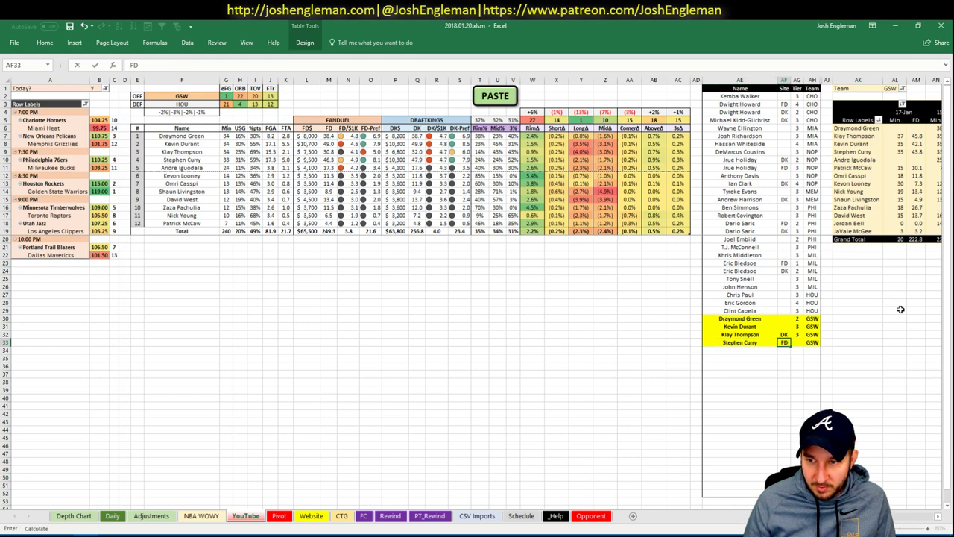
key(Tab)
text(2)
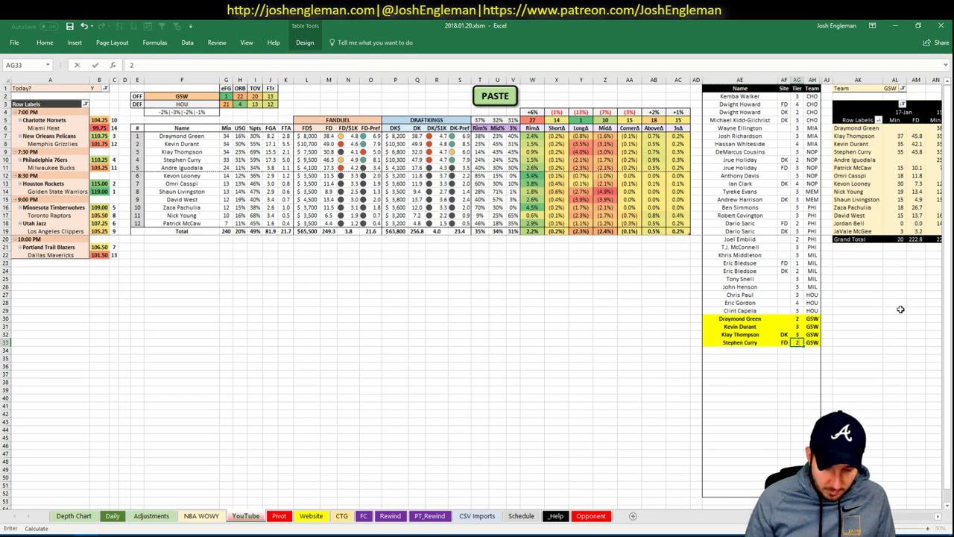
key(Return)
Add a second Stephen Curry row to the player tier list with site DK and tier 3
text(S)
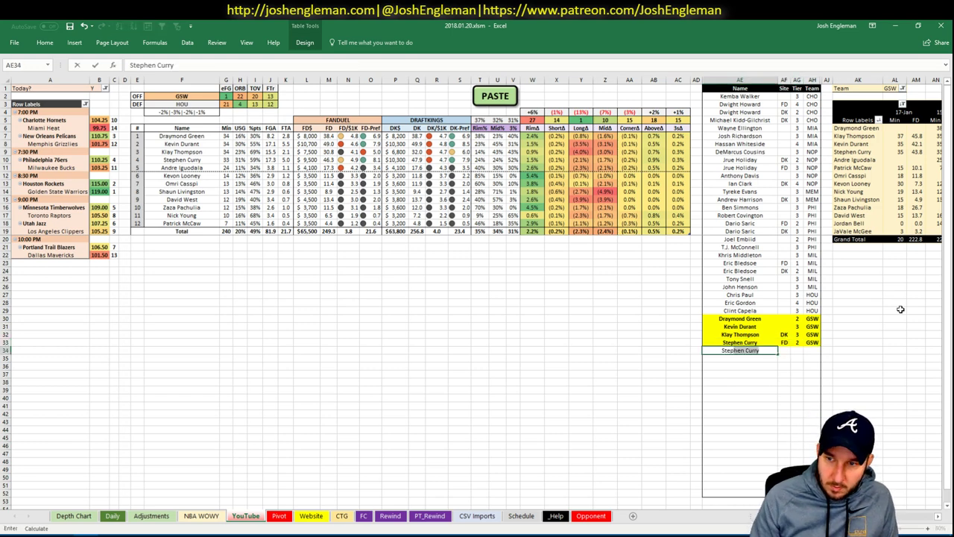
text(tephen Curry)
key(Tab)
text(DK)
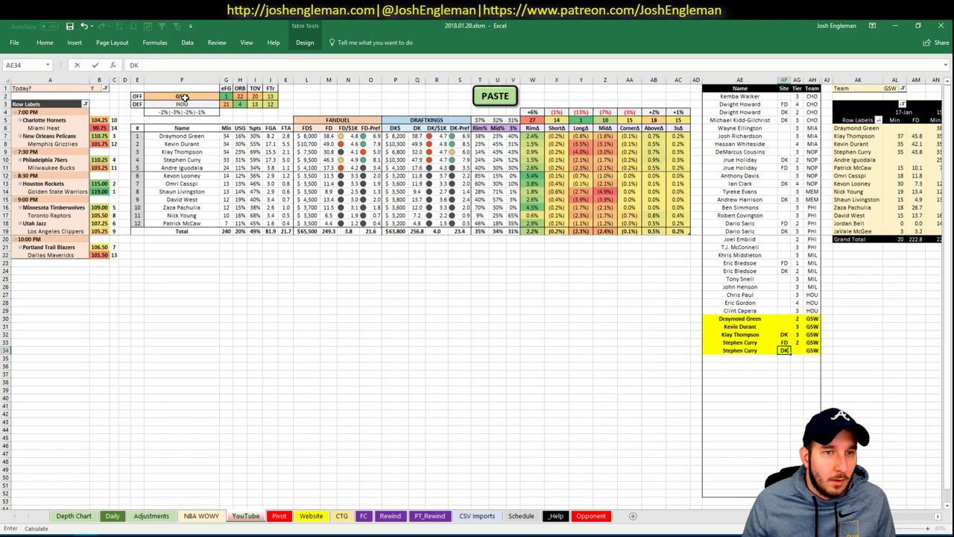
key(Tab)
text(3)
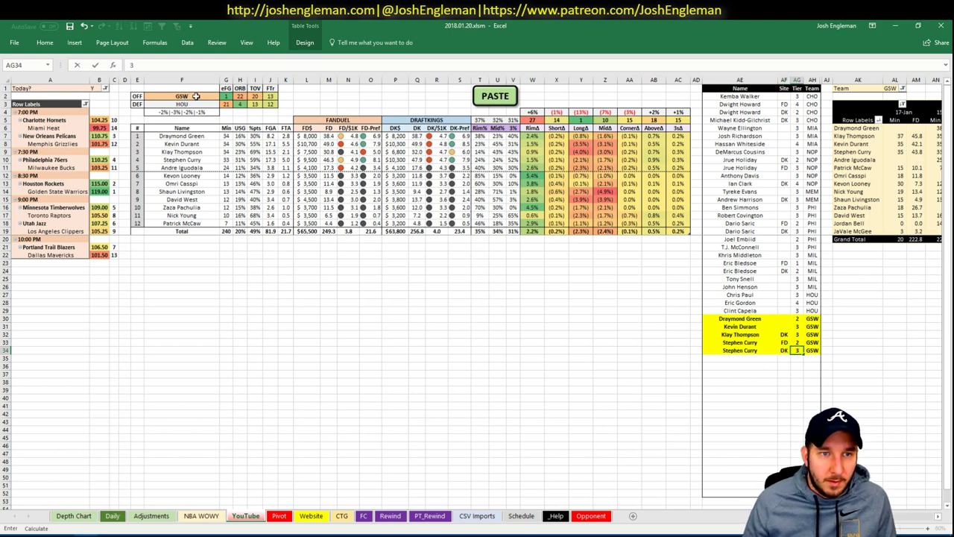
Set the offensive team of the matchup table to MIN
click(198, 96)
text(MIN)
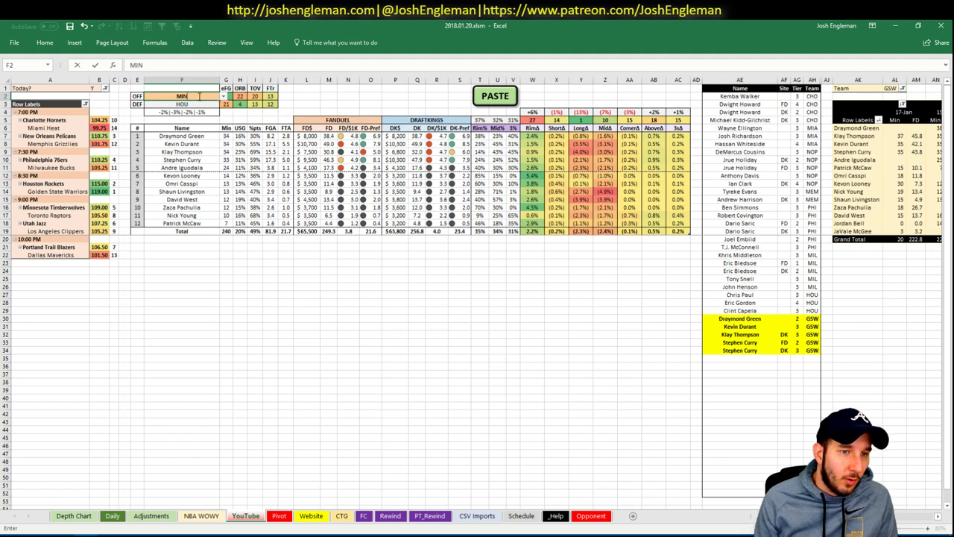
key(Return)
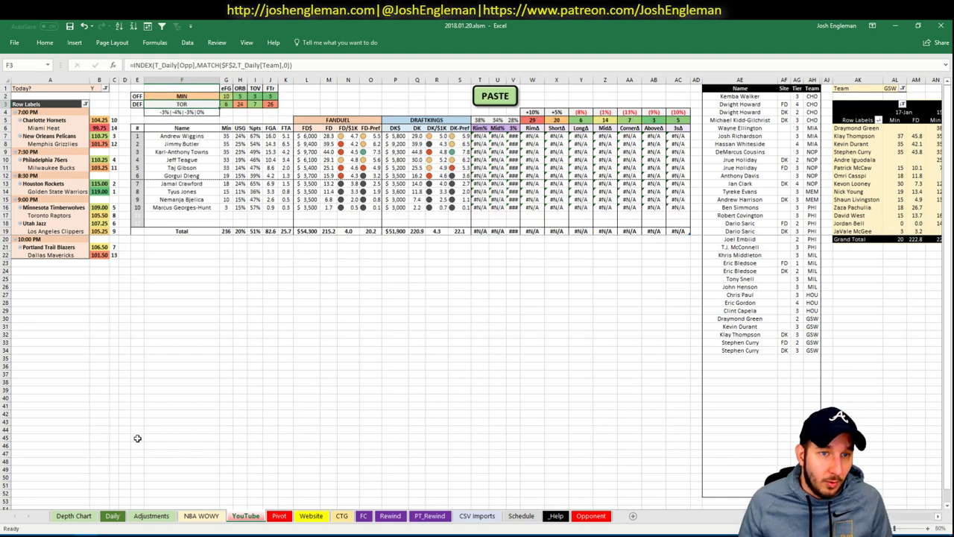
Switch to Cleaning the Glass in the browser and open the Minnesota Timberwolves team stats page
key(alt+Tab)
click(216, 100)
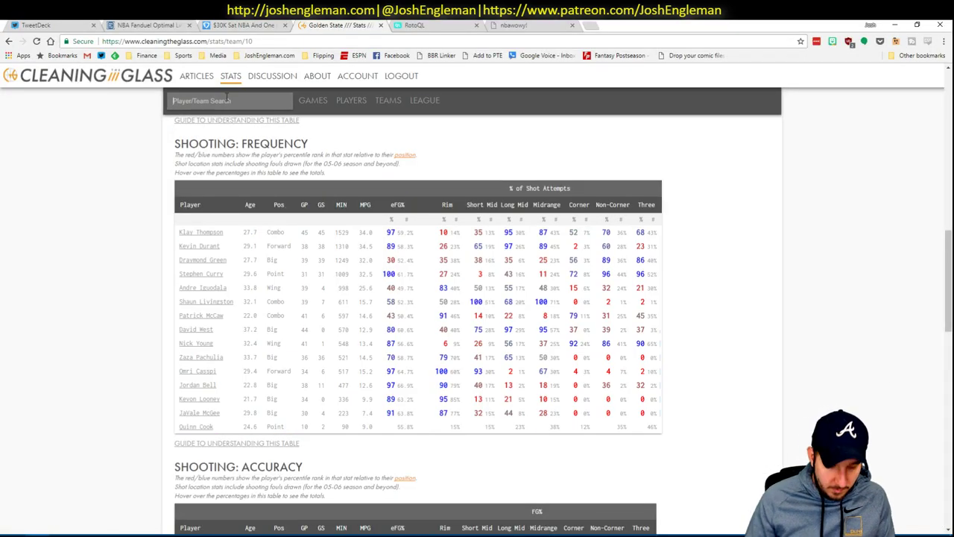
text(Minnesota Timberwolves)
key(Return)
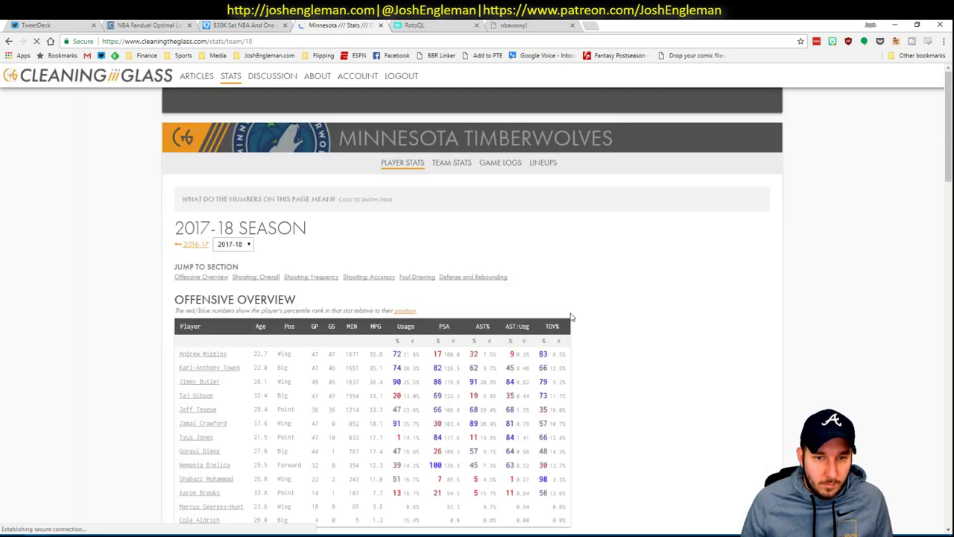
Copy all Minnesota player rows of the Shooting: Frequency table and paste them into the Excel workbook with its paste macro
scroll(574, 313, down, 5)
scroll(659, 425, down, 4)
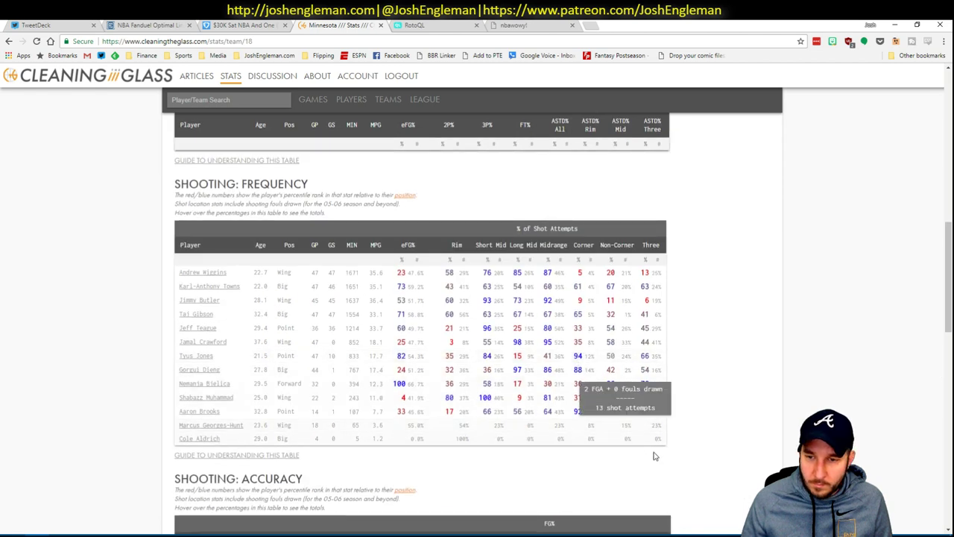
drag(661, 440, 211, 287)
key(alt+Tab)
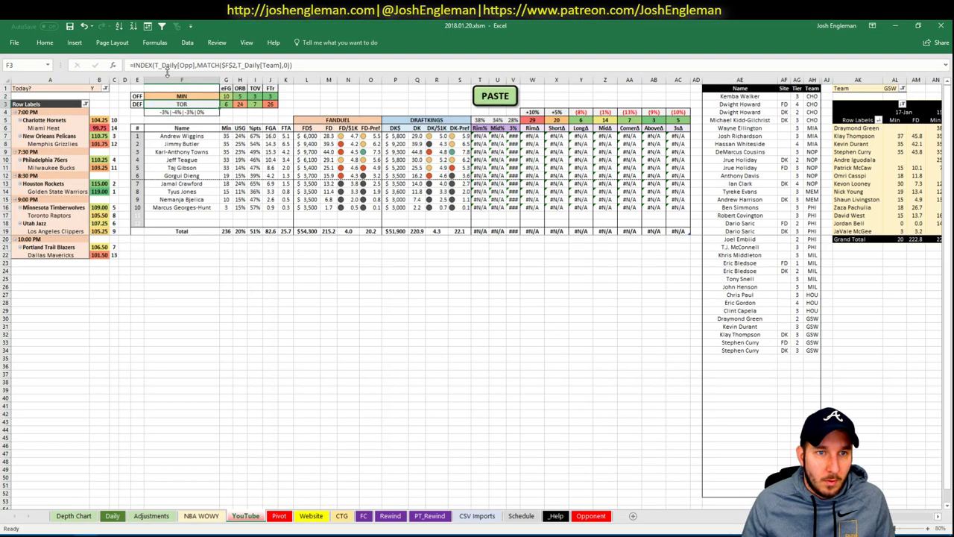
click(492, 98)
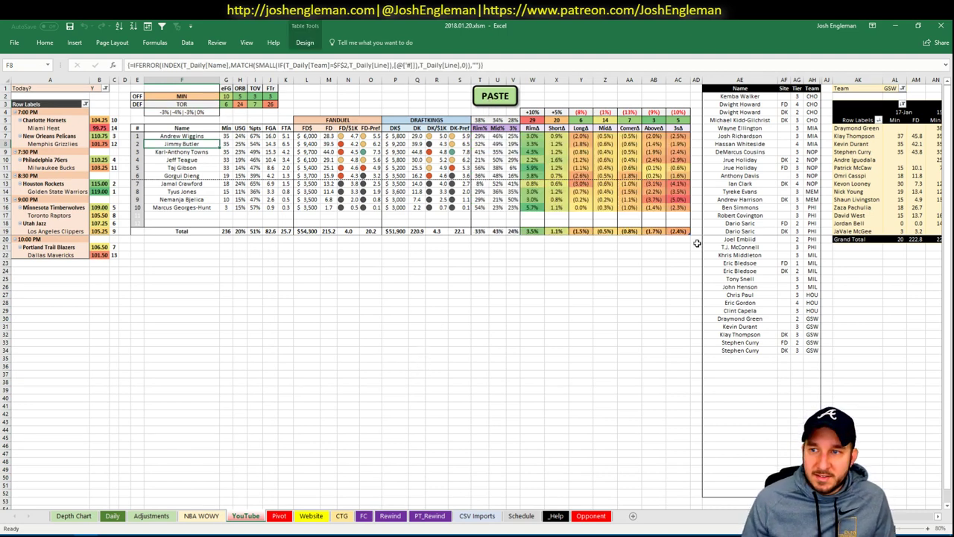
Filter the game log pivot table to team MIN
click(889, 88)
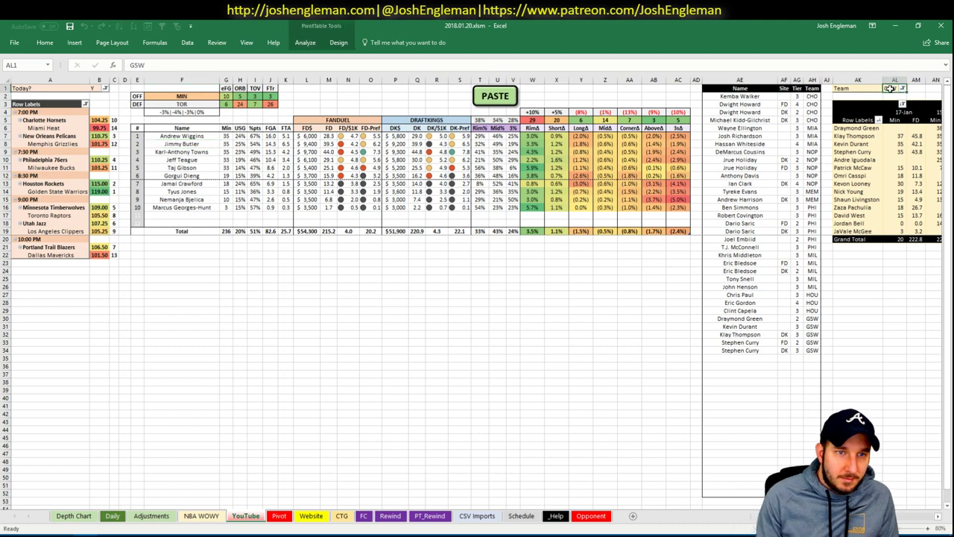
text(MIN)
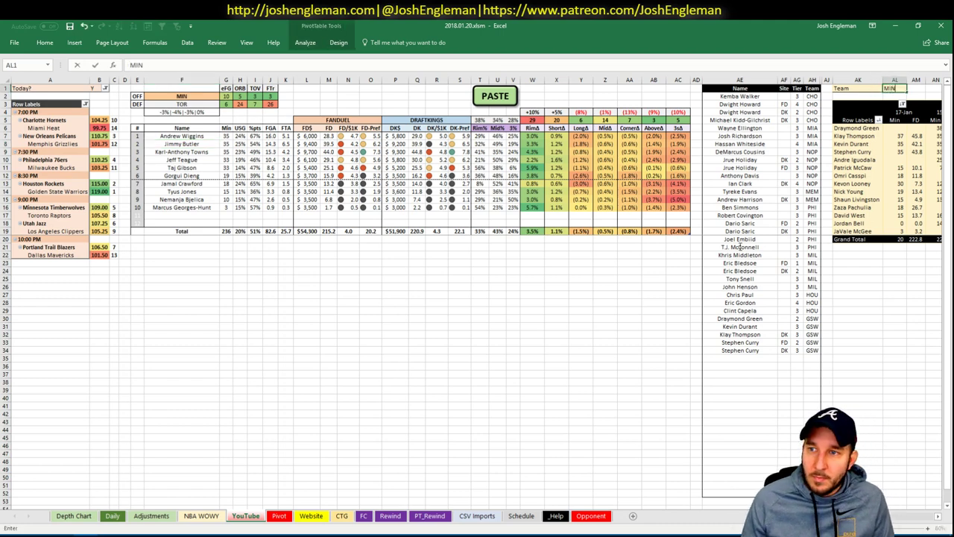
key(Return)
Add Andrew Wiggins below Stephen Curry in the player tier list with tier 3
click(750, 357)
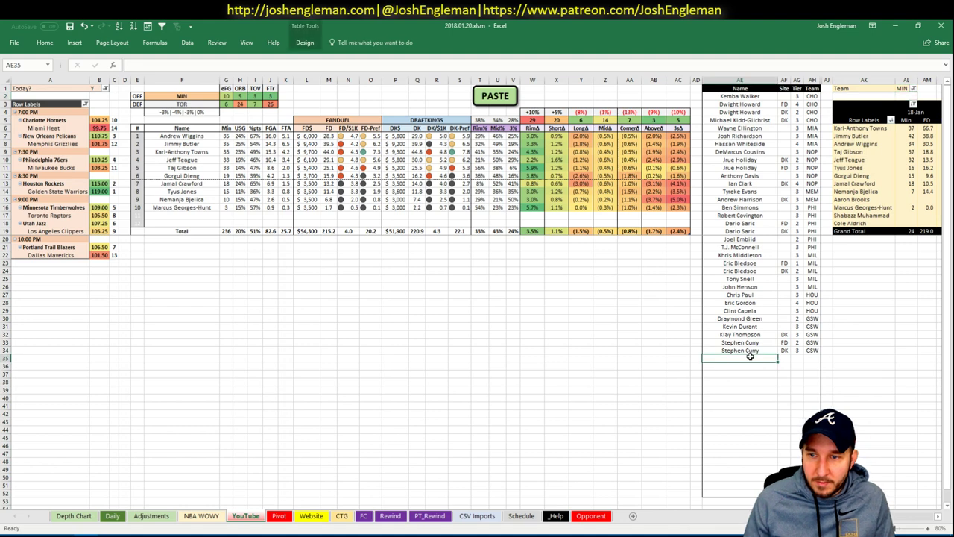
text(Andrew Wiggins)
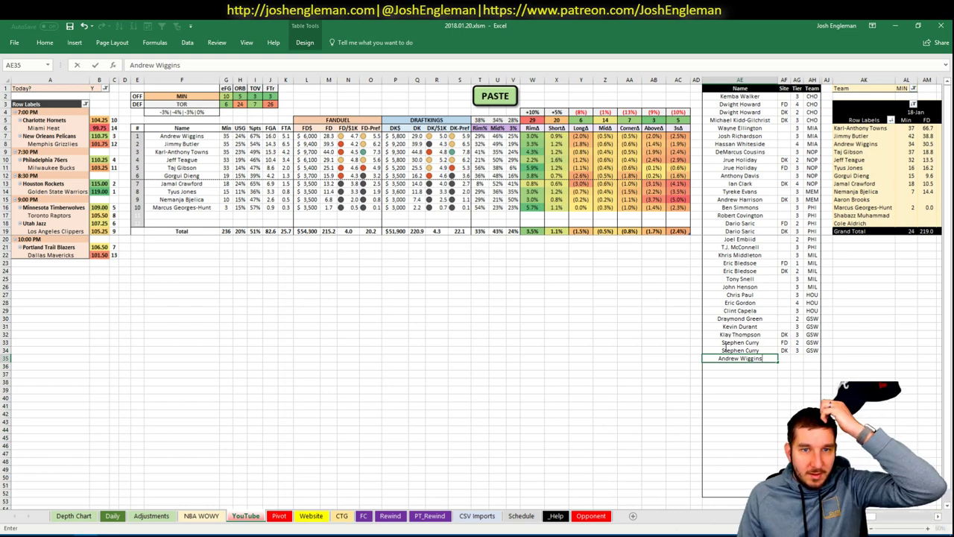
key(Return)
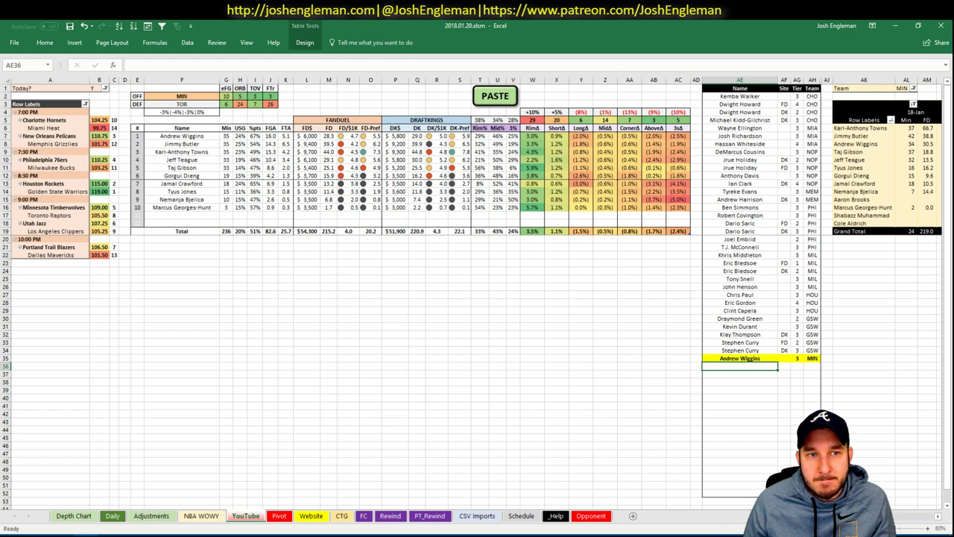
Check the Minnesota players' recent game logs and add Jimmy Butler below Andrew Wiggins in the player tier list with tier 4
scroll(477, 291, right, 5)
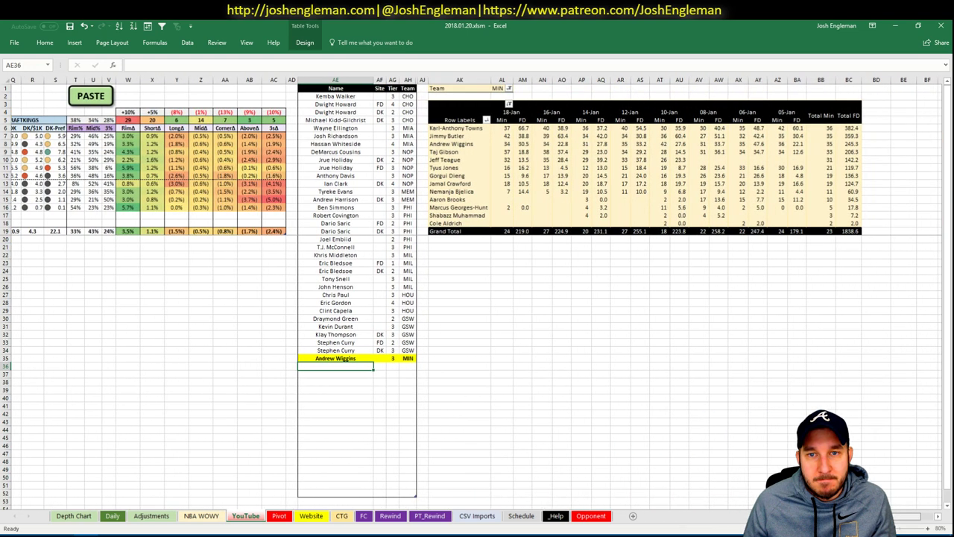
scroll(477, 290, left, 5)
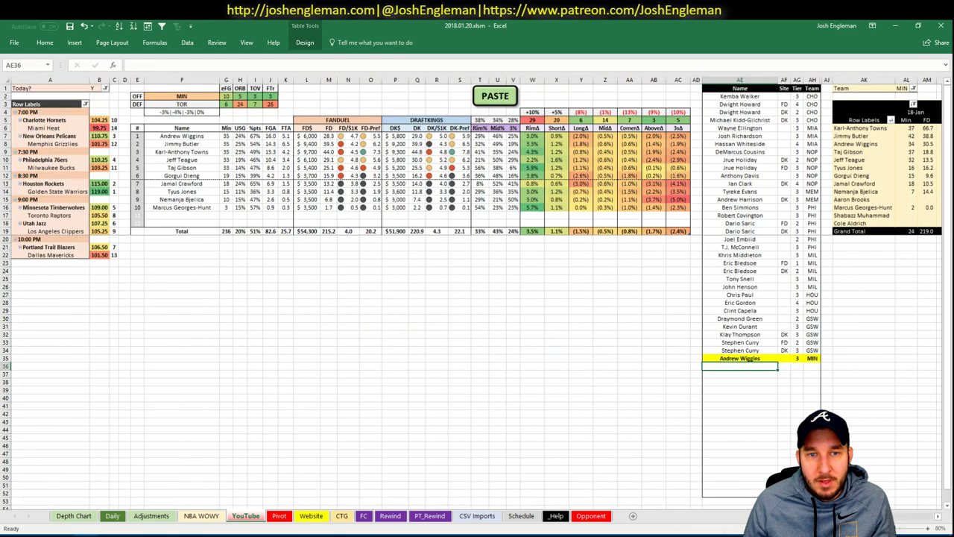
scroll(922, 514, right, 5)
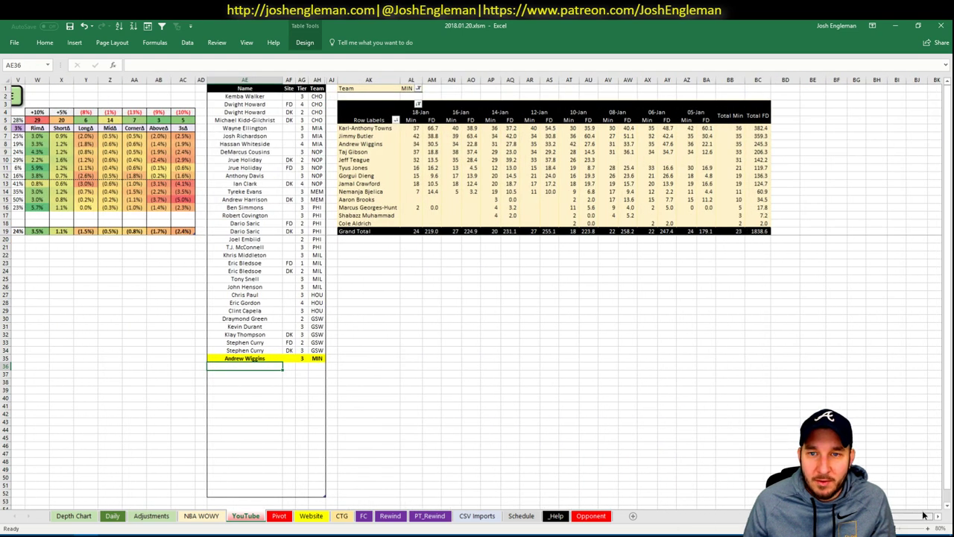
scroll(922, 511, left, 5)
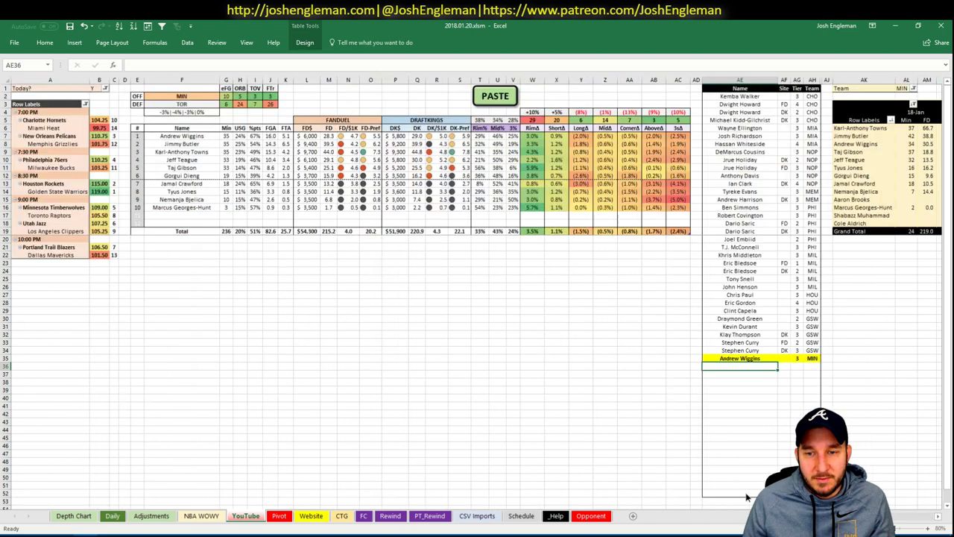
text(Jimmy Butler)
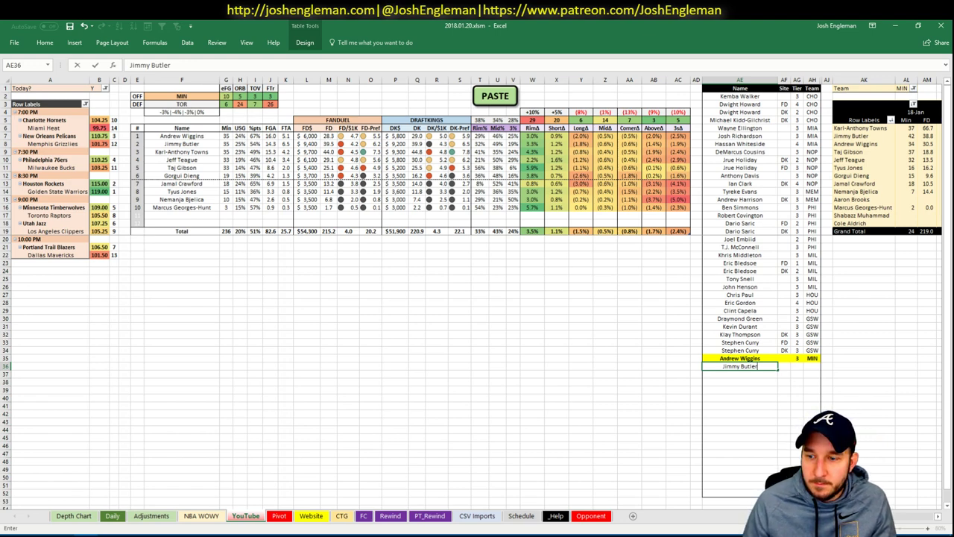
key(Tab)
key(Tab)
text(4)
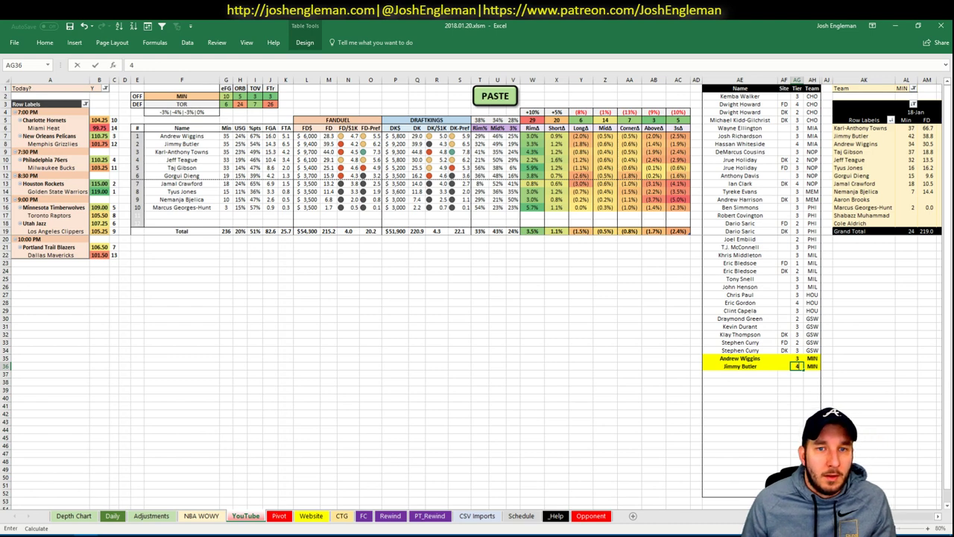
key(Return)
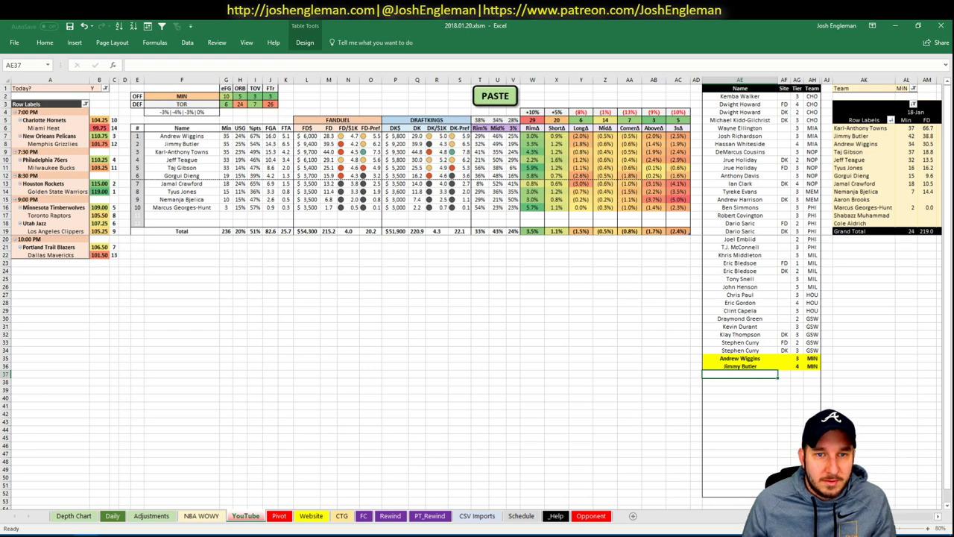
Check the Minnesota game logs and add Karl-Anthony Towns below Jimmy Butler in the player tier list with tier 3
scroll(477, 291, right, 3)
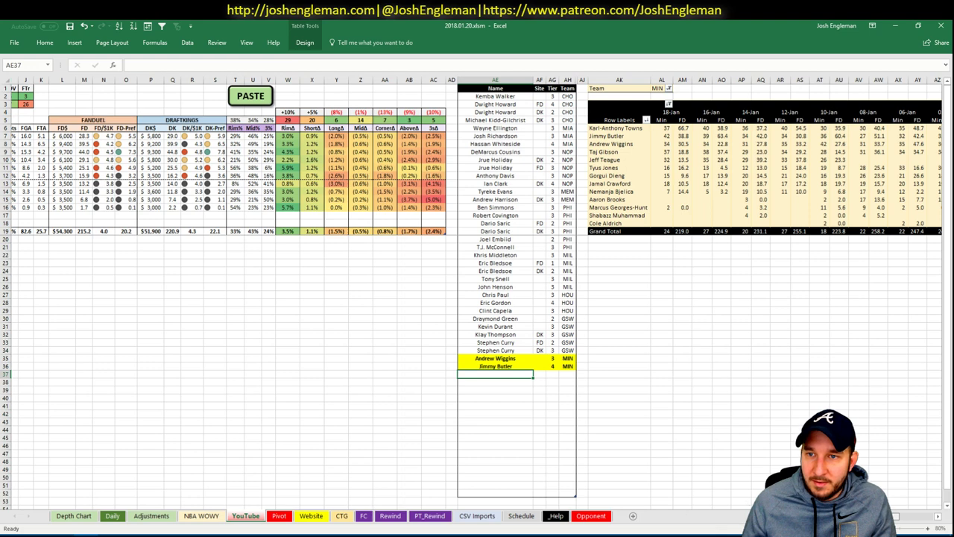
scroll(708, 498, left, 3)
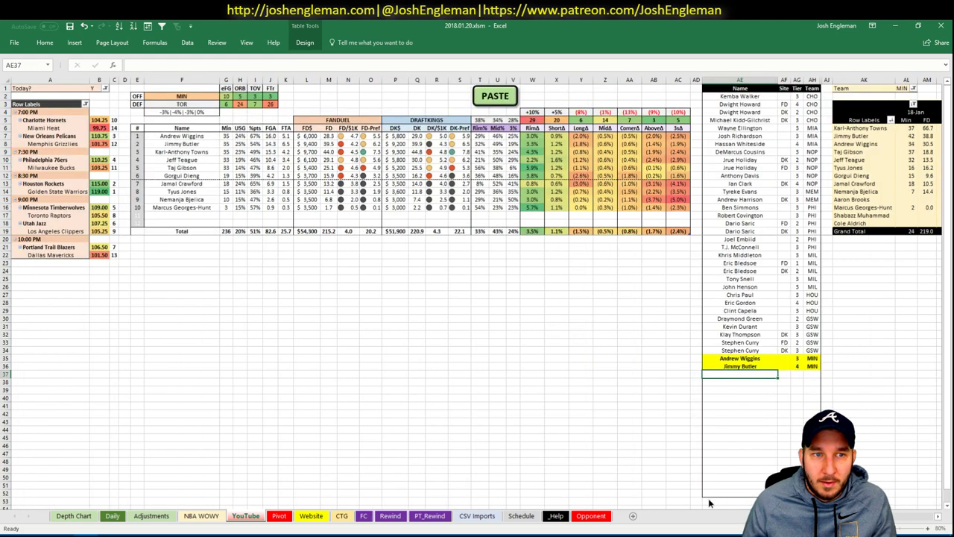
text(Karl)
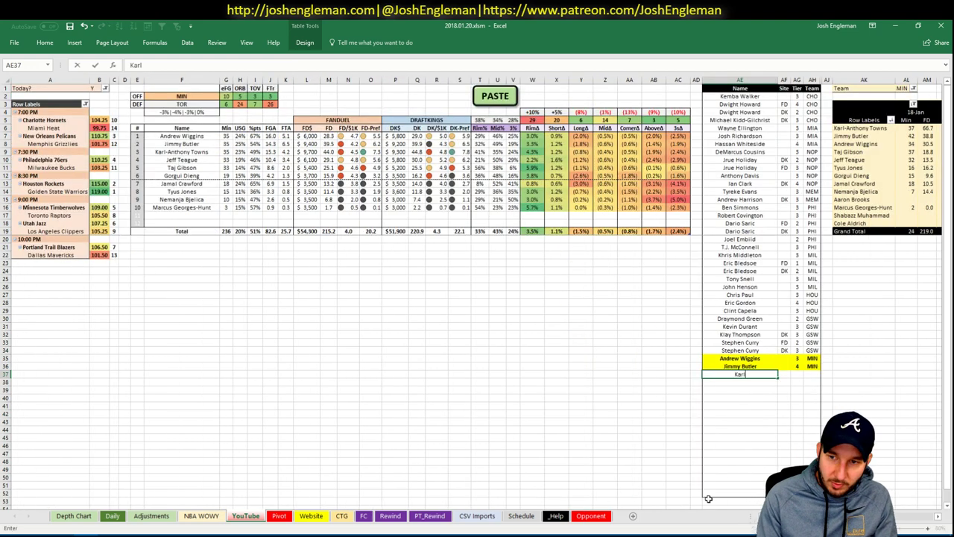
text(-Anthony)
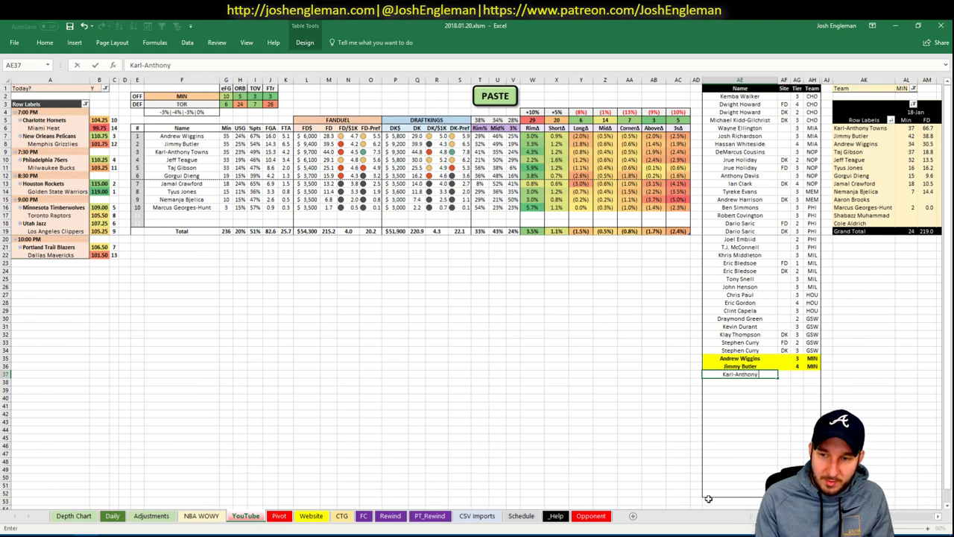
text( Towns)
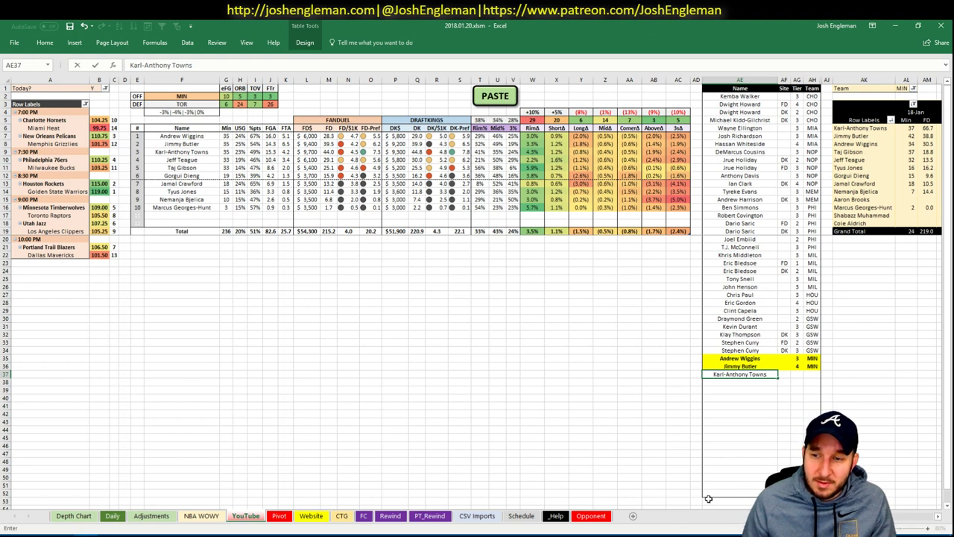
key(Tab)
key(Tab)
text(3)
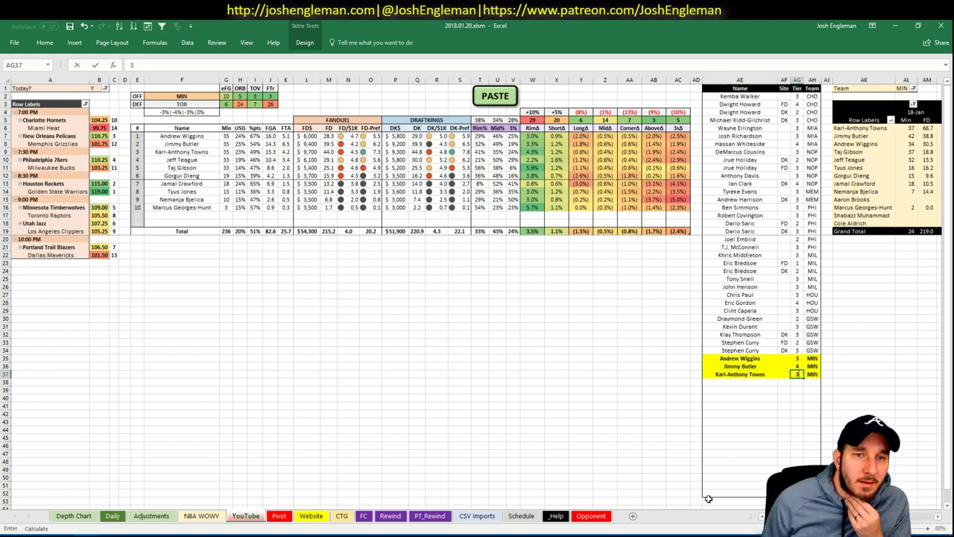
key(Return)
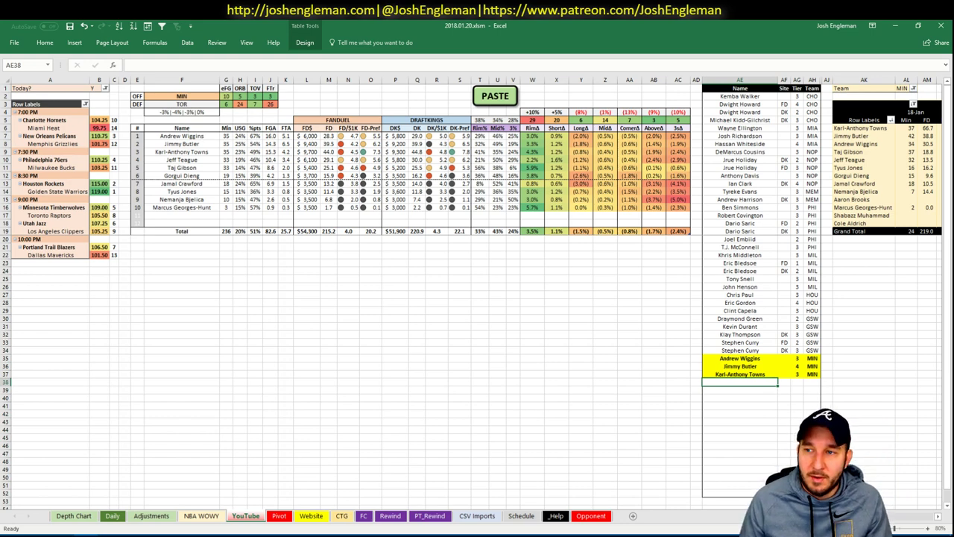
Review the Minnesota players' recent games and add Jeff Teague below Karl-Anthony Towns in the player tier list with tier 3
scroll(477, 298, right, 5)
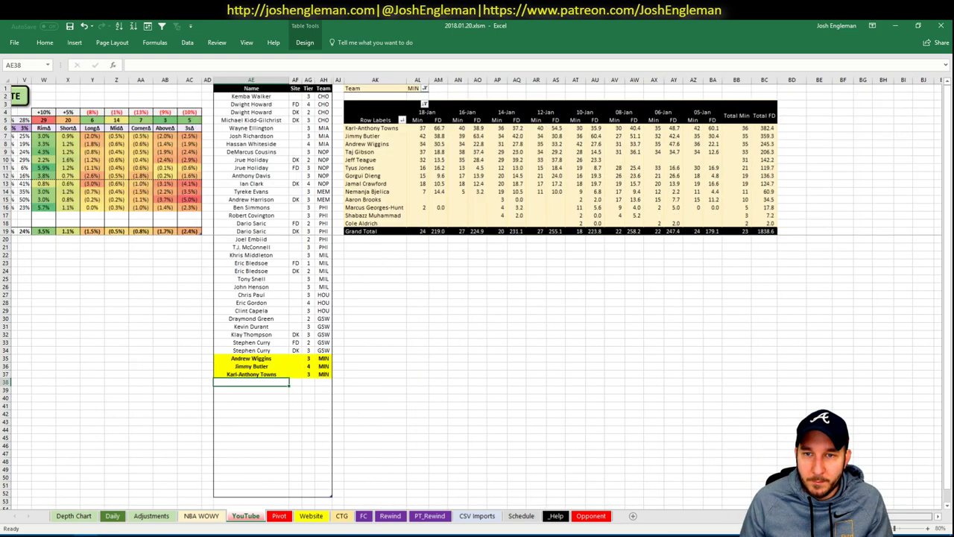
scroll(868, 524, right, 1)
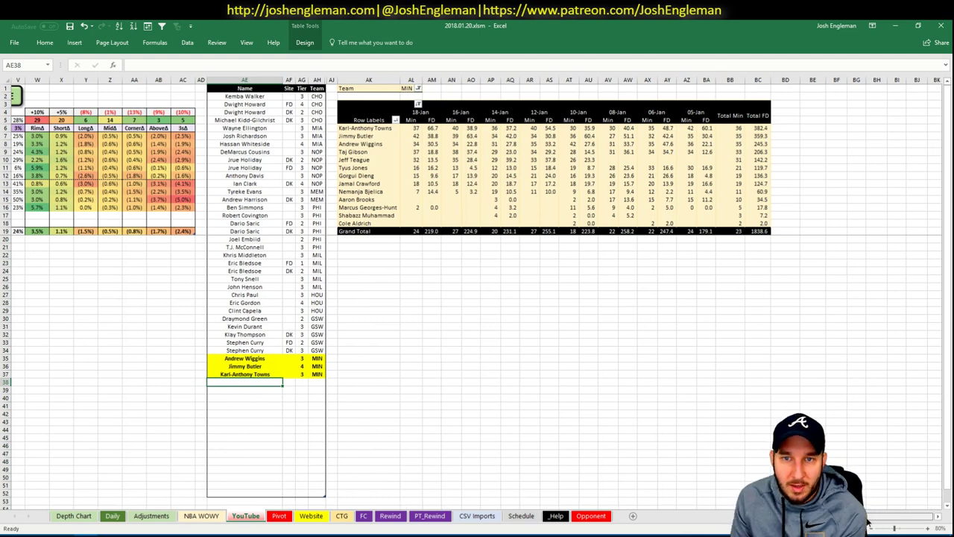
scroll(757, 497, left, 5)
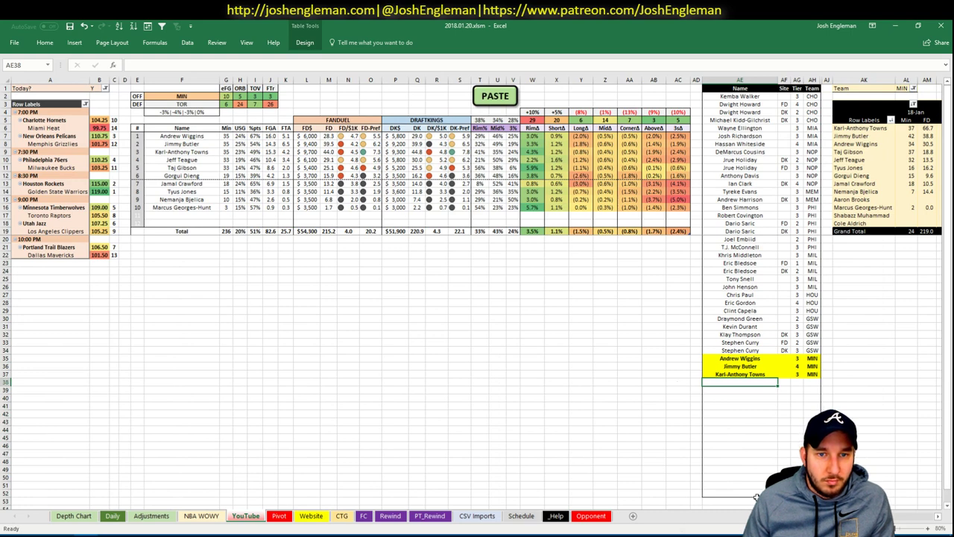
text(Jeff teague)
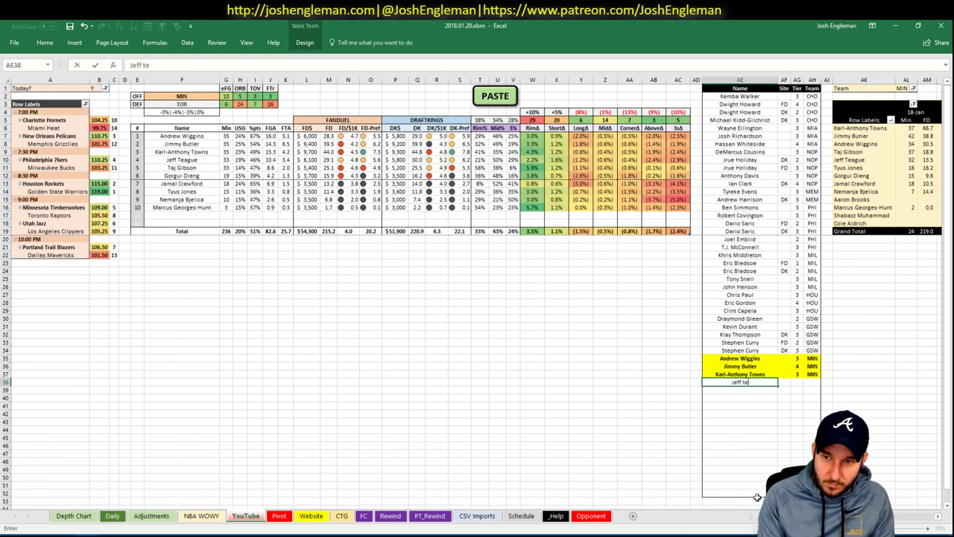
key(BackSpace)
key(BackSpace)
key(BackSpace)
key(BackSpace)
key(BackSpace)
key(BackSpace)
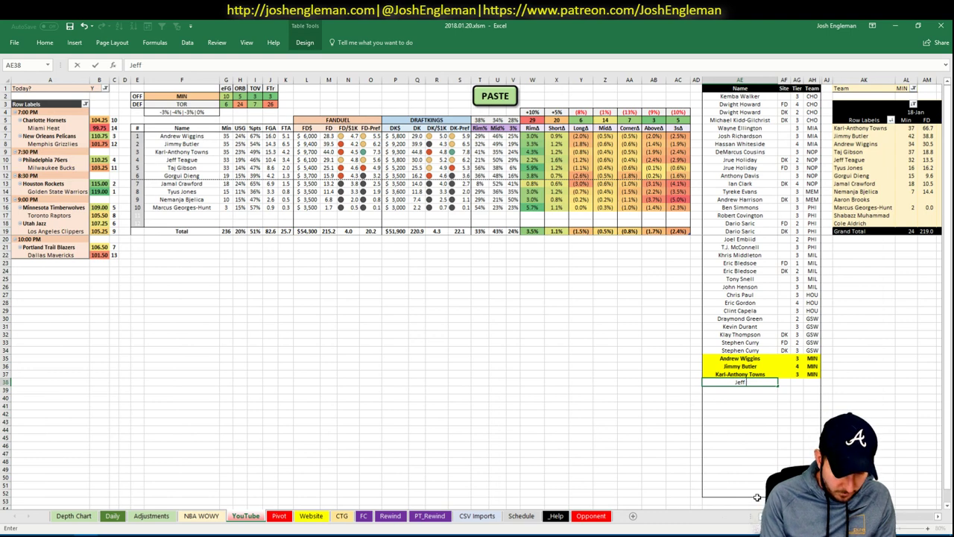
text(Teague)
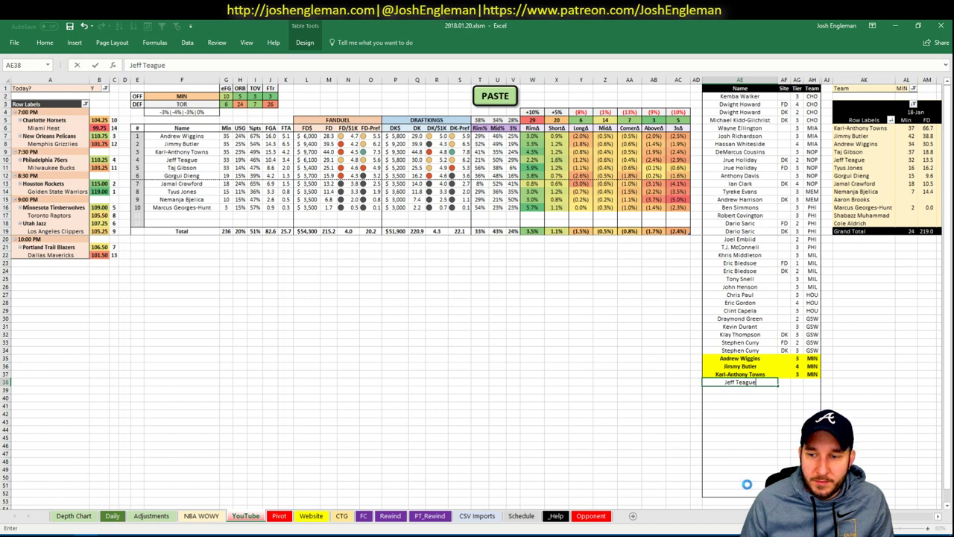
key(Tab)
key(Tab)
text(3)
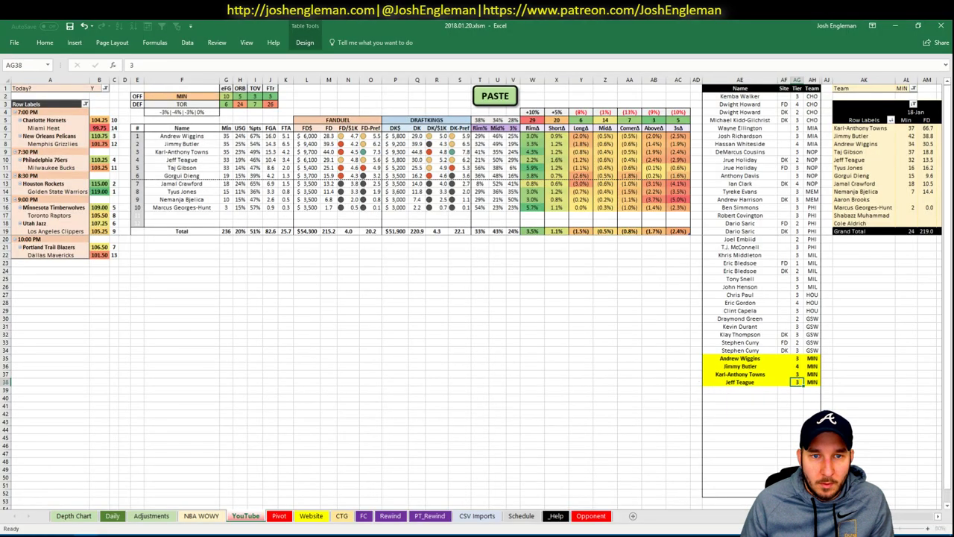
key(Return)
Compare the recent game logs and add Taj Gibson below Jeff Teague in the player tier list with tier 3
scroll(477, 290, right, 7)
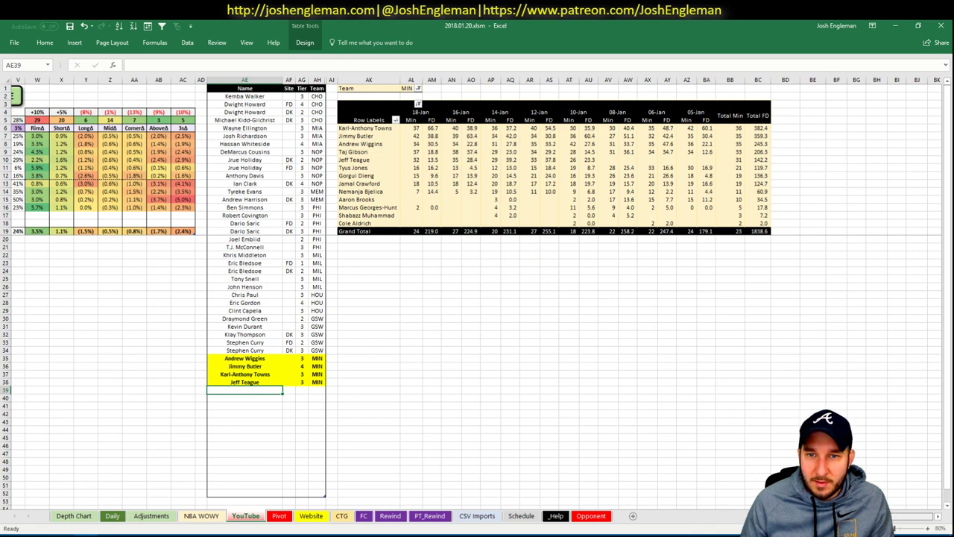
scroll(477, 291, left, 7)
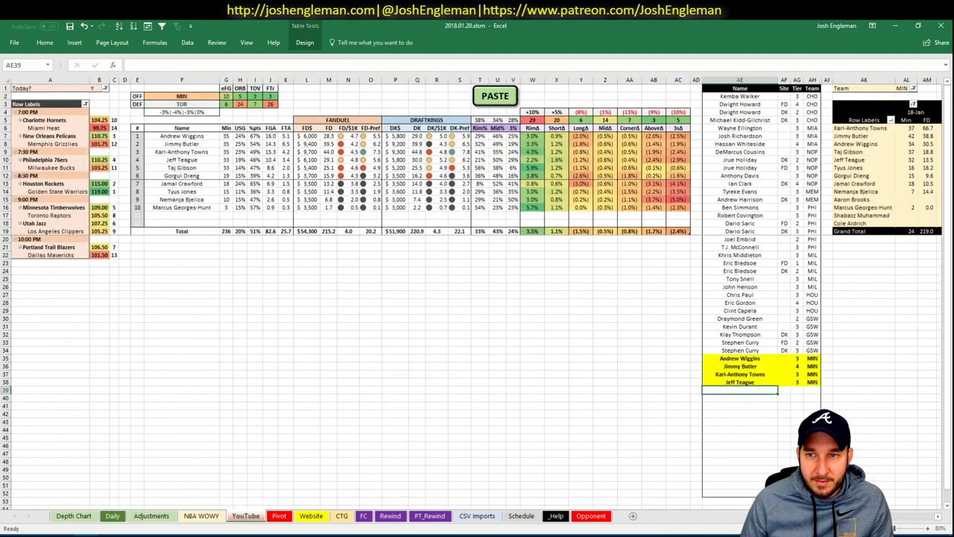
text(Taj Gibson)
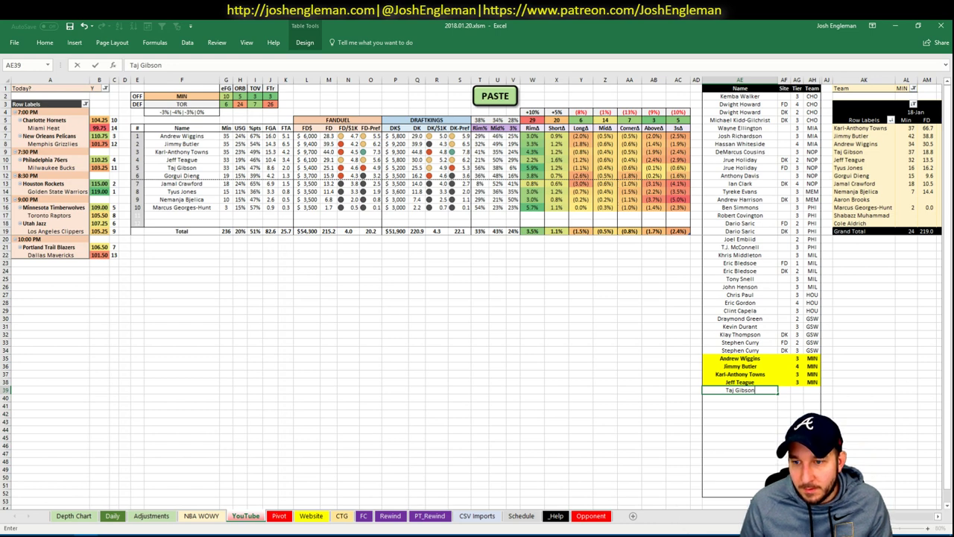
key(Tab)
key(Tab)
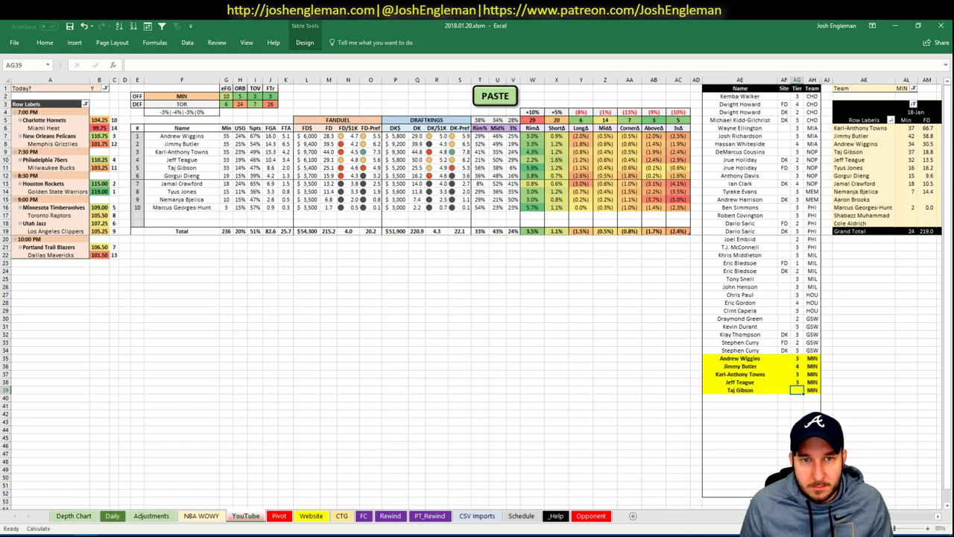
text(3)
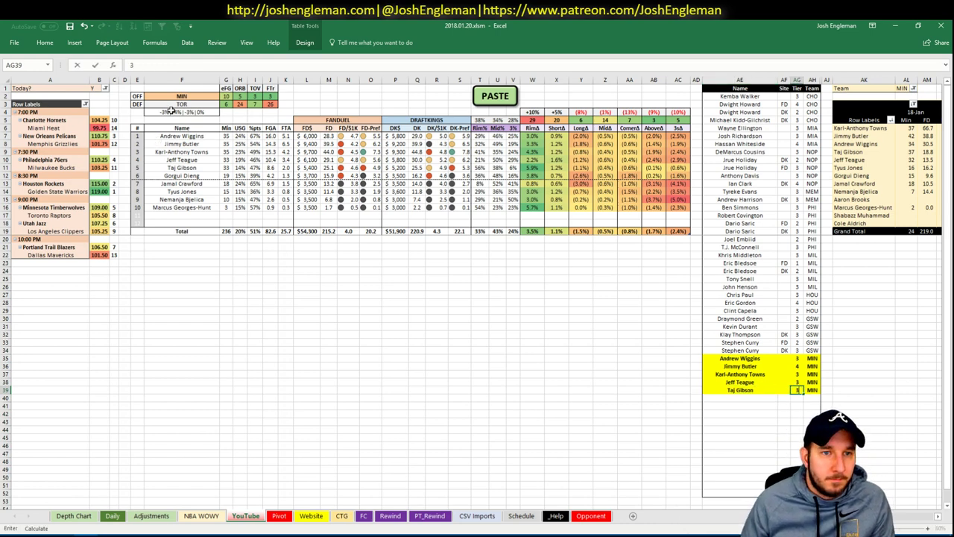
Set the offensive team of the matchup table to TOR
click(197, 97)
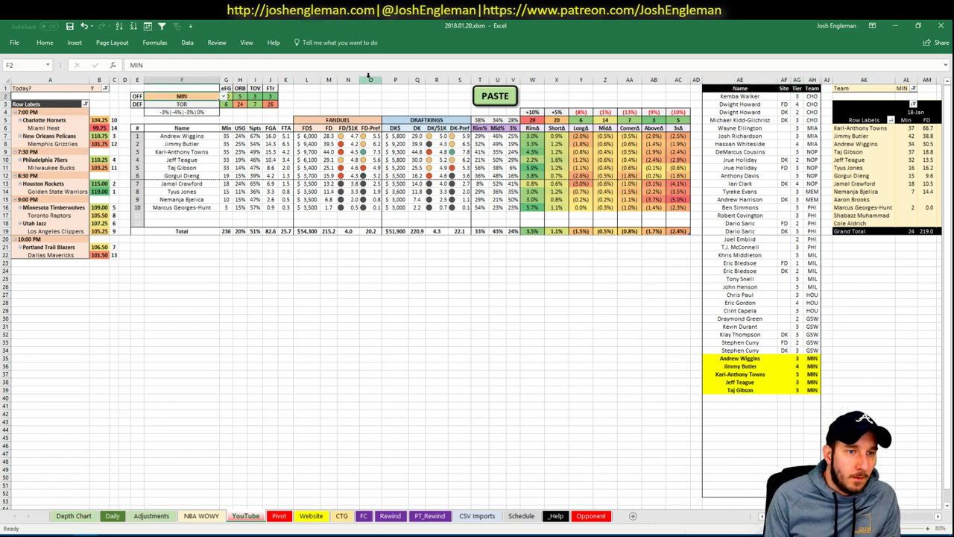
text(TOR)
key(Return)
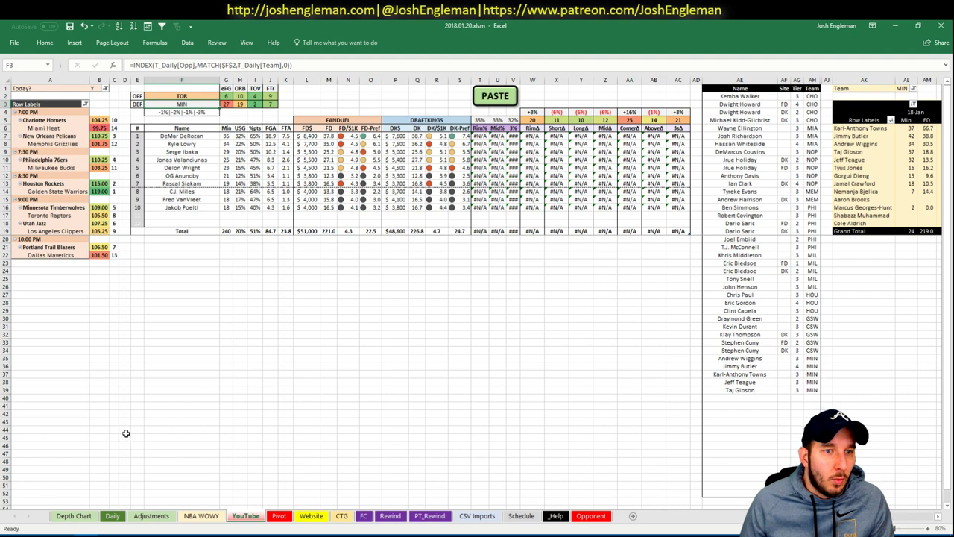
Switch to the Cleaning the Glass page in the browser and open the Toronto Raptors team stats
click(38, 535)
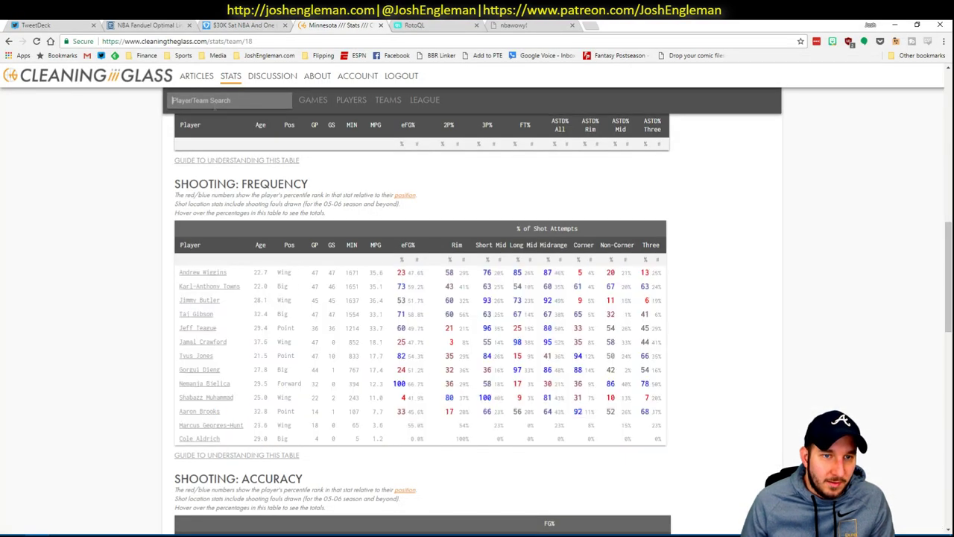
click(215, 106)
text(Toronto Raptors)
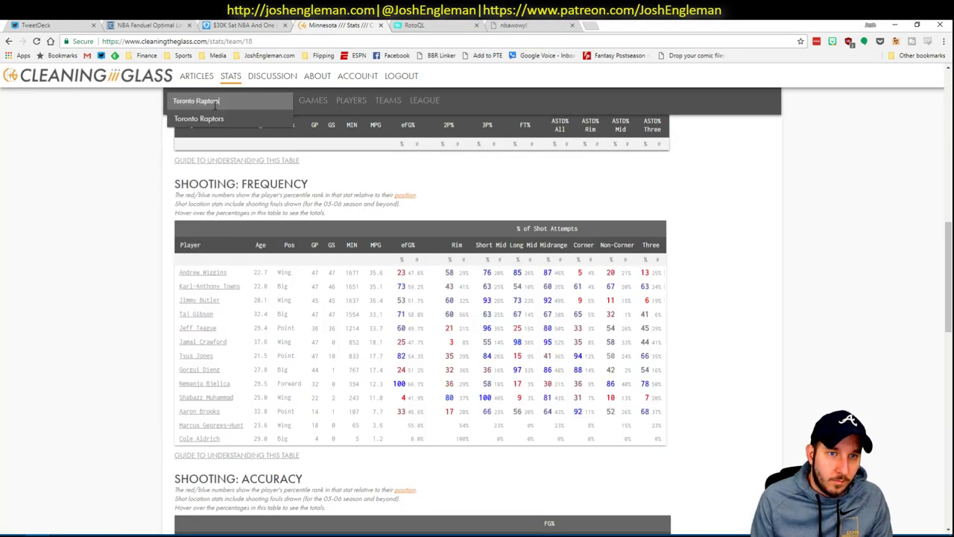
key(Return)
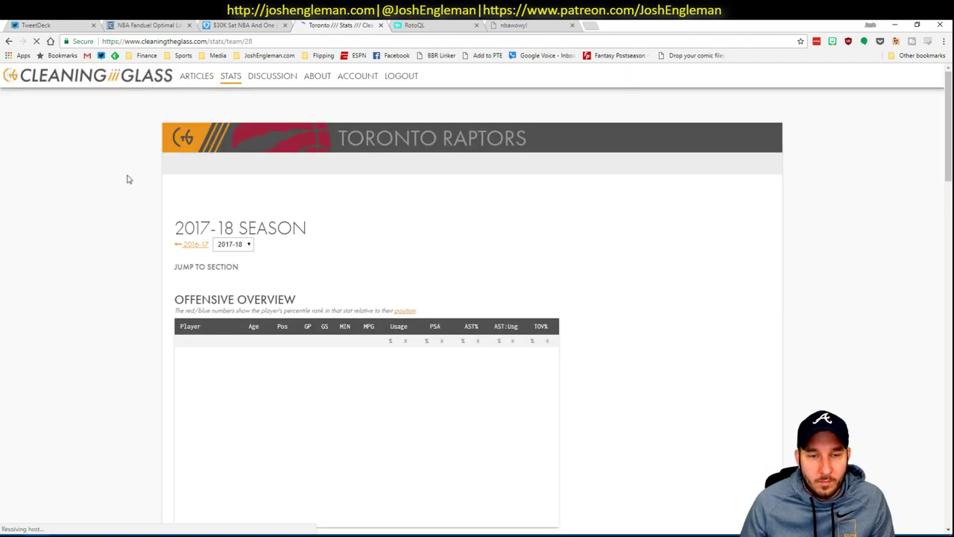
Copy all Toronto player rows of the Shooting: Frequency table and paste them into the Excel workbook with its paste macro
scroll(311, 273, down, 10)
mouse_move(651, 402)
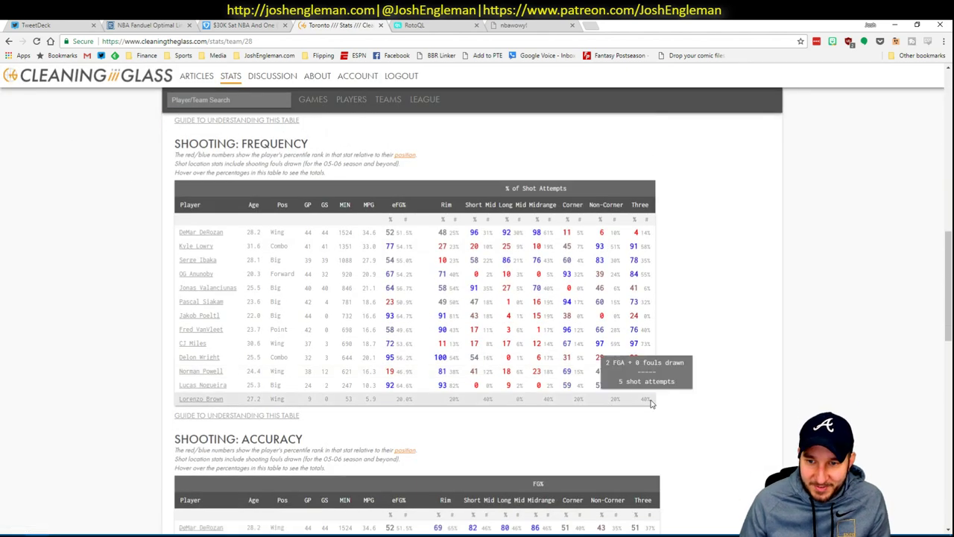
drag(651, 403, 181, 237)
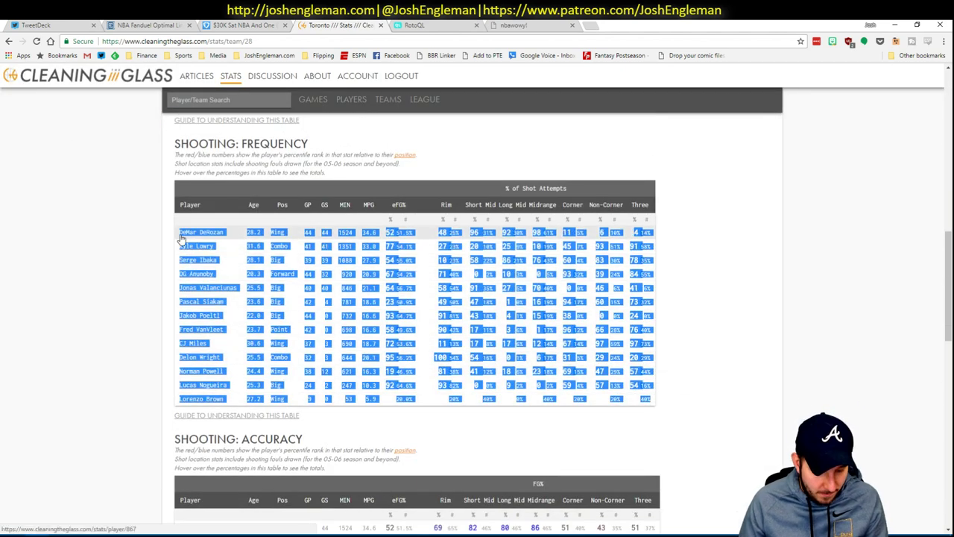
key(ctrl+c)
key(alt+Tab)
click(485, 92)
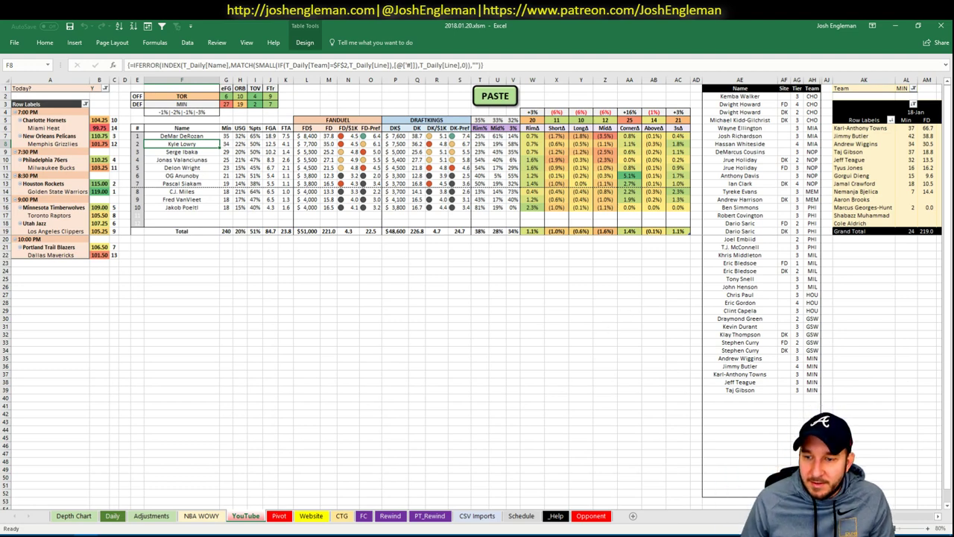
Filter the game log pivot table to team TOR
click(903, 88)
text(T)
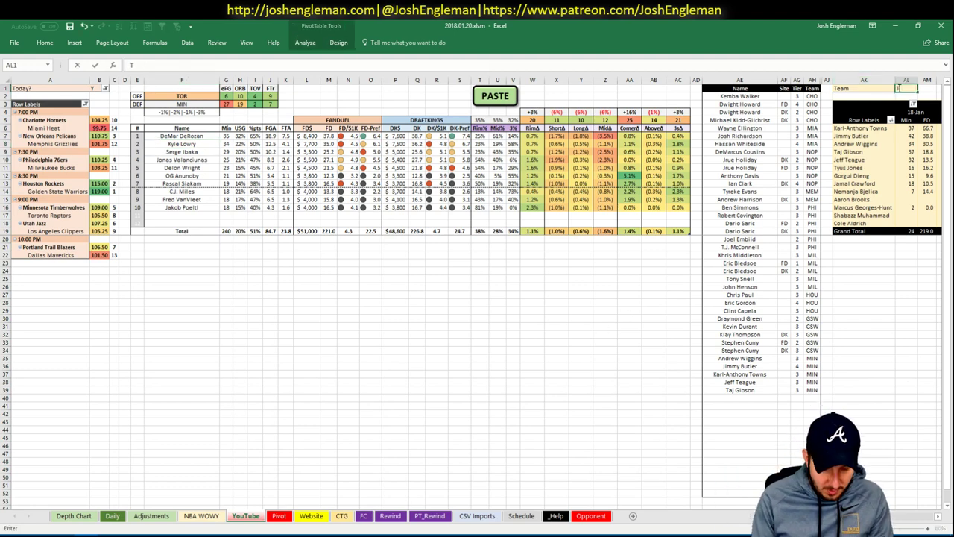
text(OR)
key(Return)
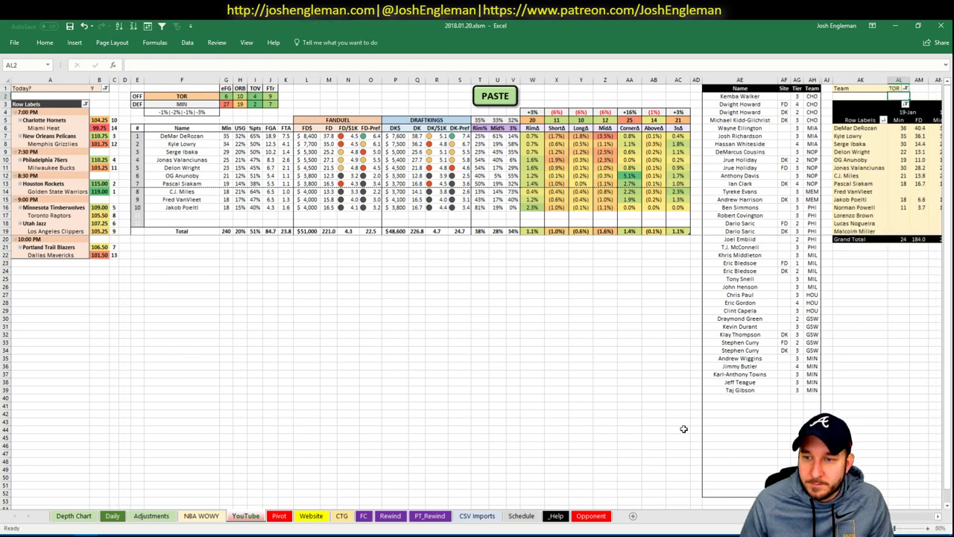
Check Toronto's game log table and enter DeMar DeRozan as the name in the first empty pick list row below Taj Gibson
scroll(683, 427, right, 1)
scroll(477, 290, right, 3)
scroll(477, 290, left, 3)
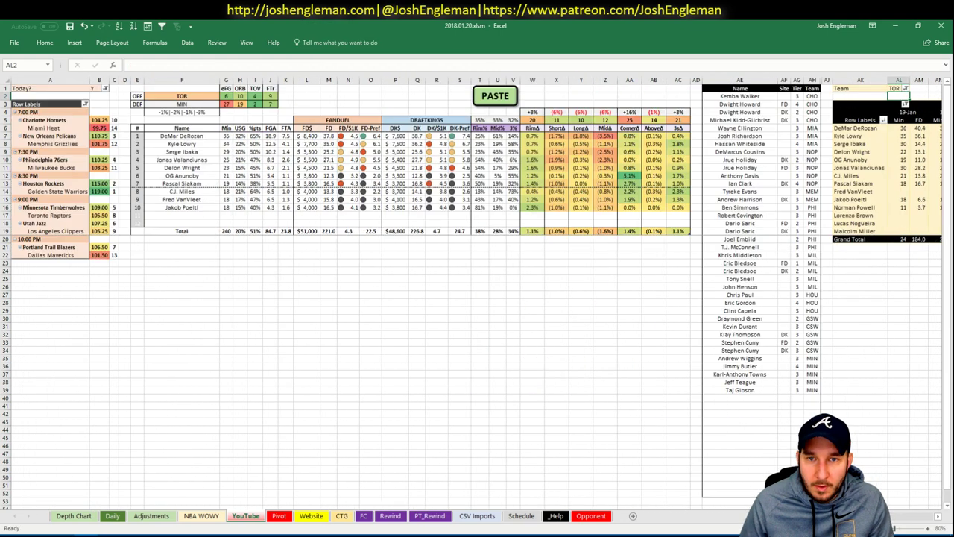
scroll(477, 291, right, 6)
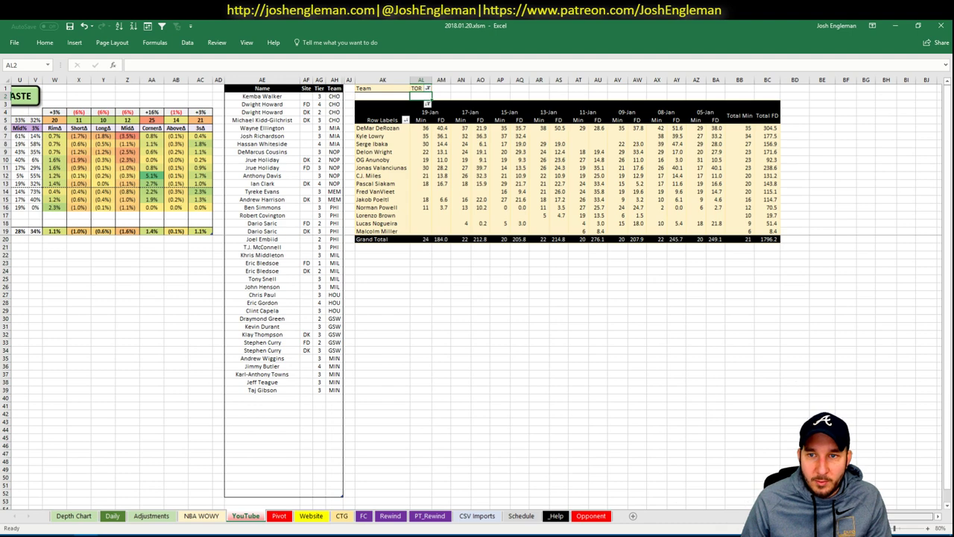
scroll(768, 357, left, 6)
click(743, 399)
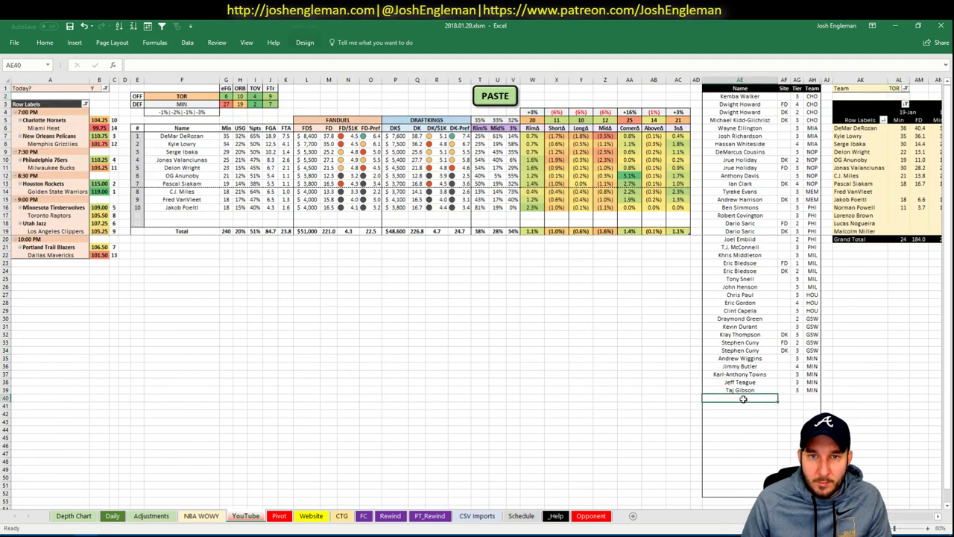
text(De)
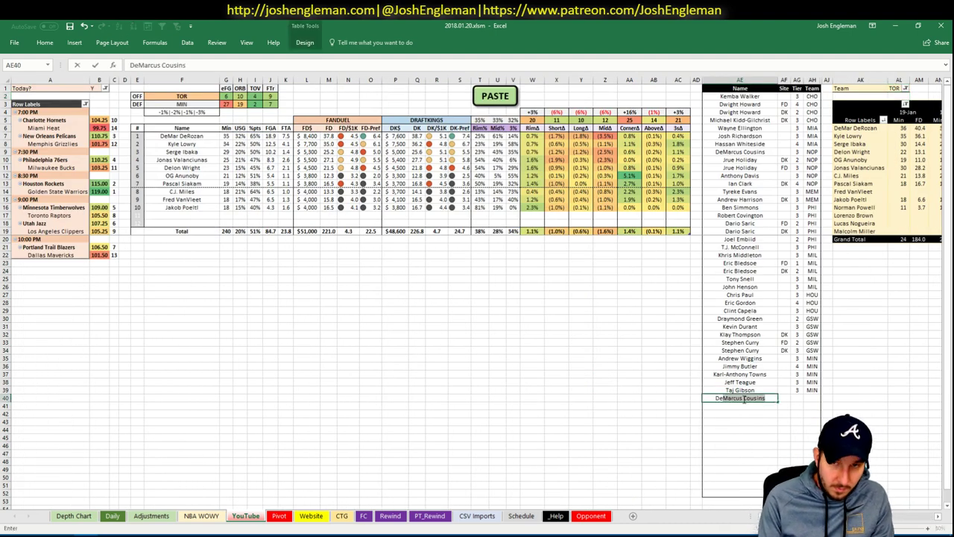
key(BackSpace)
text(m)
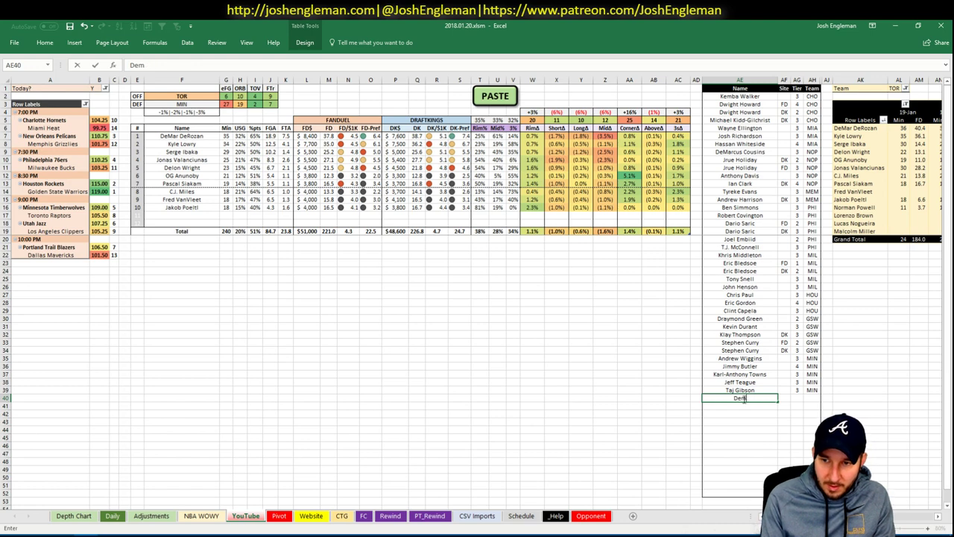
text(ar Re)
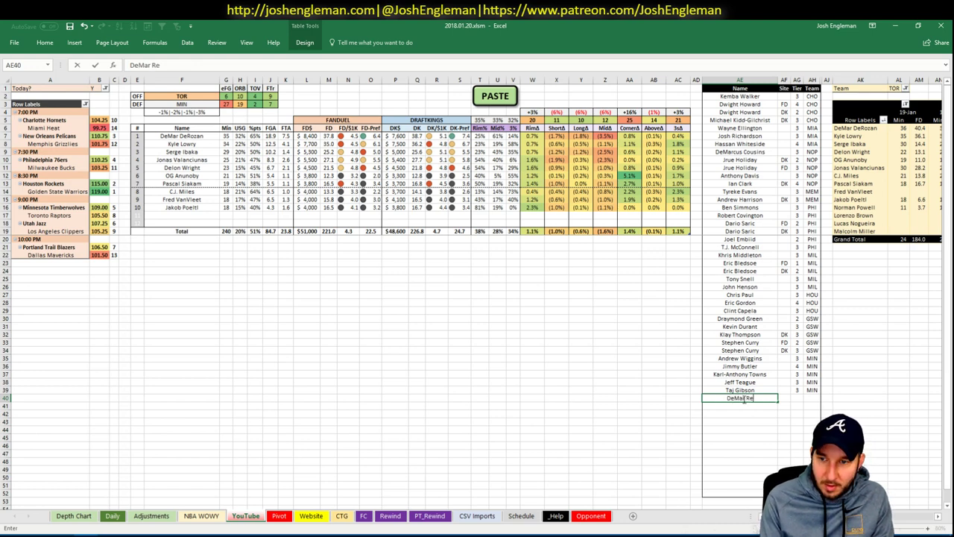
key(BackSpace)
key(BackSpace)
text(DeRozan)
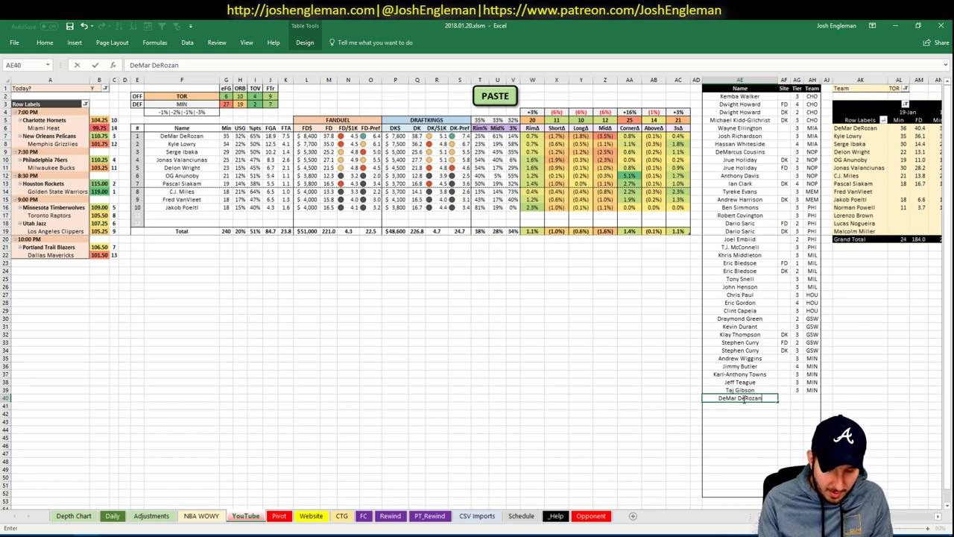
Set the site to FD and the tier to 3 for the new DeMar DeRozan pick
key(Tab)
text(FD)
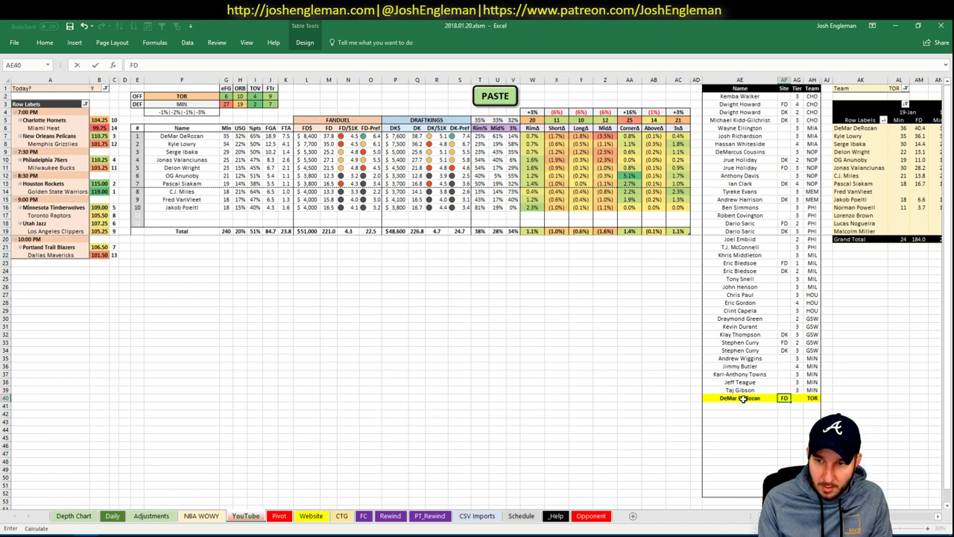
key(Tab)
text(3)
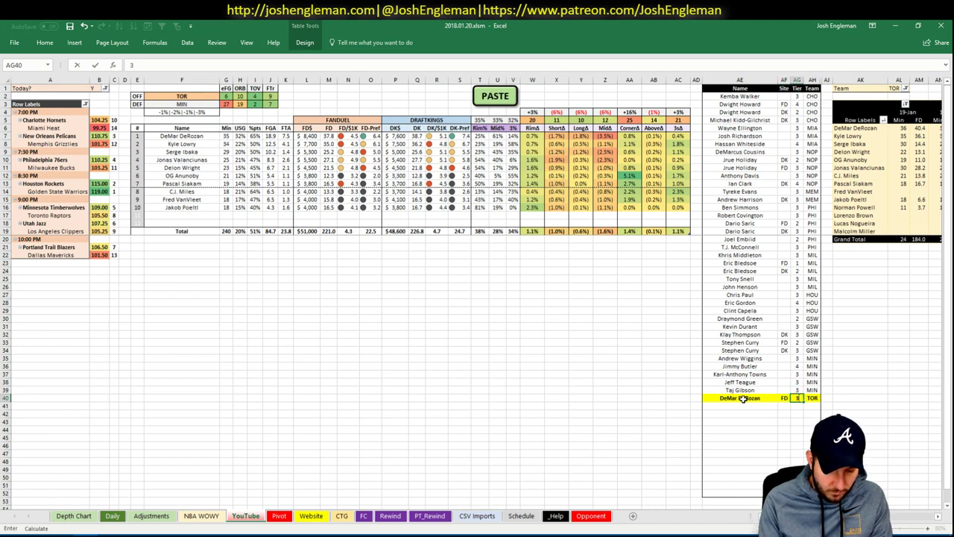
key(Return)
Add a second DeMar DeRozan row to the pick list with site DK and tier 2
text(DeMar DeRozn)
key(Tab)
text(DK)
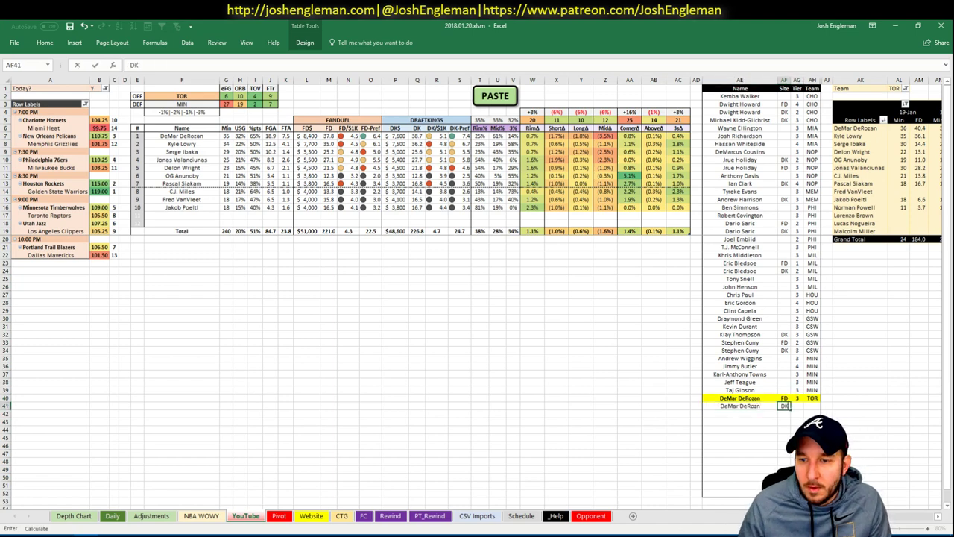
key(Tab)
text(2)
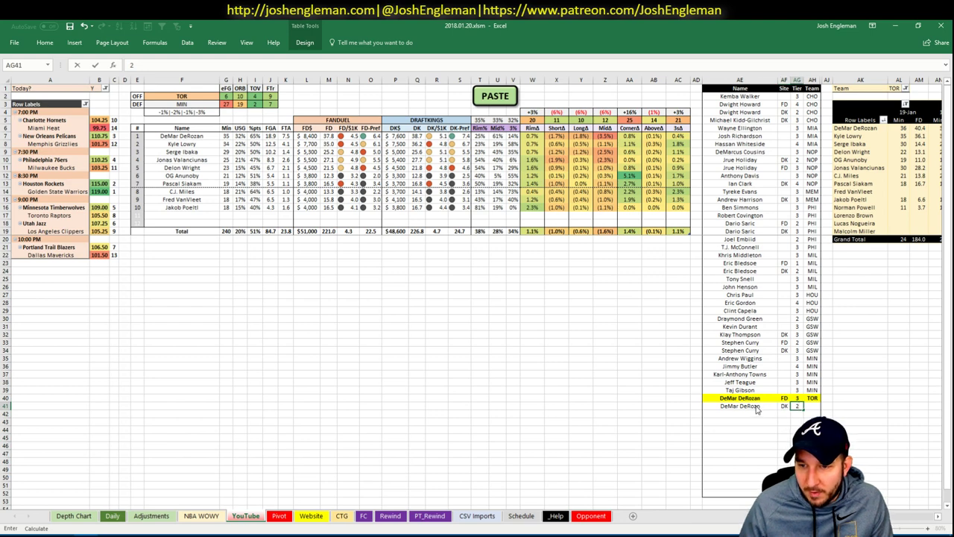
click(757, 402)
double_click(757, 406)
text(a)
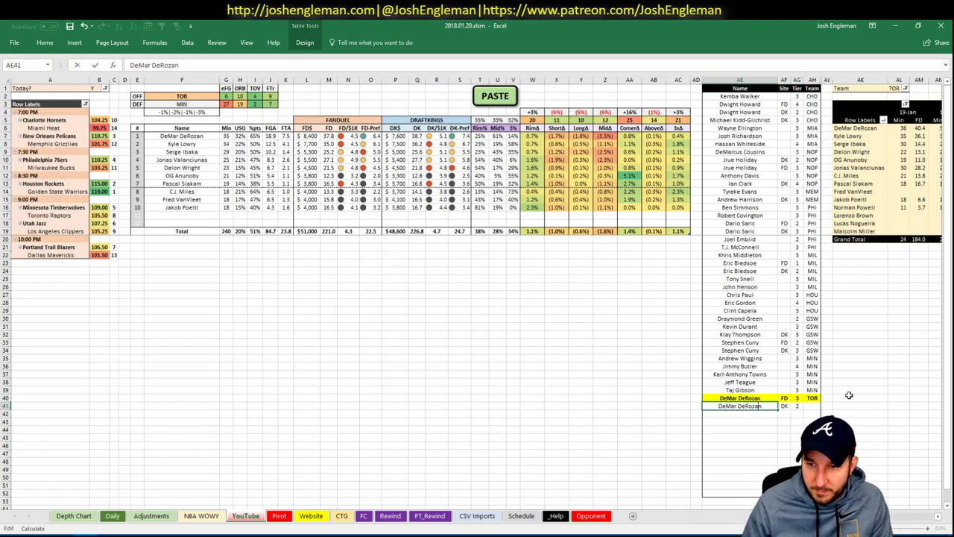
key(Return)
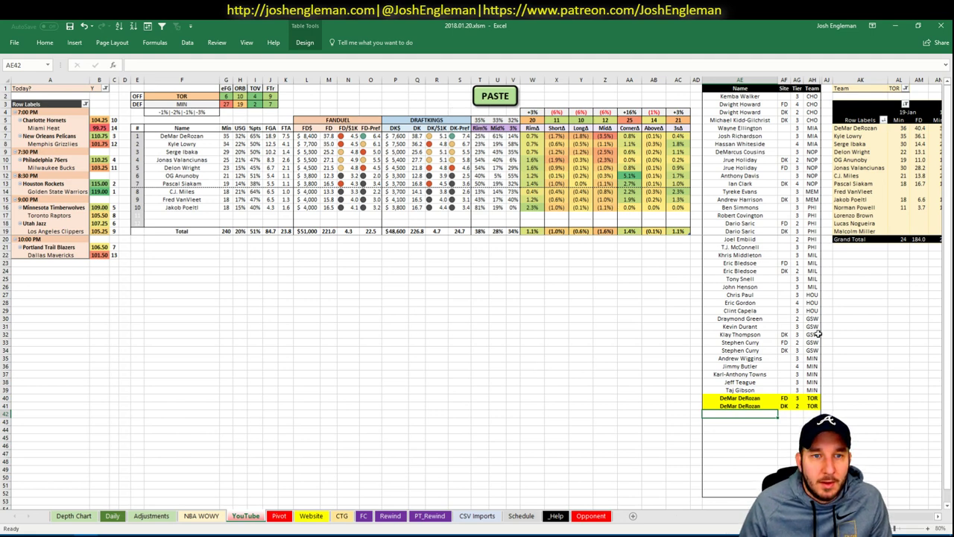
Add Kyle Lowry to the pick list with no site and tier 4, checking his game log
text(Kyle Lowry)
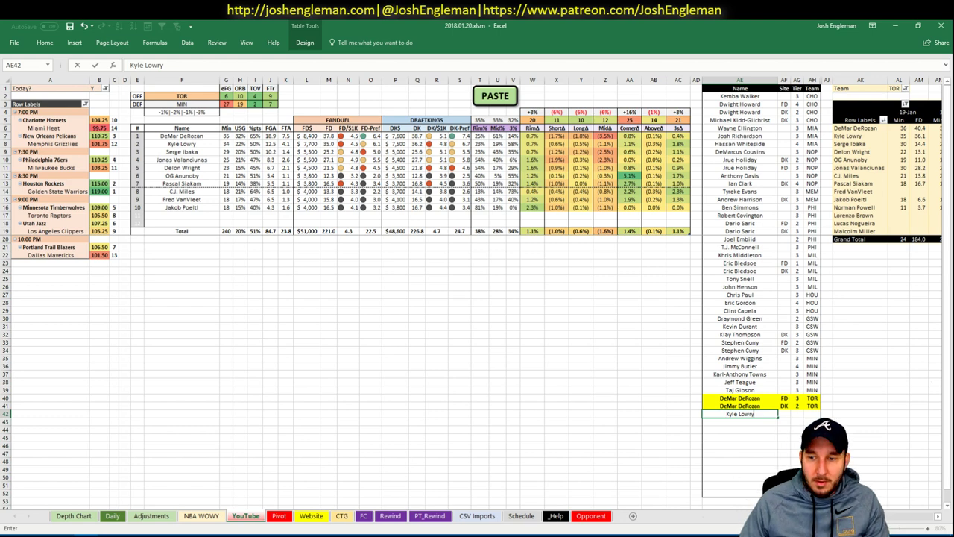
click(783, 414)
scroll(477, 291, right, 5)
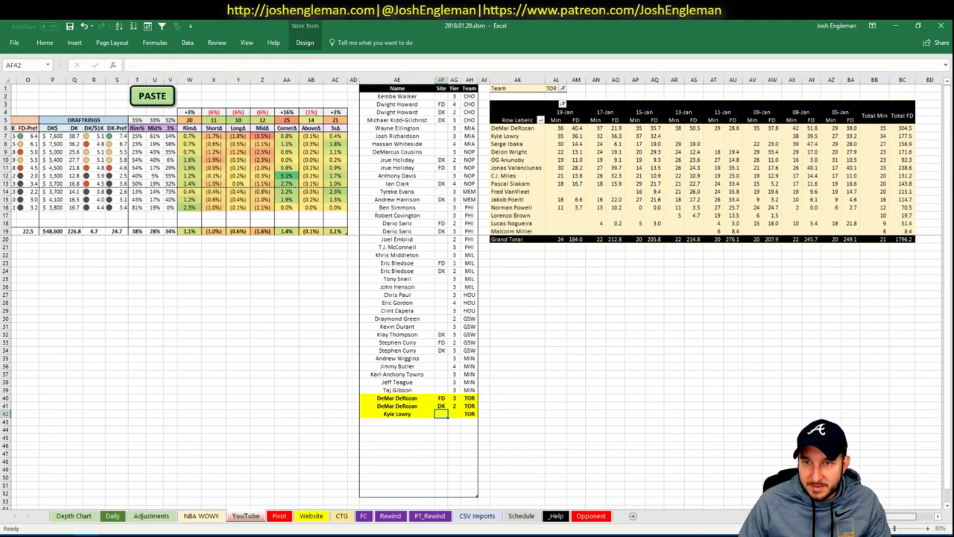
scroll(696, 491, left, 5)
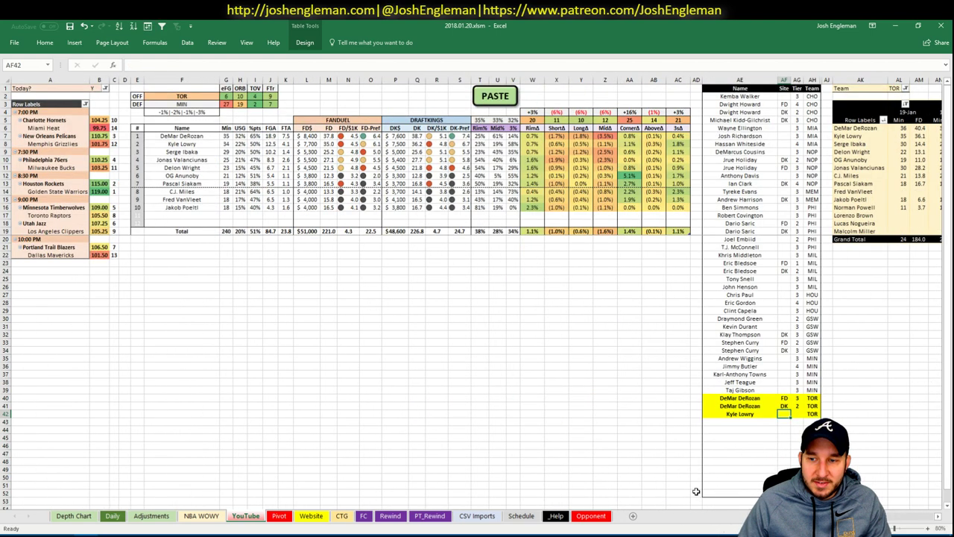
key(Tab)
text(4)
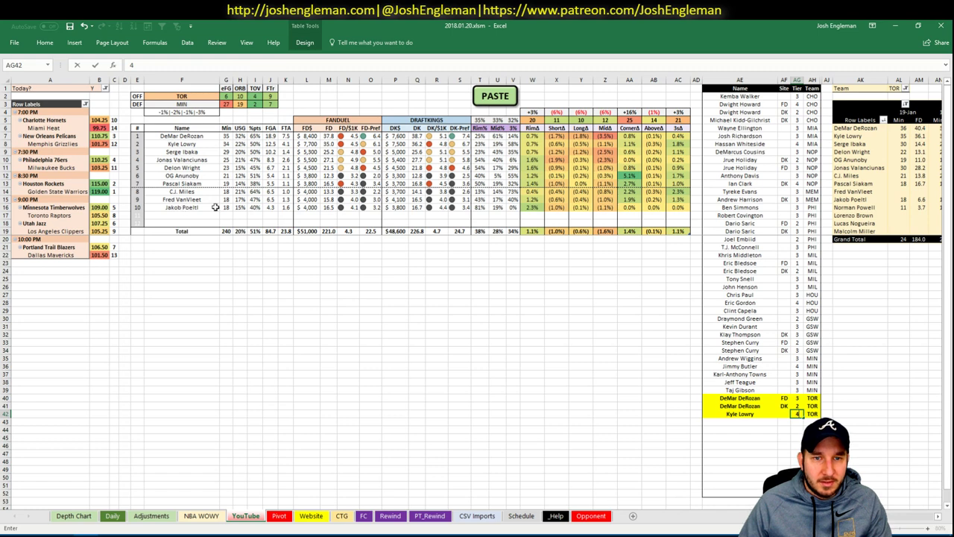
key(Return)
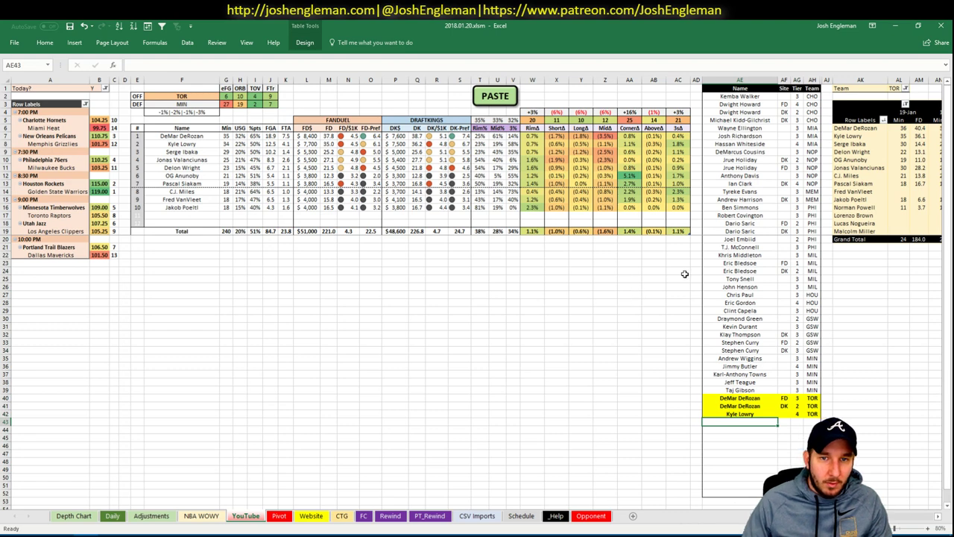
Add Jonas Valanciunas to the pick list with no site and tier 3
text(Jonas Valan)
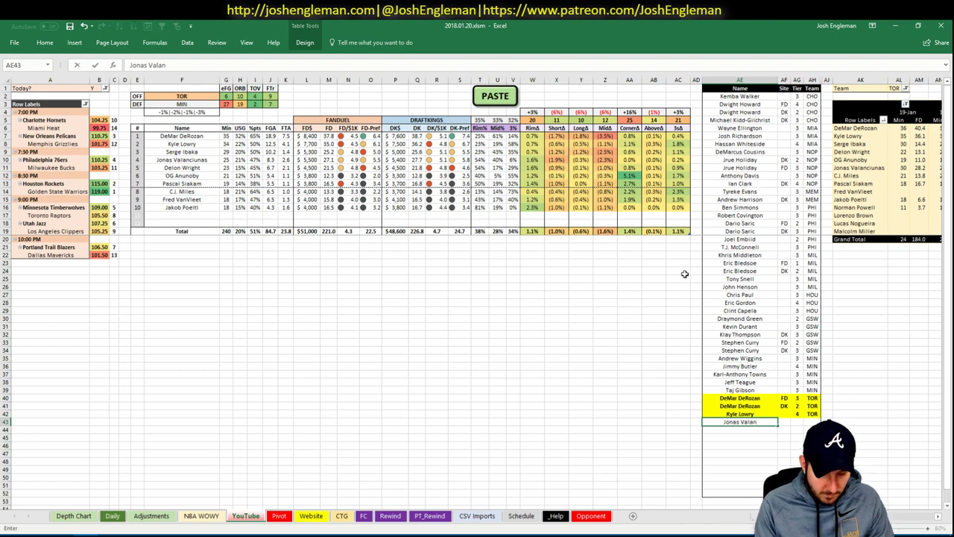
text(vi)
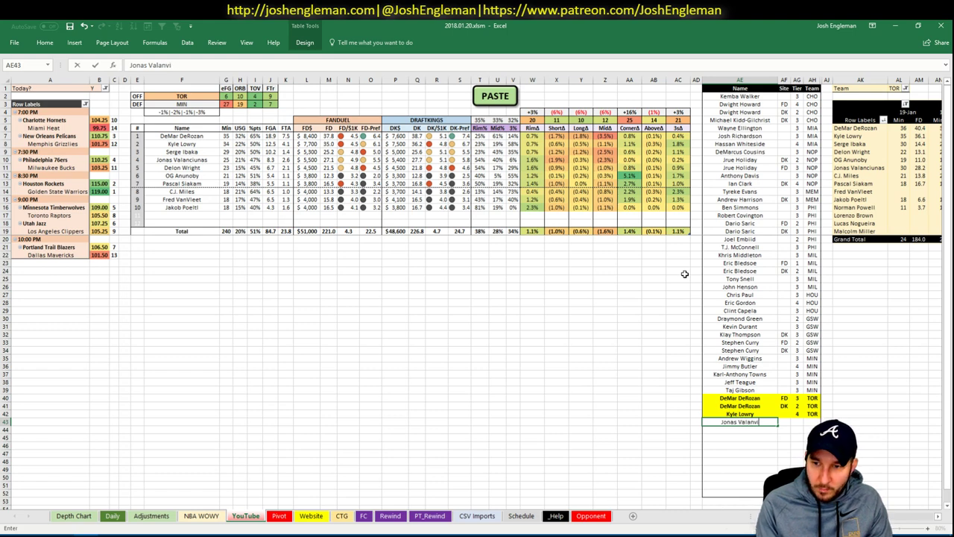
key(BackSpace)
key(BackSpace)
text(ciunas)
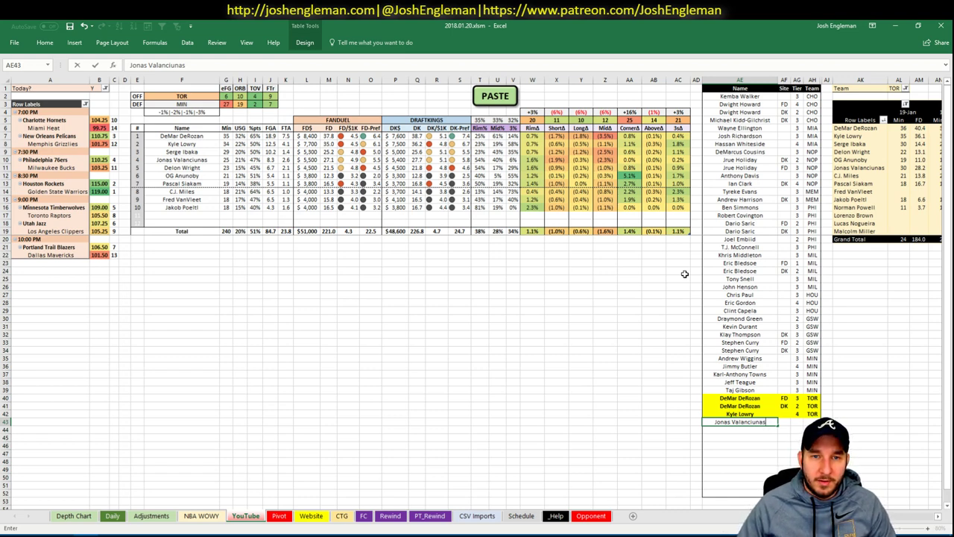
key(Tab)
text(3)
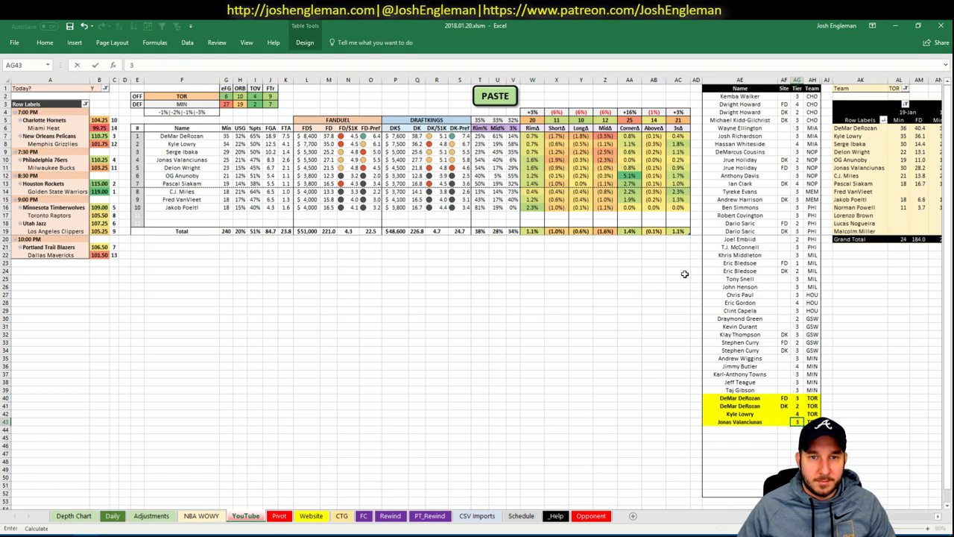
key(Return)
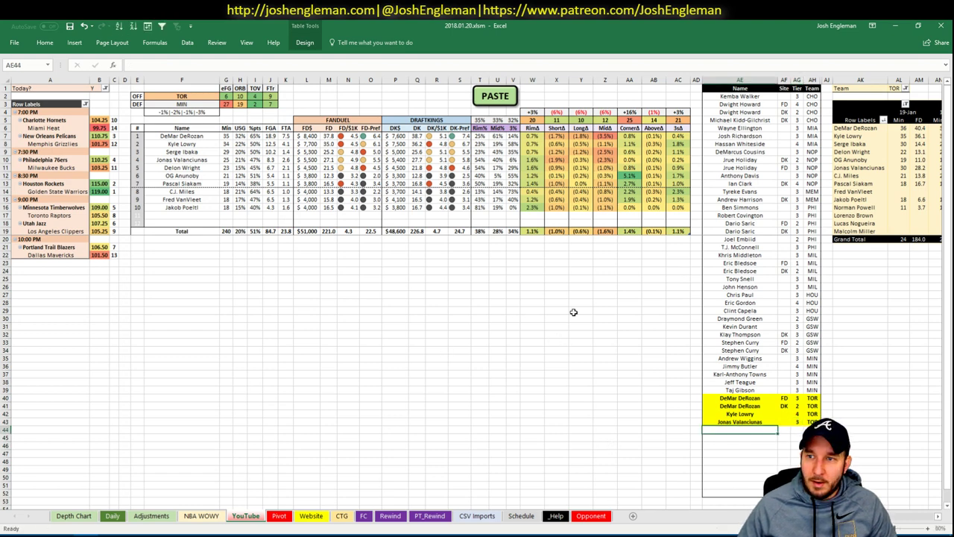
Set the offensive team of the matchup table to UTA
click(193, 96)
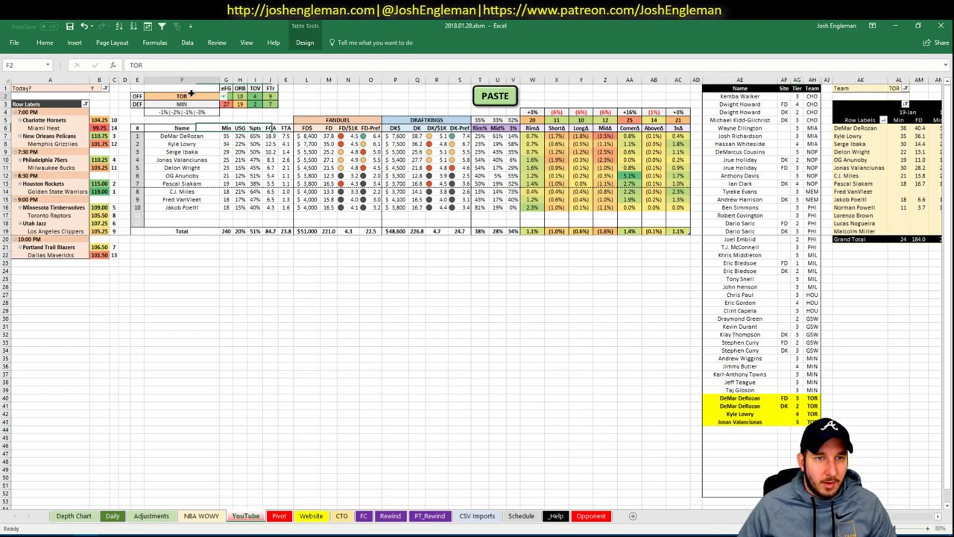
text(UTA)
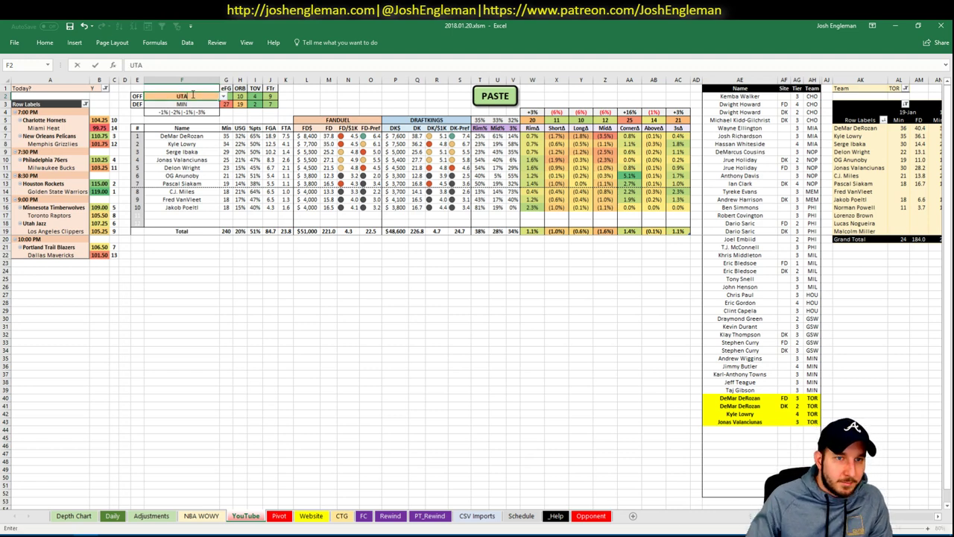
key(Return)
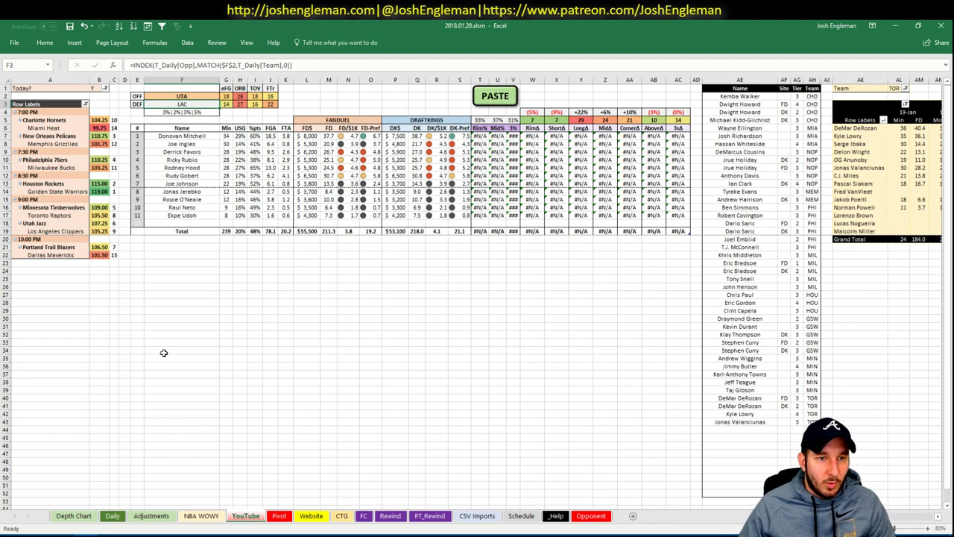
Switch to Cleaning the Glass in the browser and open the Shooting: Frequency section of the Los Angeles Clippers player stats
key(alt+Tab)
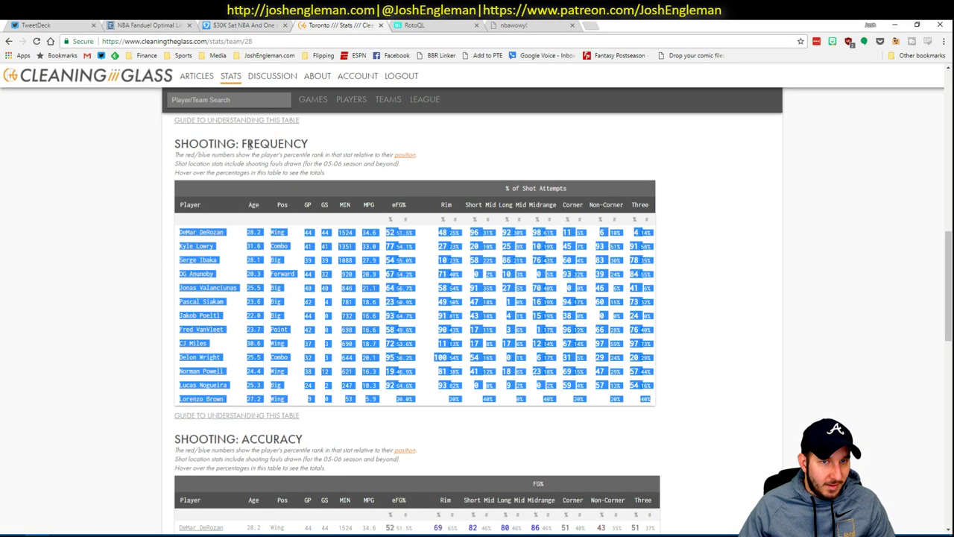
click(244, 91)
click(248, 97)
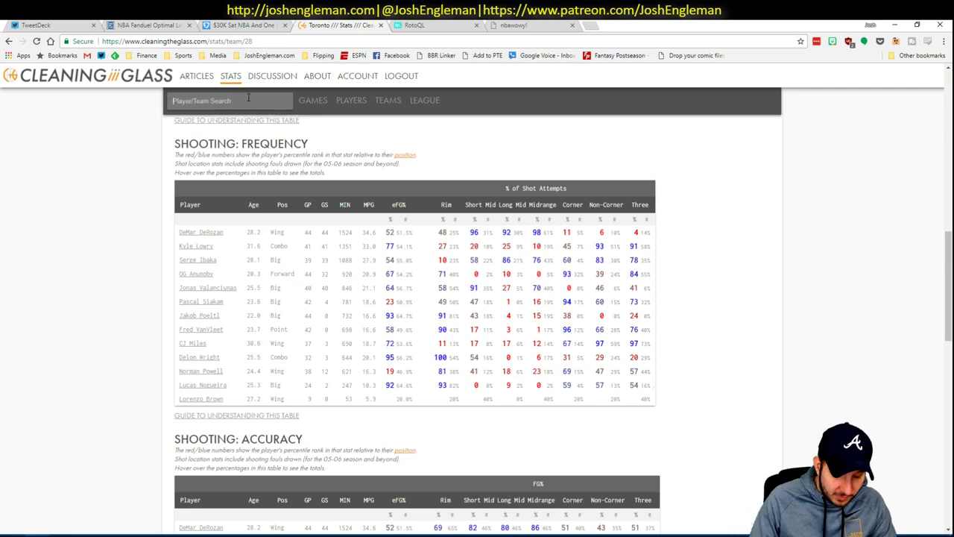
text(clippers)
key(Down)
key(Return)
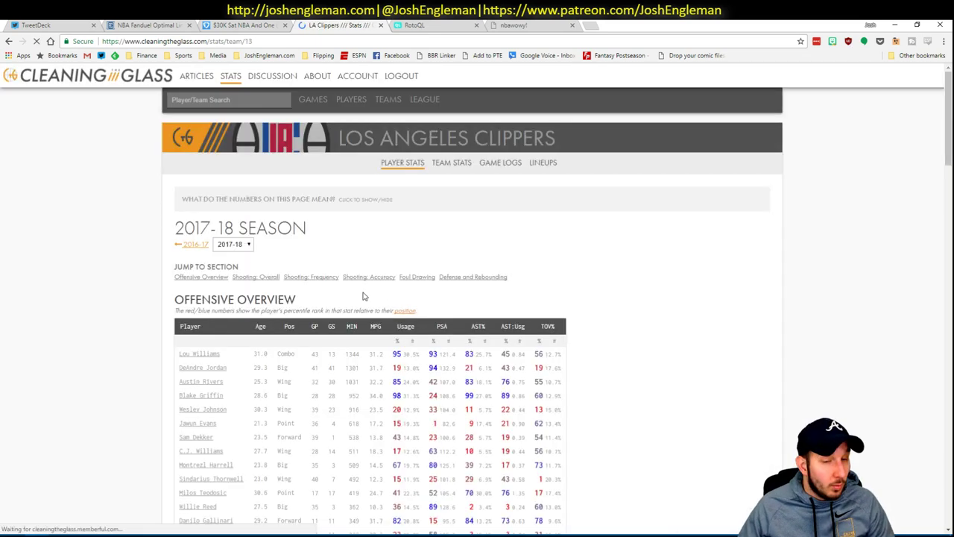
click(311, 276)
Copy all Clippers player rows of the Shooting: Frequency table and paste them into the Excel workbook with its paste macro
mouse_move(654, 455)
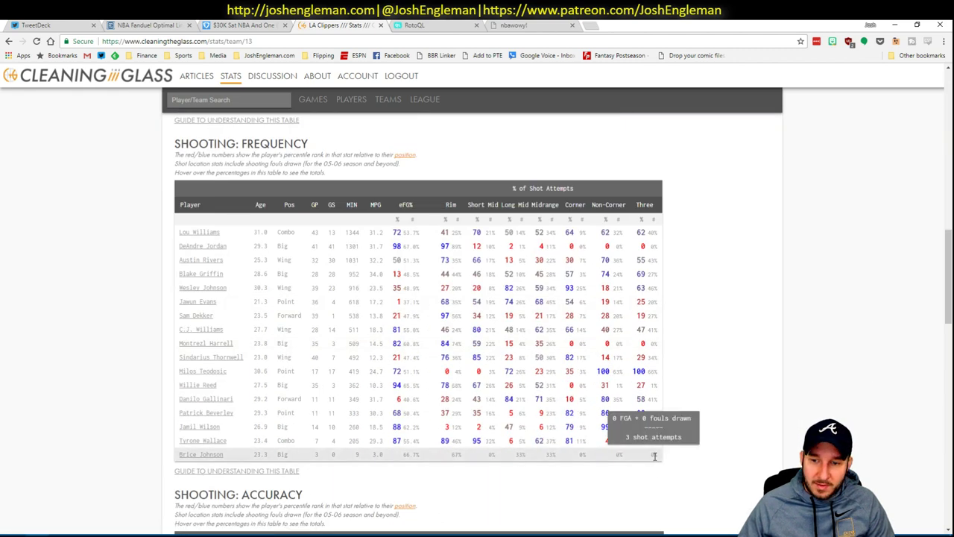
drag(655, 455, 180, 237)
key(alt+Tab)
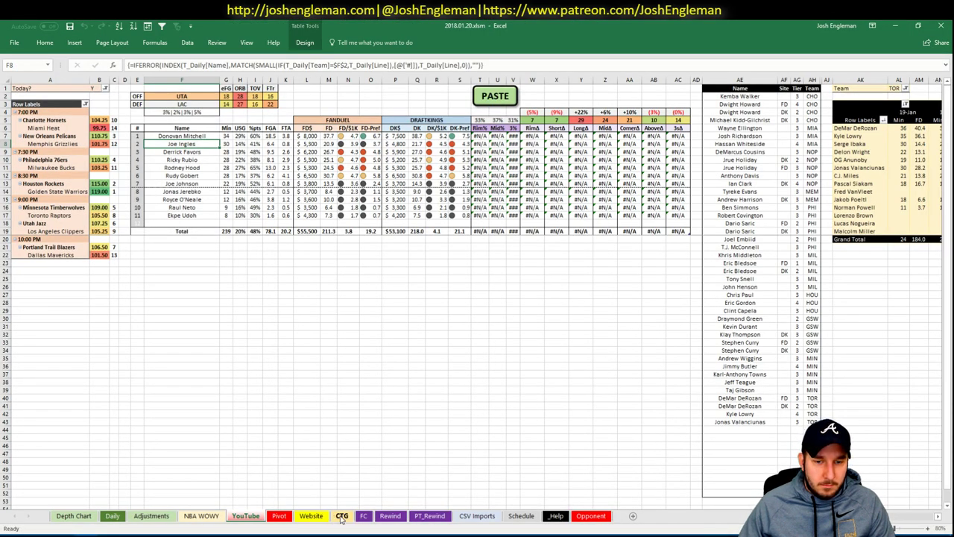
Check the pasted Clippers rows at the end of the CTG sheet and return to the YouTube sheet
click(342, 516)
scroll(614, 350, down, 20)
scroll(613, 382, down, 12)
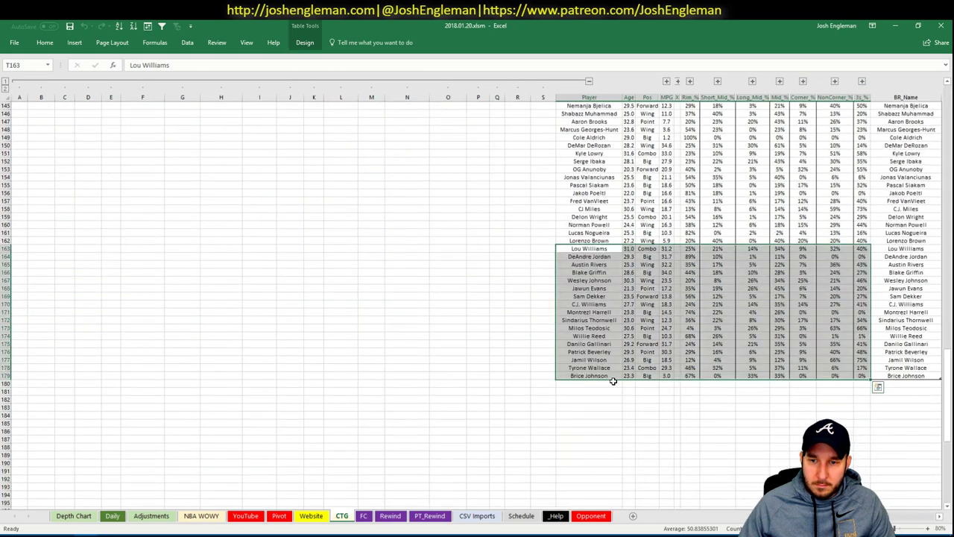
key(alt+Tab)
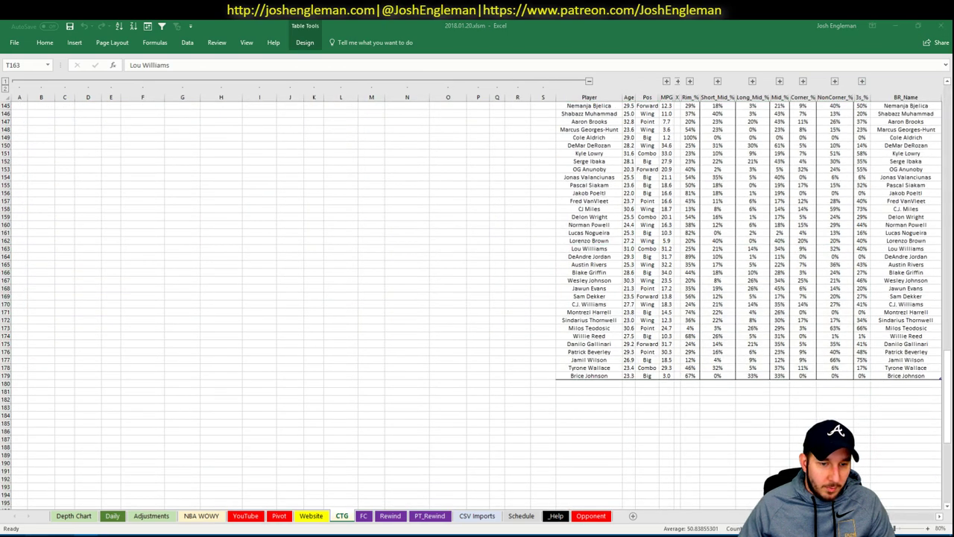
click(258, 390)
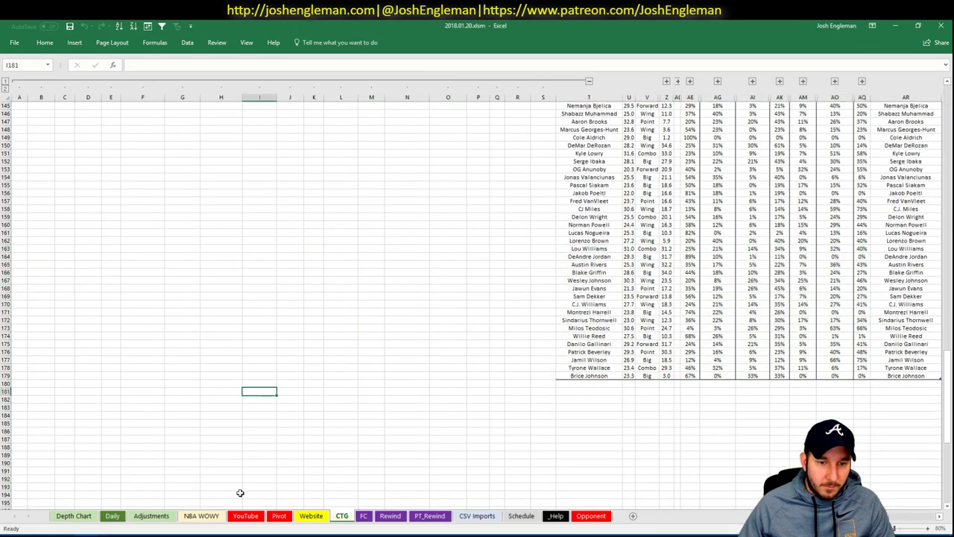
click(246, 516)
Switch to Cleaning the Glass in the browser and open the Shooting: Frequency section of the Utah Jazz player stats
key(alt+Tab)
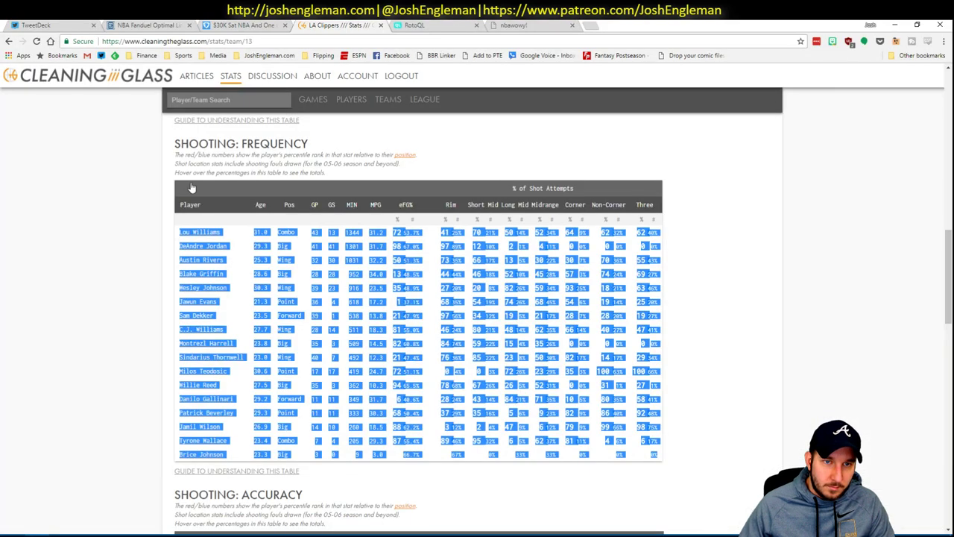
click(233, 100)
text(utah)
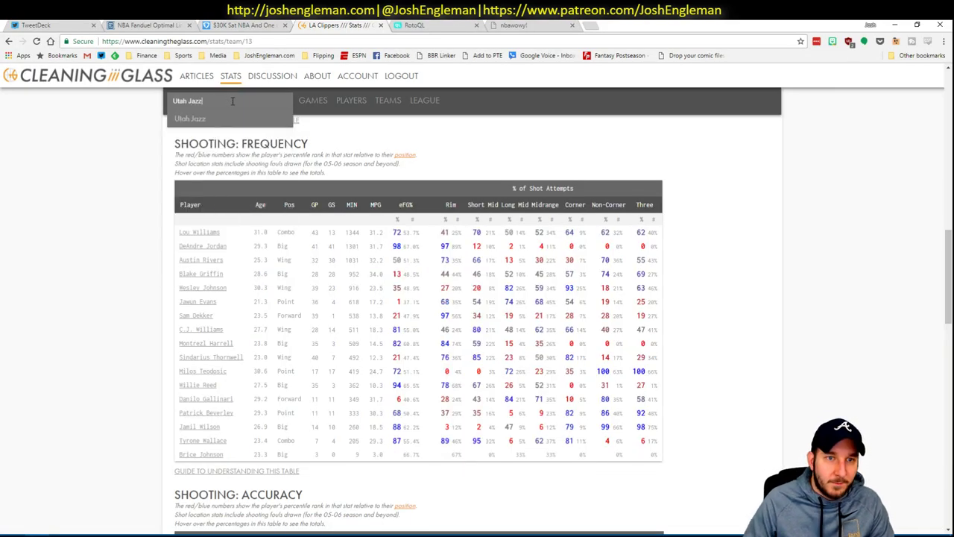
key(Return)
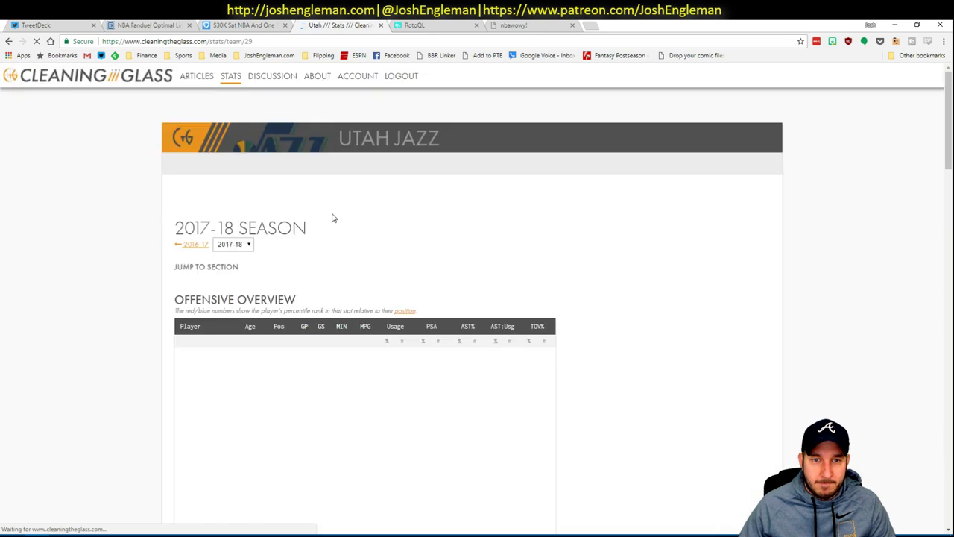
click(339, 277)
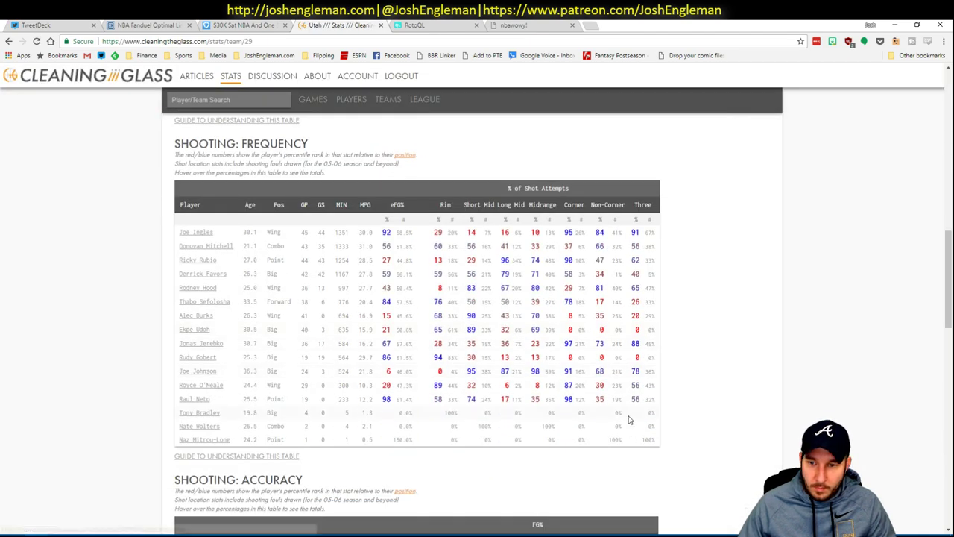
Copy all Jazz player rows of the Shooting: Frequency table and paste them into the Excel workbook with its paste macro
drag(652, 447, 180, 237)
key(ctrl+c)
key(alt+Tab)
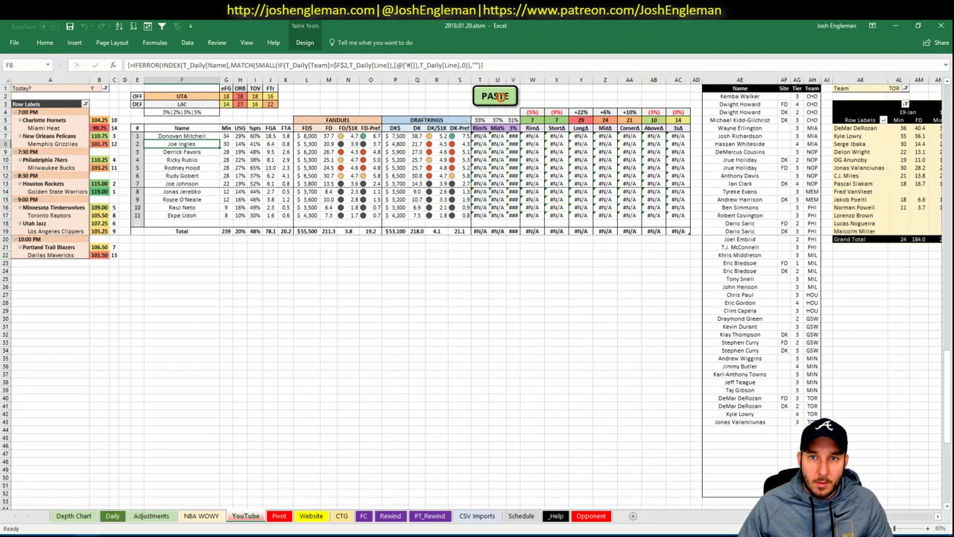
click(495, 95)
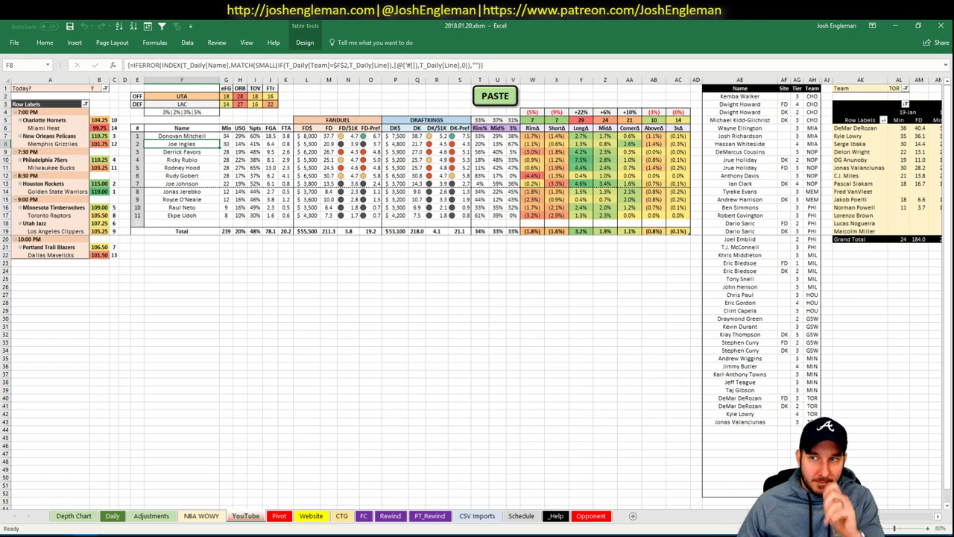
Filter the game log pivot table to team UTA and review the players' recent minutes and fantasy points
click(899, 88)
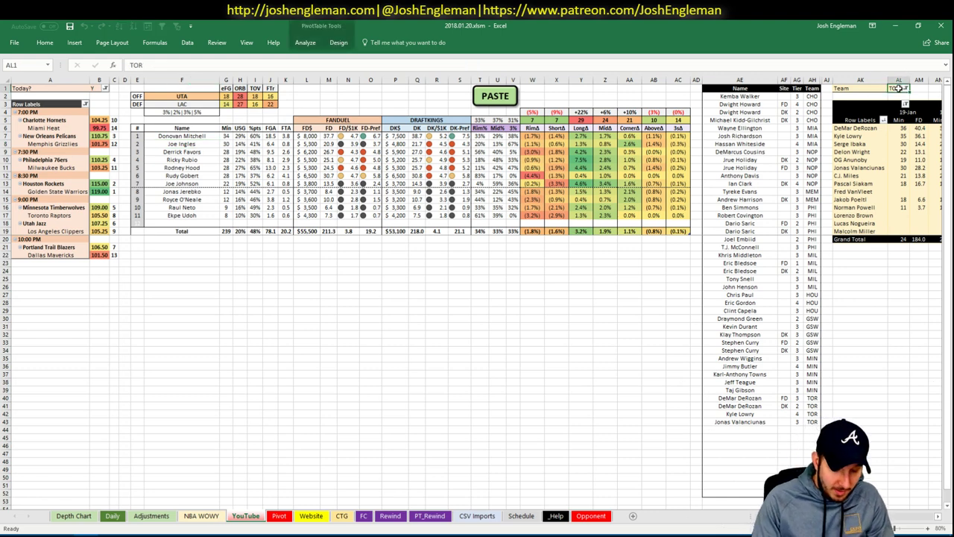
text(UTA)
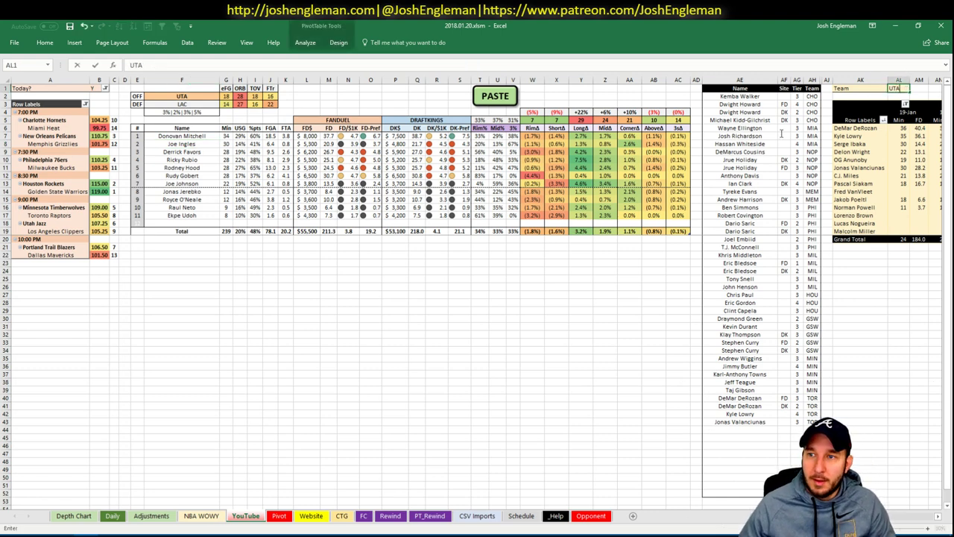
key(Return)
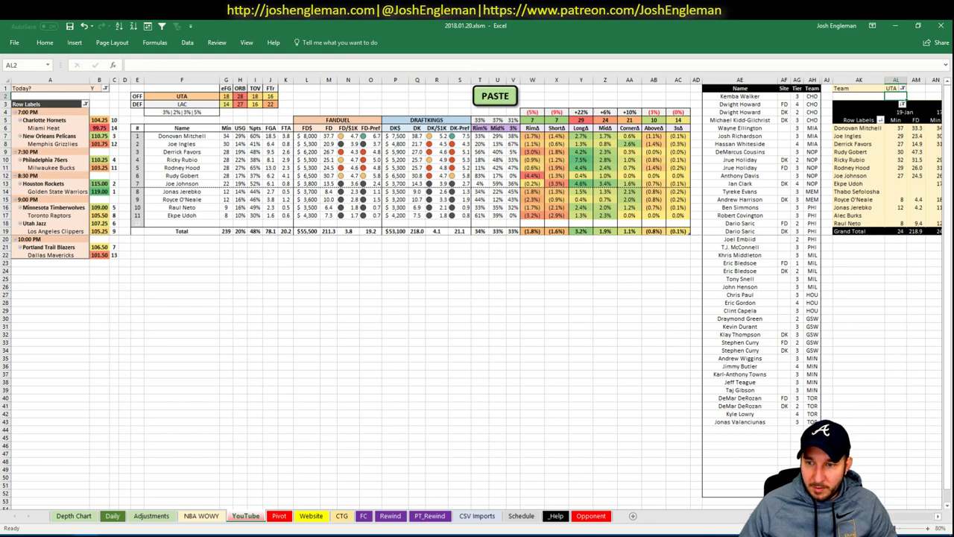
scroll(477, 298, right, 5)
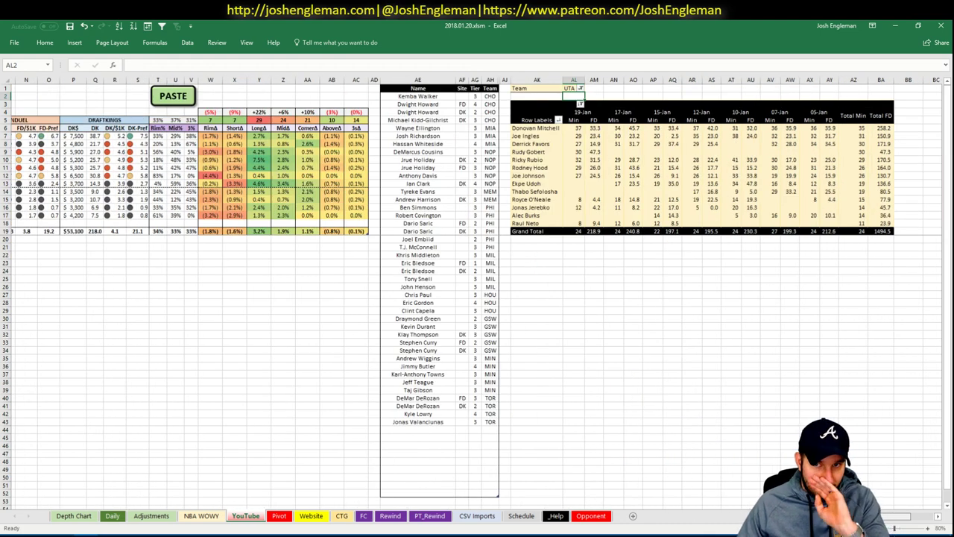
scroll(477, 298, left, 5)
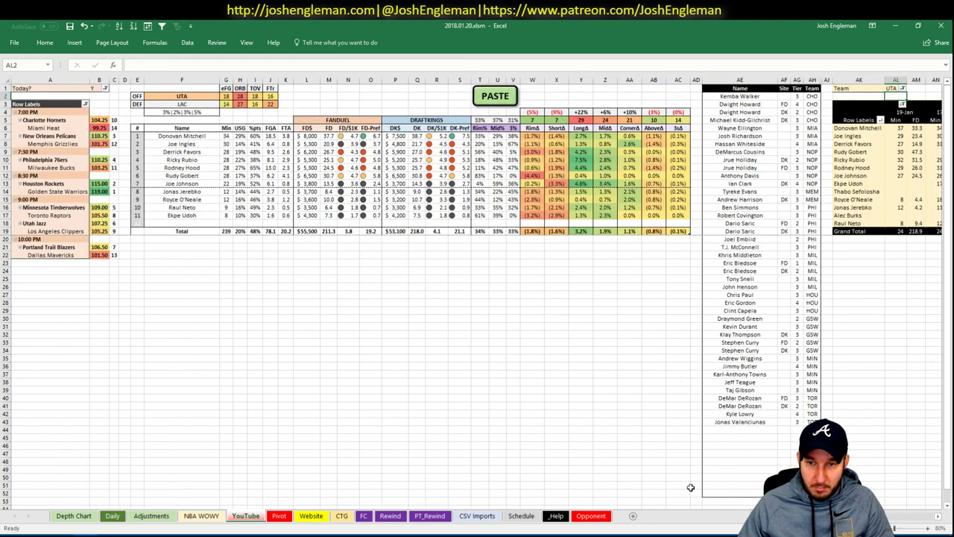
Add Donovan Mitchell to the pick list in the first empty row below Jonas Valanciunas
click(740, 430)
text(Donovan)
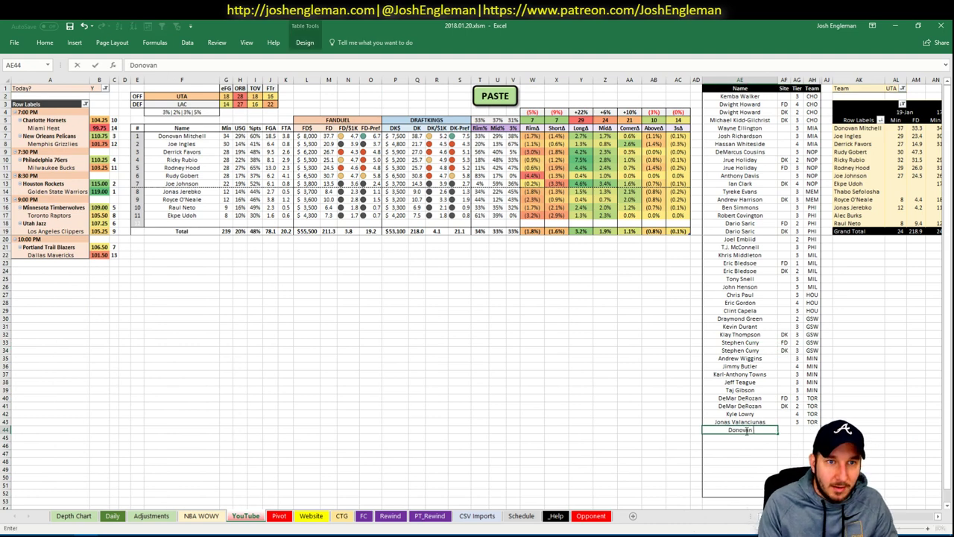
text( Mitchell)
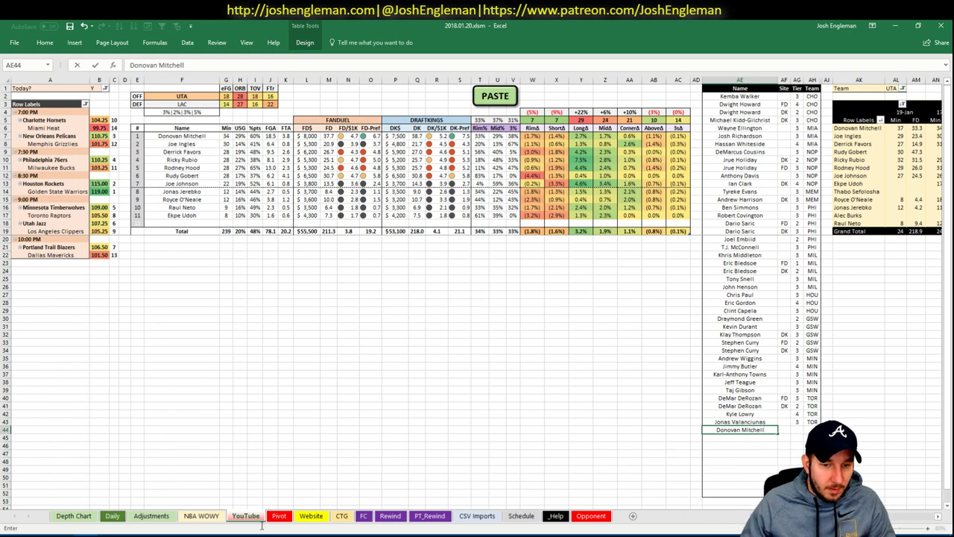
key(Return)
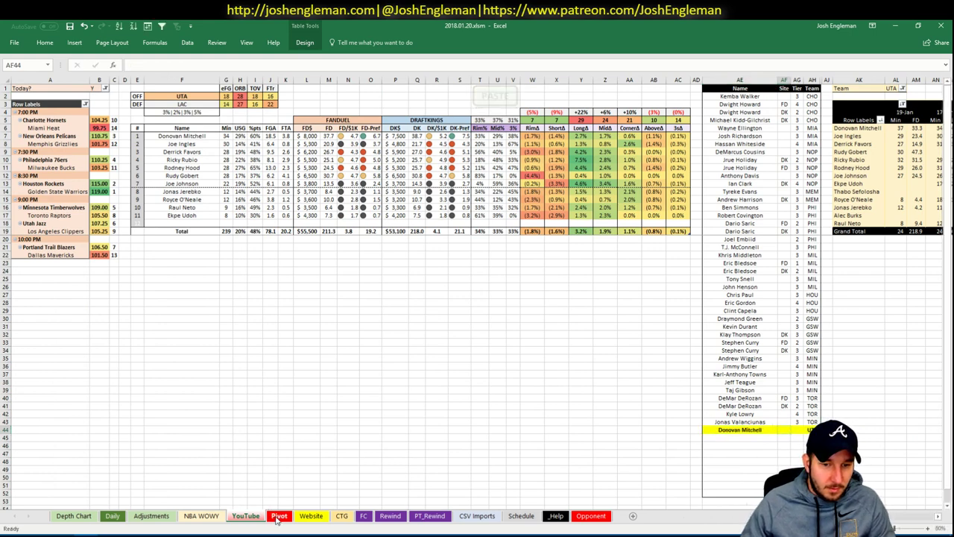
Check the UTA projections on the Pivot sheet, then return to the YouTube sheet and assign Donovan Mitchell tier 2
click(279, 515)
click(308, 383)
scroll(308, 383, down, 18)
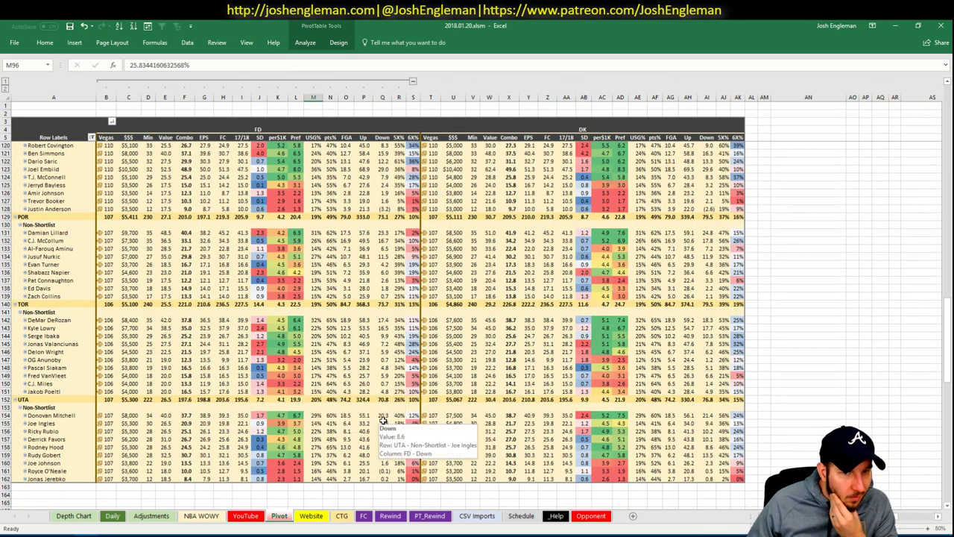
click(246, 516)
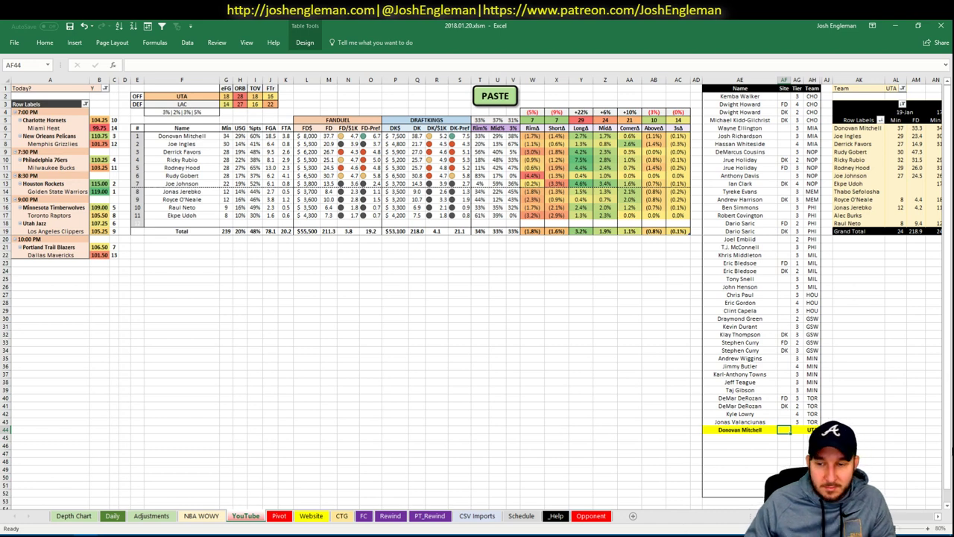
key(Tab)
text(2)
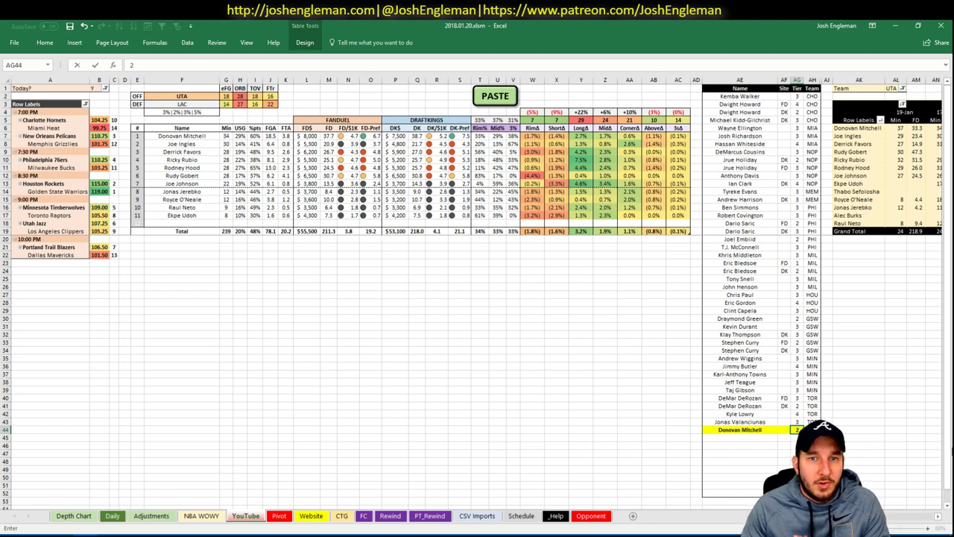
key(Return)
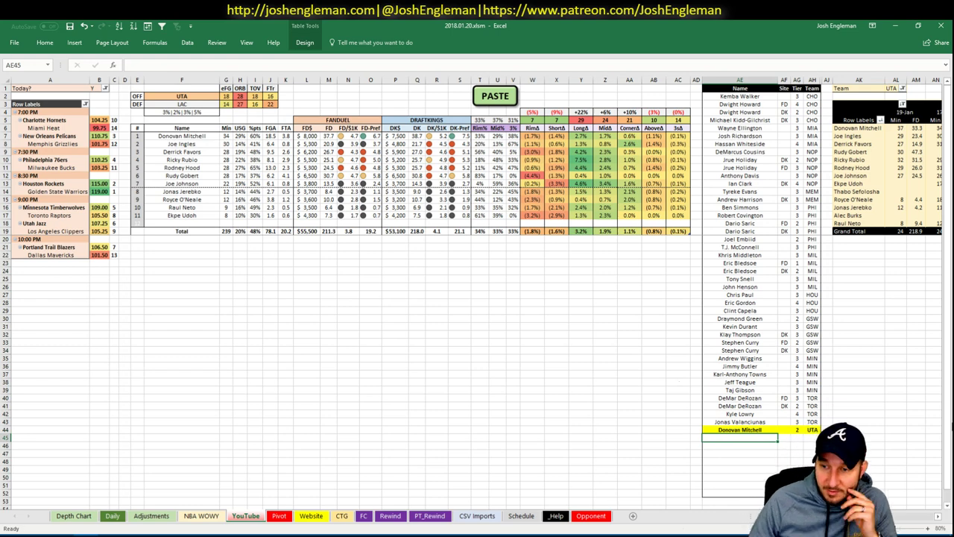
Review the rest of the UTA game log and add Ricky Rubio to the pick list as tier 3
scroll(477, 293, right, 3)
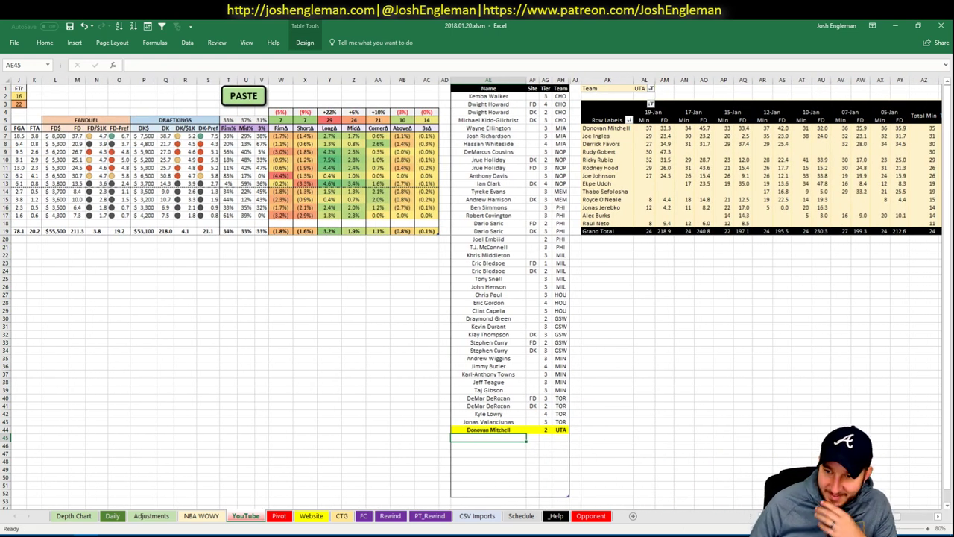
scroll(477, 292, left, 3)
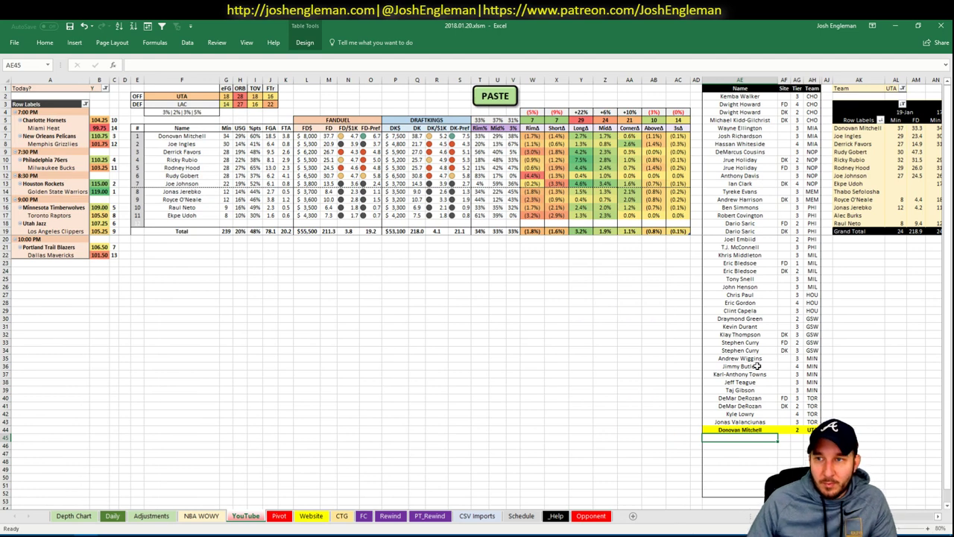
text(Ricky)
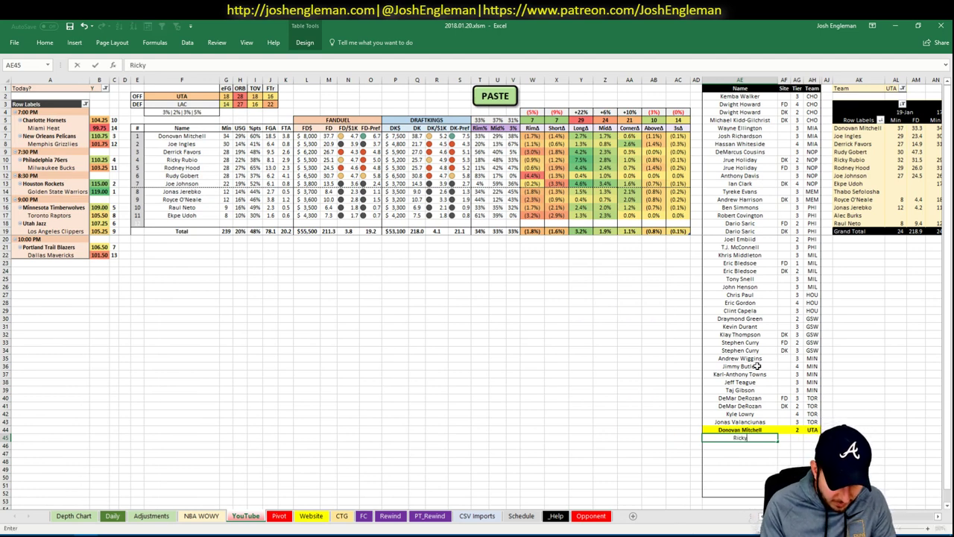
text( Rubio)
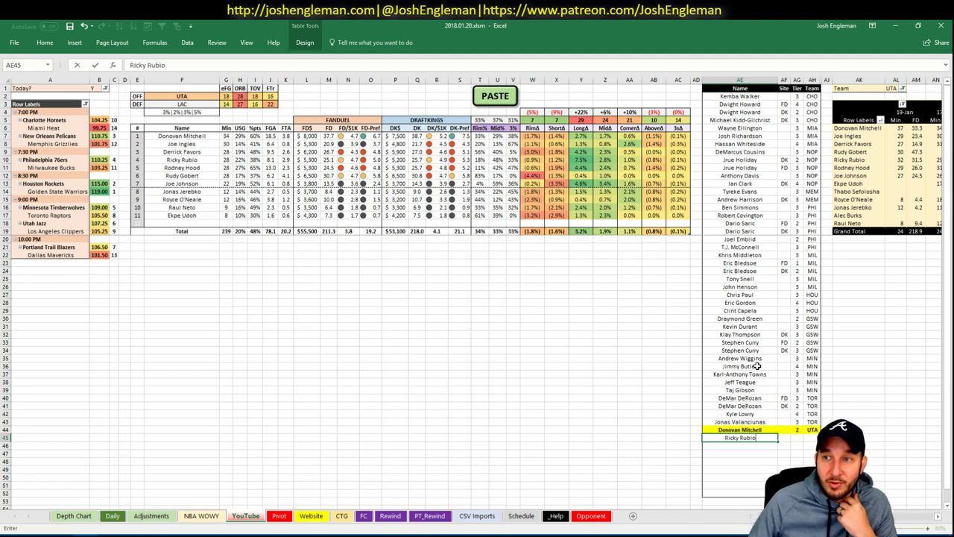
key(Tab)
key(Tab)
text(3)
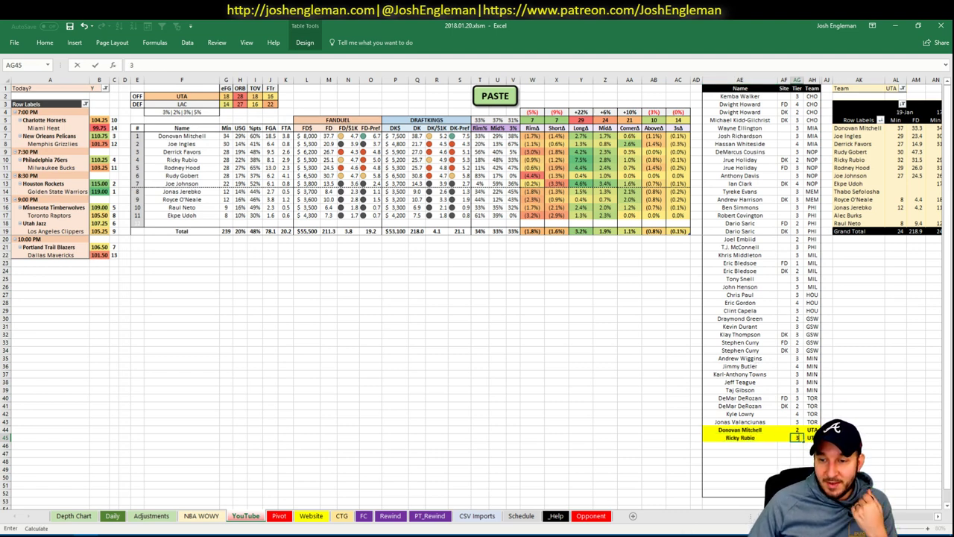
key(Return)
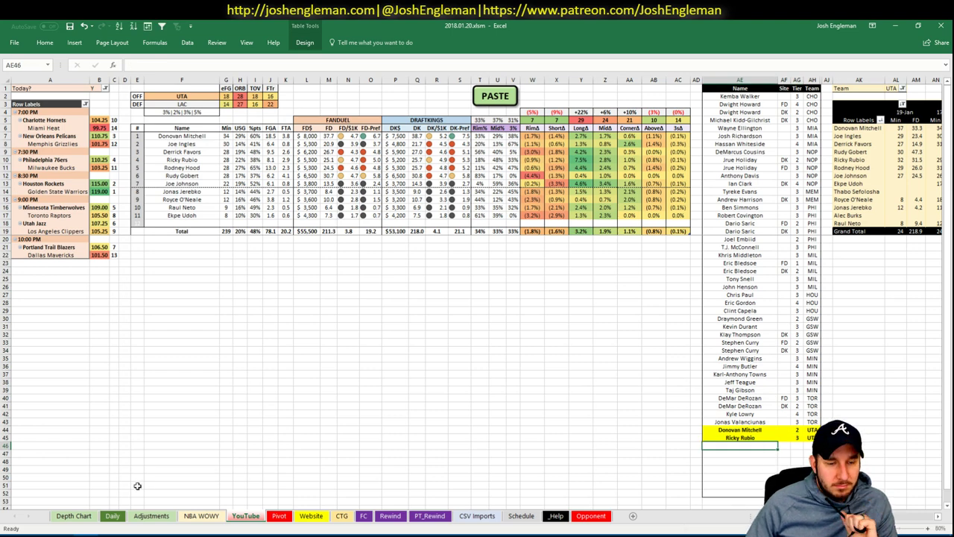
Look up Rudy Gobert's news and game log among the FanDuel centers on FantasyCruncher, then return to the Excel workbook
key(alt+Tab)
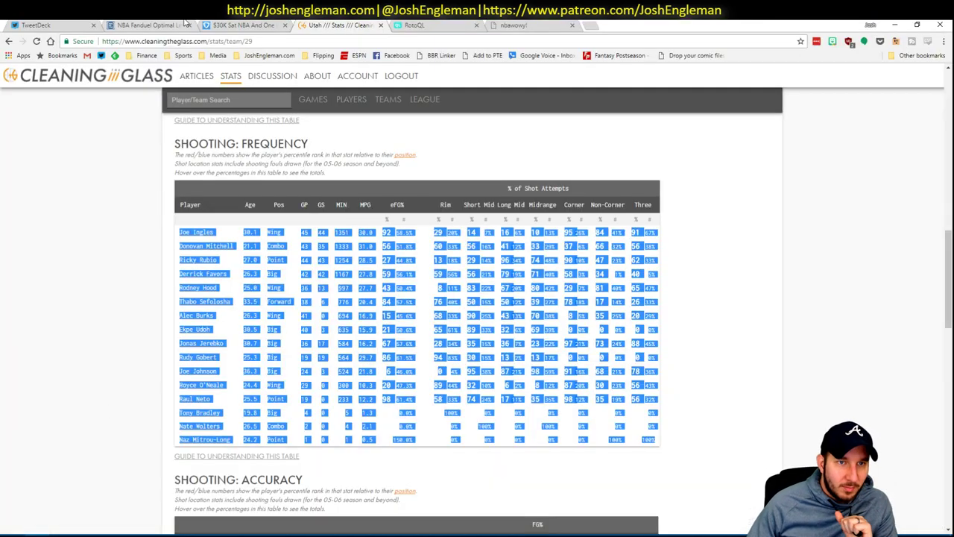
click(172, 25)
click(272, 122)
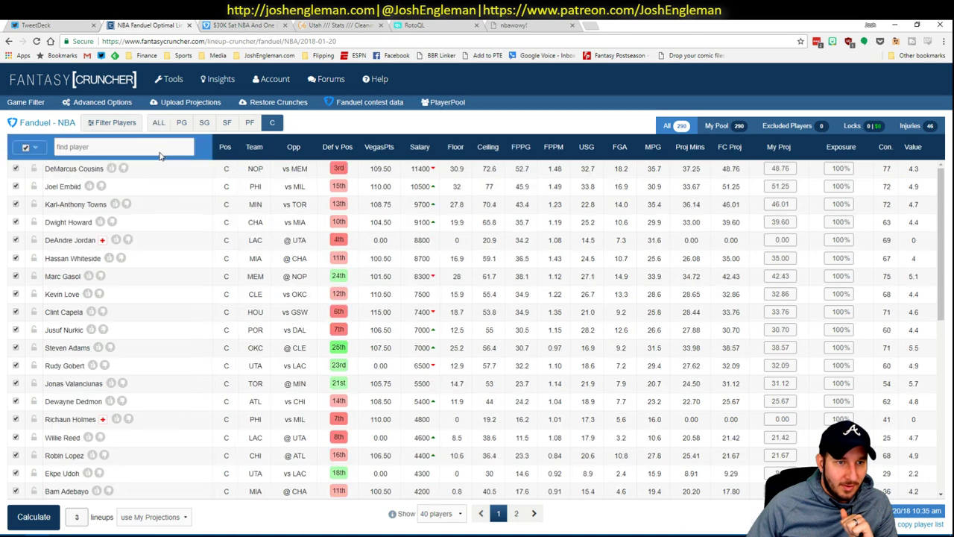
click(67, 366)
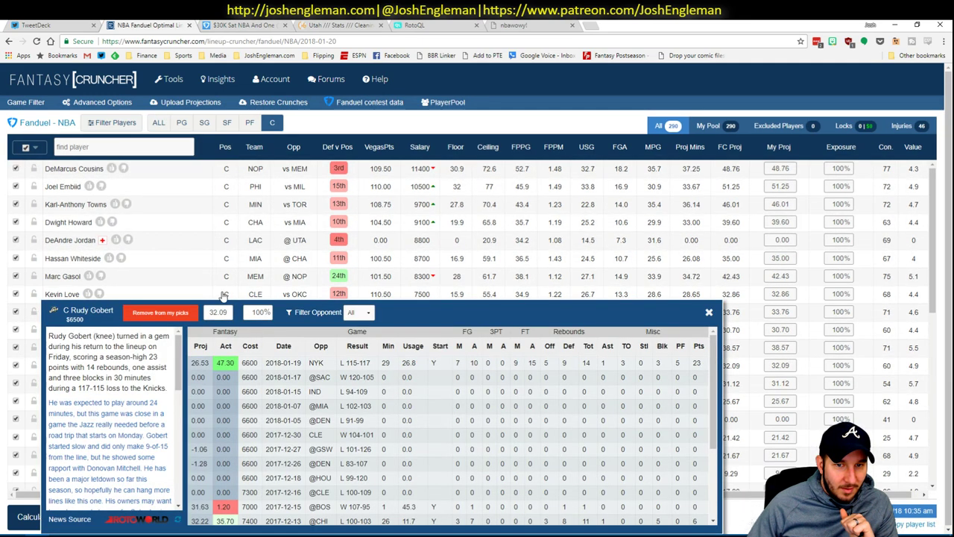
click(729, 313)
key(alt+Tab)
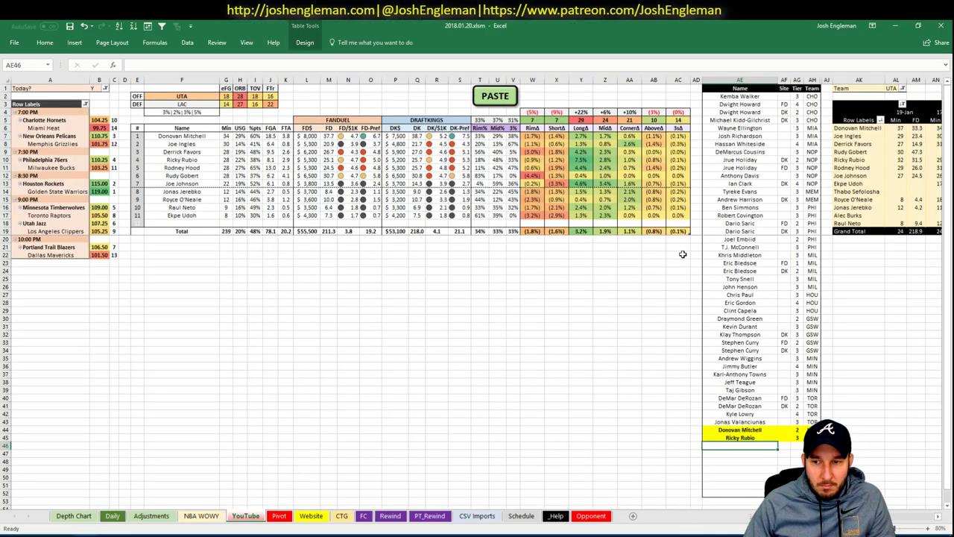
Add Rudy Gobert to the pick list below Ricky Rubio as tier 3
text(Rudy Gobert)
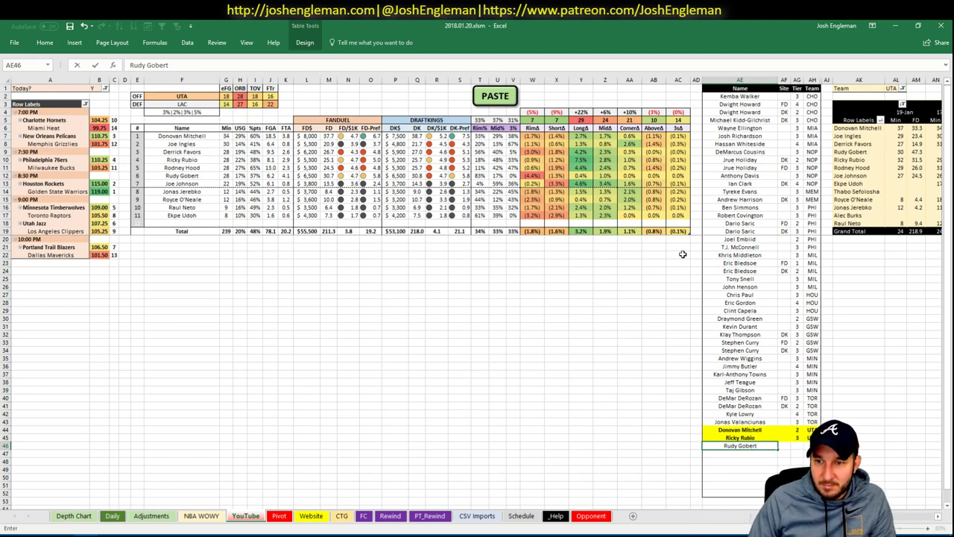
key(Tab)
key(Tab)
text(3)
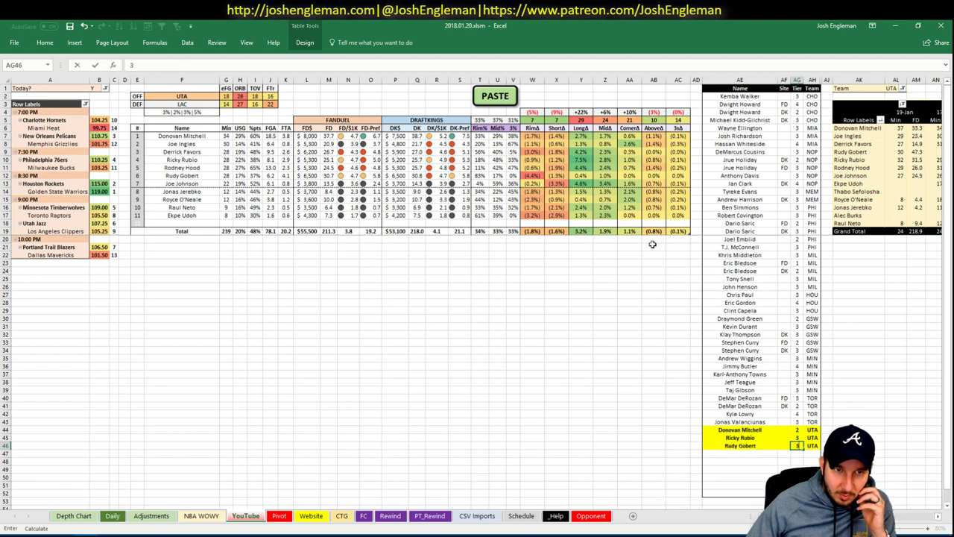
key(Return)
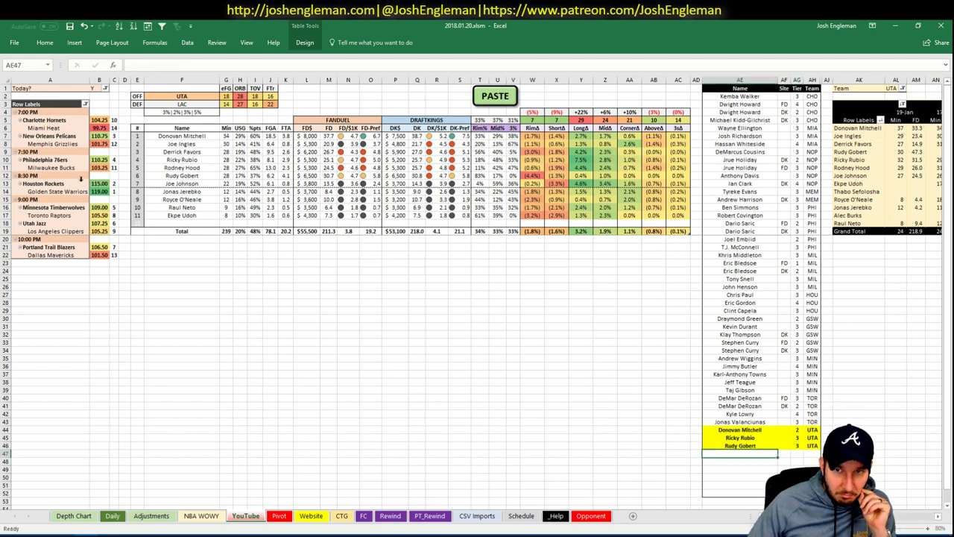
Set the offensive team of the matchup table to LAC
click(167, 95)
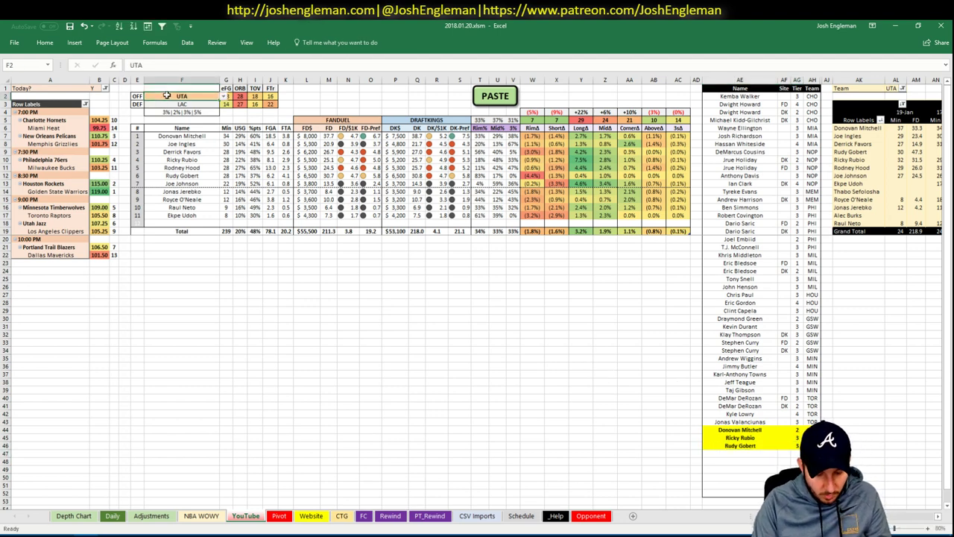
text(LAC)
key(Return)
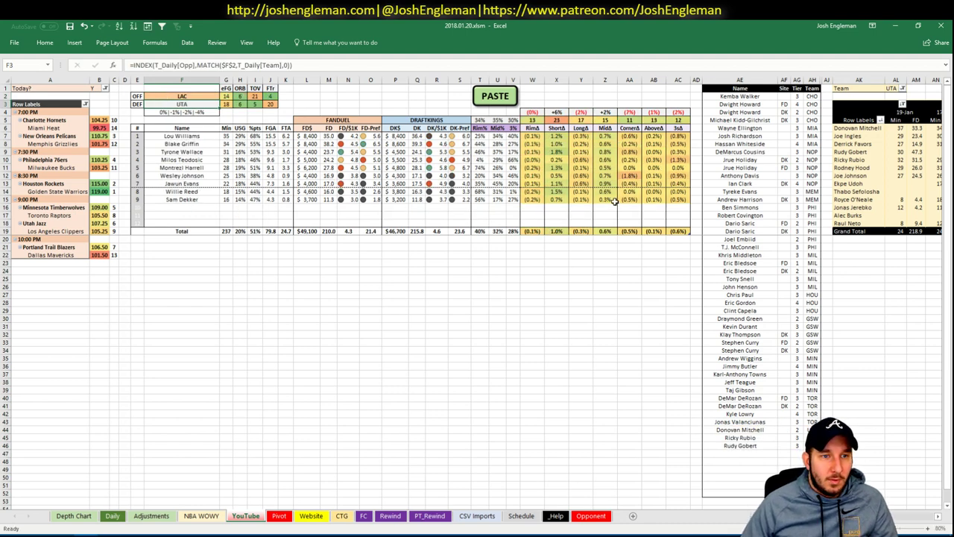
Filter the game log pivot table to team LAC
click(895, 87)
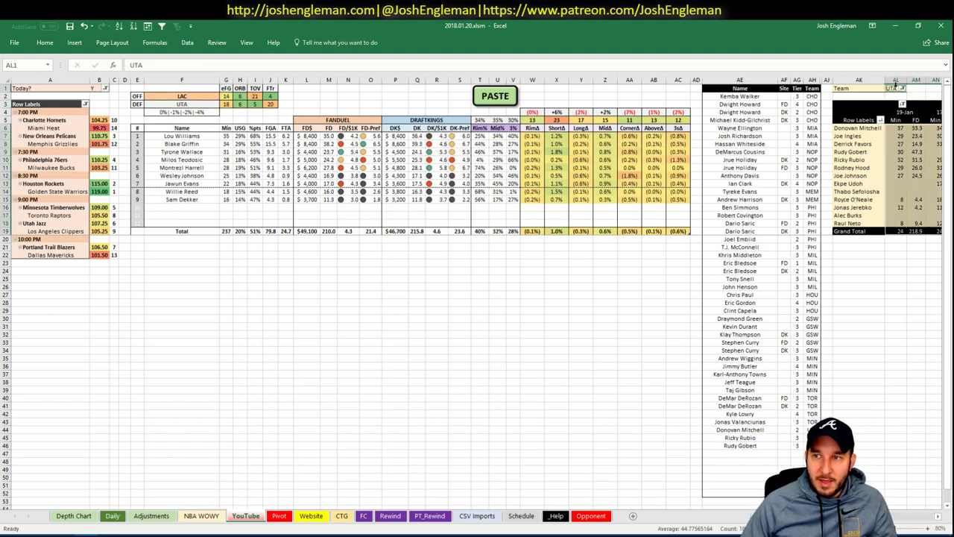
text(LAC)
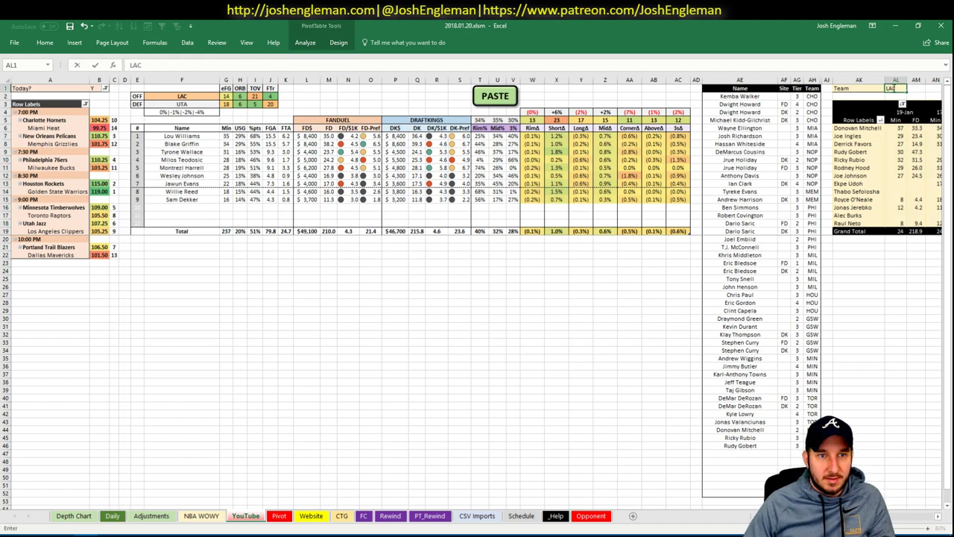
key(Return)
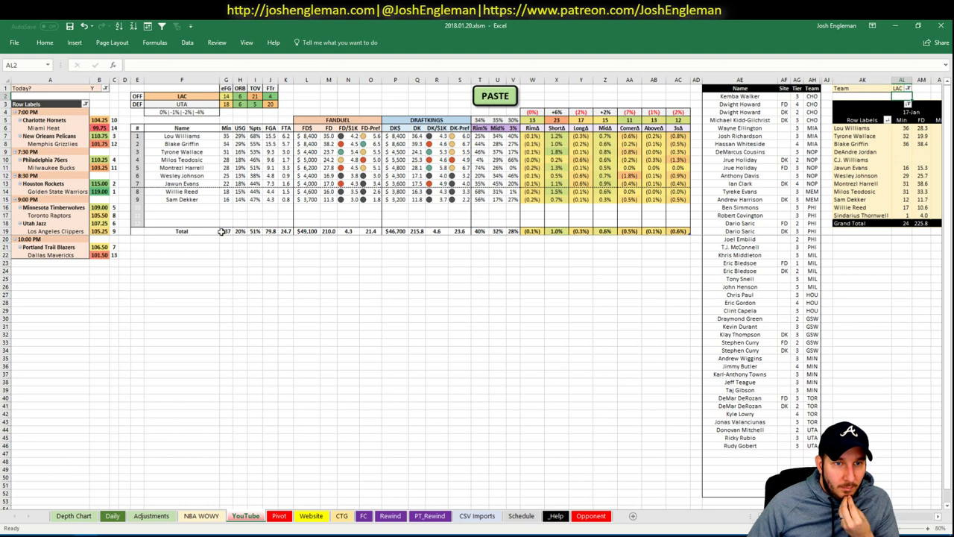
Look up DeAndre Jordan's news and game log among the FanDuel centers on FantasyCruncher, then return to the YouTube sheet in Excel
click(81, 520)
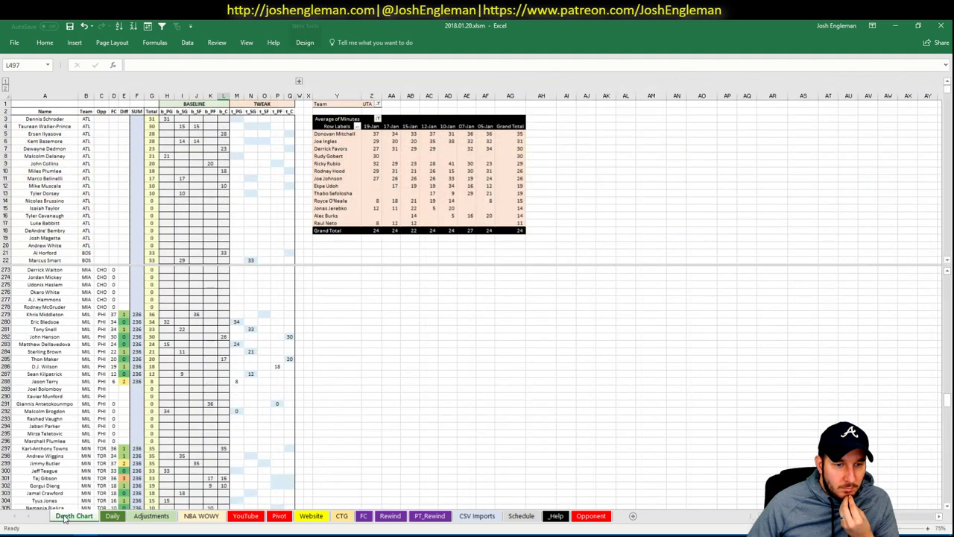
click(164, 418)
click(112, 516)
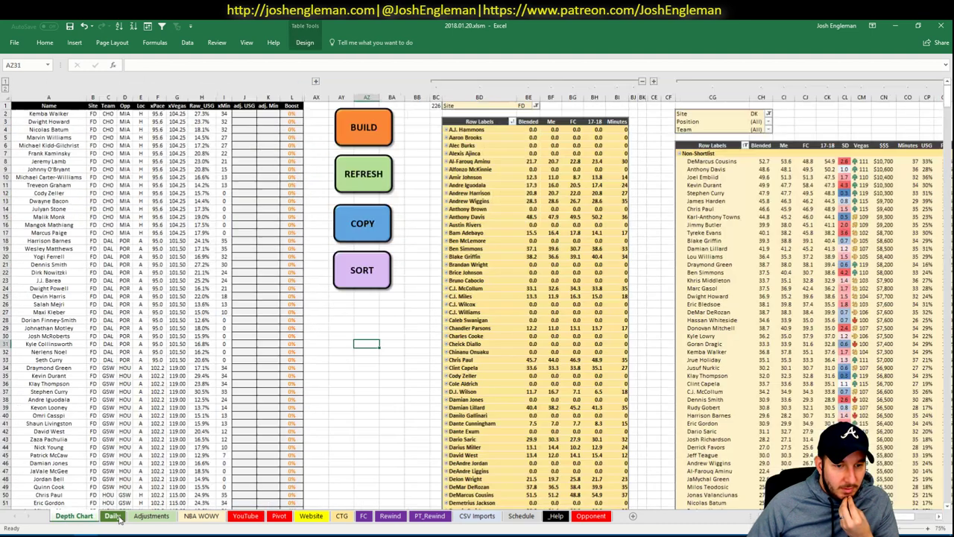
click(61, 535)
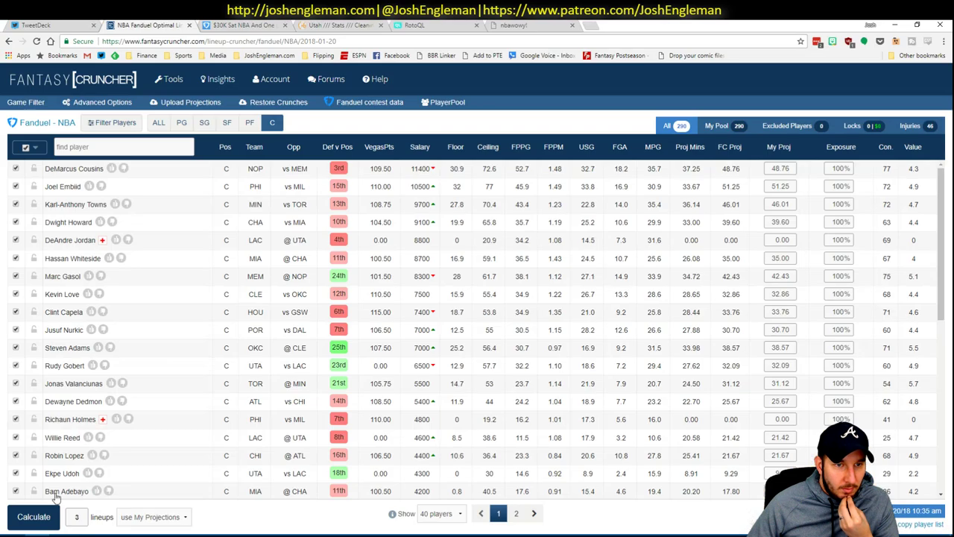
click(74, 240)
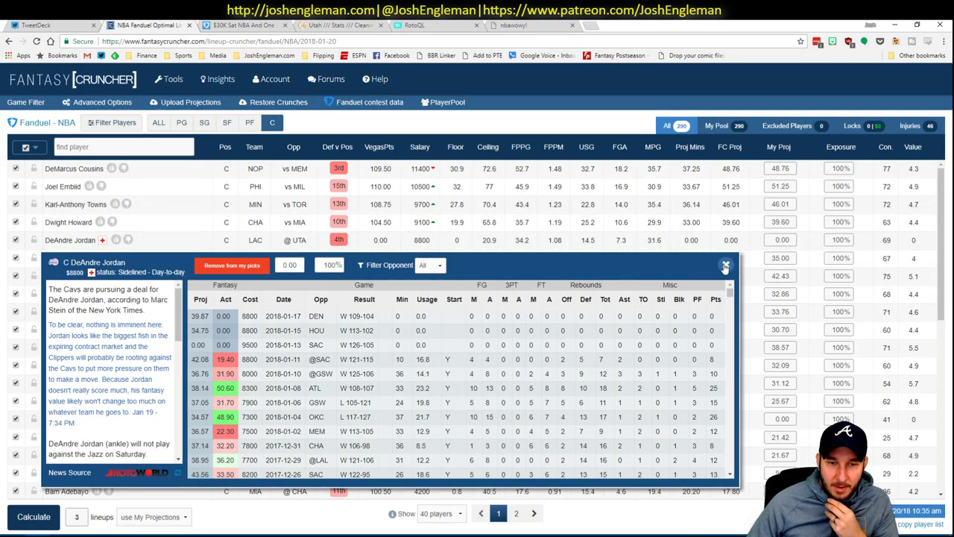
click(725, 264)
click(85, 535)
click(245, 516)
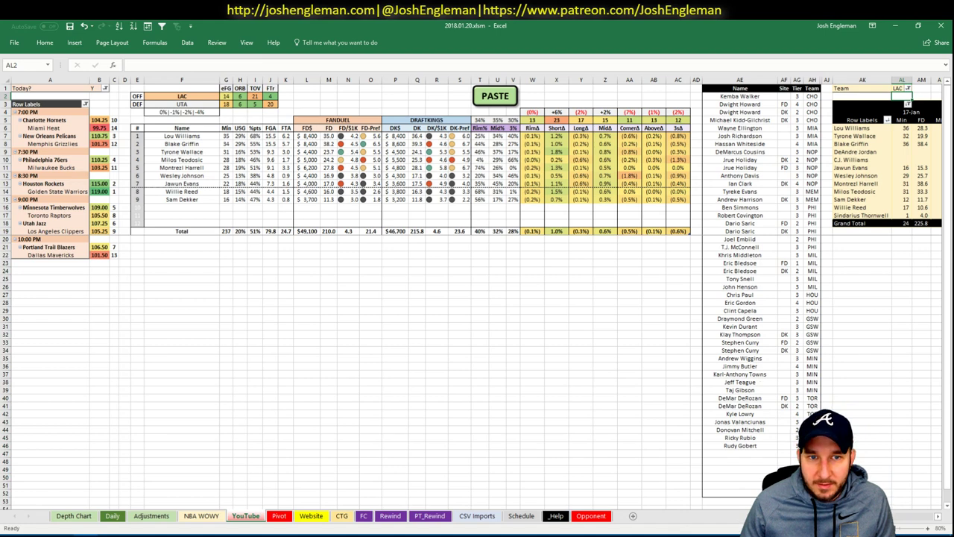
Review the LAC game log and add Lou Williams to the pick list below Rudy Gobert as tier 3
scroll(477, 290, right, 7)
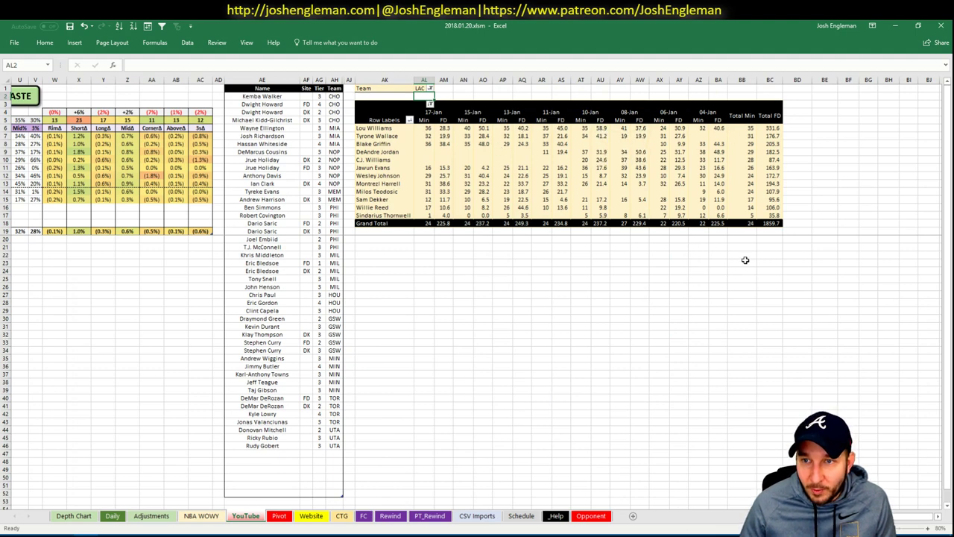
scroll(745, 260, left, 7)
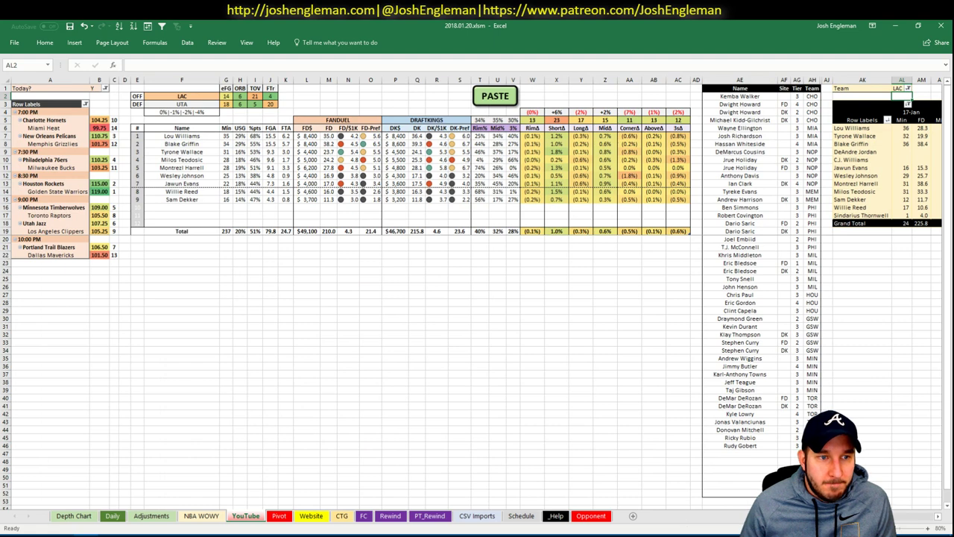
click(740, 453)
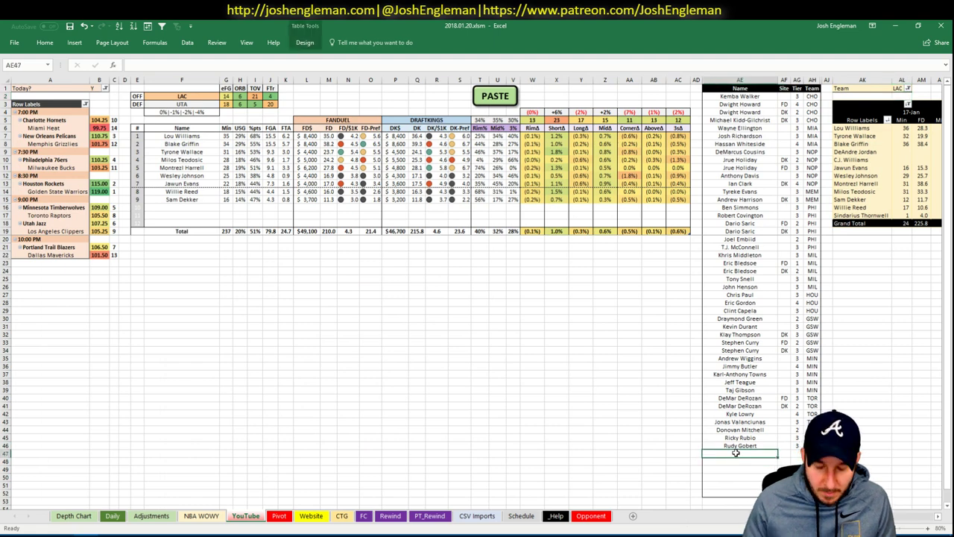
text(Lou Will)
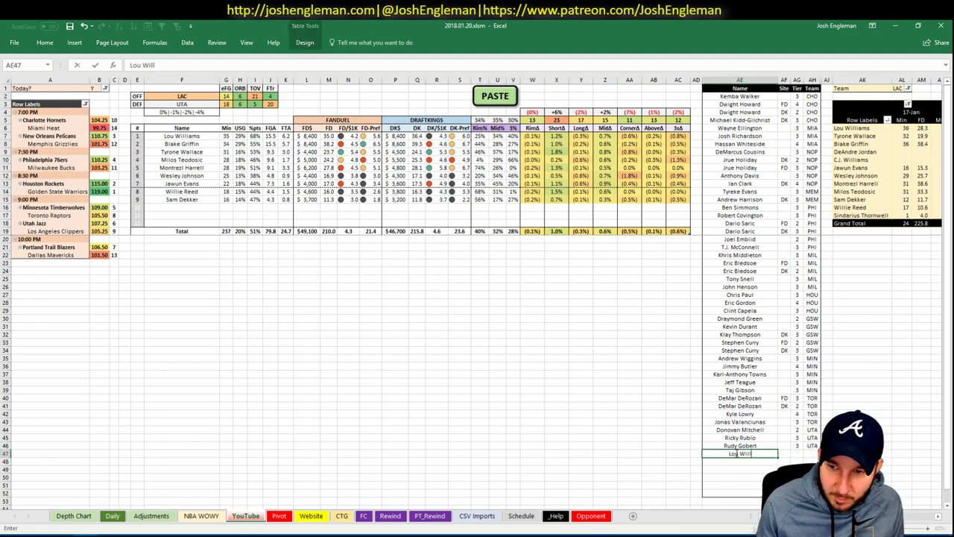
text(iams)
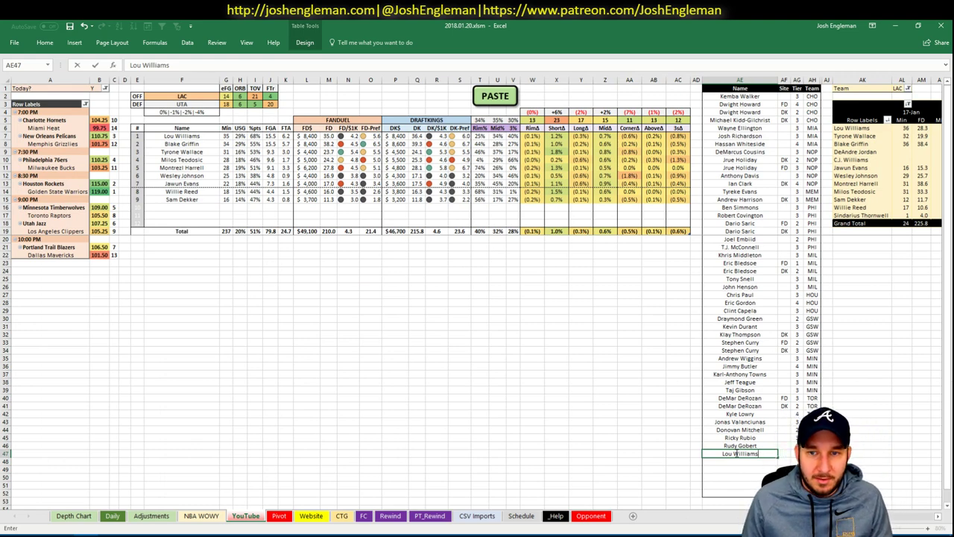
key(Tab)
key(Tab)
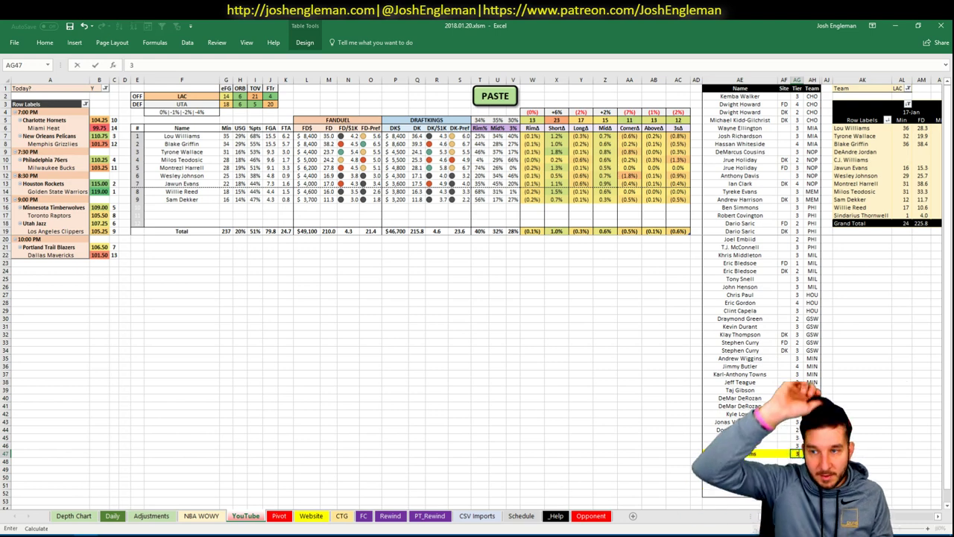
key(Return)
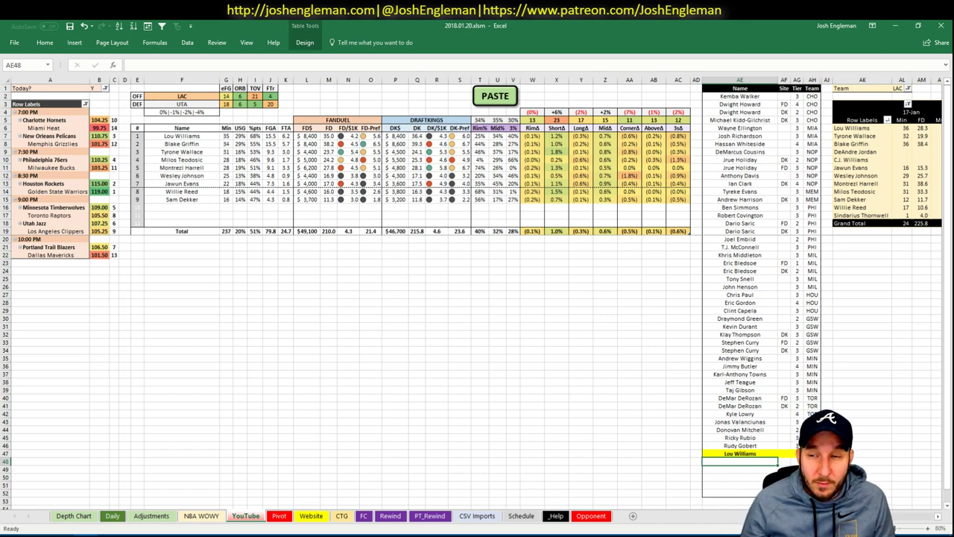
Recheck the LAC game log and add Blake Griffin to the pick list below Lou Williams as tier 3
scroll(477, 290, right, 7)
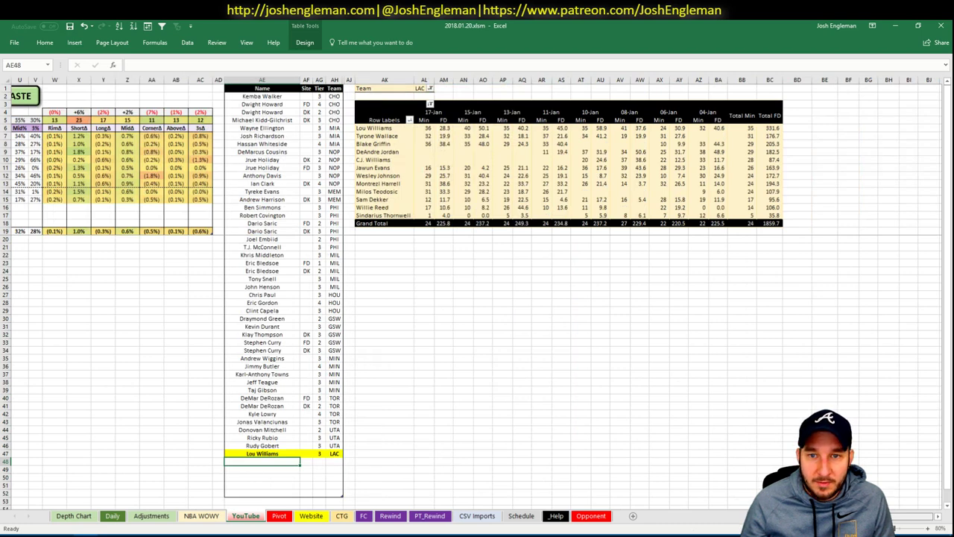
scroll(477, 290, left, 1)
scroll(477, 291, left, 6)
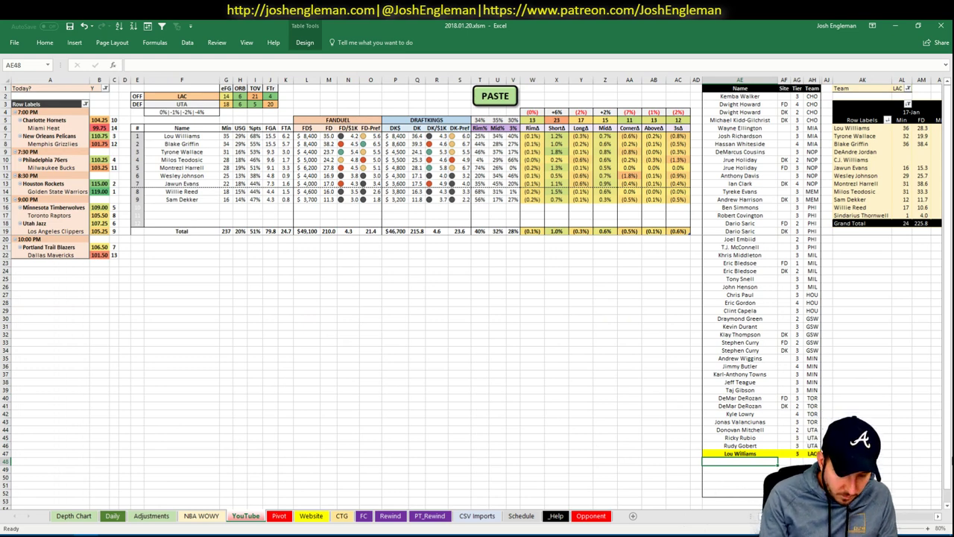
text(Blake Griffin)
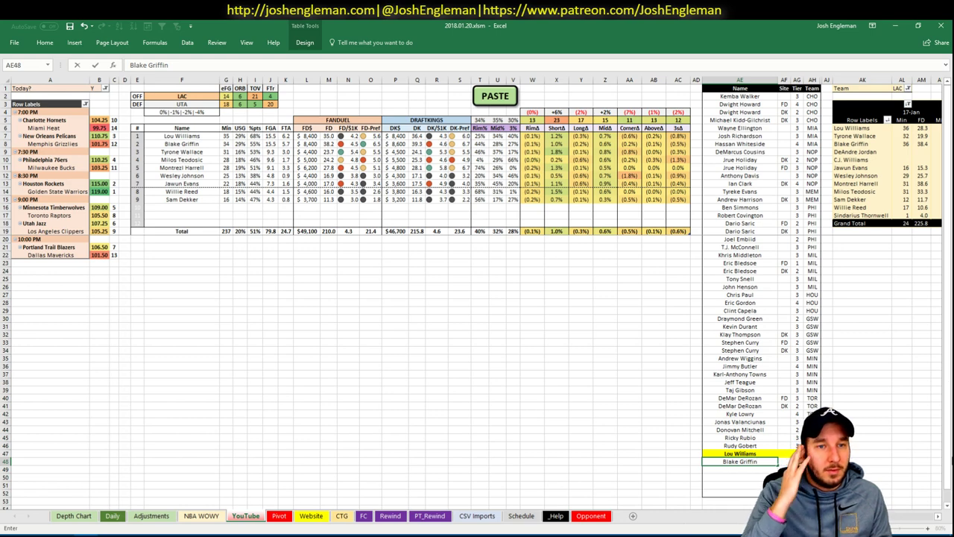
key(Tab)
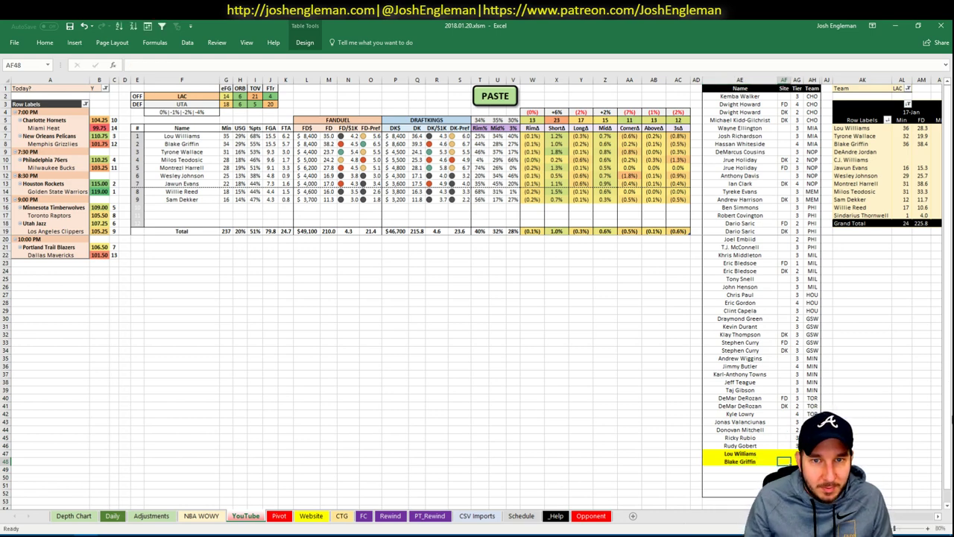
click(797, 460)
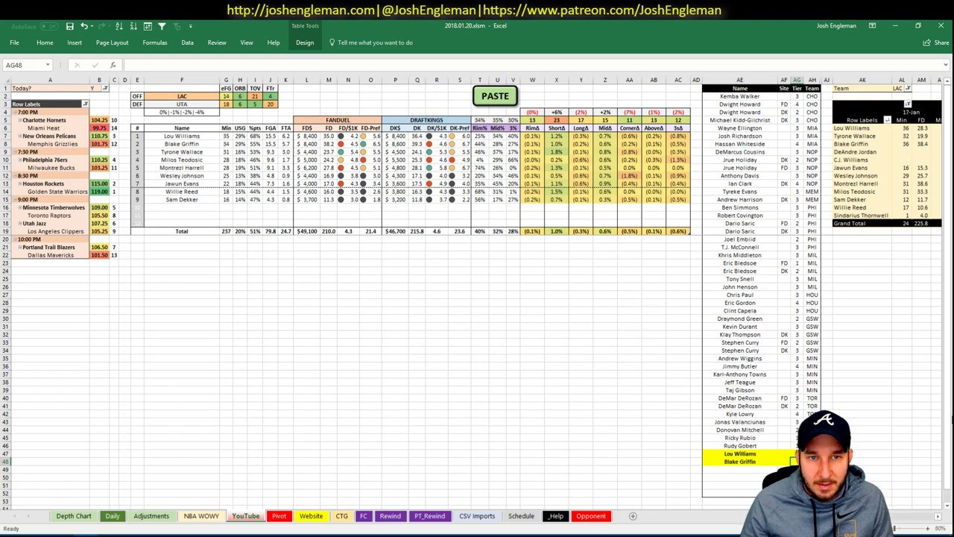
text(3)
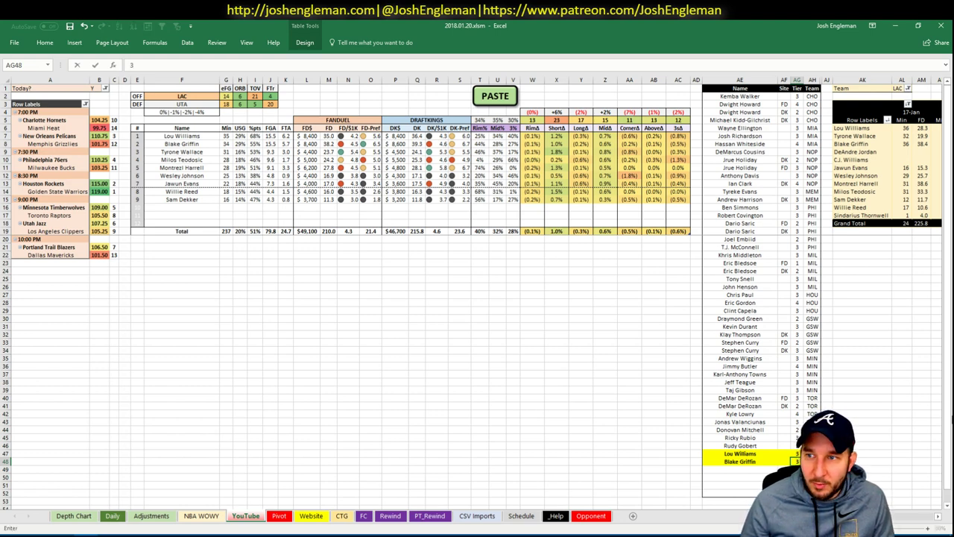
key(Return)
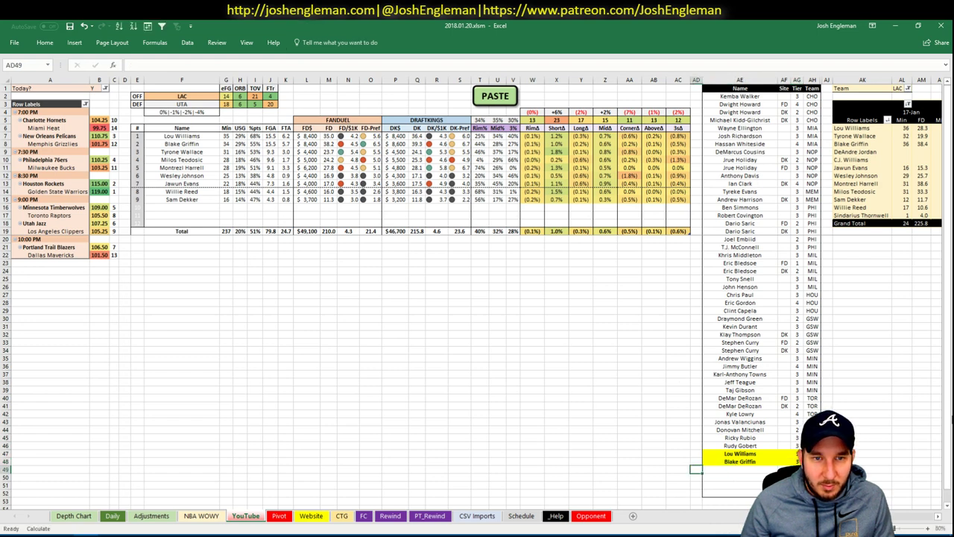
Enter Tyrone Wallace in the pick list below Blake Griffin, leaving the site blank
click(739, 468)
text(Tyrone W)
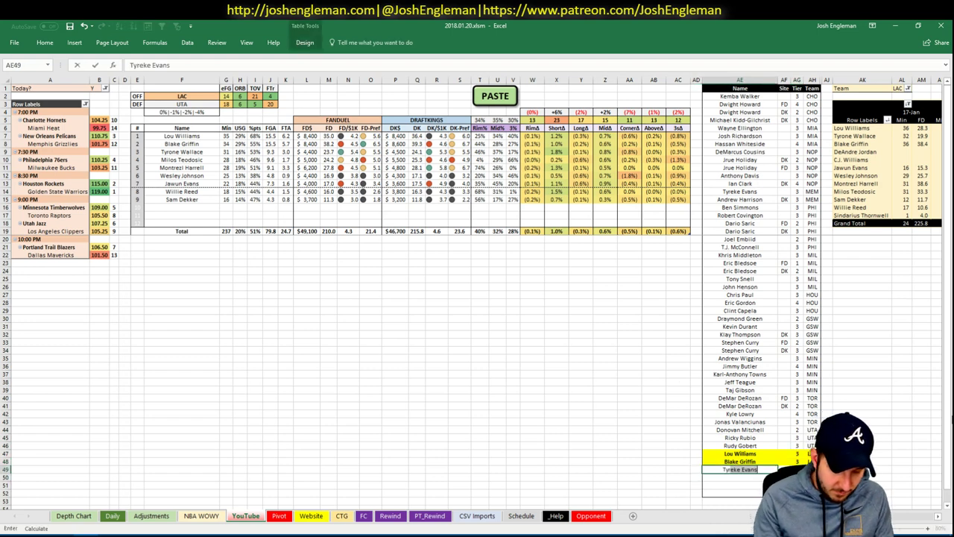
text(allace)
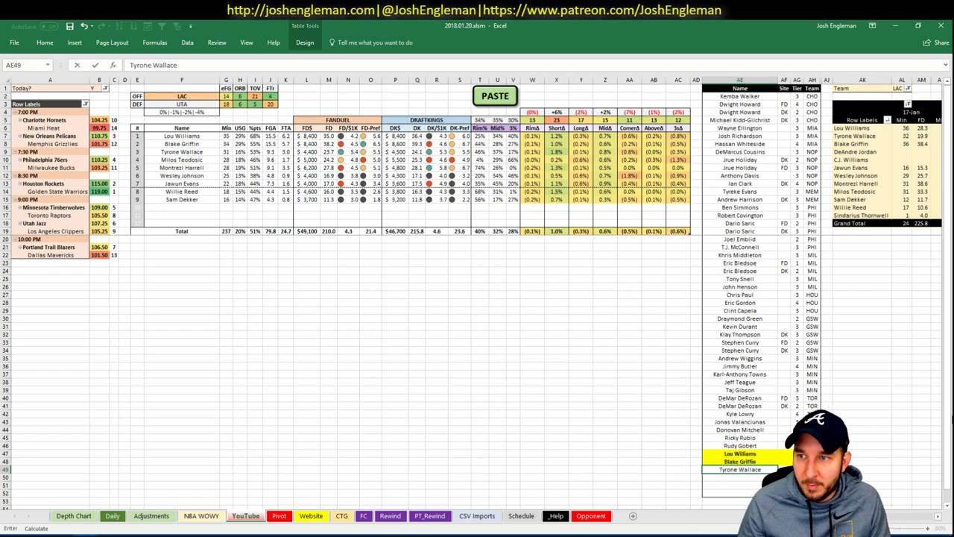
key(Tab)
key(Tab)
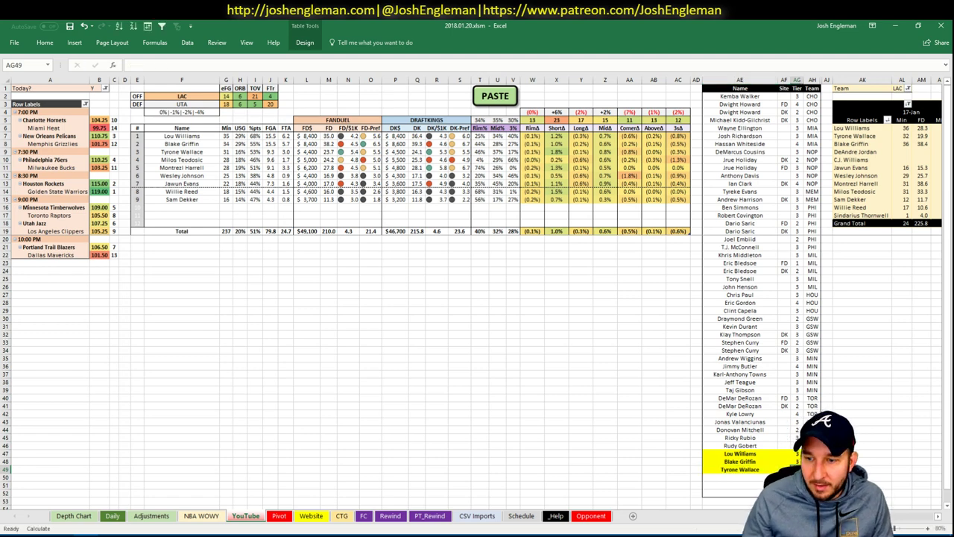
Check Tyrone Wallace's recent games and the LAC projections on the Pivot sheet, then return to the YouTube sheet
scroll(477, 291, right, 3)
scroll(760, 143, left, 1)
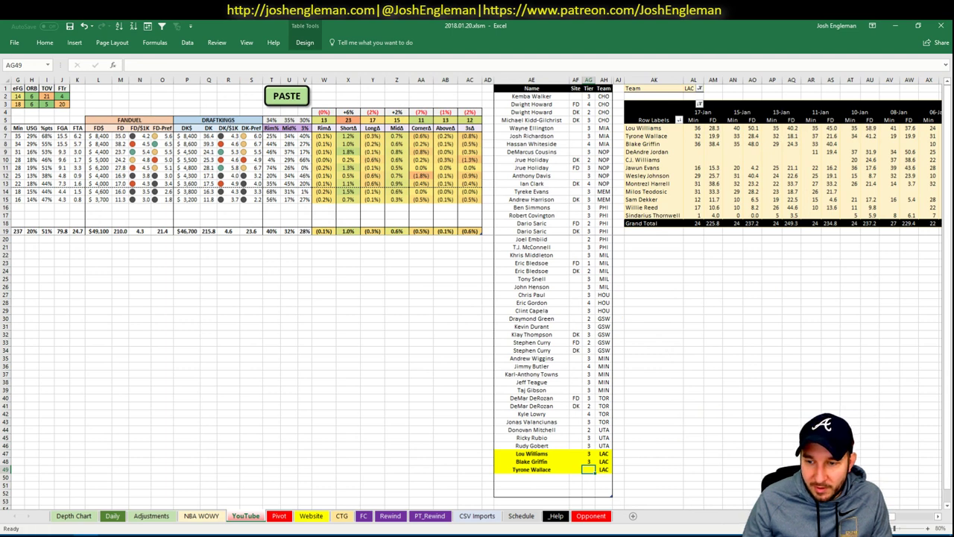
scroll(476, 291, left, 3)
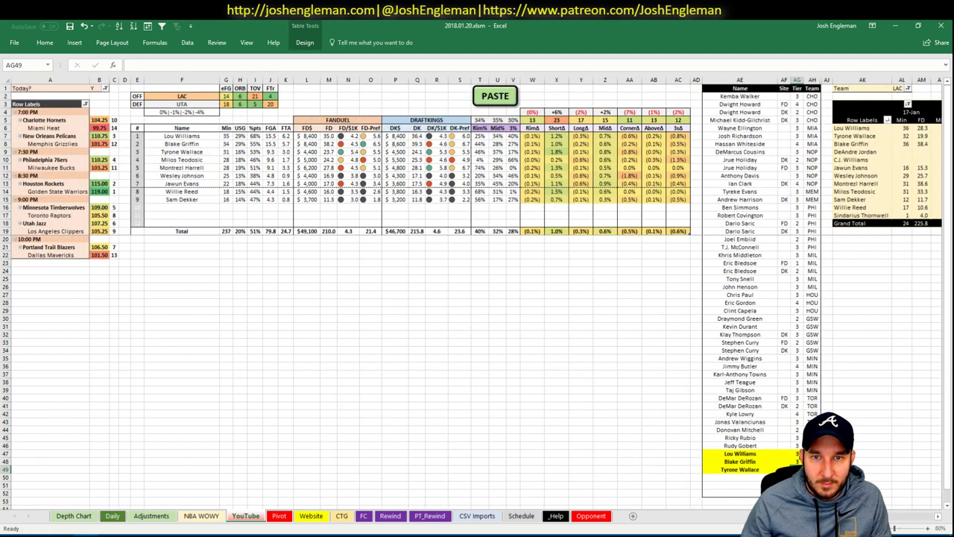
click(279, 515)
scroll(117, 360, up, 20)
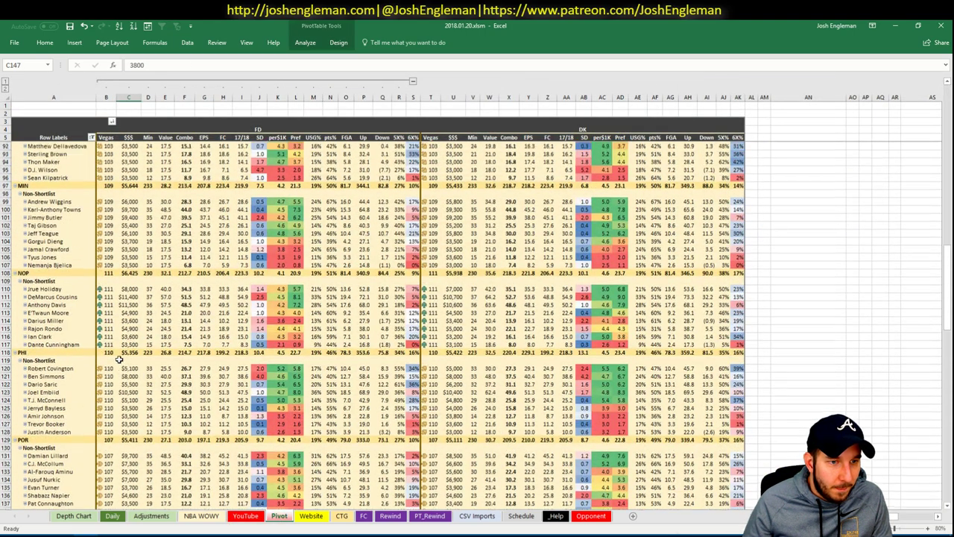
mouse_move(120, 360)
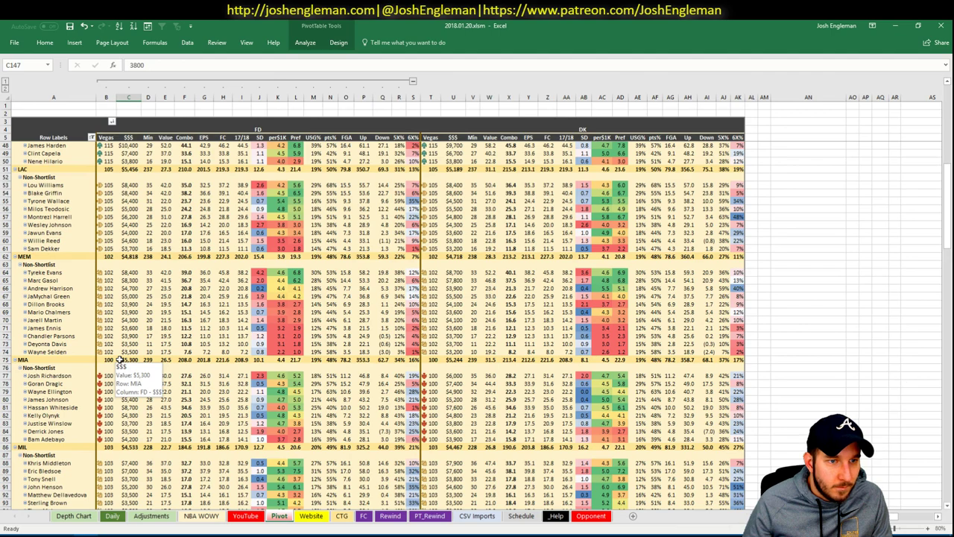
click(112, 515)
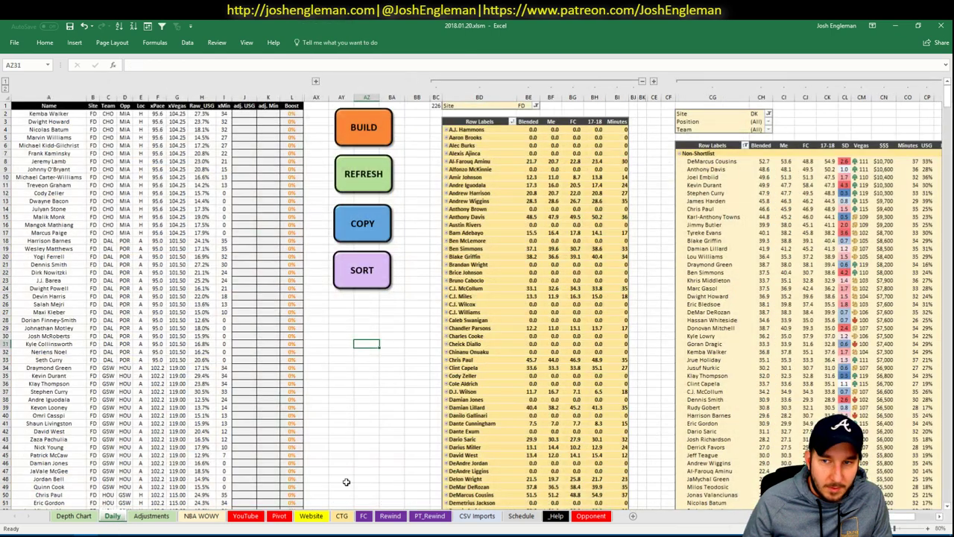
key(alt+Tab)
key(alt+Tab)
click(245, 514)
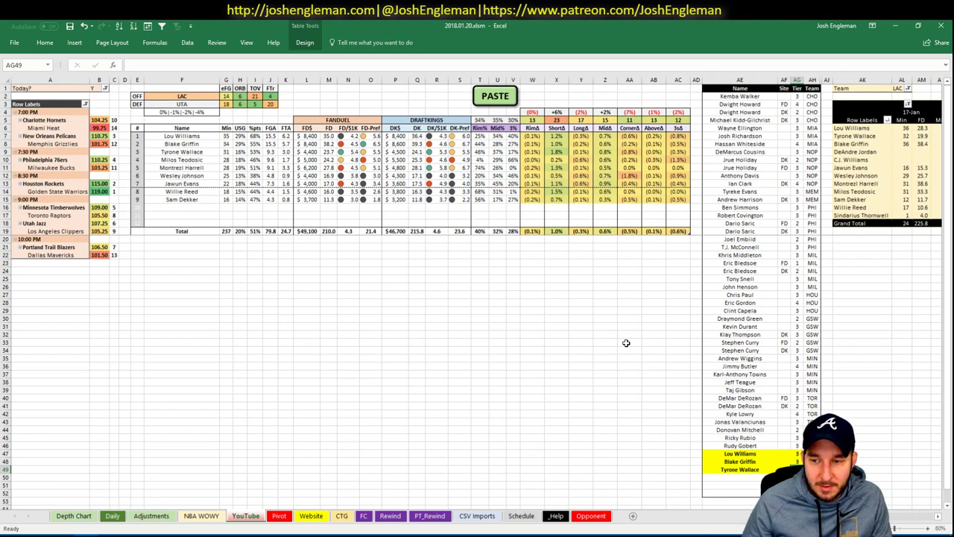
Set Tyrone Wallace's tier to 3 and examine the LAC game log for another pick
text(3)
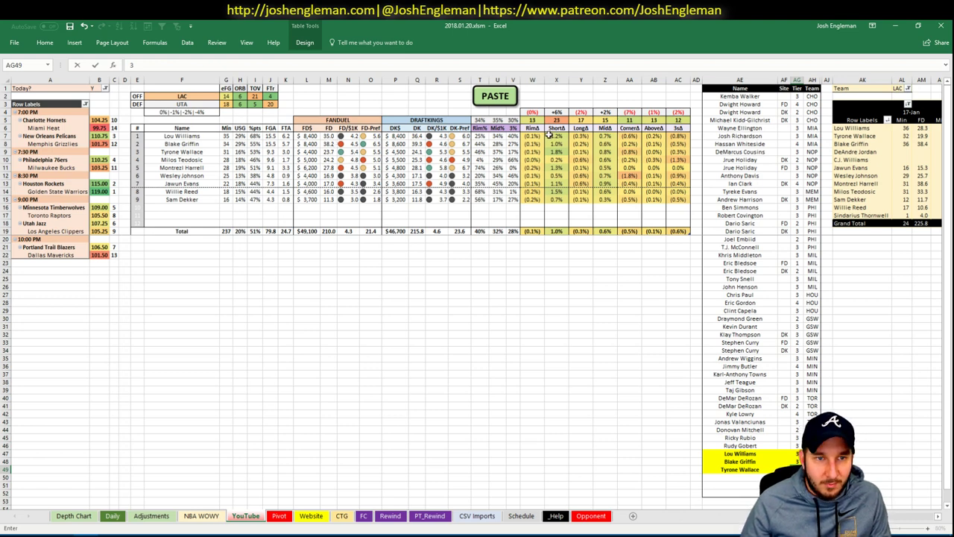
click(723, 475)
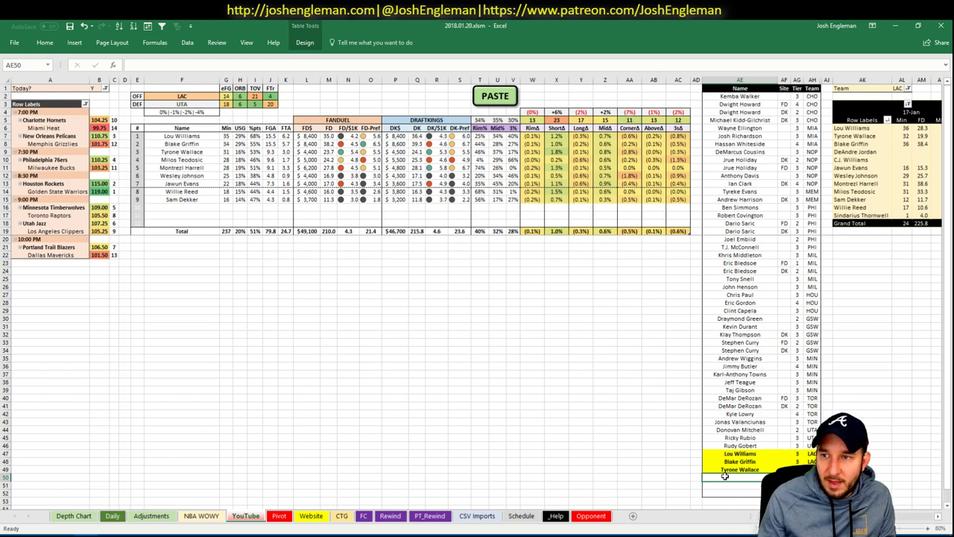
scroll(477, 298, right, 5)
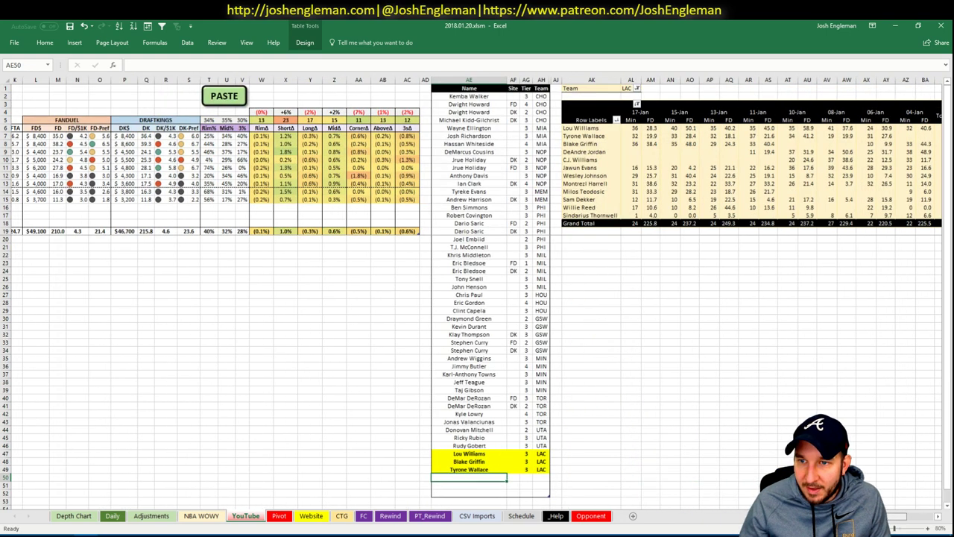
scroll(755, 463, left, 5)
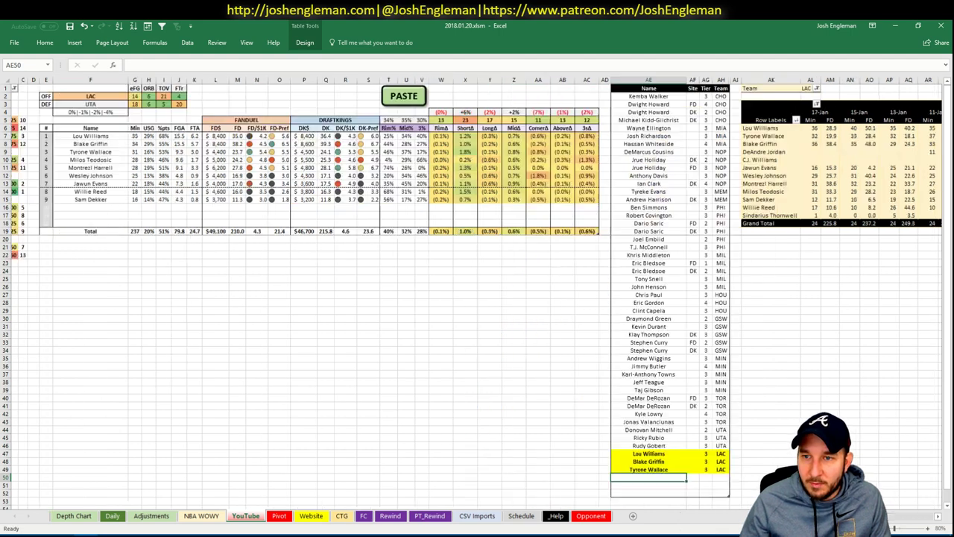
Add Milos Teodosic to the pick list below Tyrone Wallace as tier 3, leaving the site blank
text(Mi)
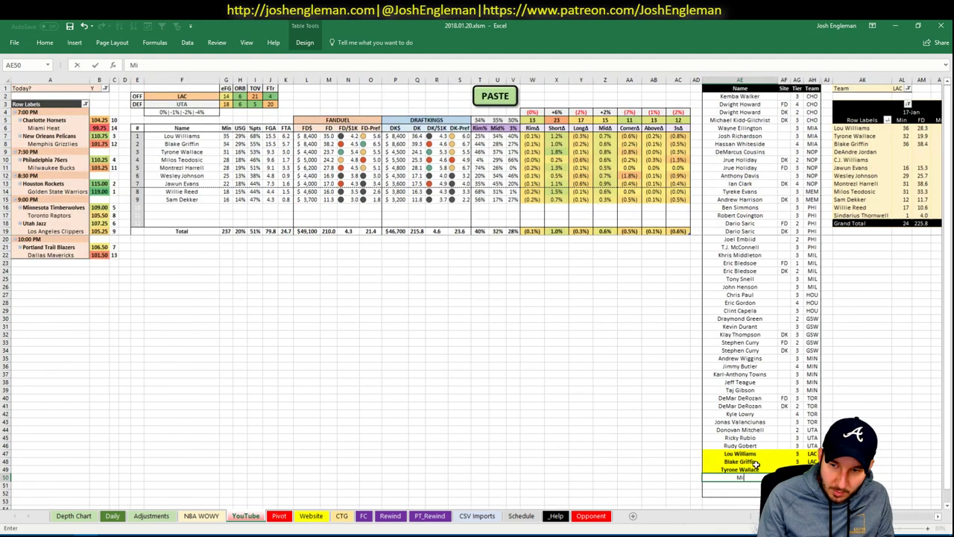
text(los T)
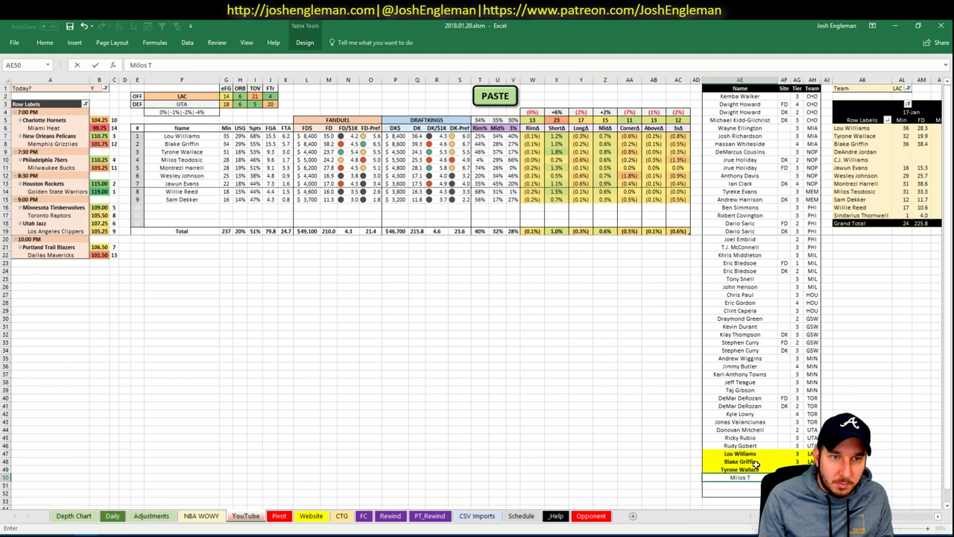
text(eodosic)
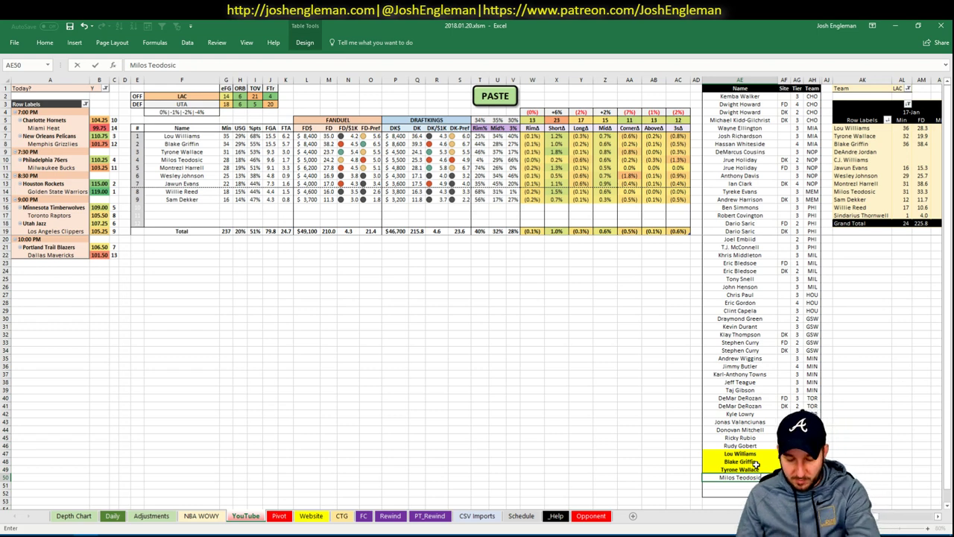
key(Tab)
key(Tab)
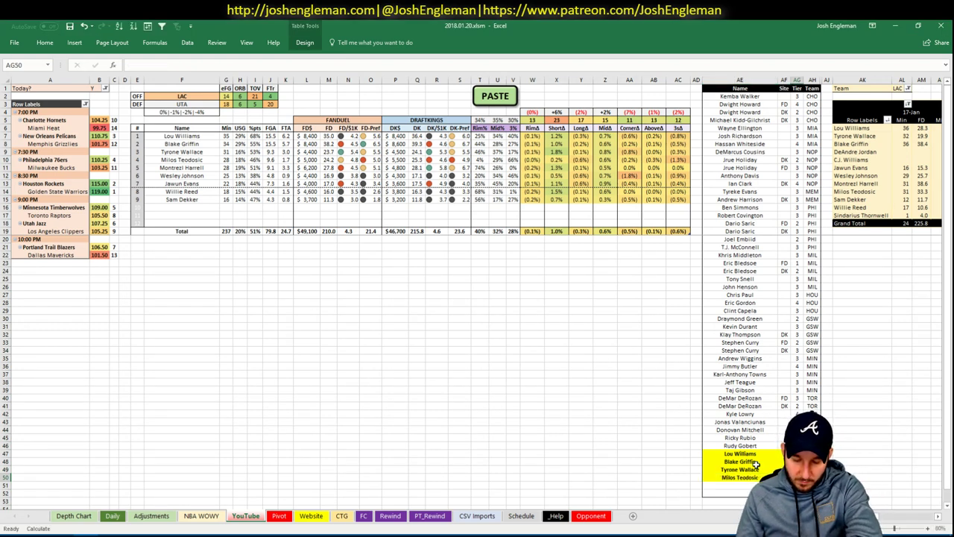
text(3)
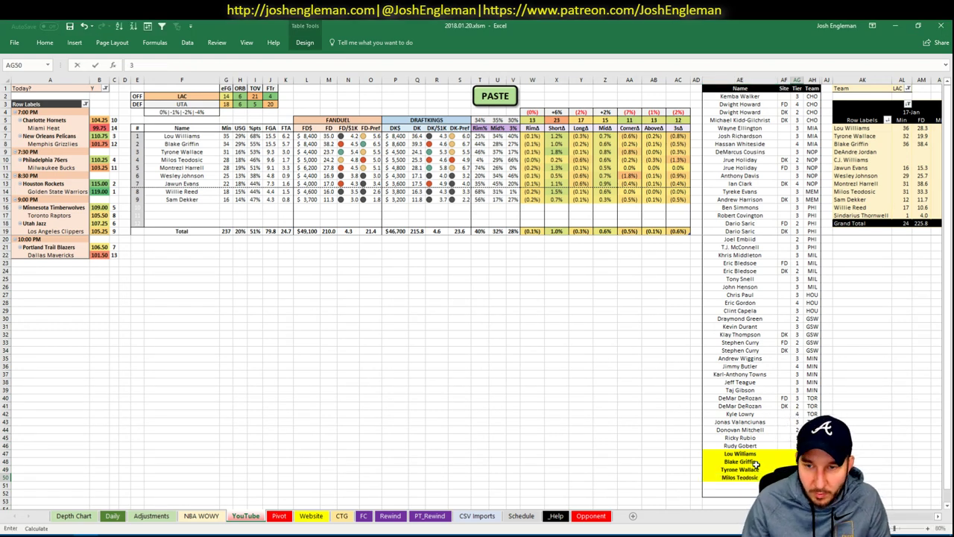
key(Return)
click(159, 96)
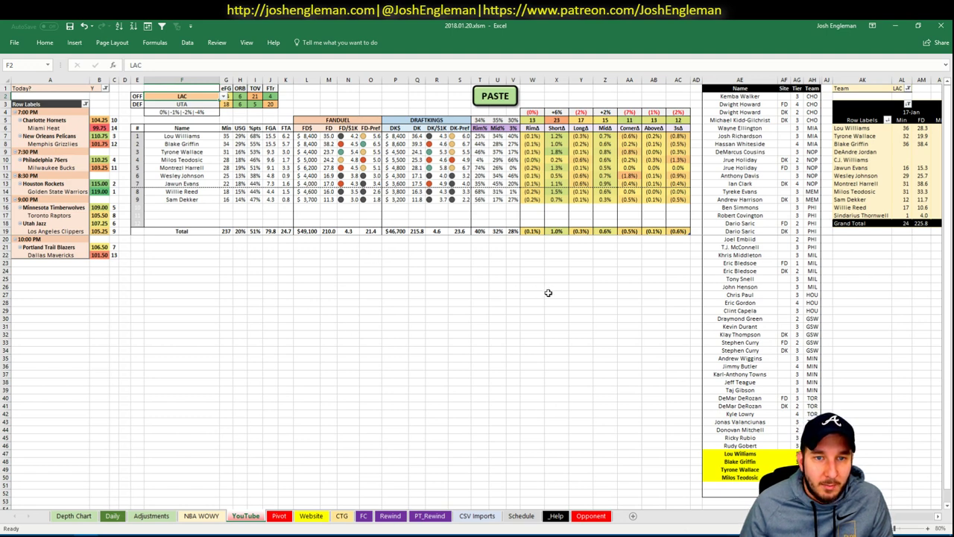
Add Montrezl Harrell to the pick list below Milos Teodosic with site DK and tier 3
click(750, 484)
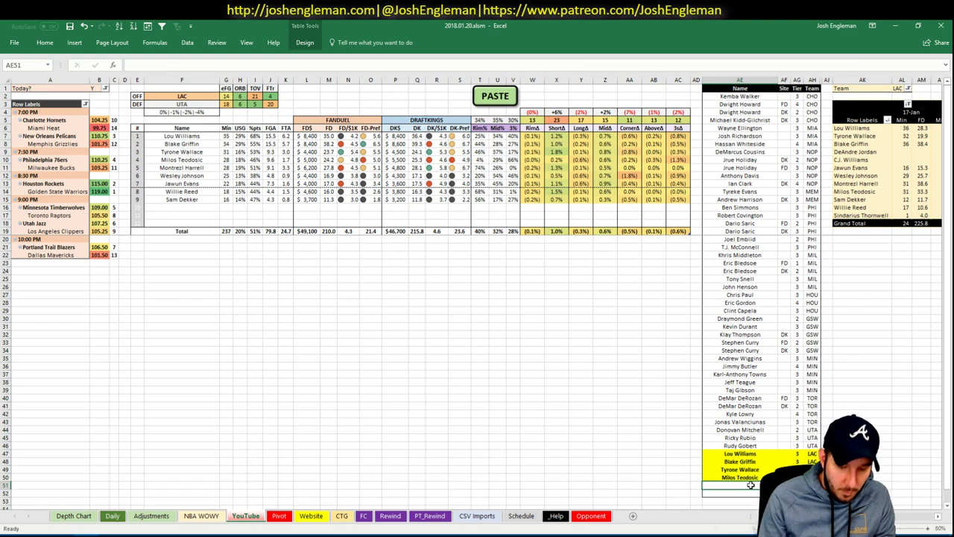
text(Montre)
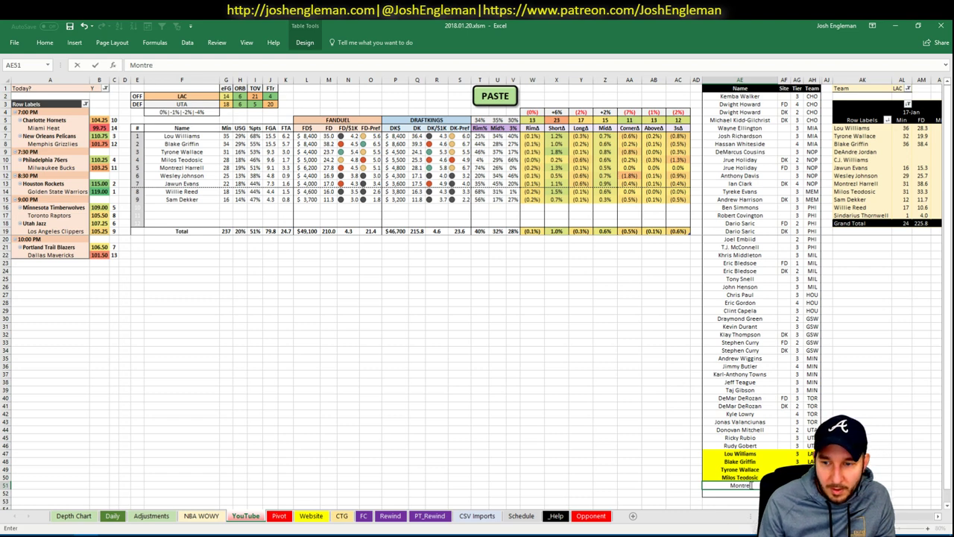
text(zl Harrell)
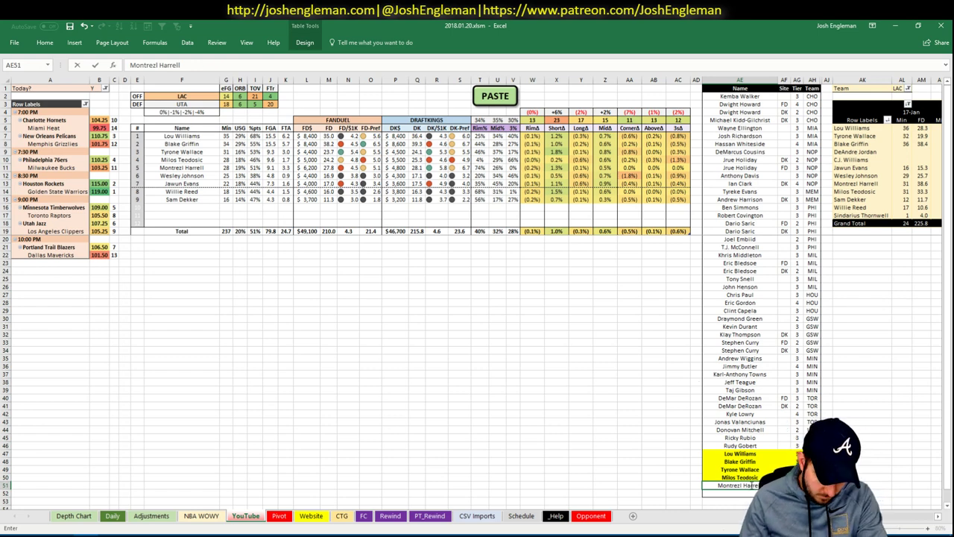
key(Tab)
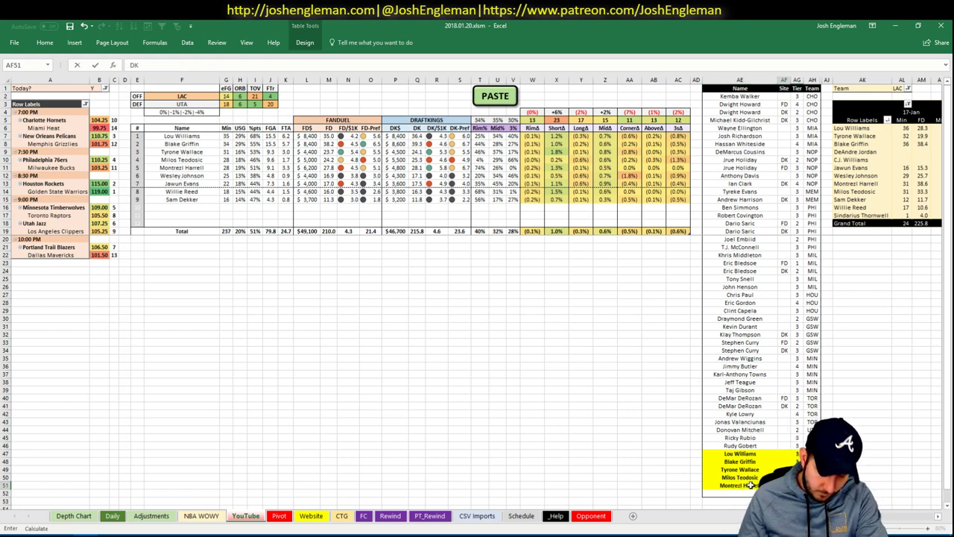
click(513, 421)
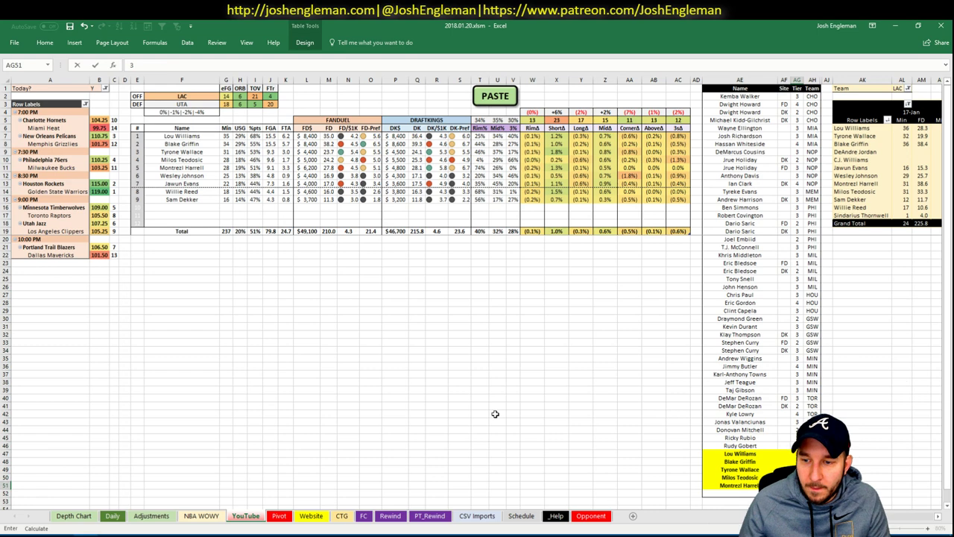
Set the offense team of the matchup table to POR
click(182, 93)
text(POR)
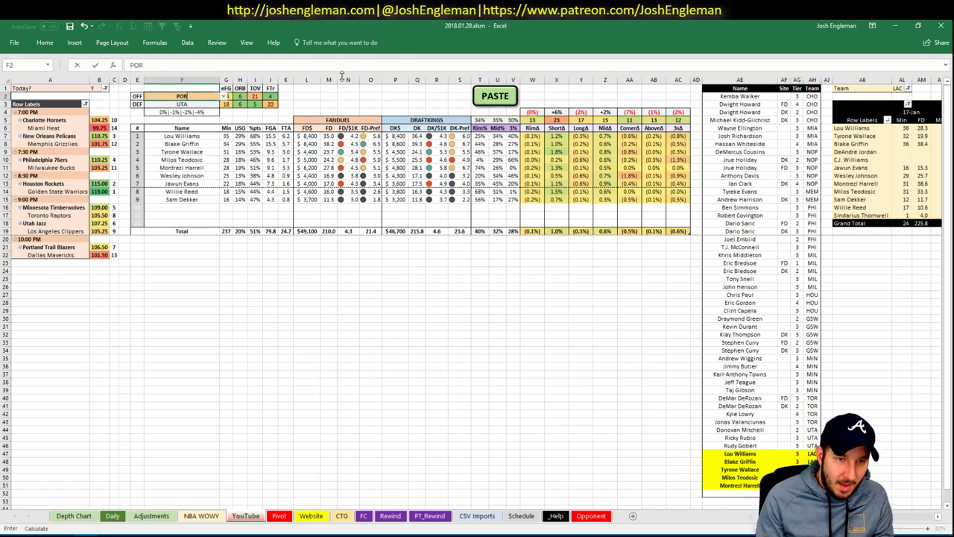
key(Return)
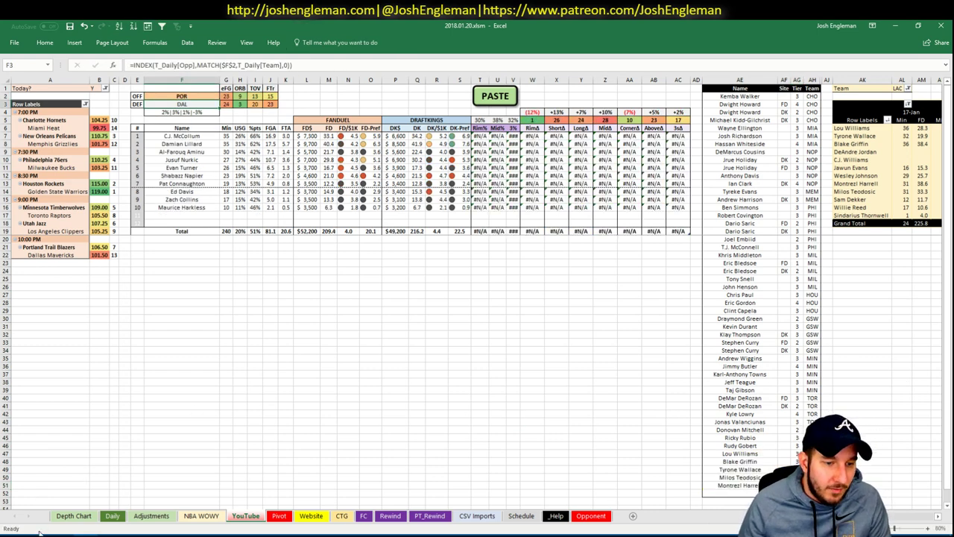
Switch to Cleaning the Glass in the browser, open the Portland Trail Blazers' Shooting Frequency table and bring its player rows into the Excel workbook
click(38, 534)
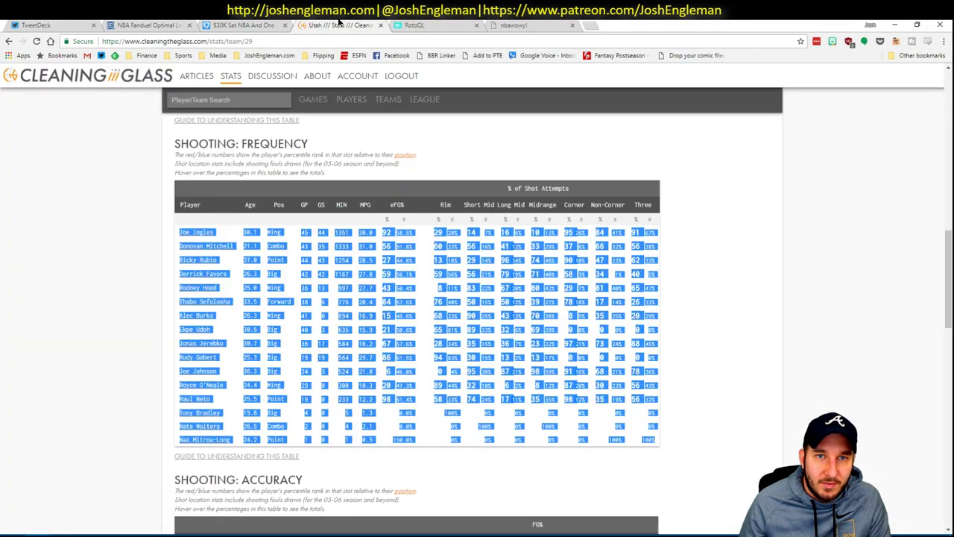
click(341, 24)
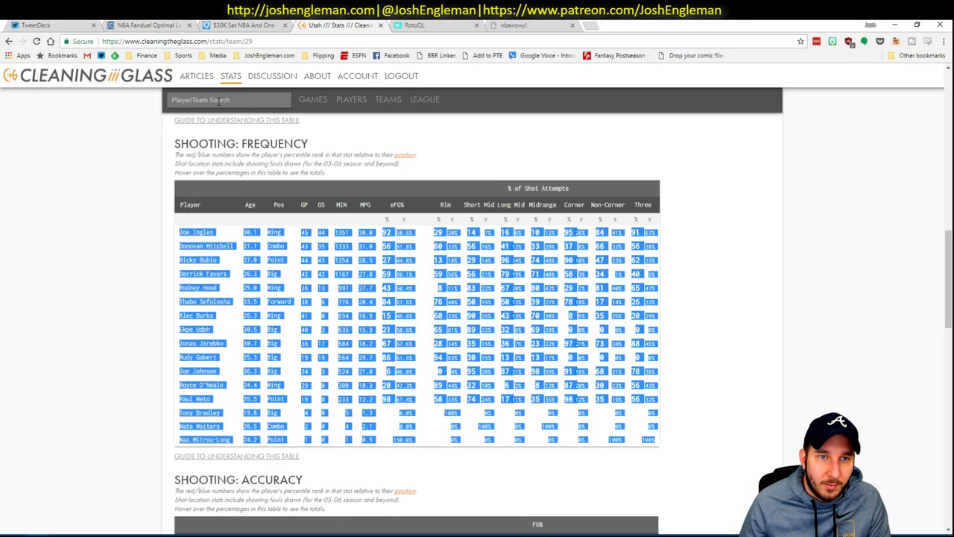
click(219, 101)
text(por)
key(Down)
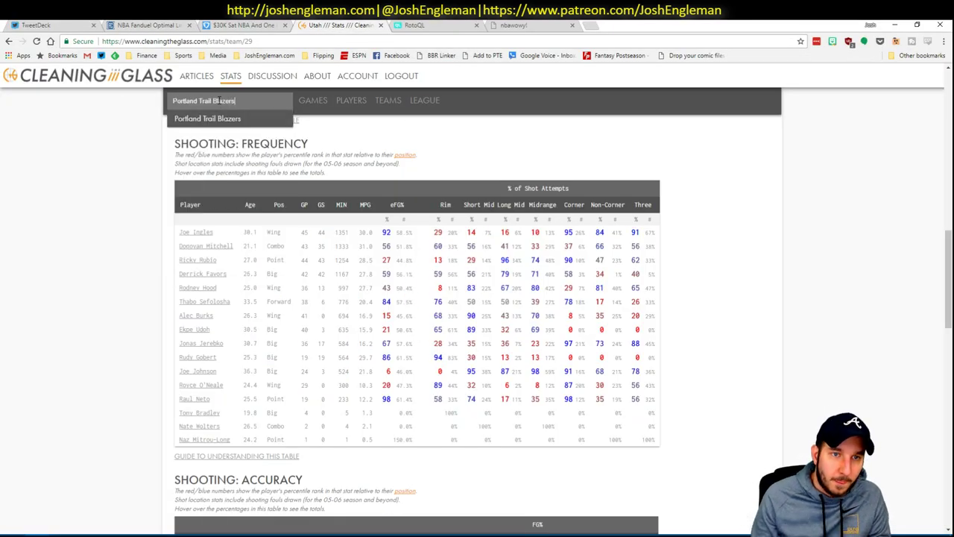
key(Return)
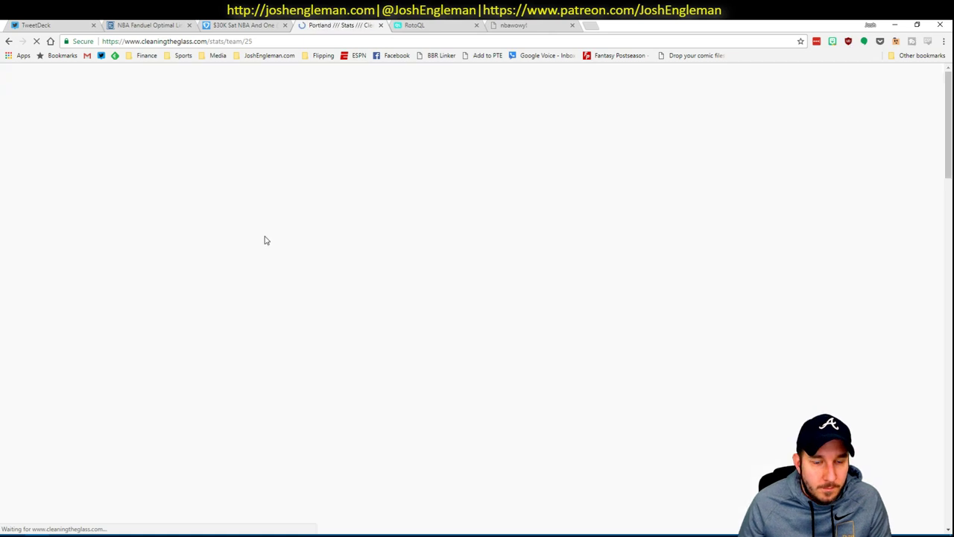
click(325, 279)
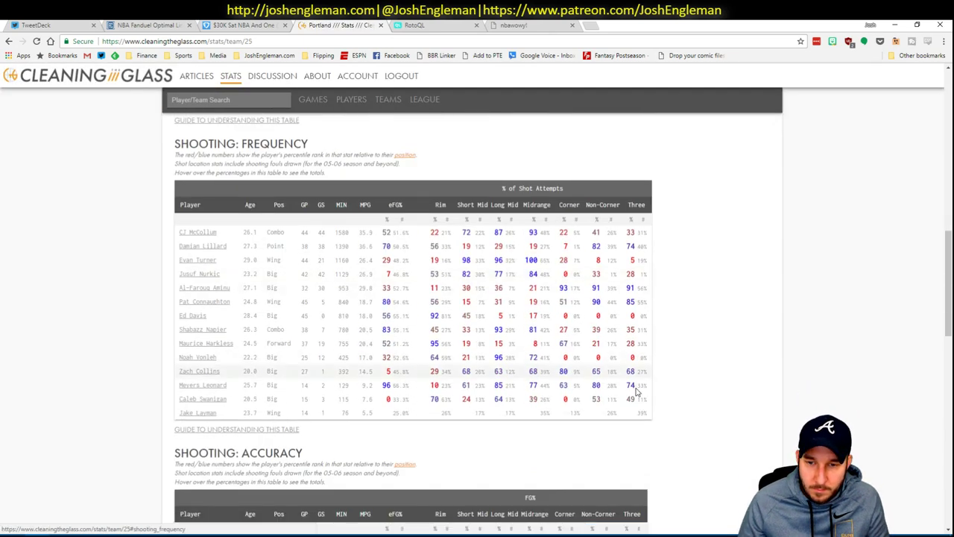
drag(647, 415, 179, 239)
key(alt+Tab)
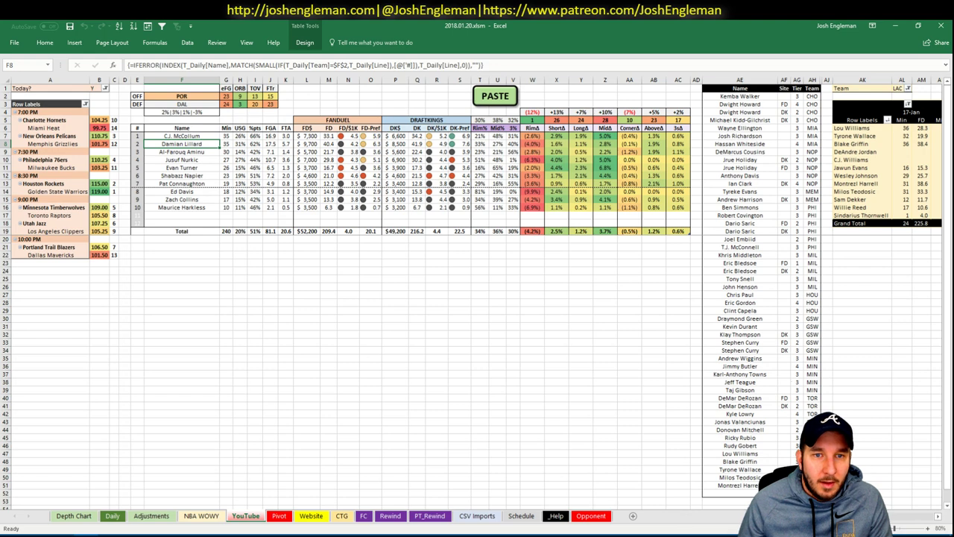
Filter the game log pivot table to team POR
scroll(477, 298, right, 3)
scroll(549, 223, right, 6)
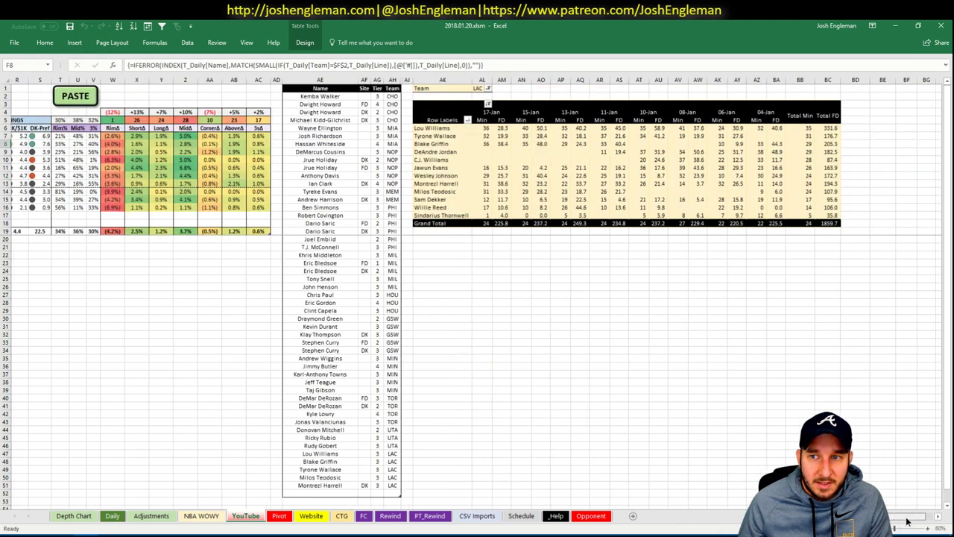
click(485, 87)
text(POR)
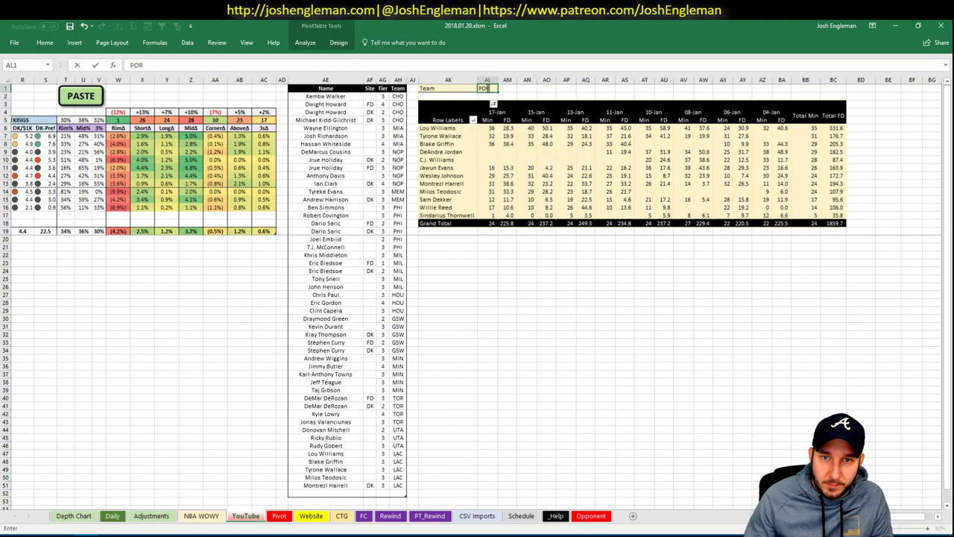
key(Return)
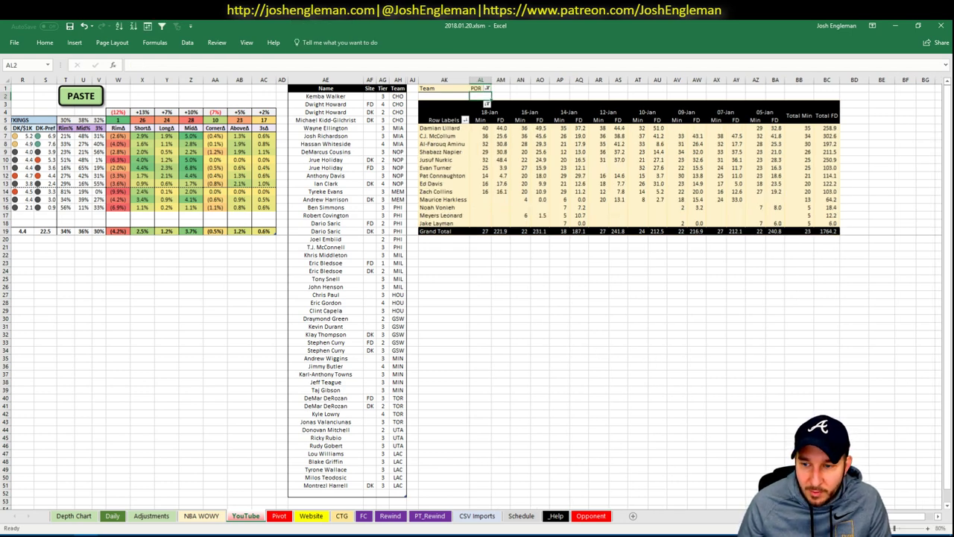
Add C.J. McCollum to the pick list below Montrezl Harrell as tier 2, leaving the site blank
scroll(656, 138, left, 5)
click(739, 492)
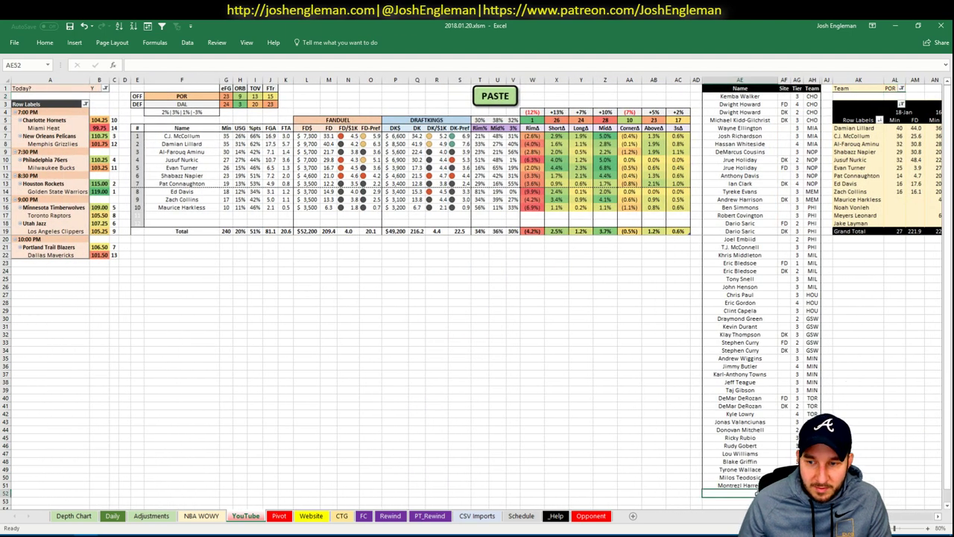
text(C.J. <)
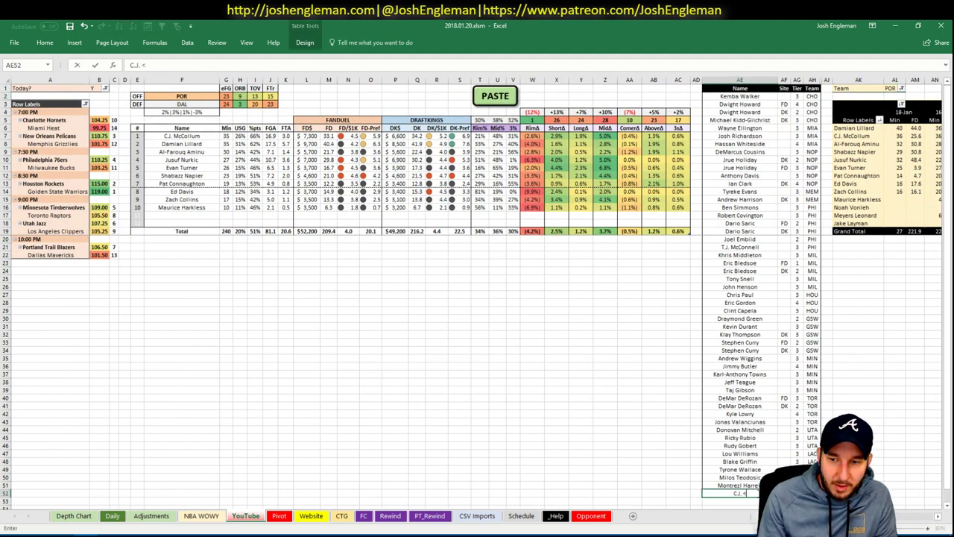
key(BackSpace)
text(Mccollum)
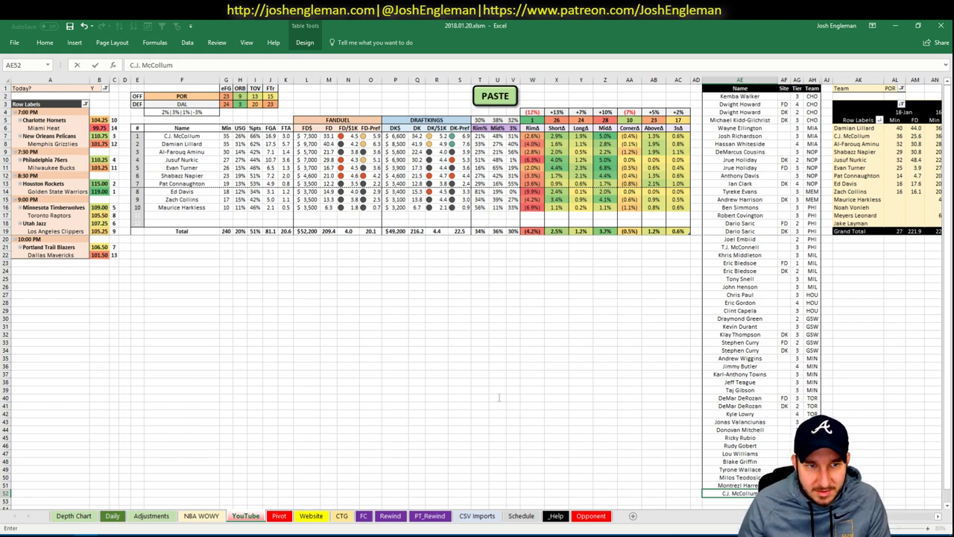
key(Tab)
key(Tab)
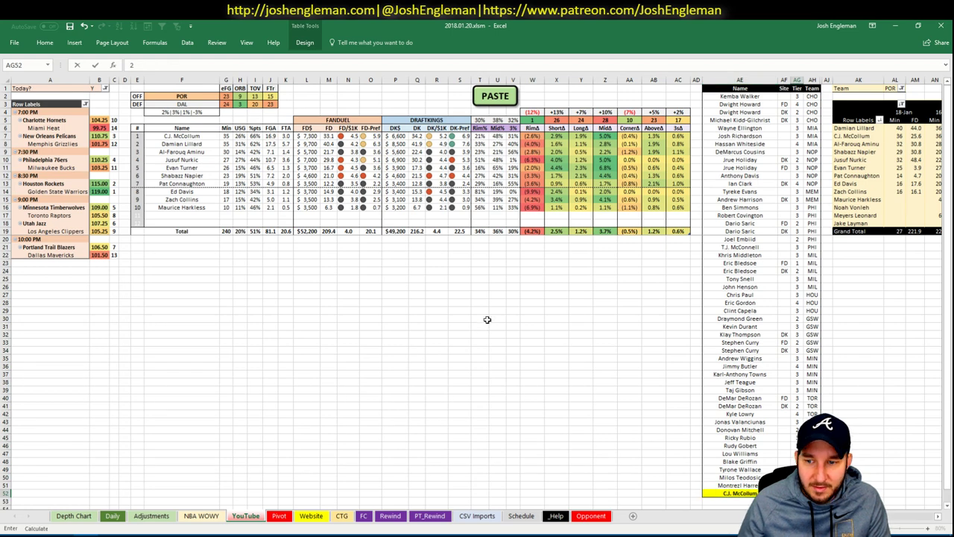
click(487, 319)
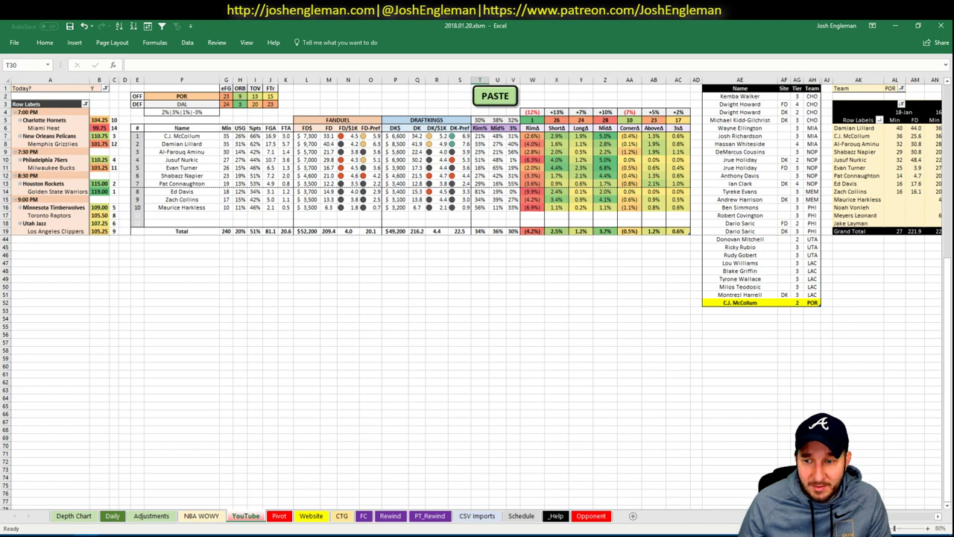
Check the POR game log and add Damian Lillard below C.J. McCollum with site DK and tier 4
scroll(899, 520, right, 6)
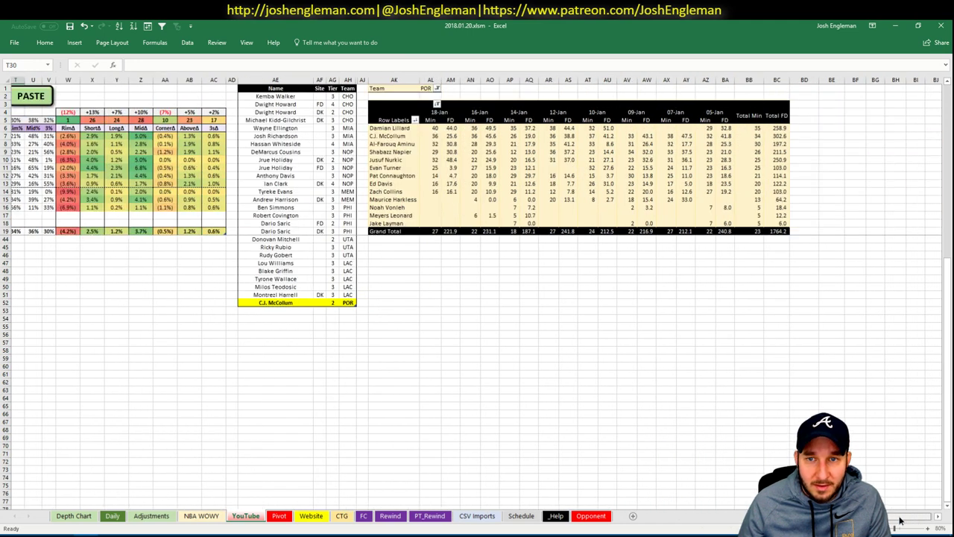
scroll(900, 520, left, 6)
click(734, 310)
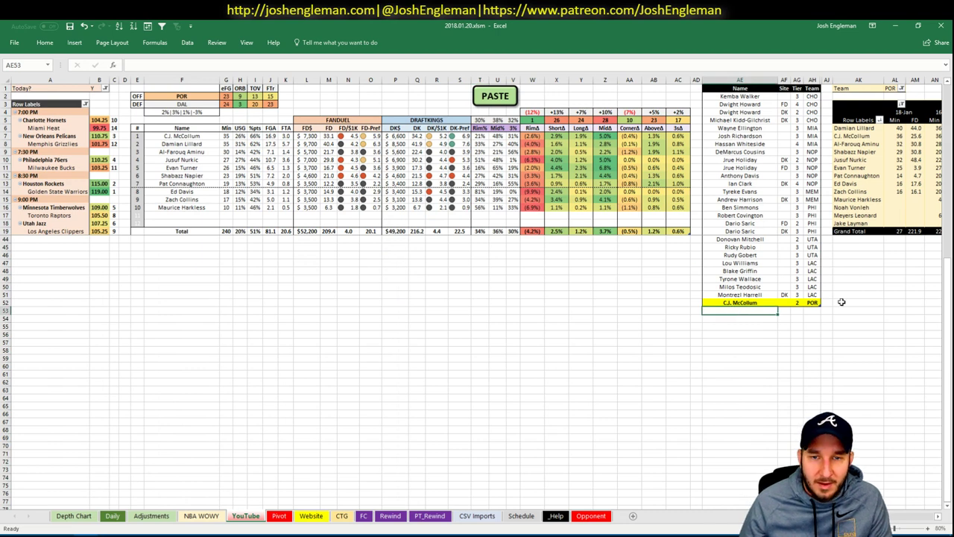
text(Damian Lillard)
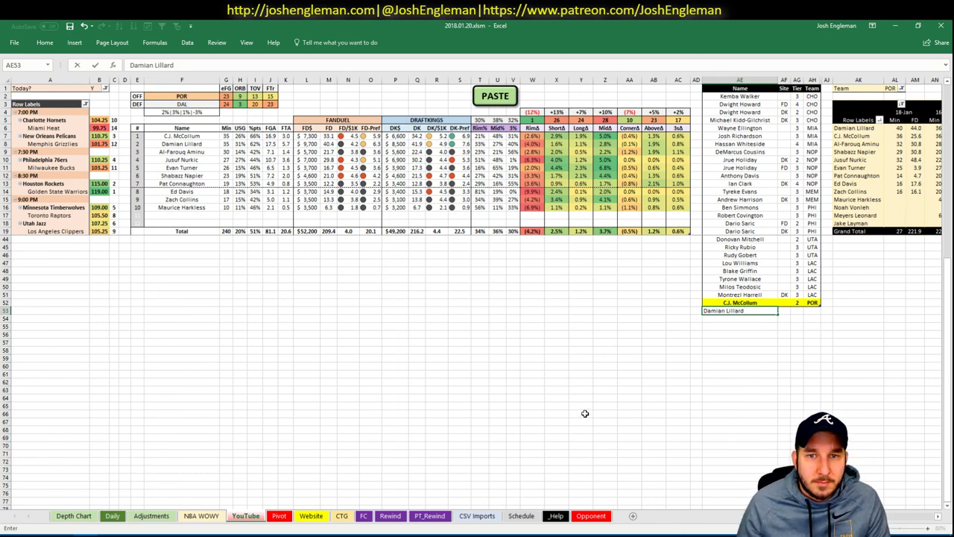
key(Tab)
text(DK)
key(Tab)
text(4)
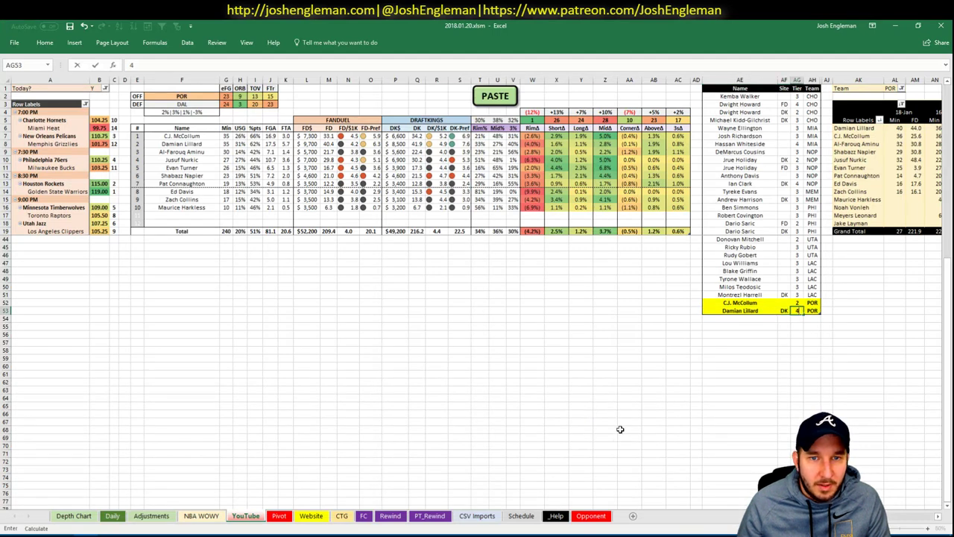
key(Return)
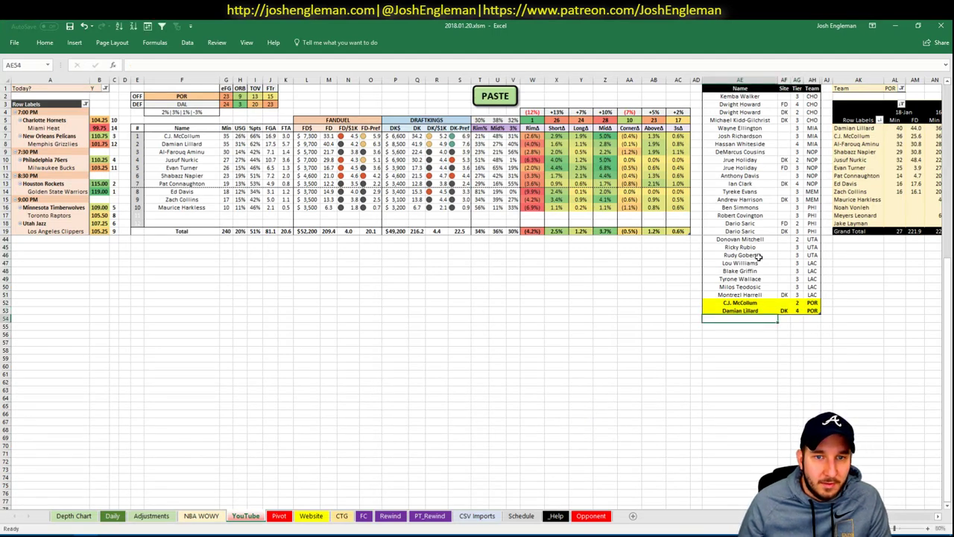
Add Shabazz Napier to the pick list below Damian Lillard as tier 3, leaving the site blank
text(Shab)
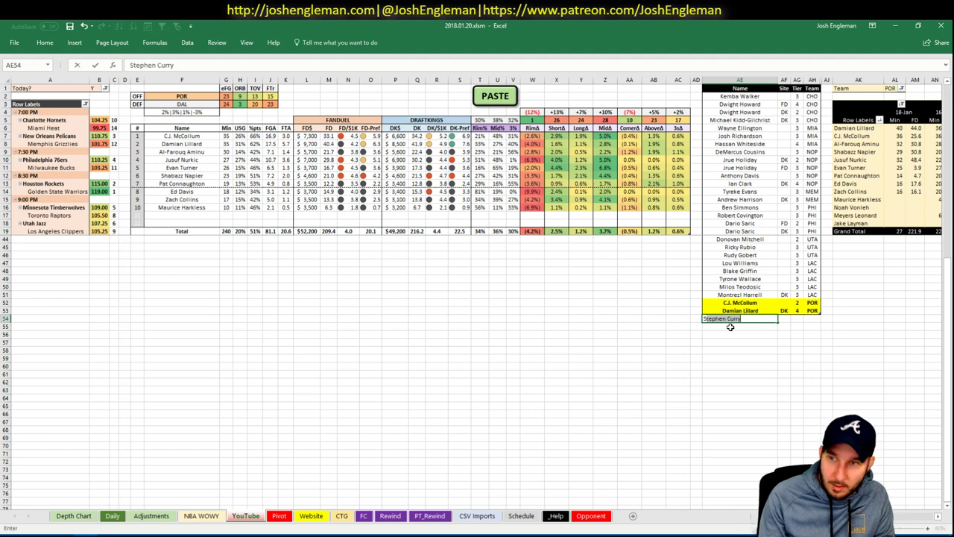
text(azz Napier)
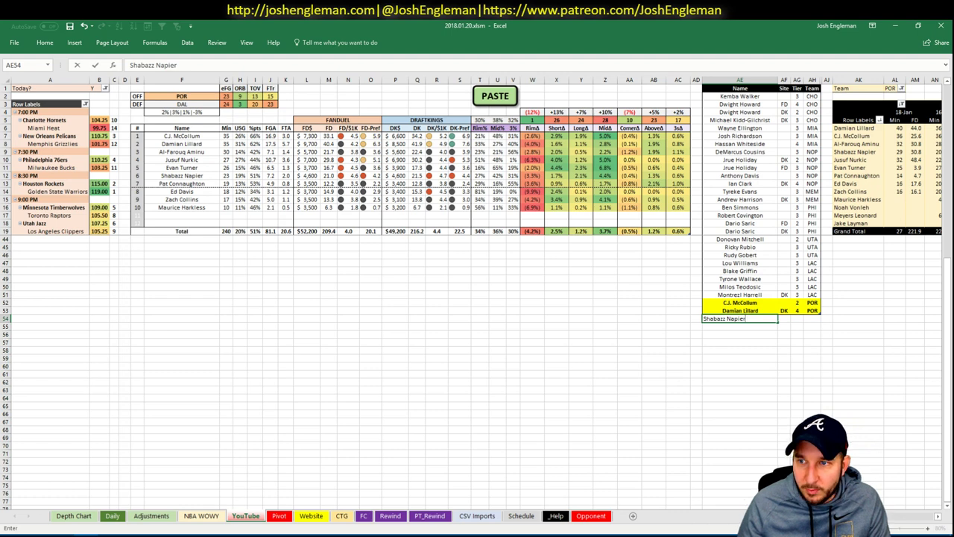
key(Tab)
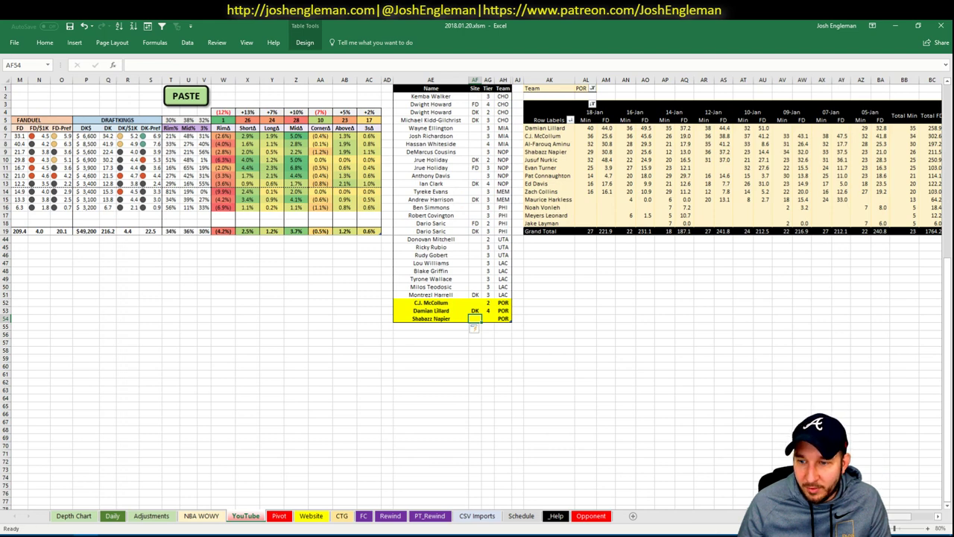
scroll(825, 300, left, 6)
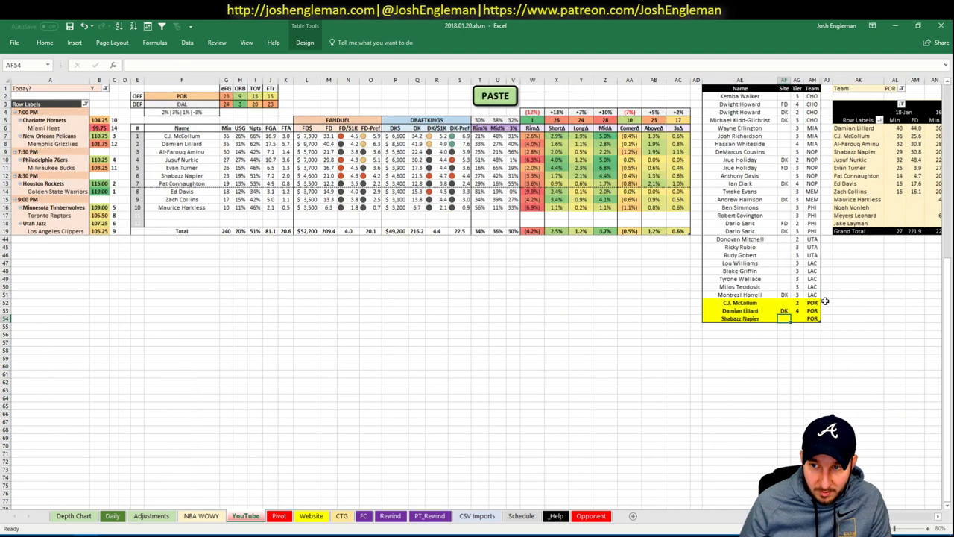
key(Tab)
text(3)
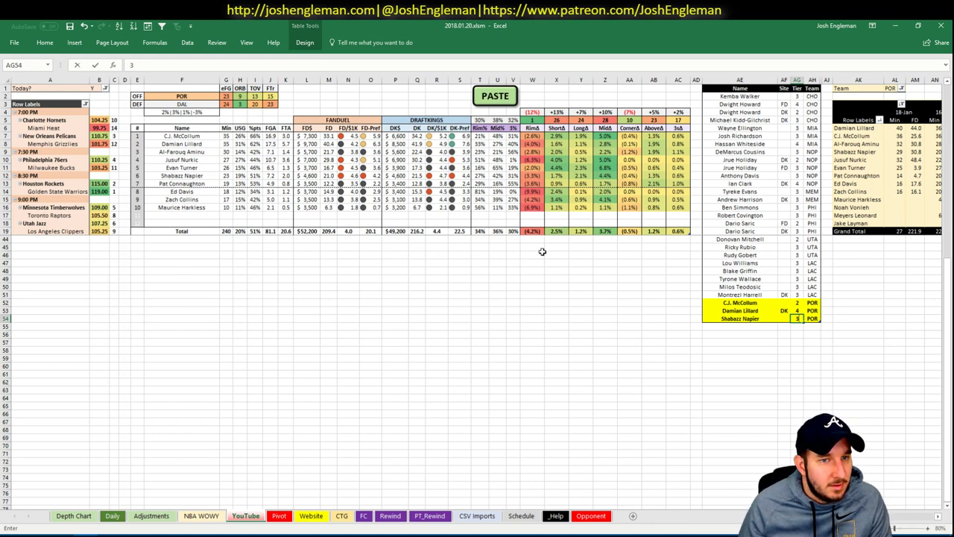
key(Return)
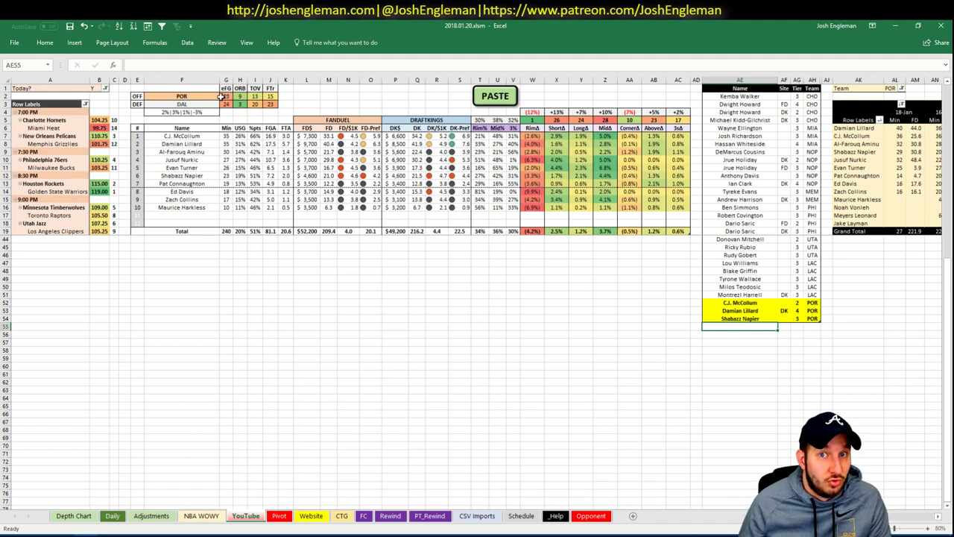
Set the offensive team of the matchup table to DAL
click(191, 95)
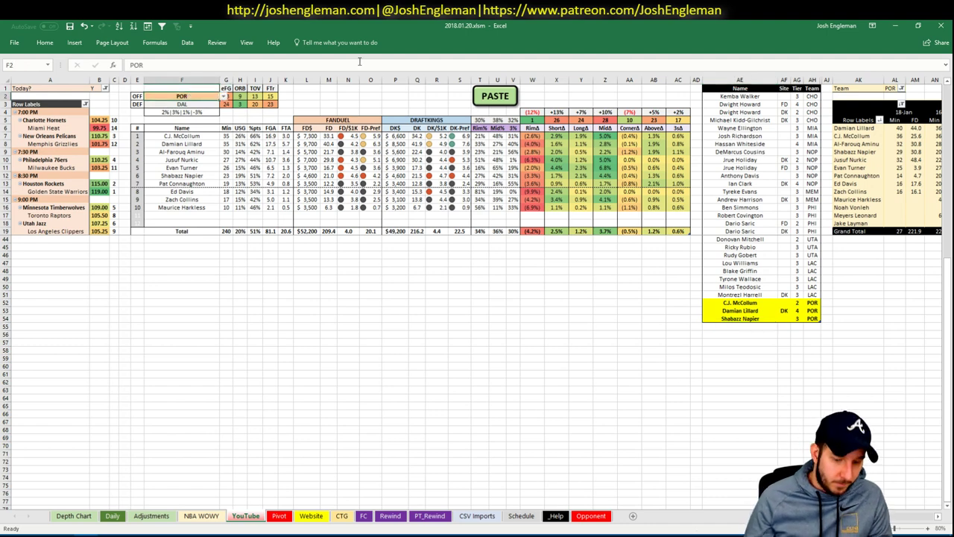
text(DAL)
key(Return)
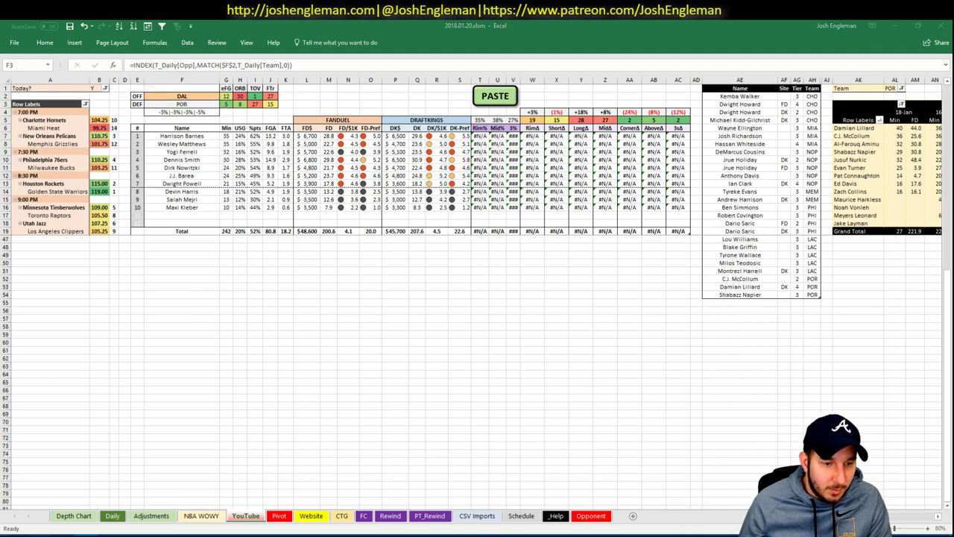
Switch to Cleaning the Glass in the browser and open the Dallas Mavericks' Shooting Frequency table
key(alt+Tab)
click(198, 103)
text(dal)
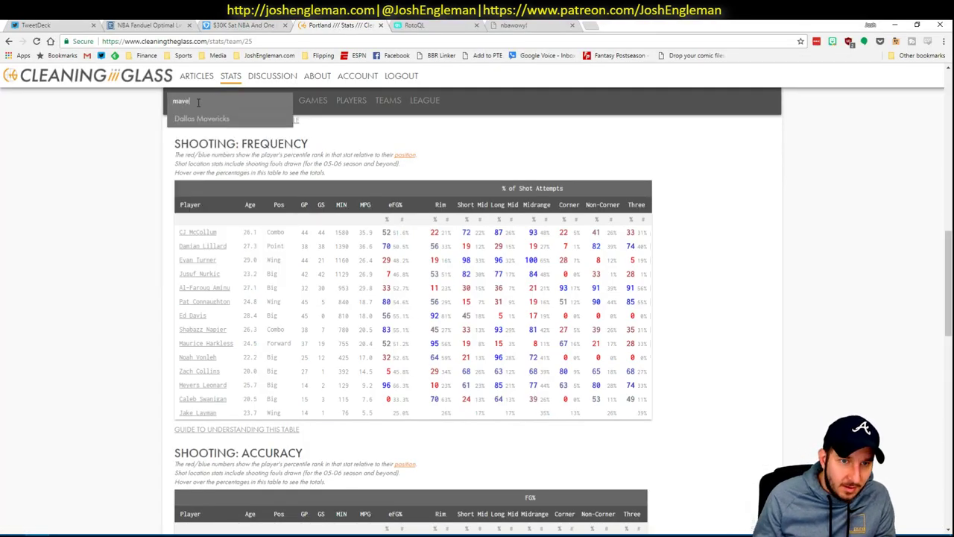
key(Down)
key(Return)
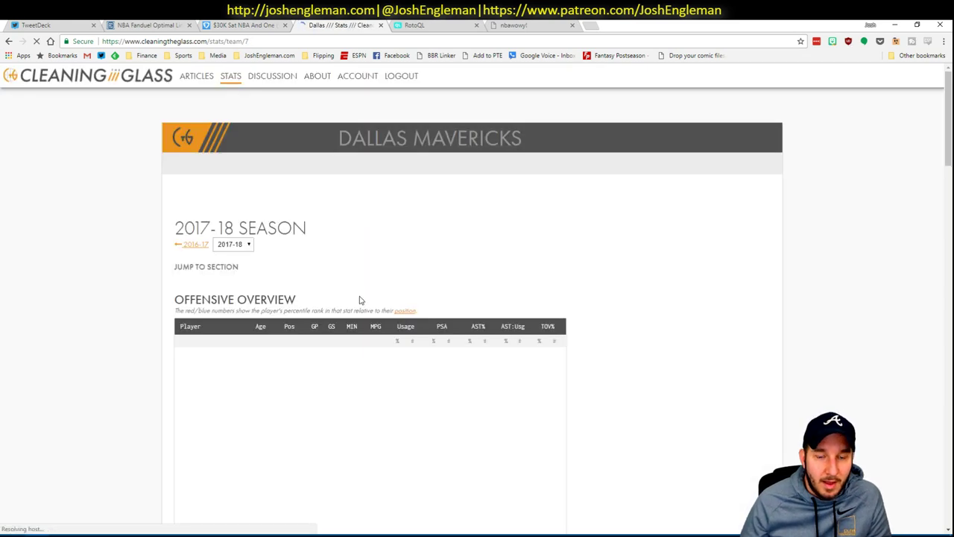
click(322, 277)
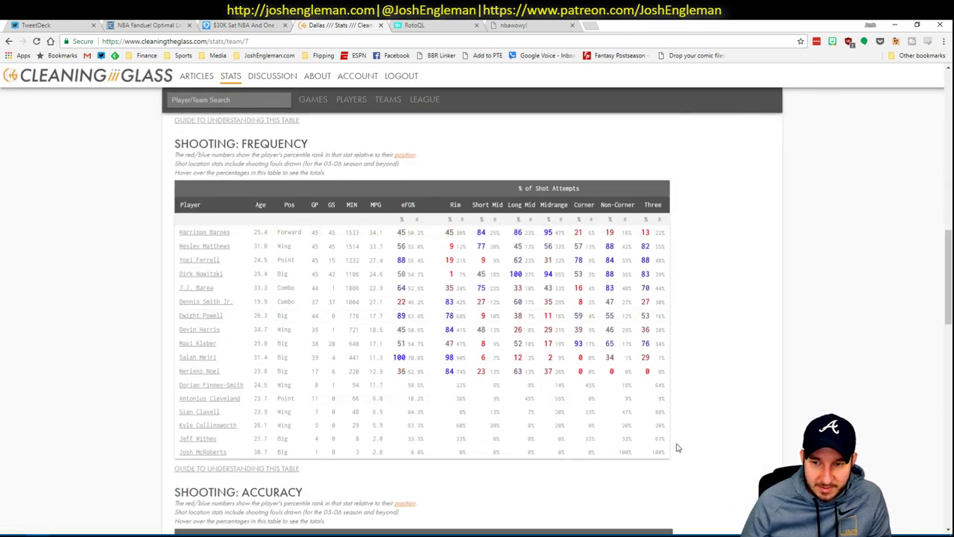
Copy all Mavericks player rows of the Shooting Frequency table and bring them into the Excel workbook
drag(655, 450, 560, 350)
click(560, 351)
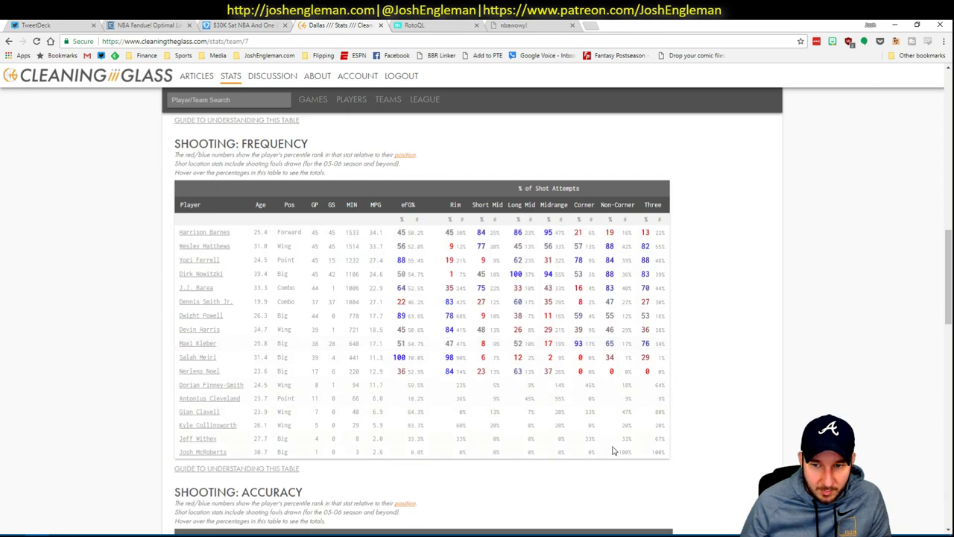
drag(663, 451, 181, 232)
key(ctrl+c)
key(alt+Tab)
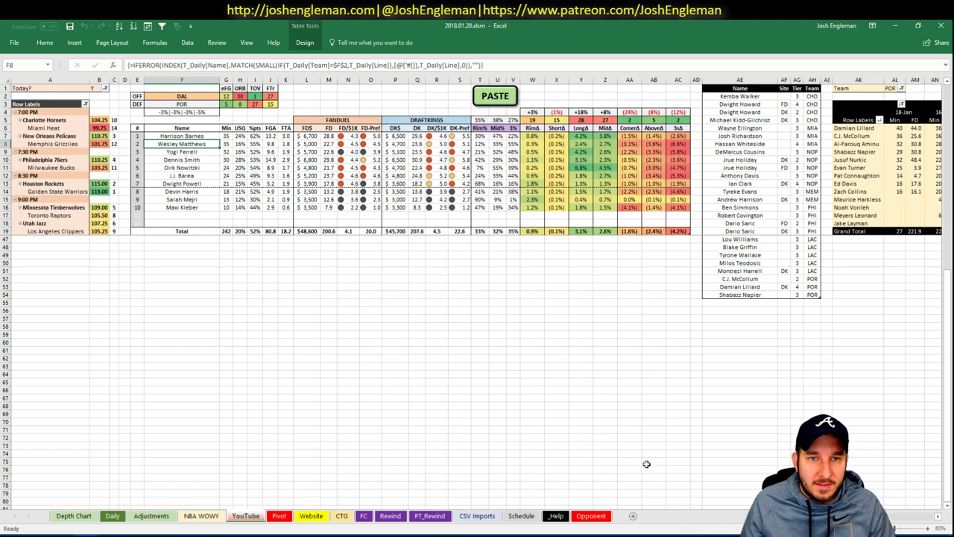
Filter the game log pivot table to team DAL
scroll(477, 290, right, 1)
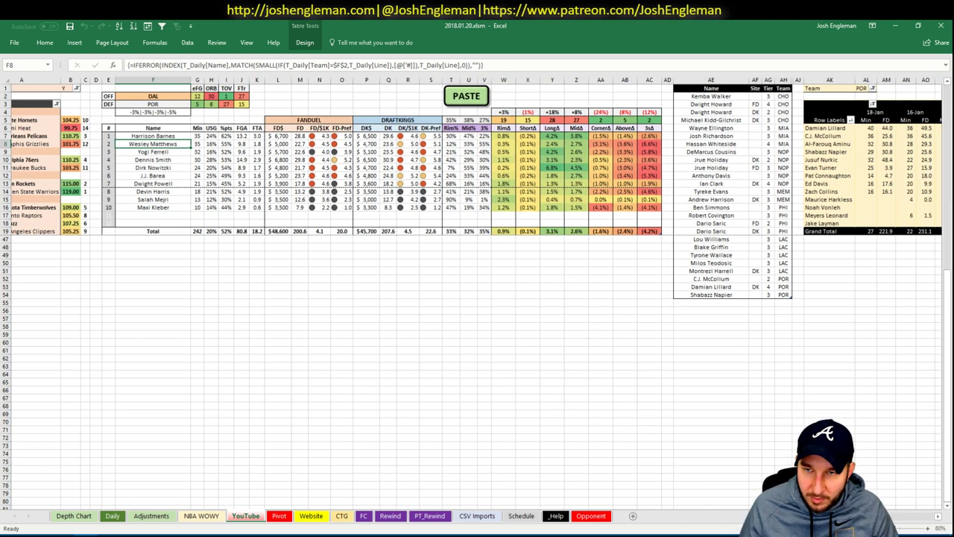
scroll(477, 291, right, 6)
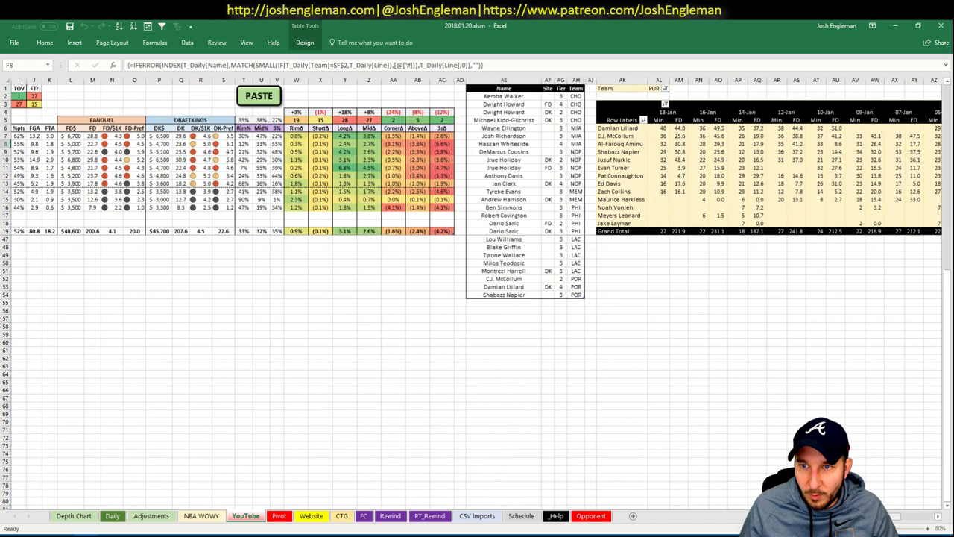
click(659, 87)
text(DA)
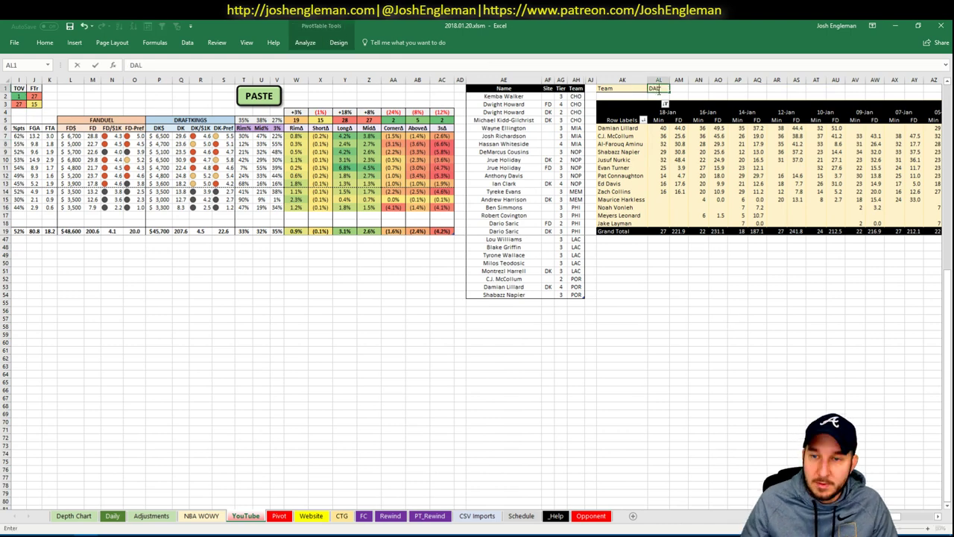
text(L)
key(Return)
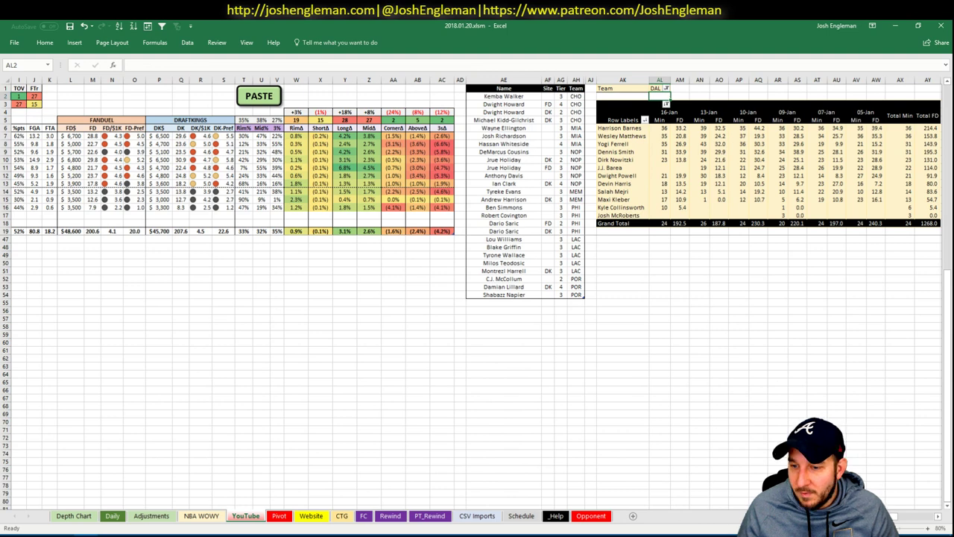
Add Harrison Barnes to the pick list below Shabazz Napier as tier 4, leaving the site blank
scroll(720, 302, left, 6)
click(720, 301)
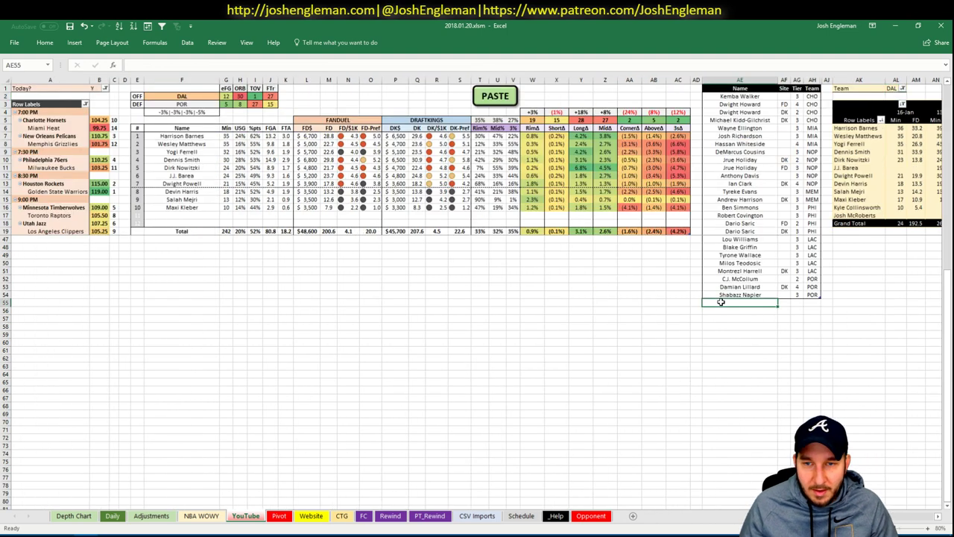
text(Harrison)
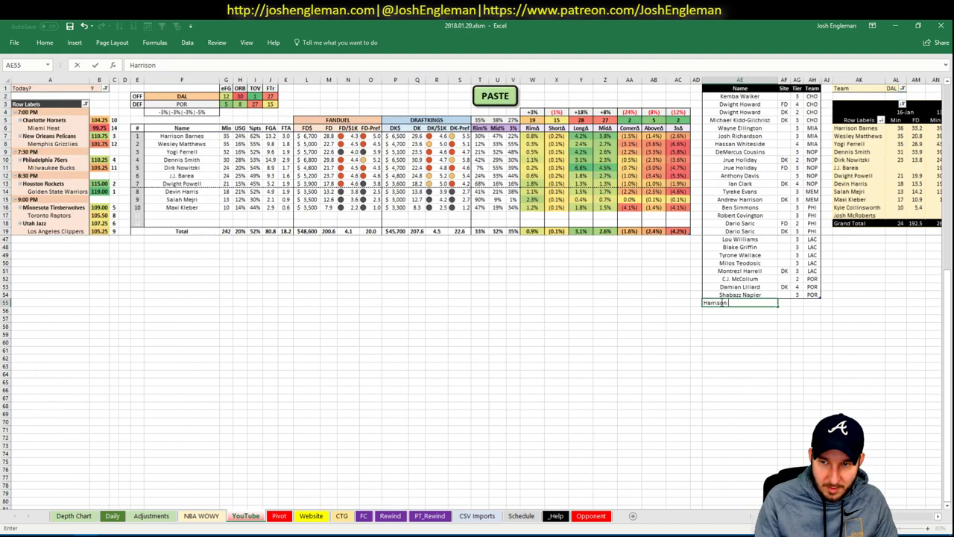
text( Barnes)
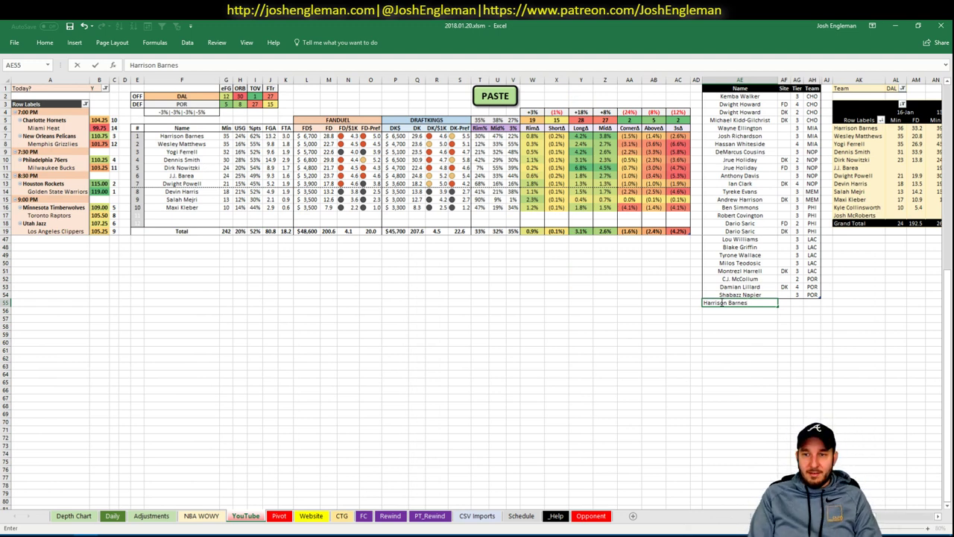
key(Tab)
key(Tab)
text(4)
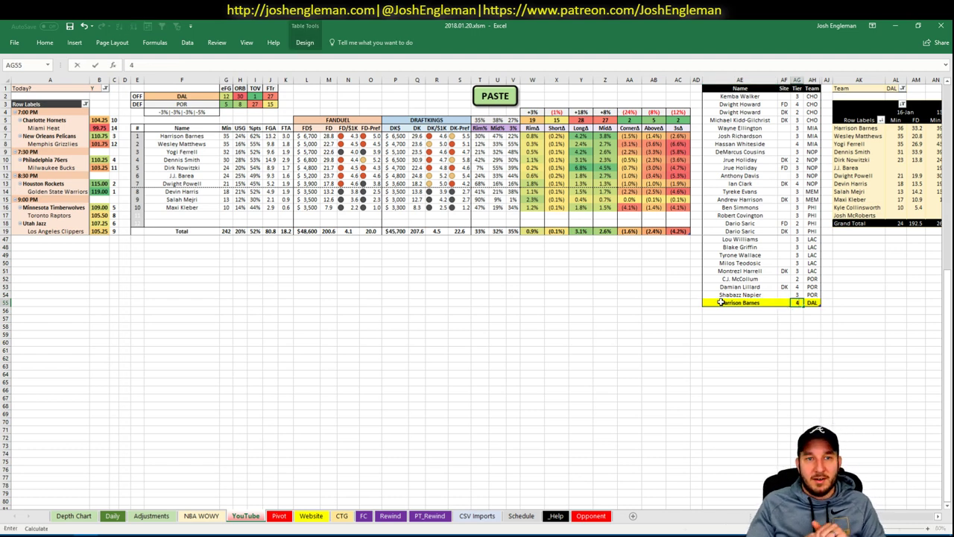
key(Return)
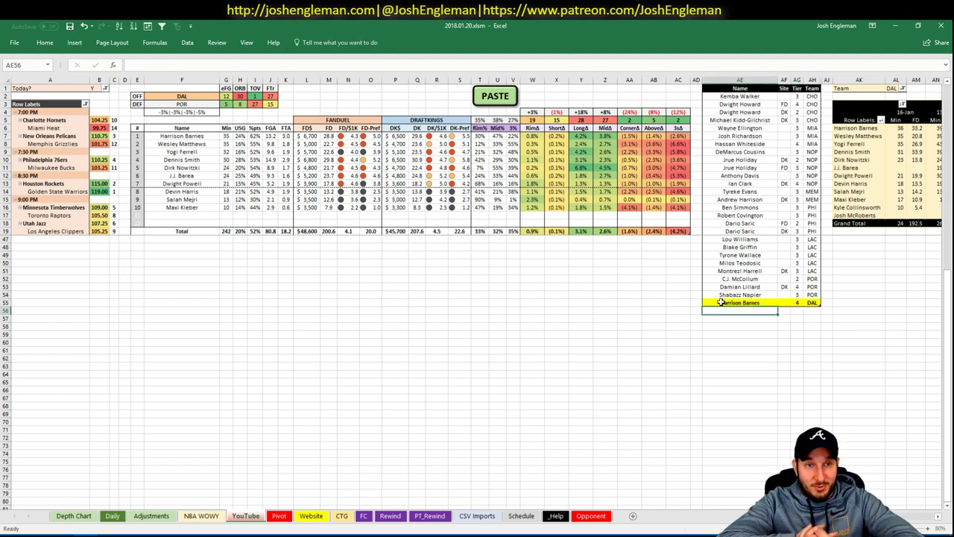
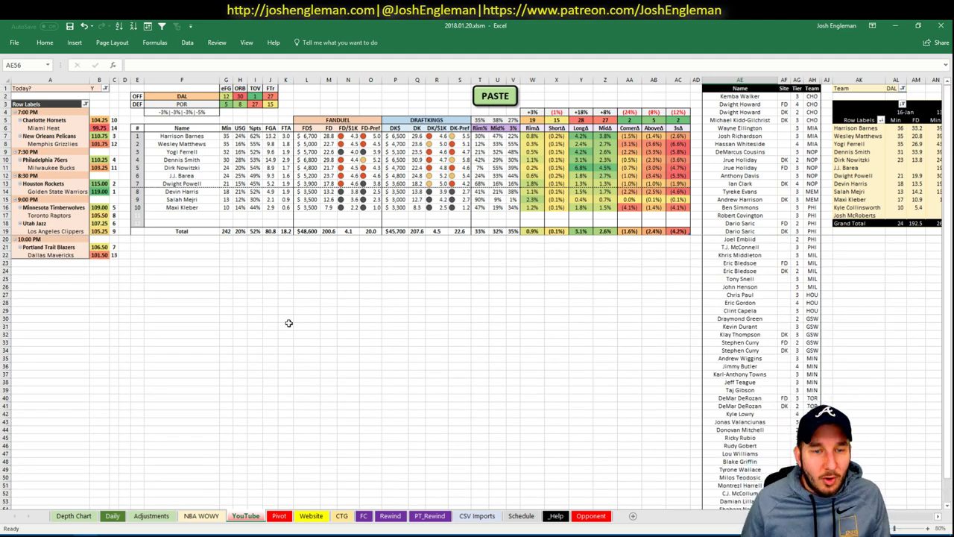
Open FantasyCruncher's FanDuel NBA projection upload page in the browser and copy the FD player projections from the workbook's Daily sheet
click(112, 515)
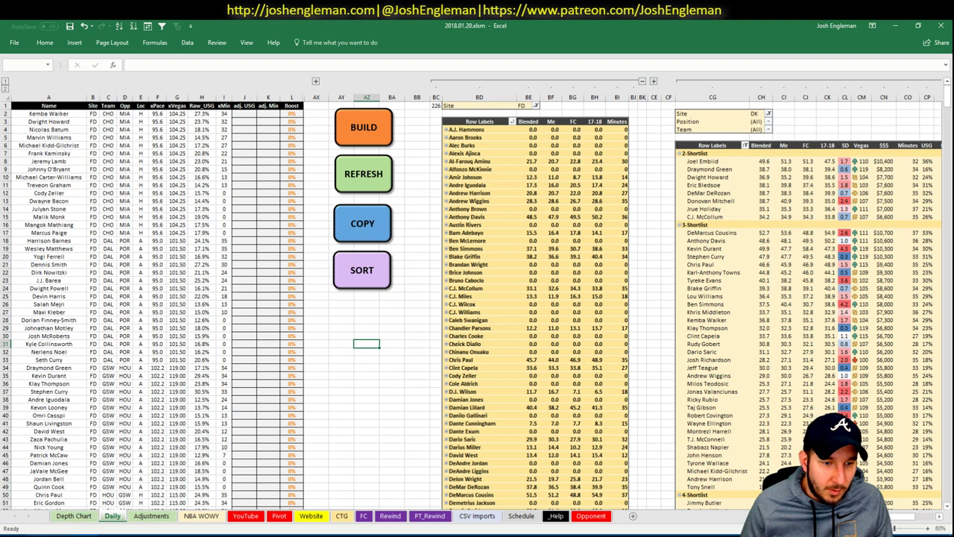
click(62, 535)
click(138, 25)
mouse_move(170, 78)
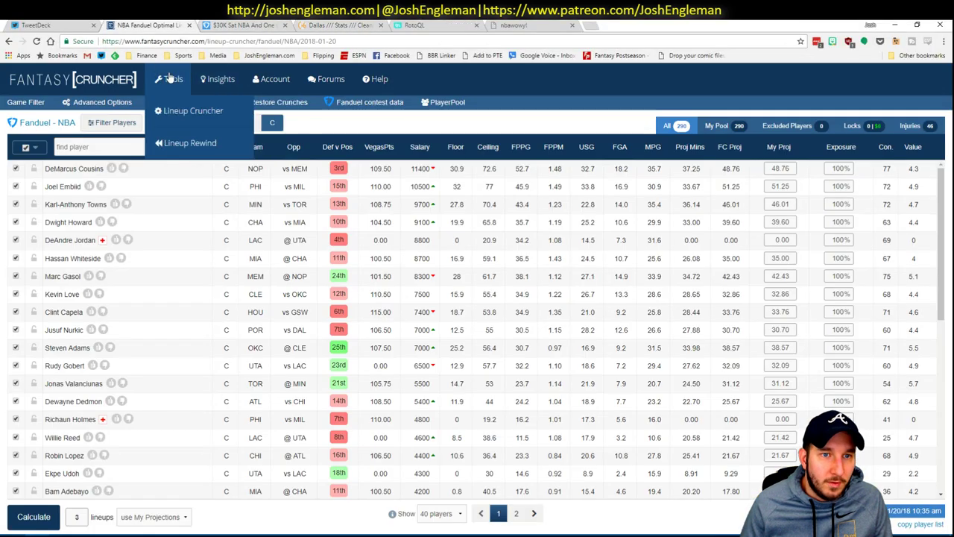
click(137, 497)
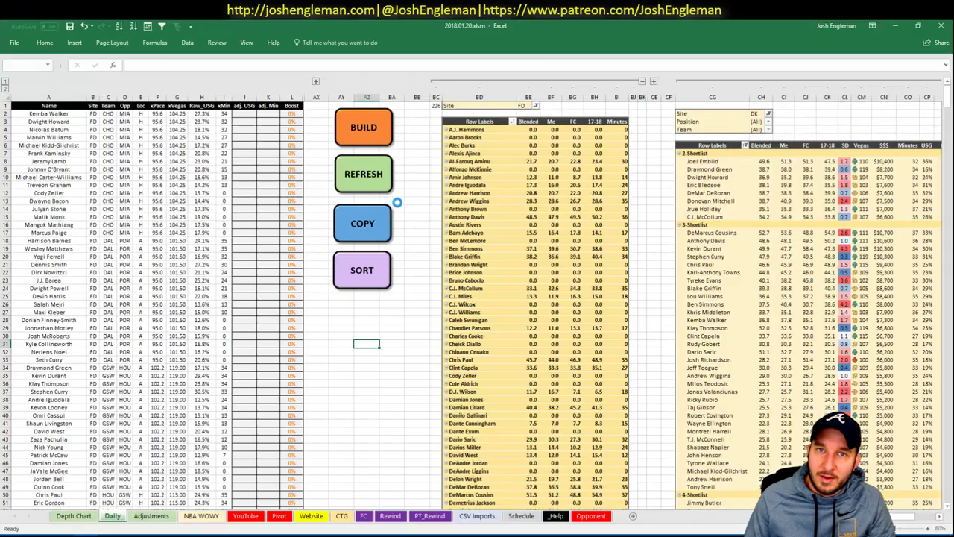
click(376, 223)
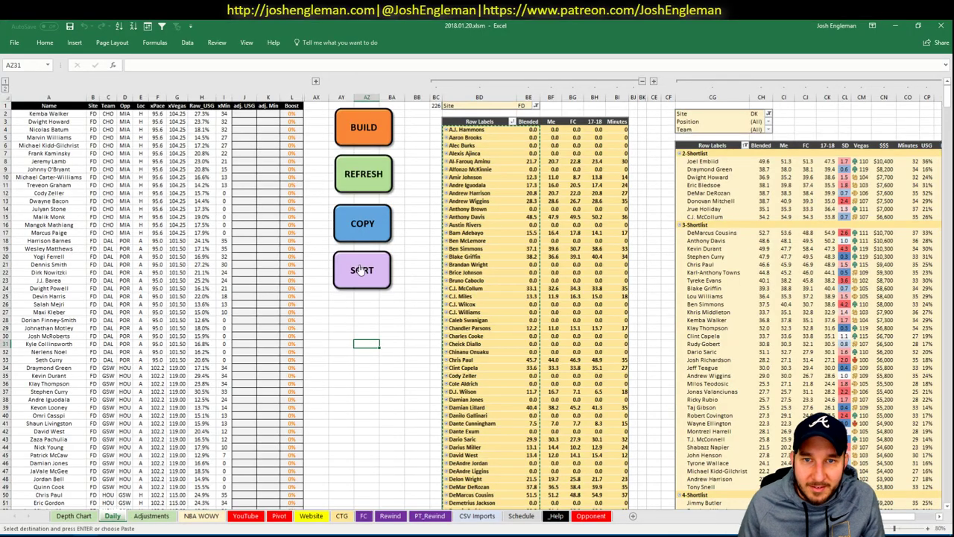
Paste the copied player names and projections into FantasyCruncher's upload table and upload them, dismissing the player error notice
key(alt+Tab)
click(264, 206)
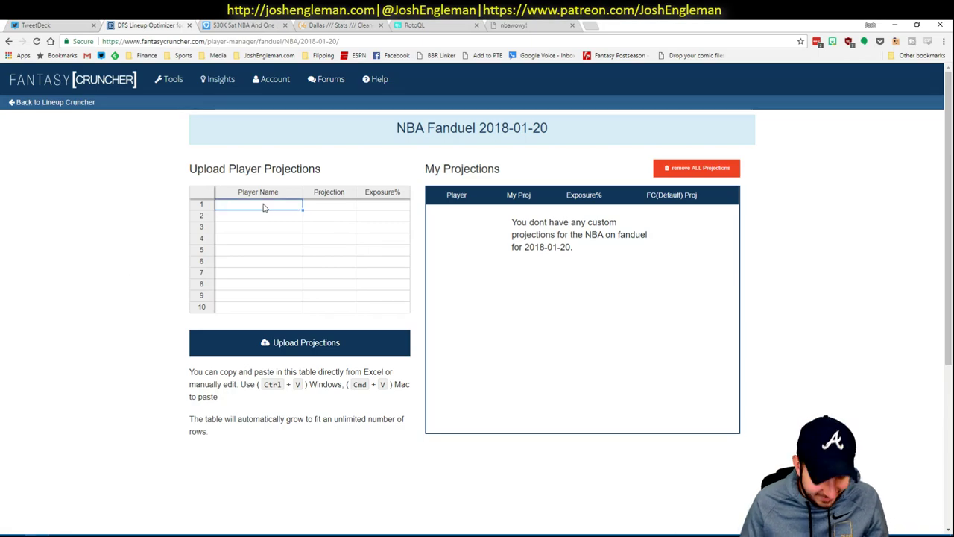
key(ctrl+v)
click(292, 344)
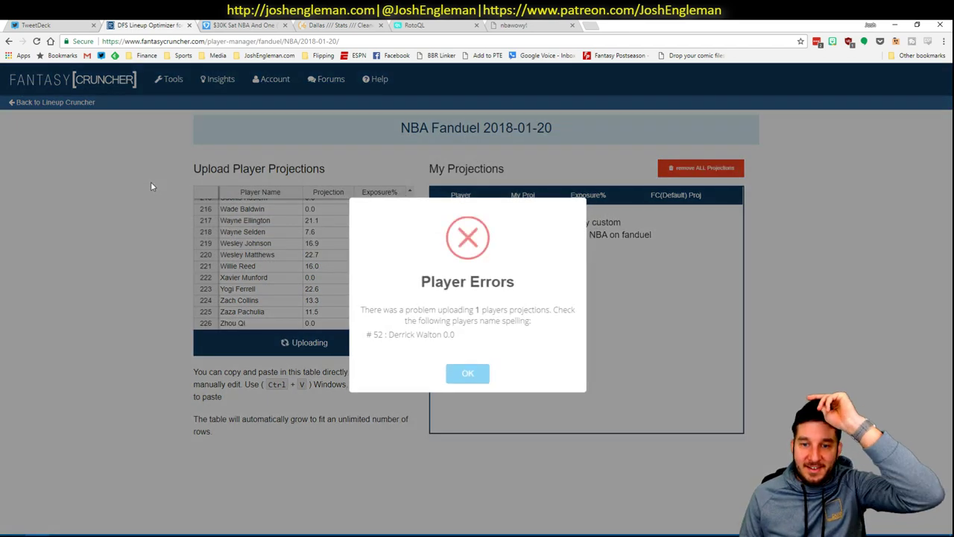
click(484, 381)
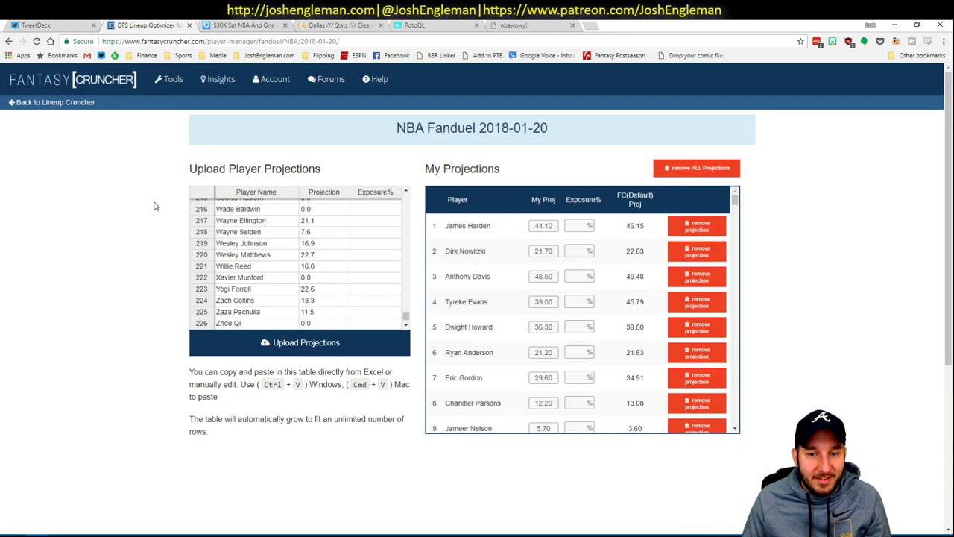
Return to the lineup cruncher and filter the games to the slate "01/20 7:00 pm Main 7 Games"
click(81, 110)
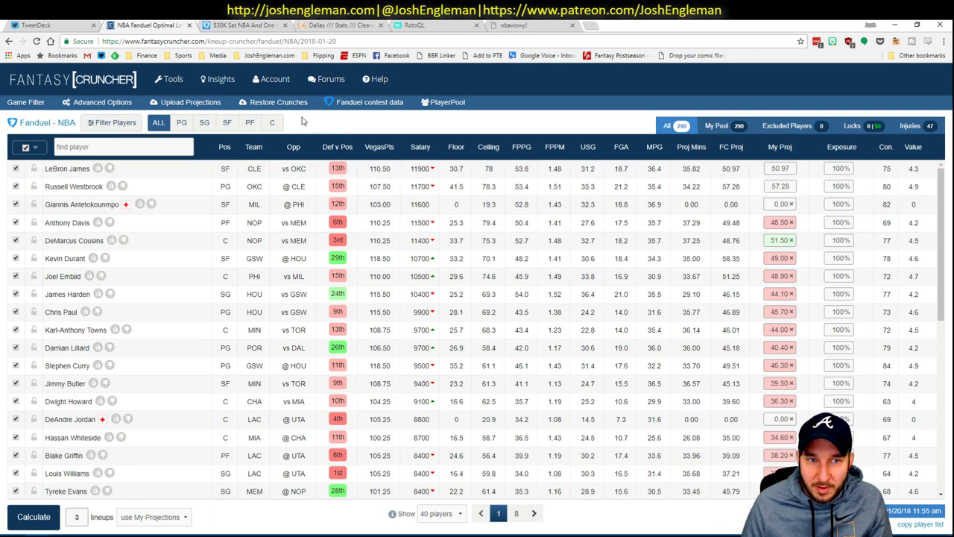
click(15, 100)
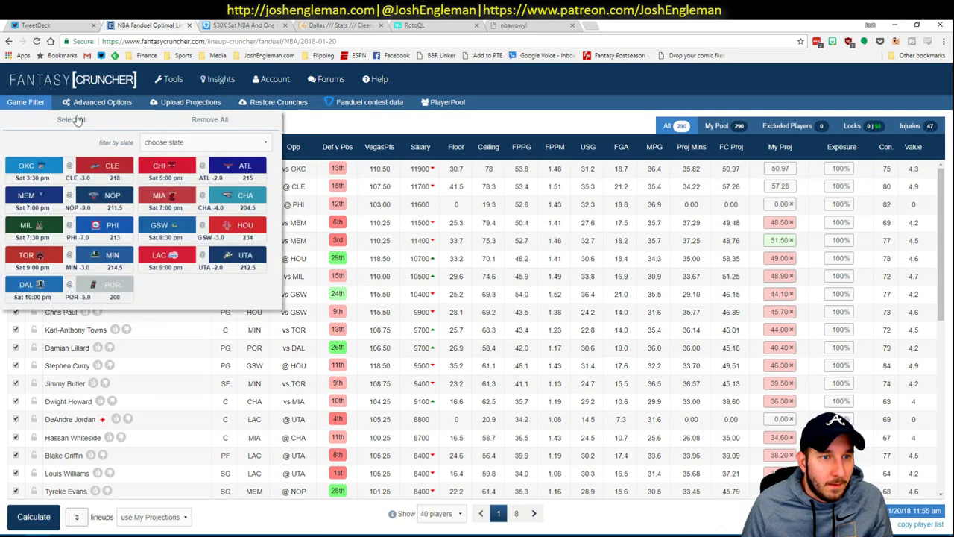
click(179, 142)
click(186, 184)
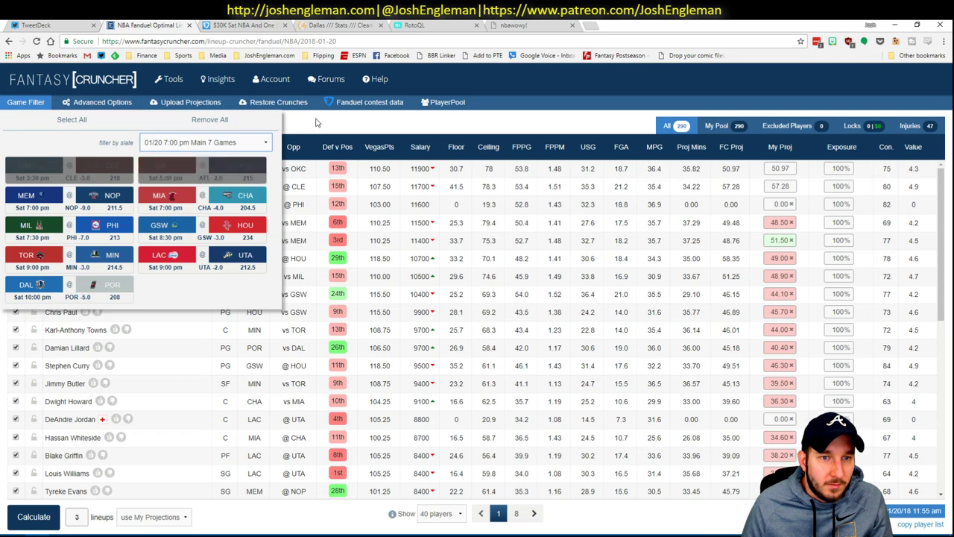
click(330, 128)
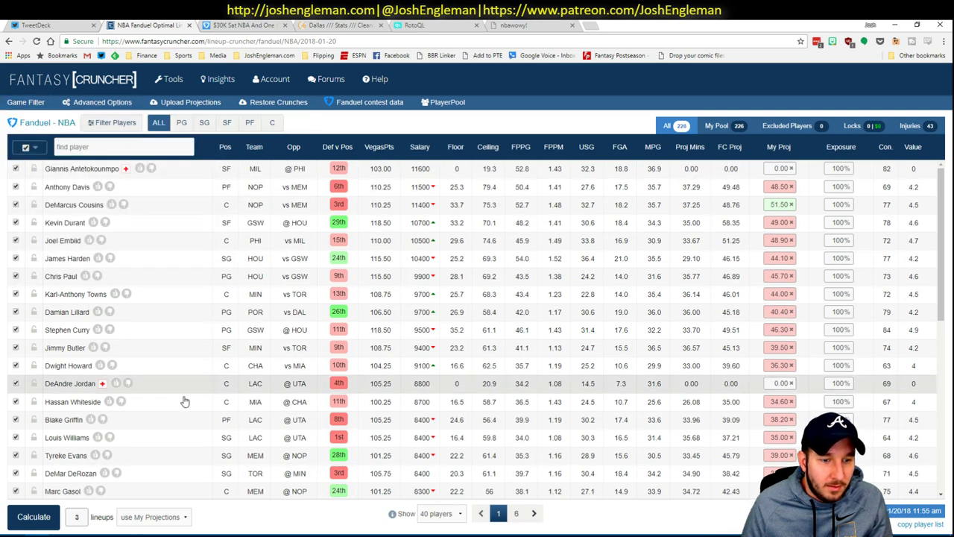
Set the FanDuel lineup cruncher's randomness to 10% in the general advanced options
click(105, 103)
drag(275, 378, 286, 381)
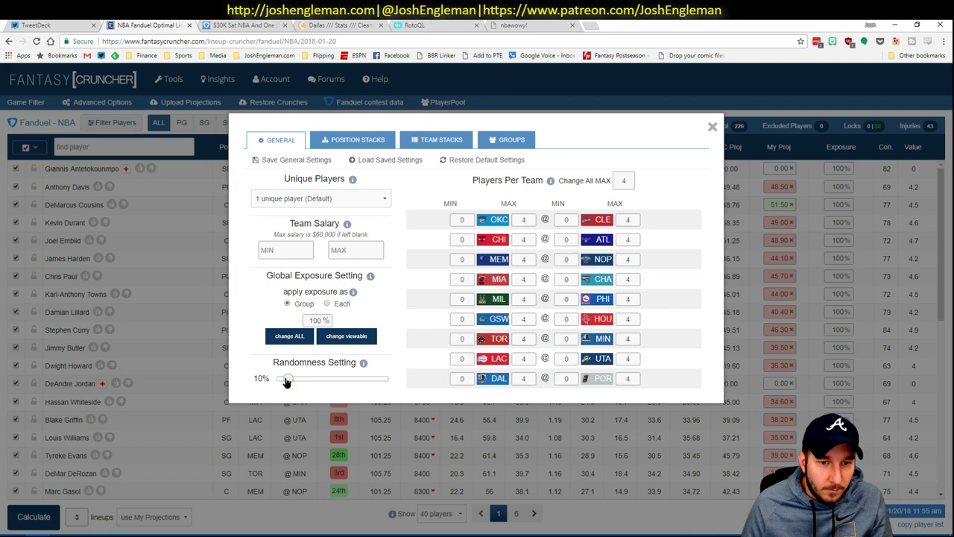
click(711, 127)
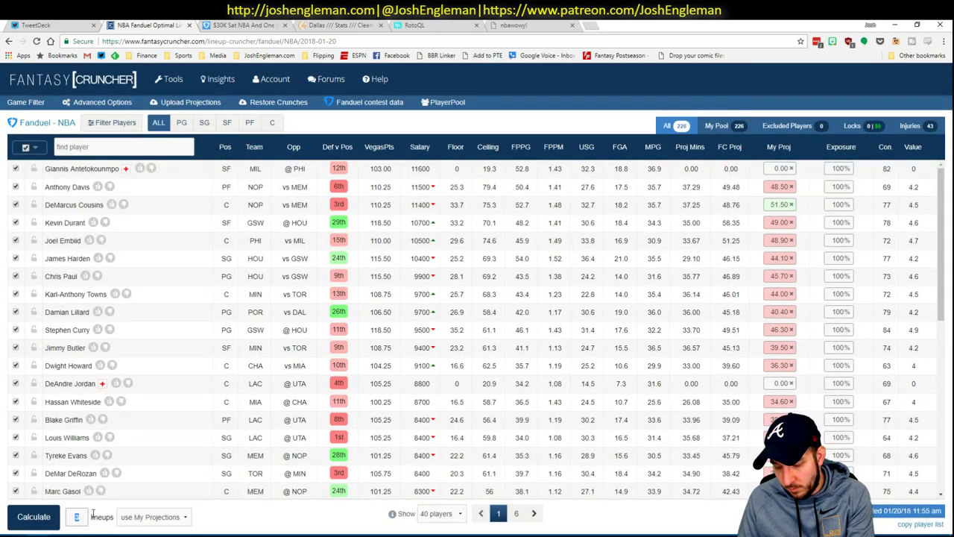
Calculate 20 FanDuel lineups using My Projections and sort them by projected points, highest first
text(20)
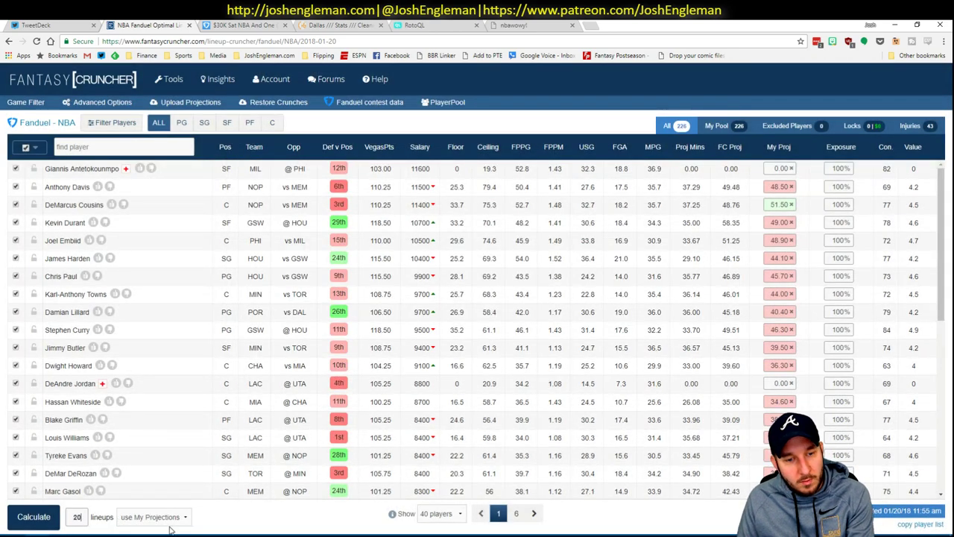
click(34, 516)
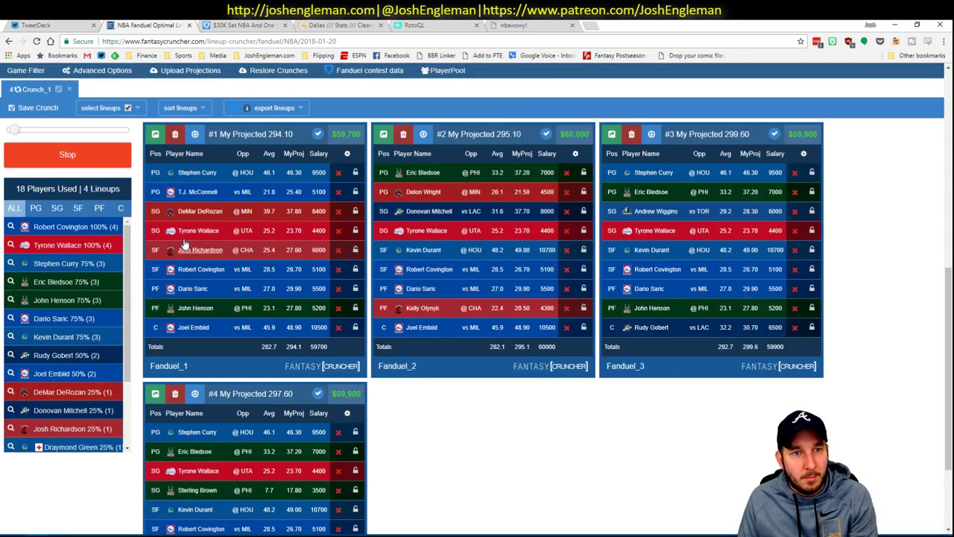
click(192, 108)
click(189, 158)
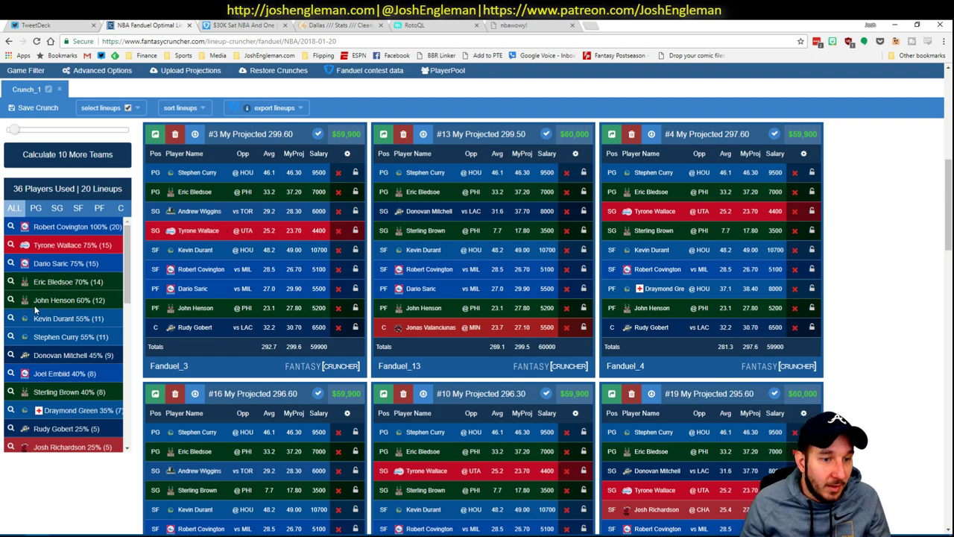
Expand the collapsed FanDuel shortlist columns in the workbook's Daily sheet and compare the tiers with the lineups containing Eric Bledsoe
key(alt+Tab)
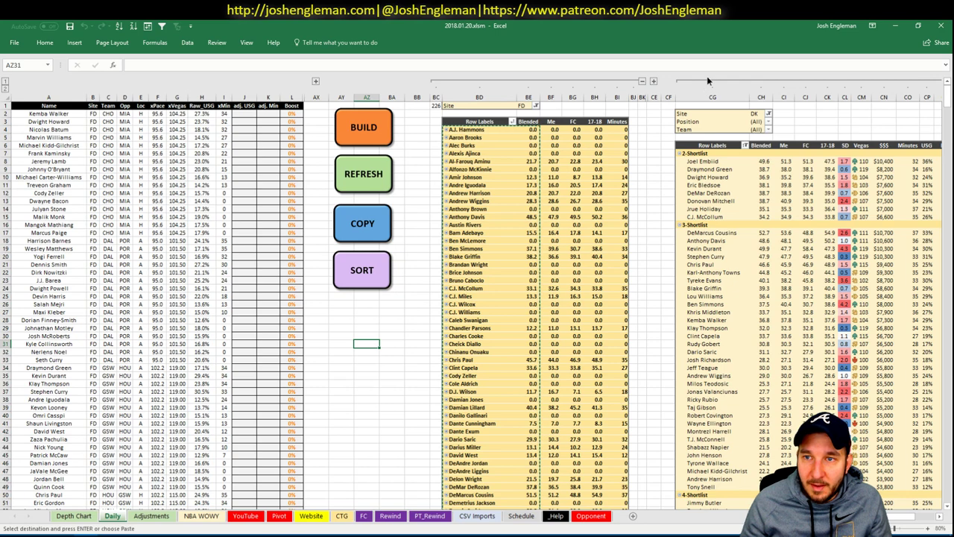
click(653, 80)
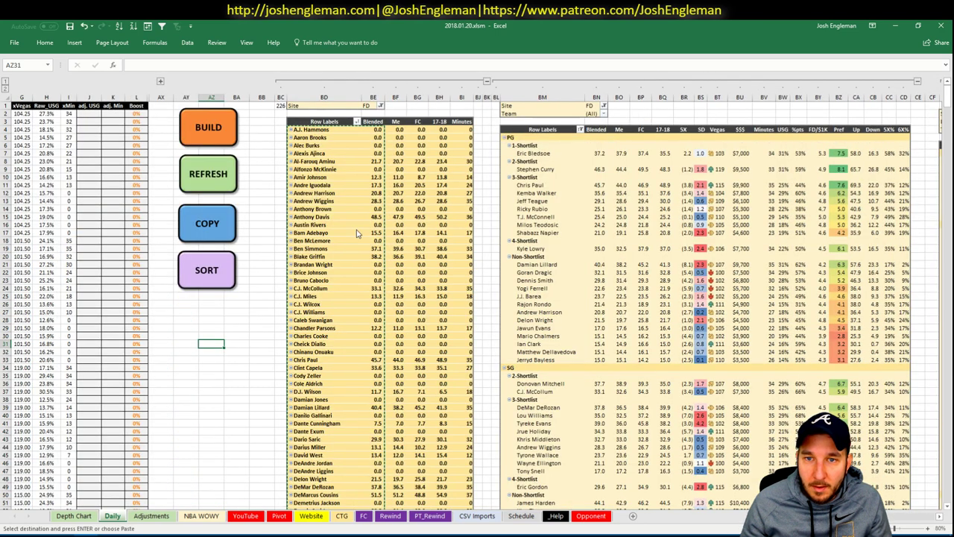
key(alt+Tab)
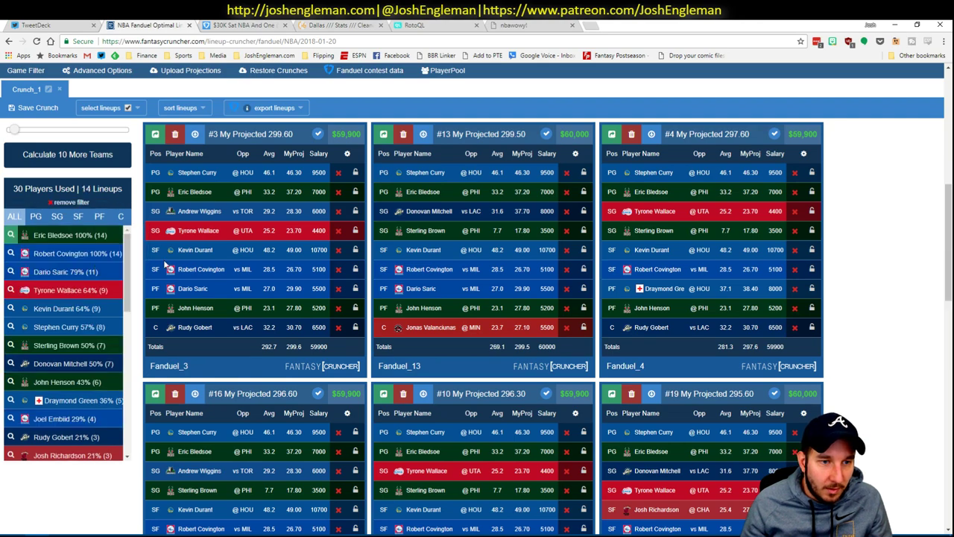
key(alt+Tab)
scroll(423, 207, down, 7)
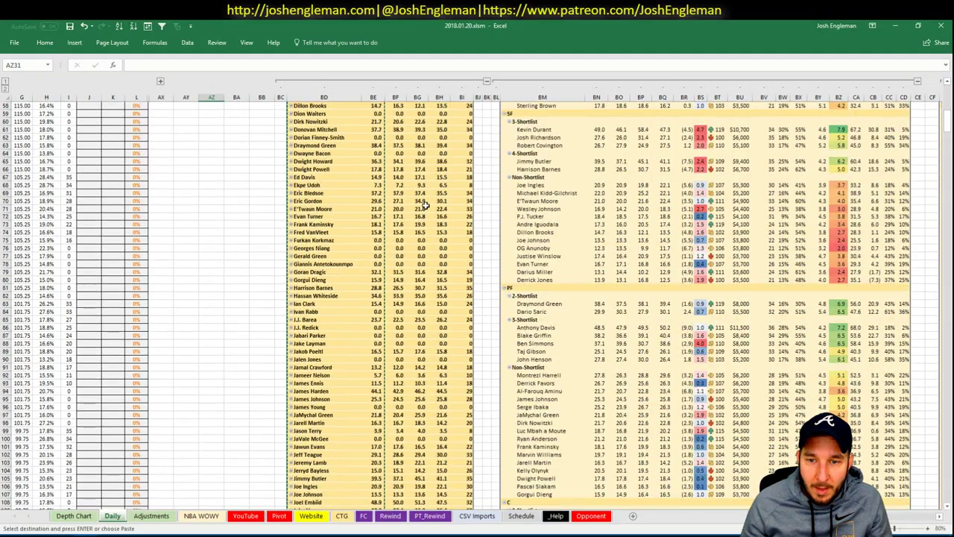
scroll(424, 206, up, 15)
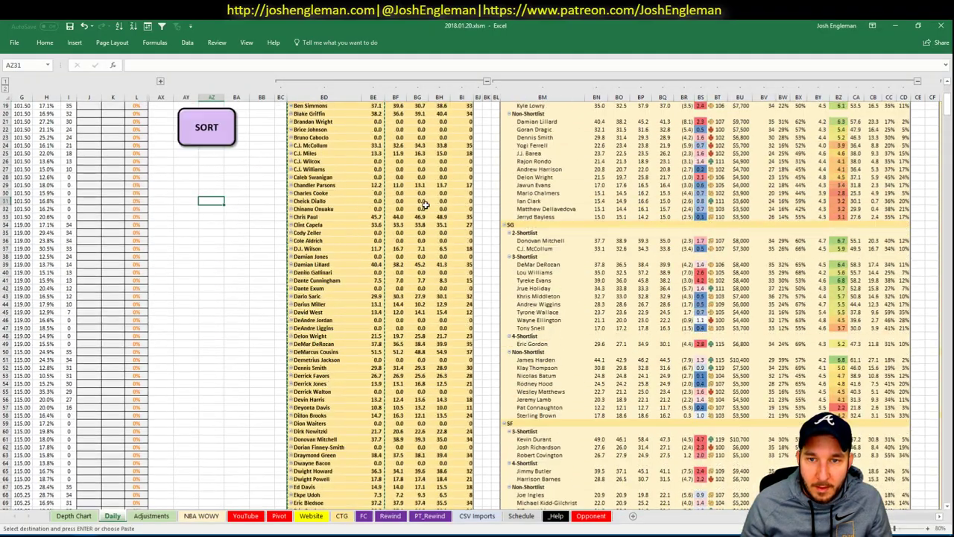
scroll(423, 207, down, 3)
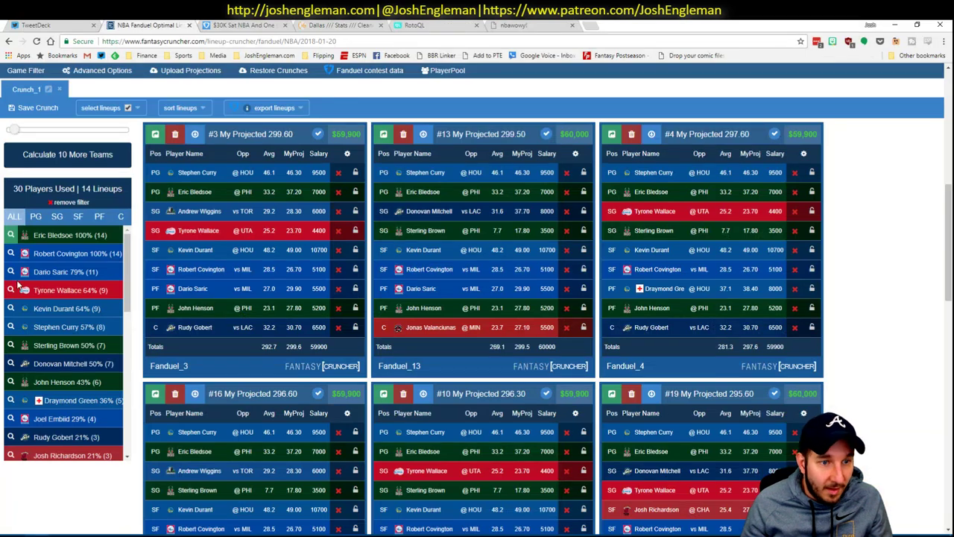
Narrow the lineups to those that also include Stephen Curry and check the other players against the workbook's shortlist tiers
click(9, 327)
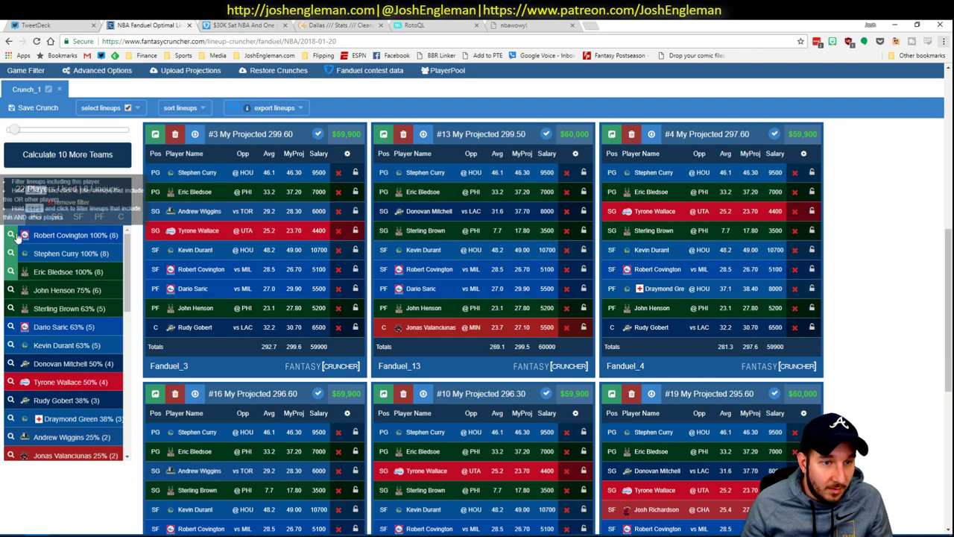
key(alt+Tab)
scroll(581, 195, down, 7)
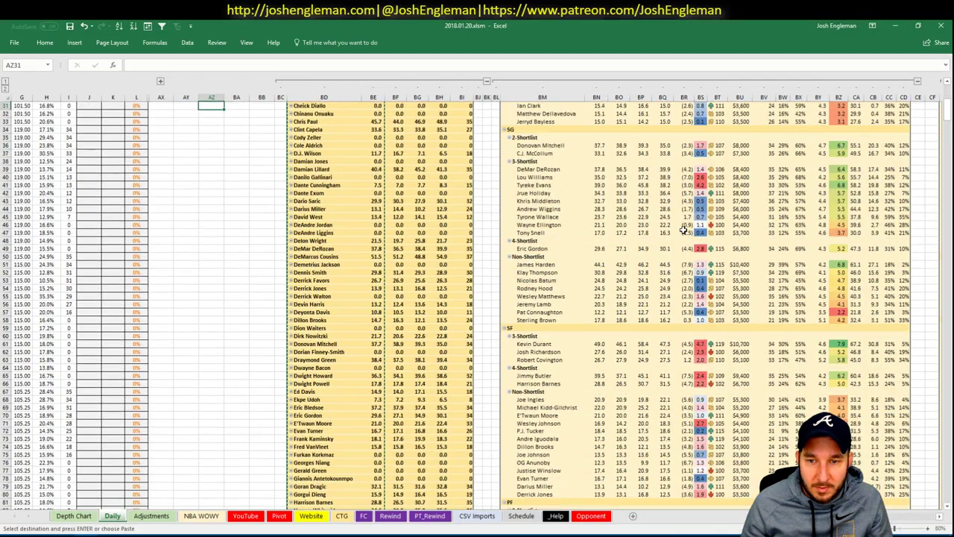
scroll(578, 200, up, 8)
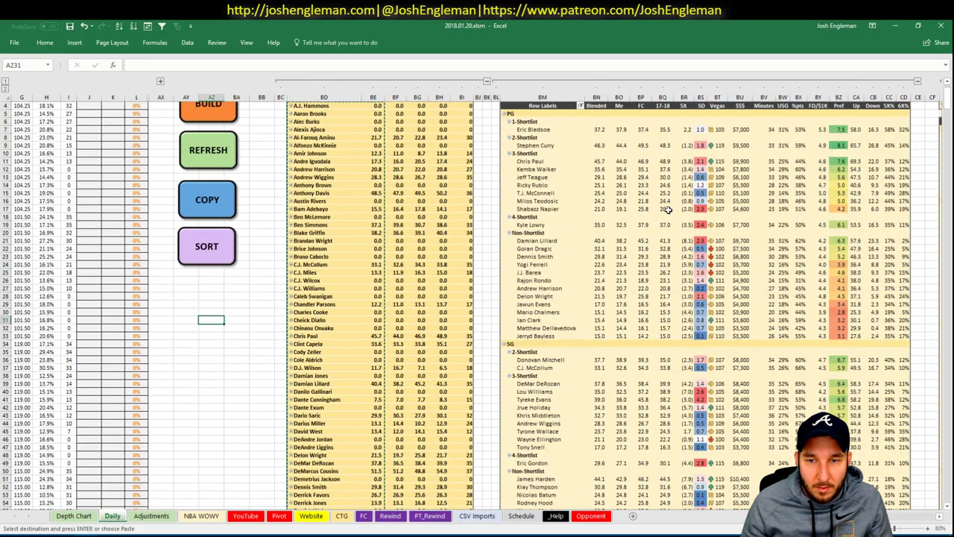
key(alt+Tab)
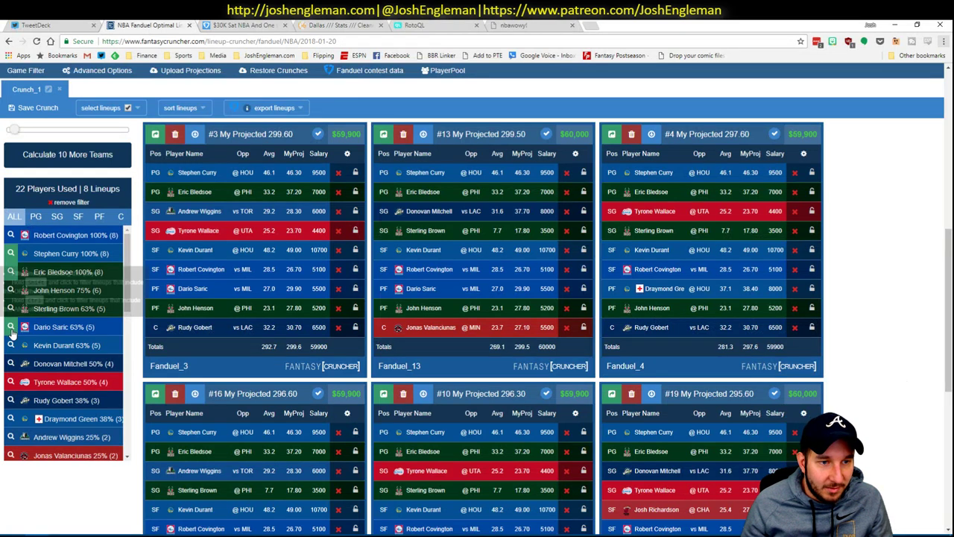
key(alt+Tab)
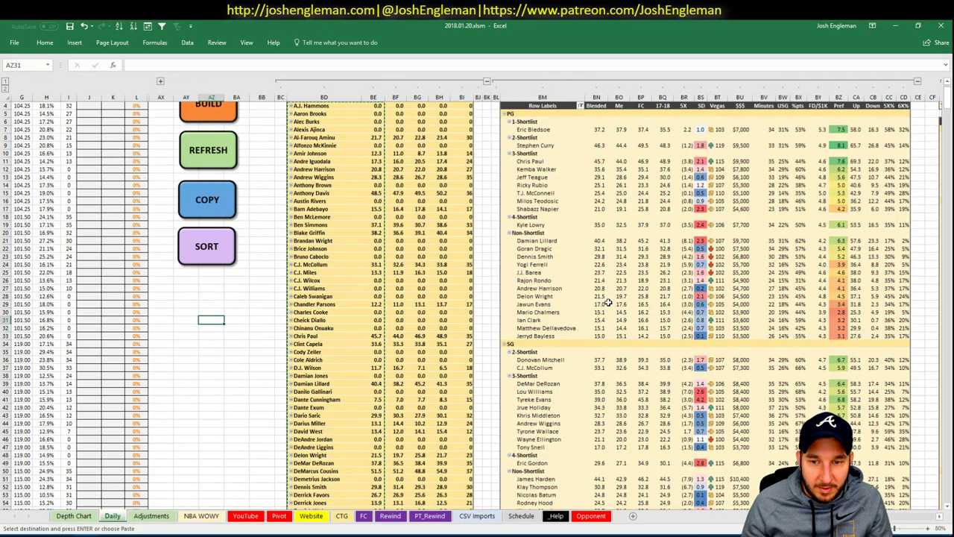
scroll(604, 298, down, 10)
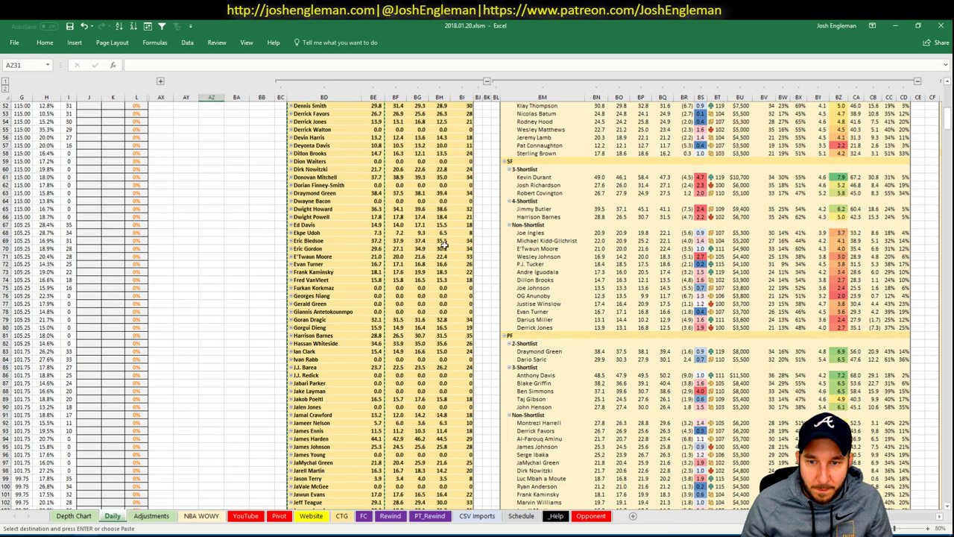
key(alt+Tab)
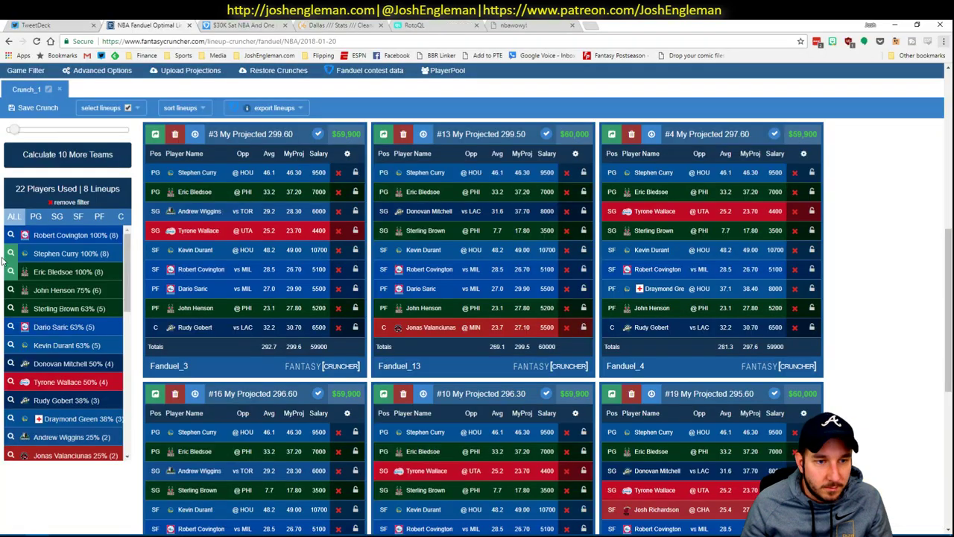
Narrow the lineups further to those with Dario Saric and Donovan Mitchell, and review Sterling Brown's news and game log
click(11, 326)
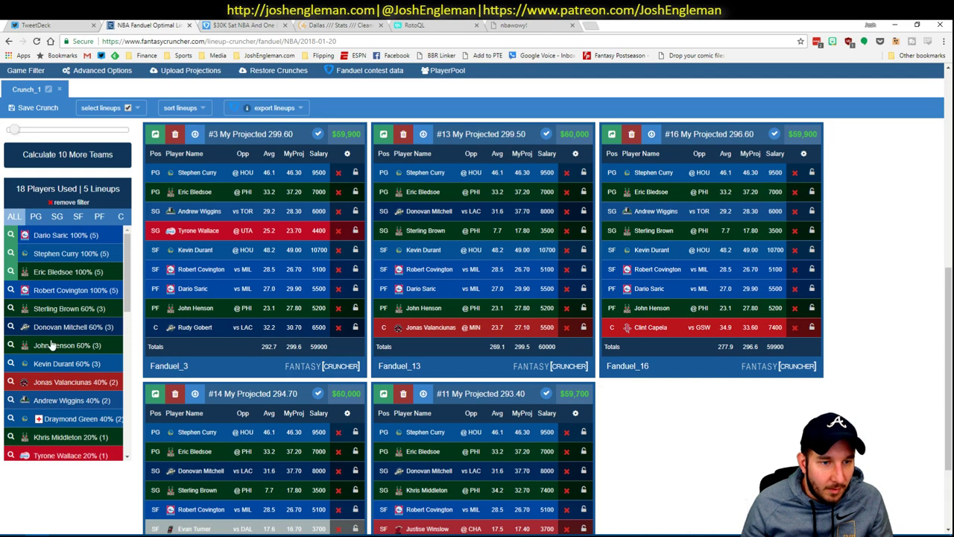
click(10, 327)
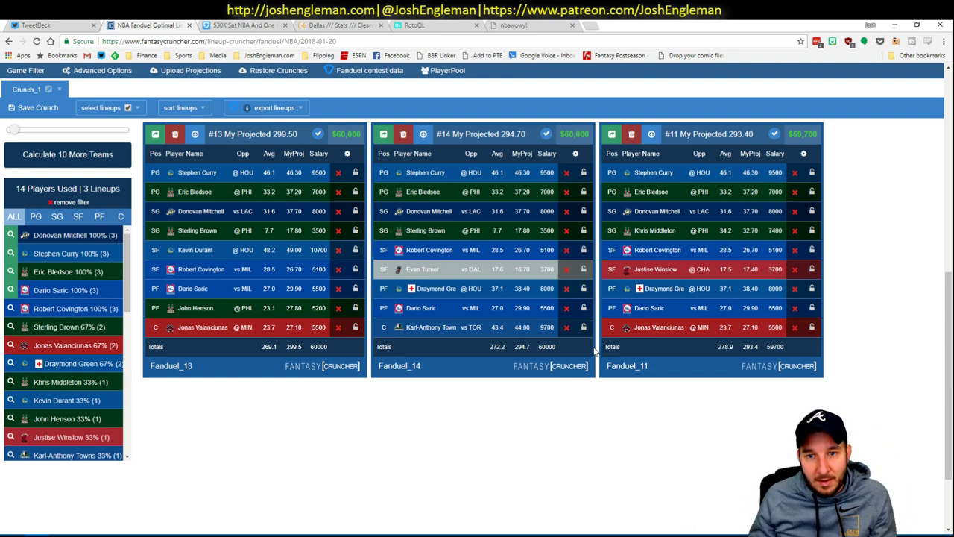
click(203, 231)
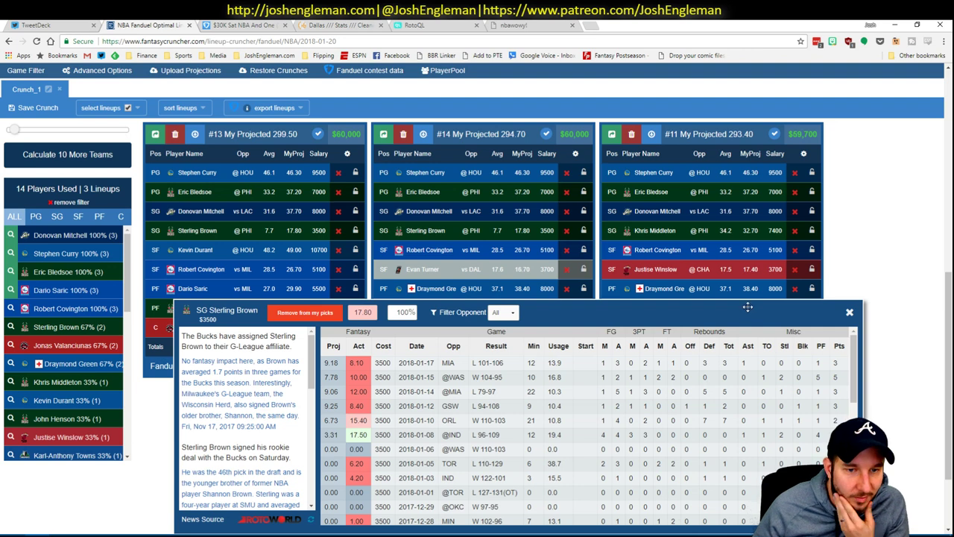
click(849, 312)
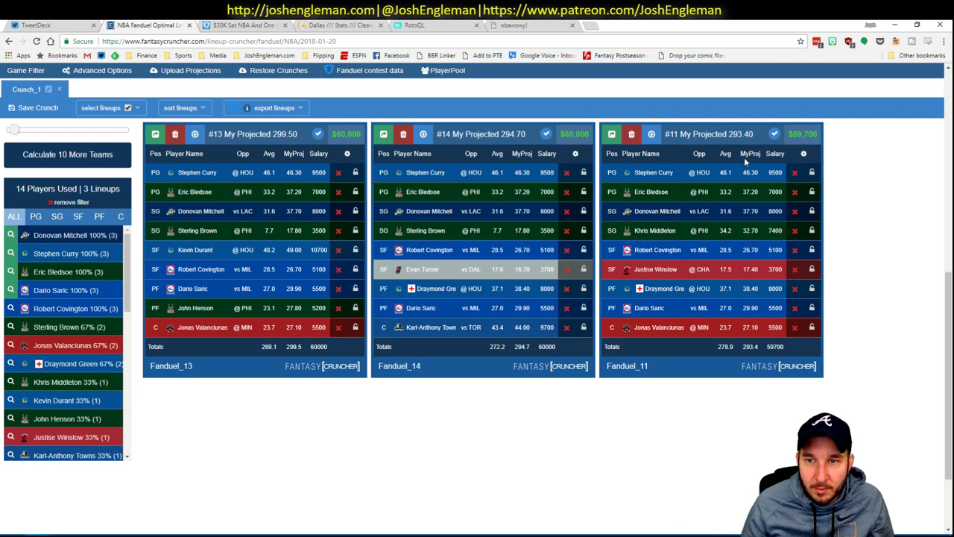
click(116, 201)
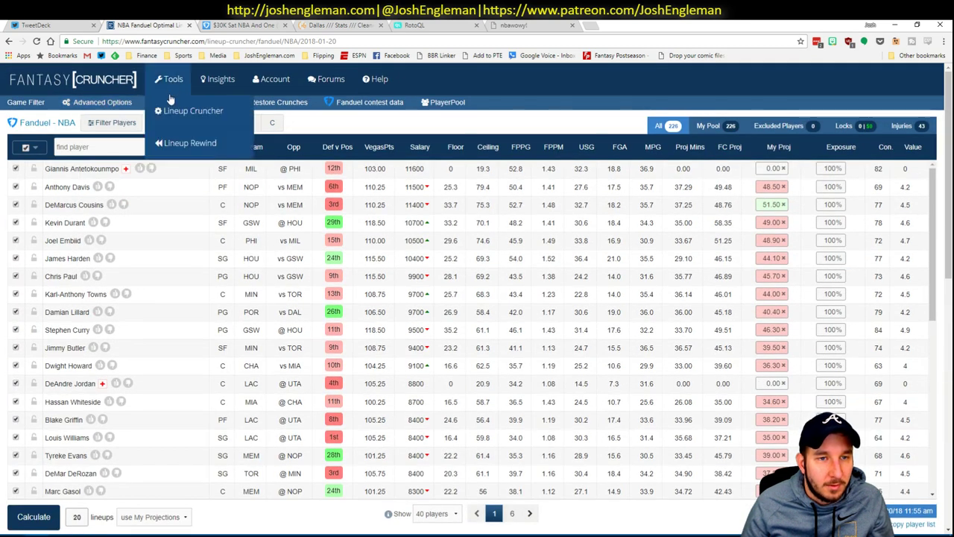
Switch FantasyCruncher to DraftKings NBA and open its projection upload page, checking the copied projections in the workbook's Daily sheet
mouse_move(156, 79)
mouse_move(167, 119)
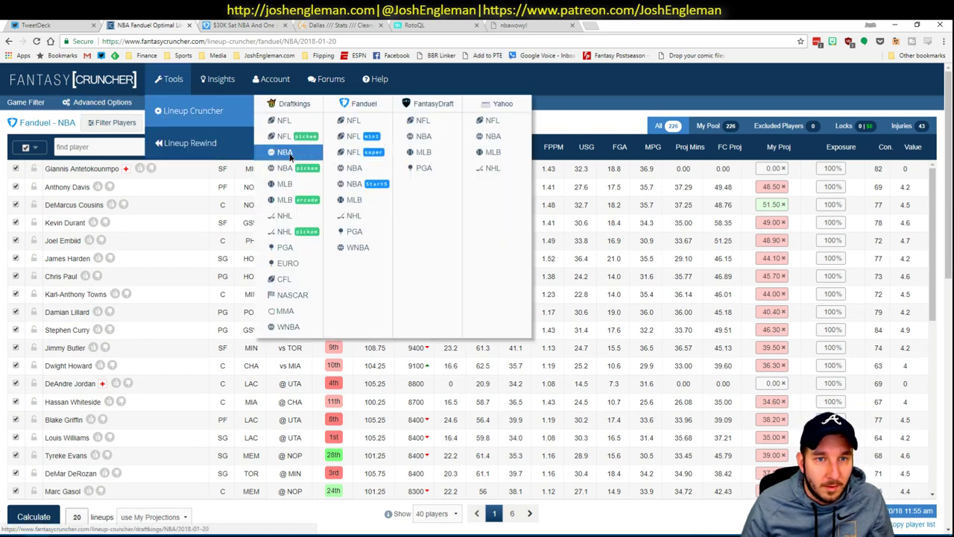
key(alt+Tab)
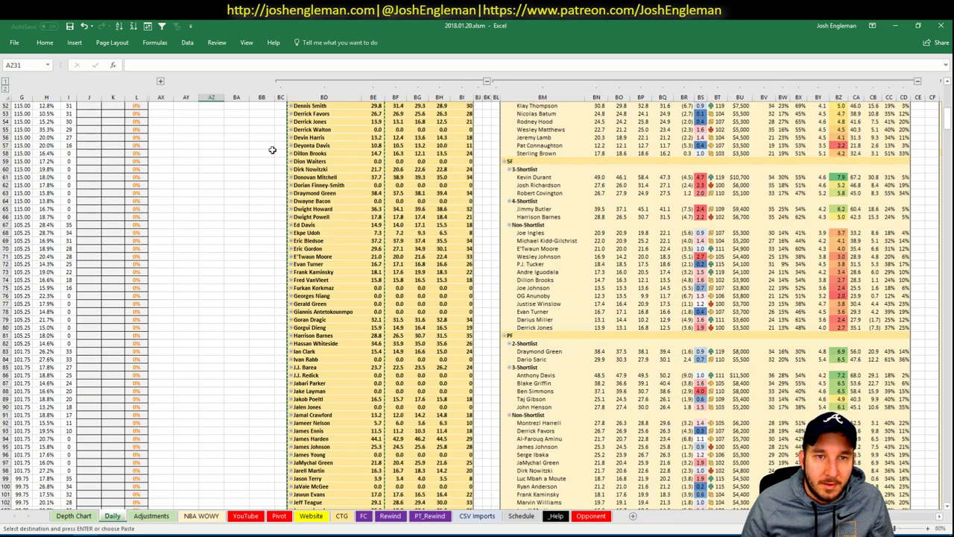
scroll(267, 153, up, 16)
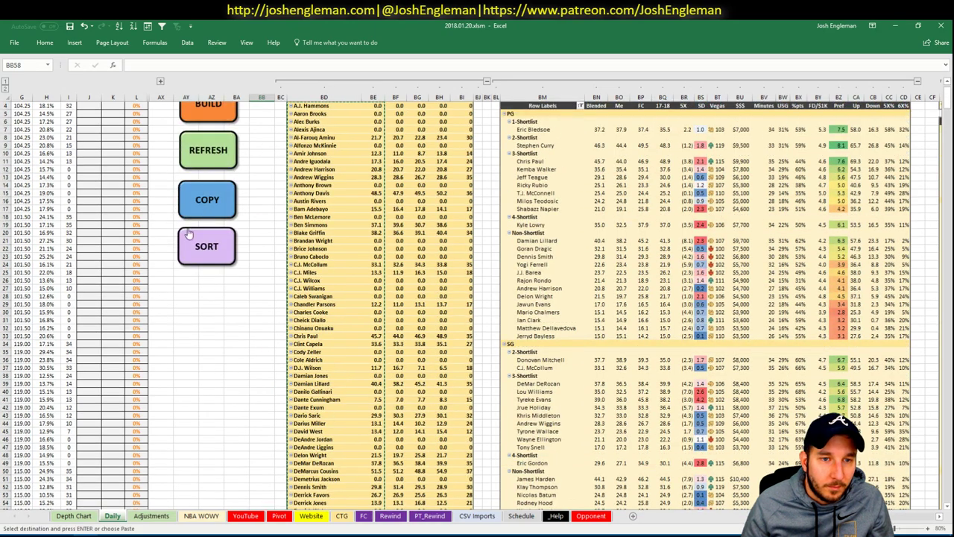
key(alt+Tab)
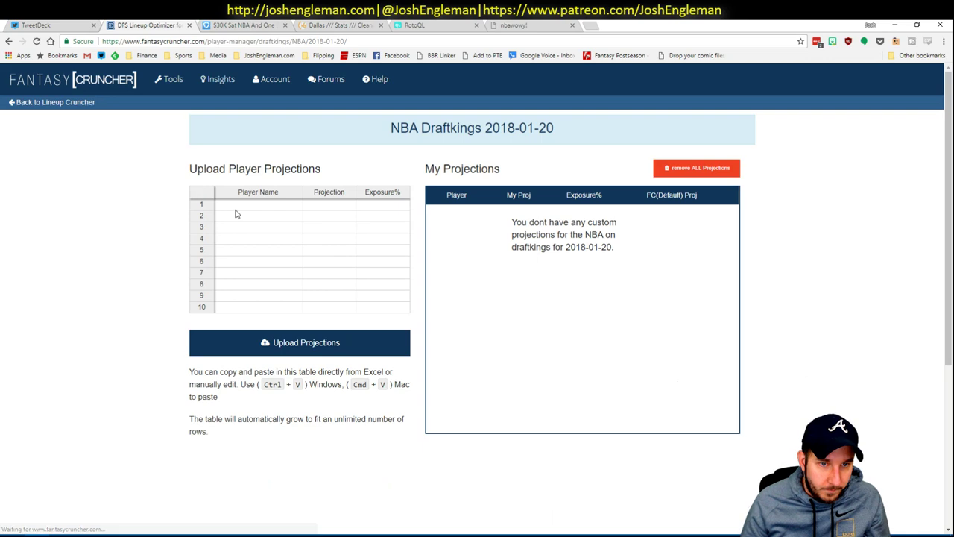
Paste the copied player names and projections into the DraftKings upload table and upload them, dismissing the player error notice
click(240, 213)
key(ctrl+v)
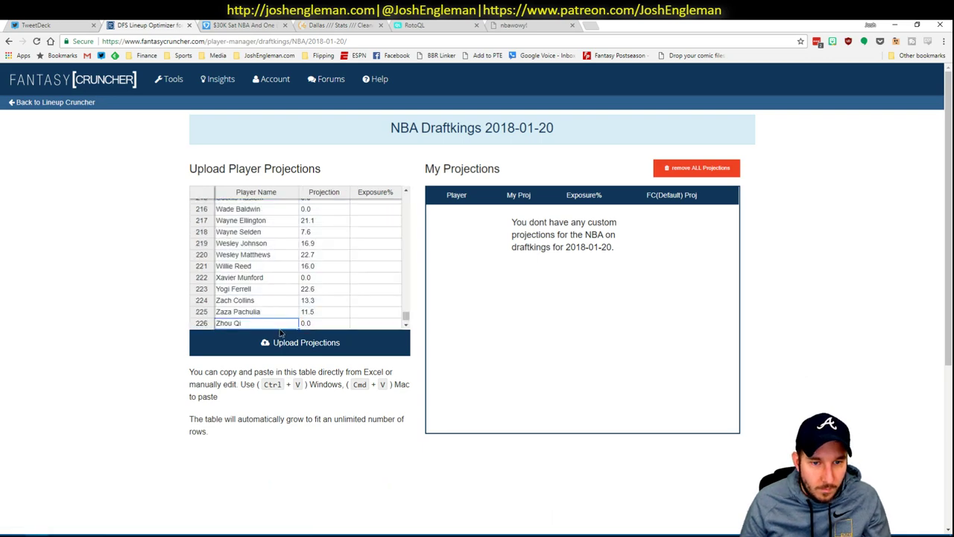
click(280, 343)
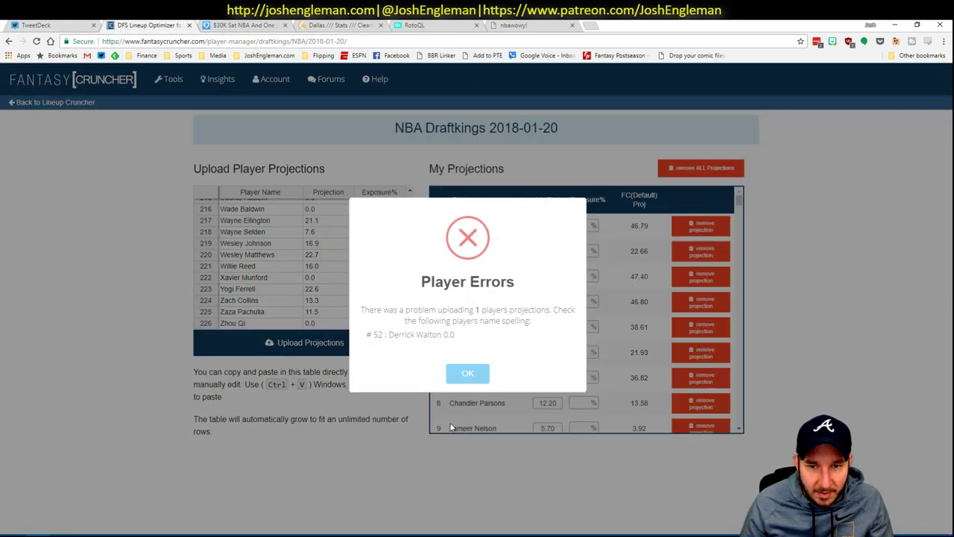
click(468, 371)
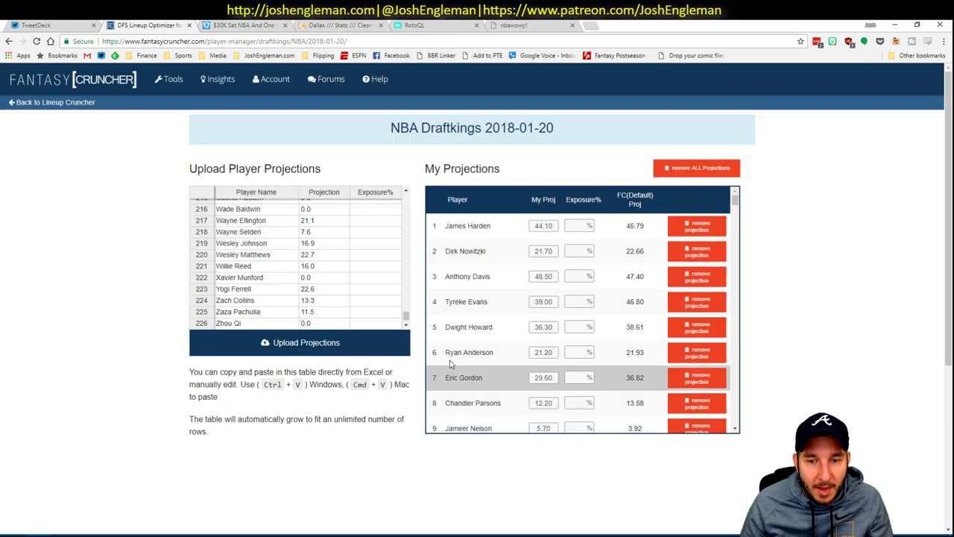
Return to the DraftKings lineup cruncher and filter the games to the slate "01/20 7:00 pm 7 Games"
click(42, 105)
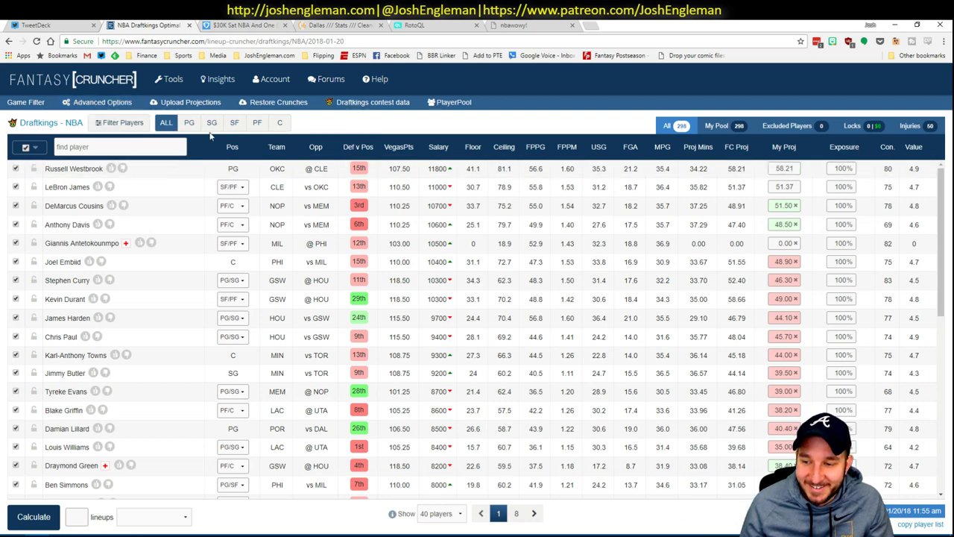
click(23, 103)
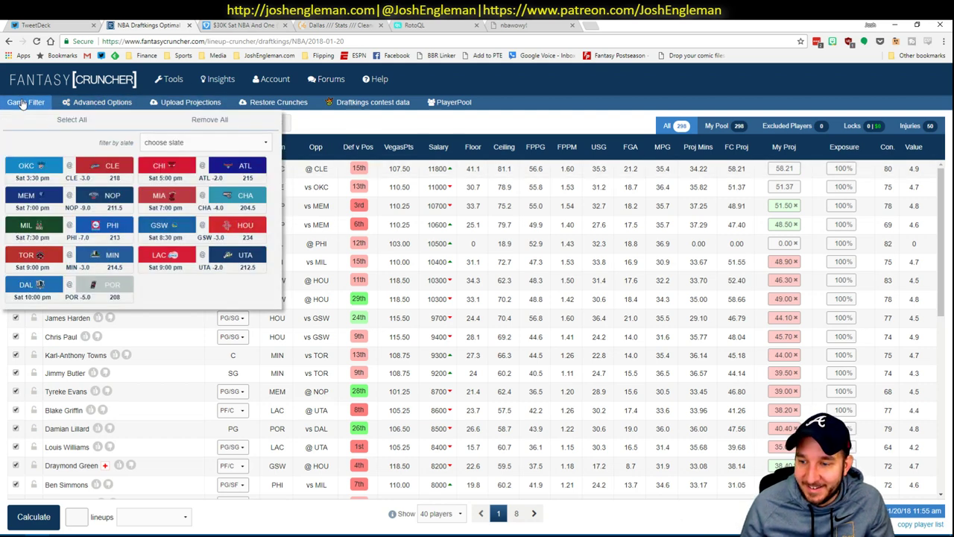
click(145, 141)
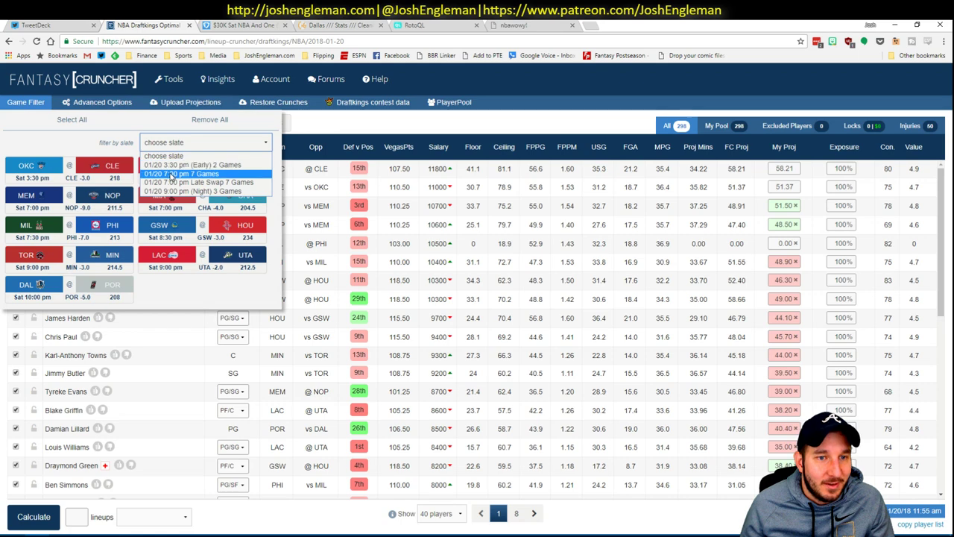
click(172, 175)
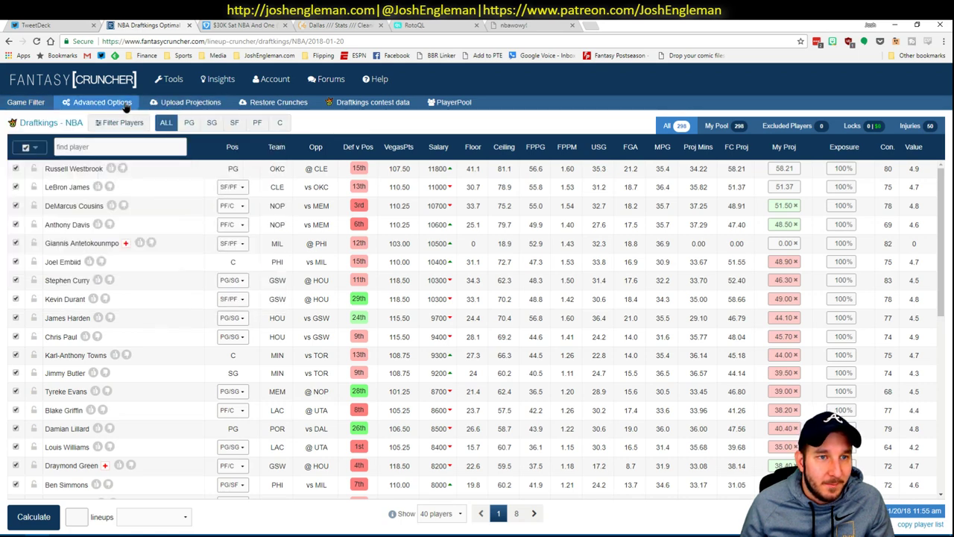
Set the DraftKings lineup cruncher's randomness to 10% in the general advanced options
click(112, 102)
drag(275, 484, 289, 489)
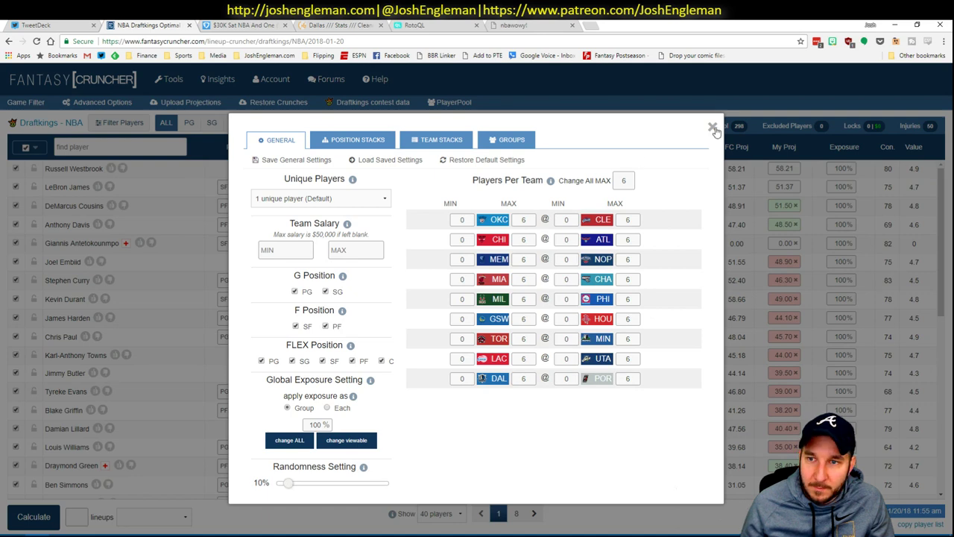